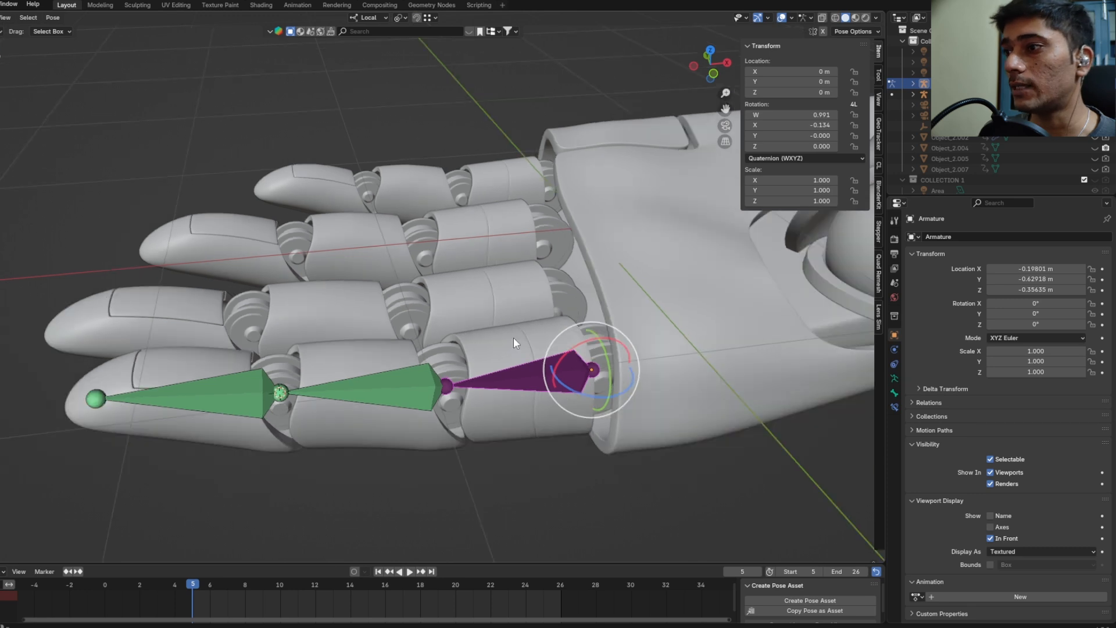
Step: Snap the 3D cursor to the origin of the middle finger's base segment
{"action": "left_click", "coordinate": [527, 341]}
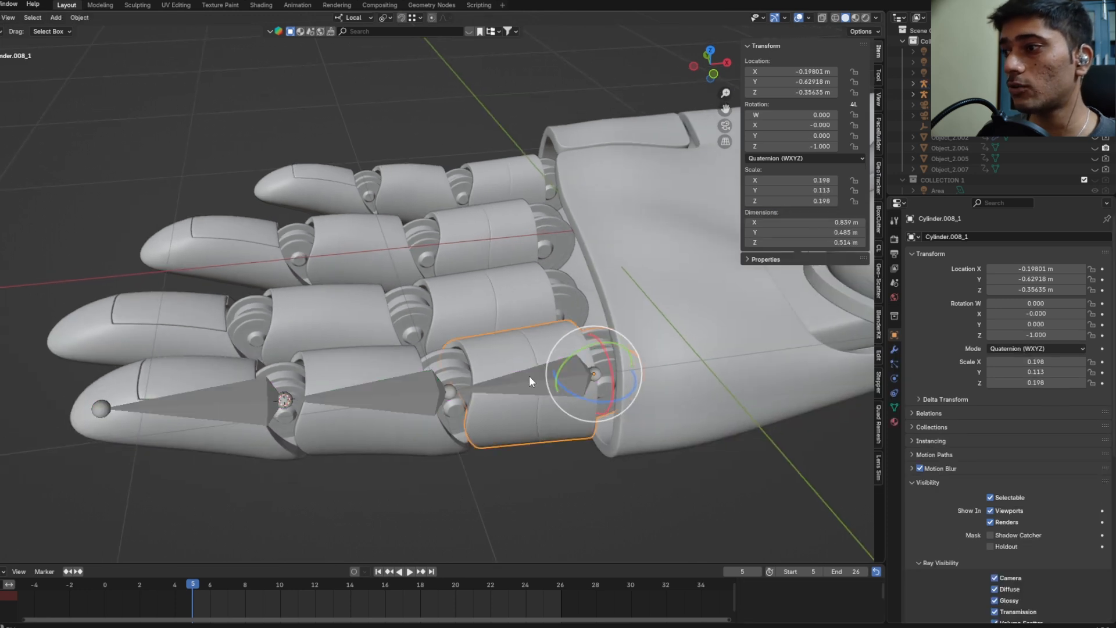
{"action": "left_click", "coordinate": [531, 376]}
{"action": "middle_click_drag", "start_coordinate": [555, 317], "coordinate": [536, 298]}
{"action": "left_click", "coordinate": [521, 315]}
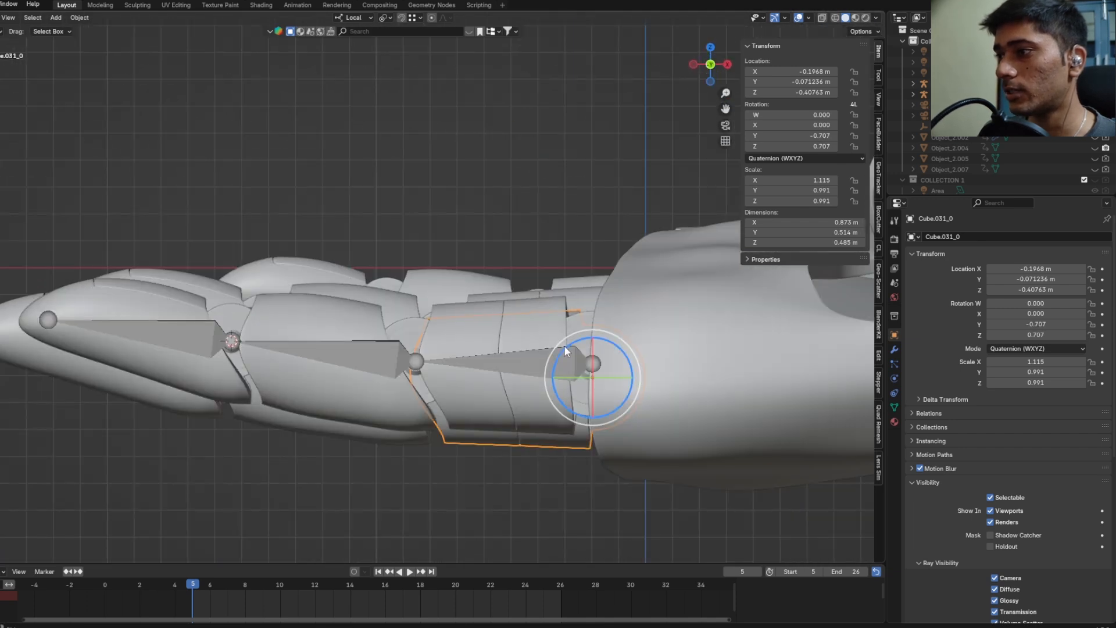
{"action": "middle_click_drag", "start_coordinate": [564, 346], "coordinate": [459, 357]}
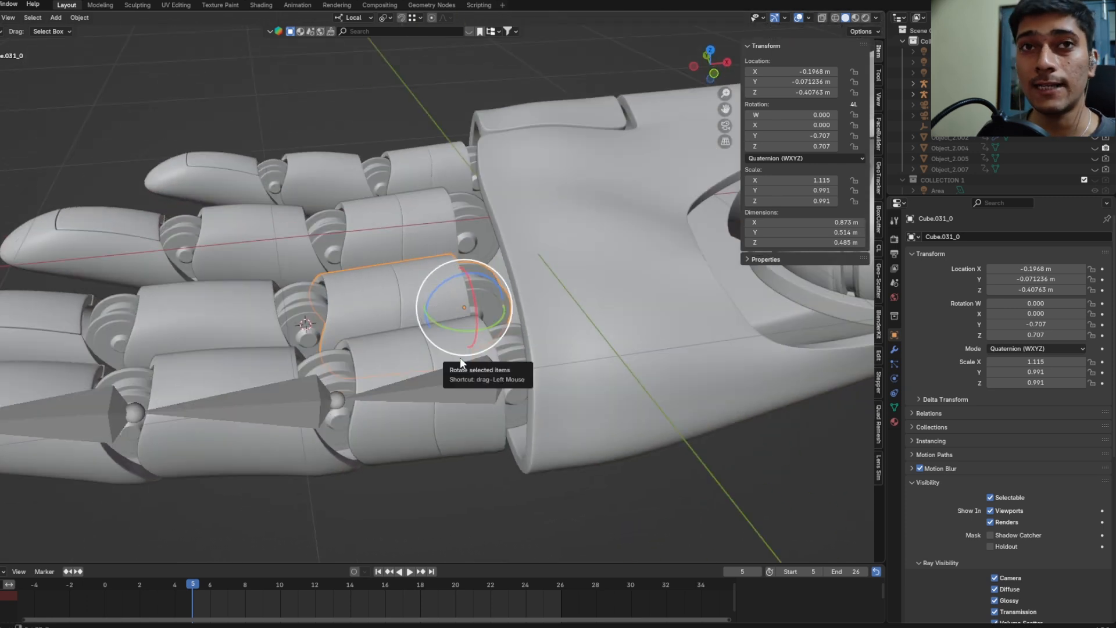
{"action": "key", "text": "shift+s"}
{"action": "left_click", "coordinate": [465, 417]}
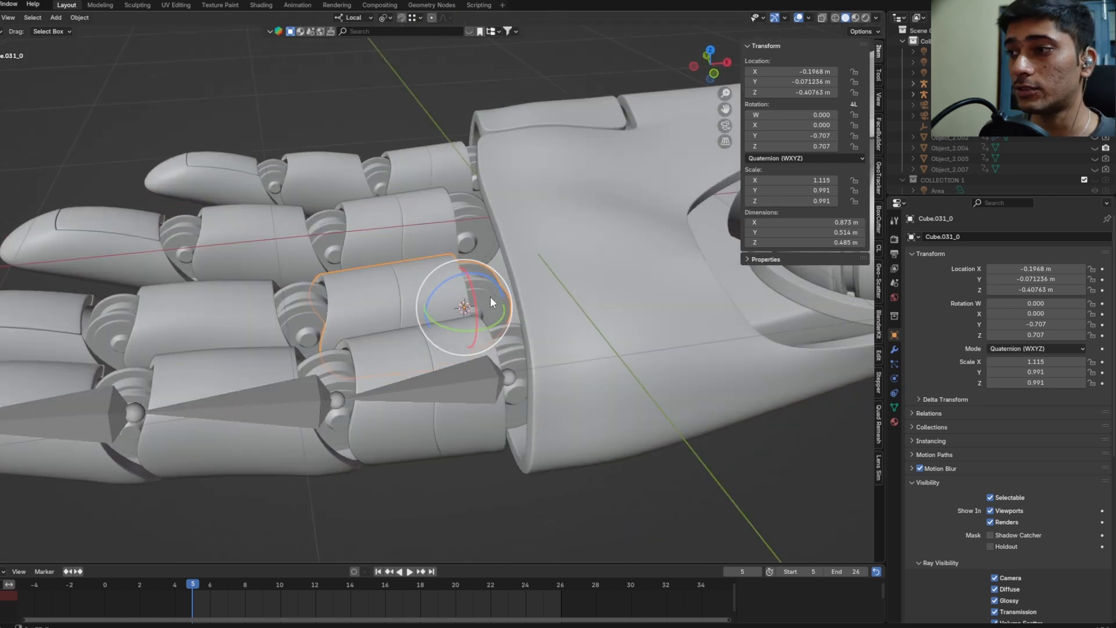
Step: Add a new bone to the existing armature at the 3D cursor, at the base of the middle finger
{"action": "middle_click_drag", "start_coordinate": [490, 296], "coordinate": [469, 378]}
{"action": "left_click", "coordinate": [459, 399]}
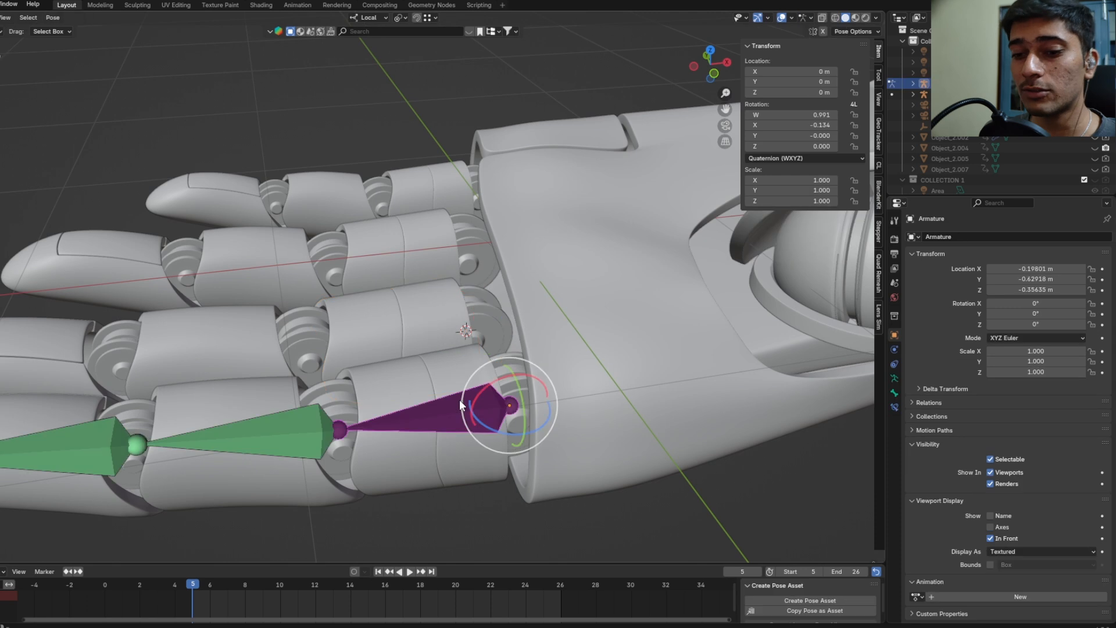
{"action": "key", "text": "Tab"}
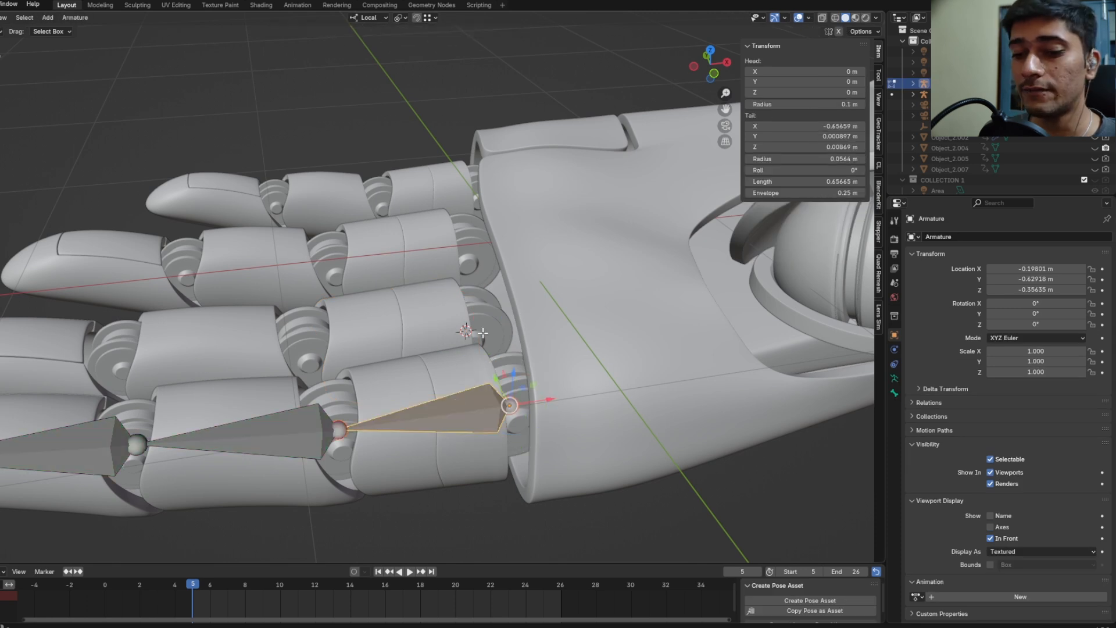
{"action": "key", "text": "shift+a"}
{"action": "scroll", "coordinate": [482, 333], "scroll_direction": "down", "scroll_amount": 4}
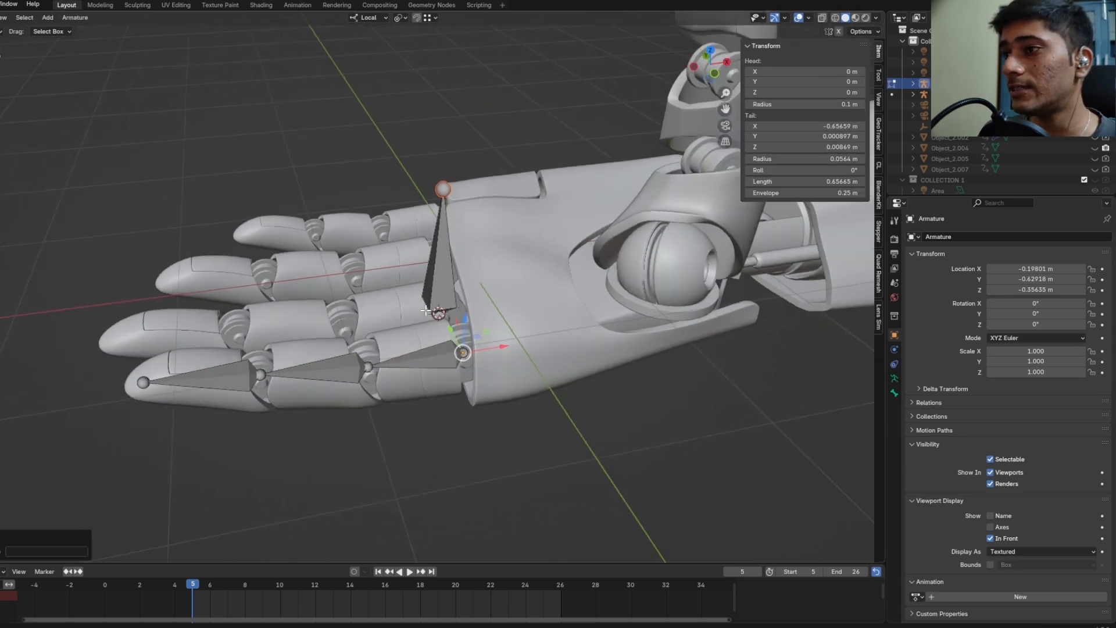
Step: Snap the 3D cursor to the origin of the middle finger's middle segment
{"action": "middle_click_drag", "start_coordinate": [361, 333], "coordinate": [377, 342]}
{"action": "middle_click_drag", "start_coordinate": [455, 239], "coordinate": [497, 272]}
{"action": "scroll", "coordinate": [392, 178], "scroll_direction": "up", "scroll_amount": 1}
{"action": "scroll", "coordinate": [396, 343], "scroll_direction": "up", "scroll_amount": 1}
{"action": "mouse_move", "coordinate": [395, 343]}
{"action": "middle_mouse_down"}
{"action": "mouse_move", "coordinate": [329, 348]}
{"action": "mouse_move", "coordinate": [420, 326]}
{"action": "mouse_move", "coordinate": [371, 329]}
{"action": "mouse_move", "coordinate": [389, 324]}
{"action": "middle_mouse_up"}
{"action": "key", "text": "Tab"}
{"action": "left_click", "coordinate": [319, 355]}
{"action": "key", "text": "shift+s"}
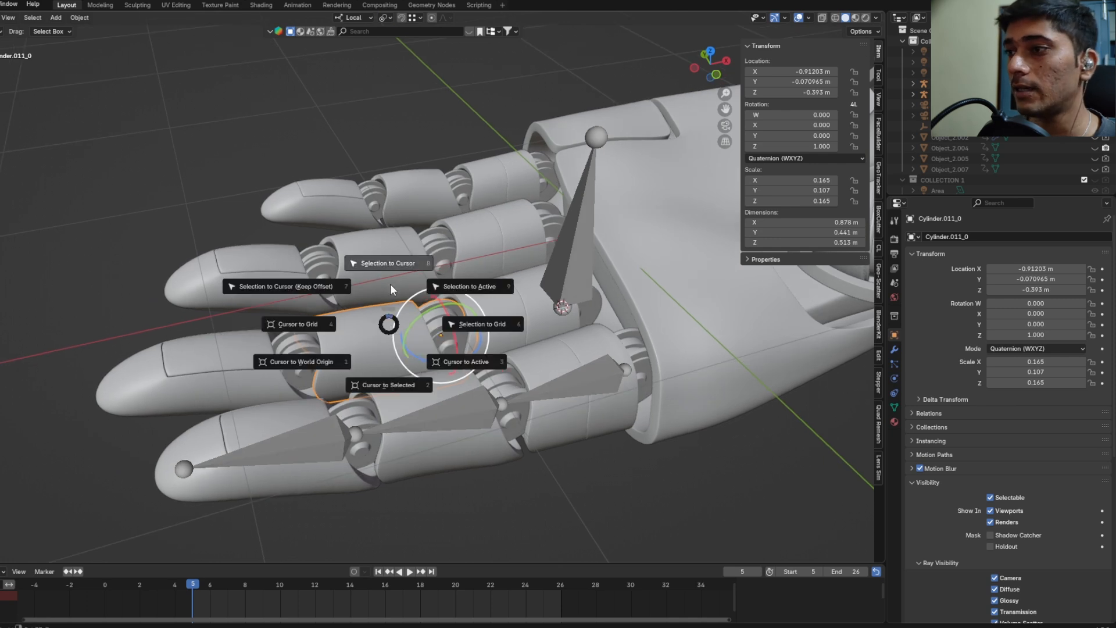
{"action": "left_click", "coordinate": [393, 380]}
Step: Snap the tip of the new middle-finger bone to the 3D cursor so the bone spans the base segment
{"action": "middle_click_drag", "start_coordinate": [504, 330], "coordinate": [493, 325]}
{"action": "middle_click_drag", "start_coordinate": [597, 235], "coordinate": [603, 278]}
{"action": "left_click", "coordinate": [603, 274]}
{"action": "key", "text": "Tab"}
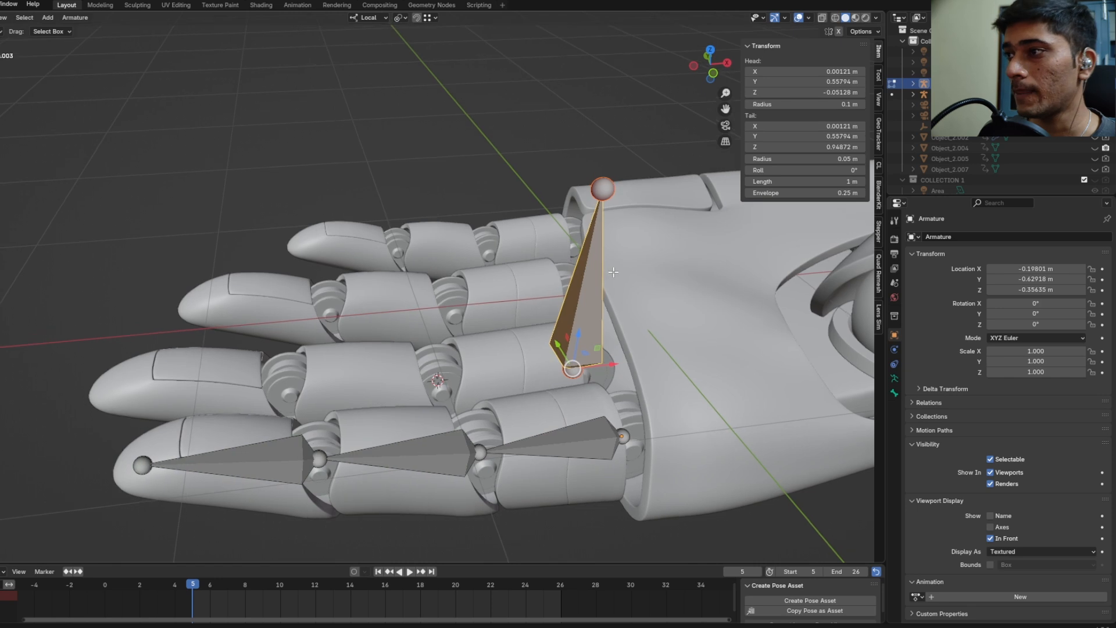
{"action": "left_click", "coordinate": [595, 177]}
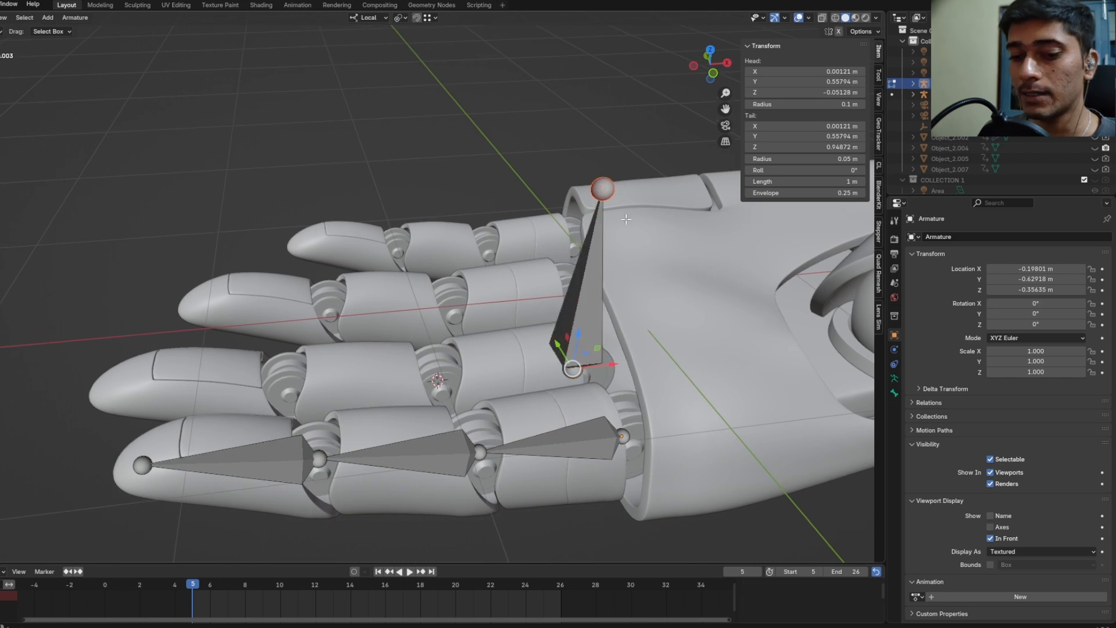
{"action": "key", "text": "shift+a"}
{"action": "key", "text": "ctrl+z"}
{"action": "key", "text": "shift+s"}
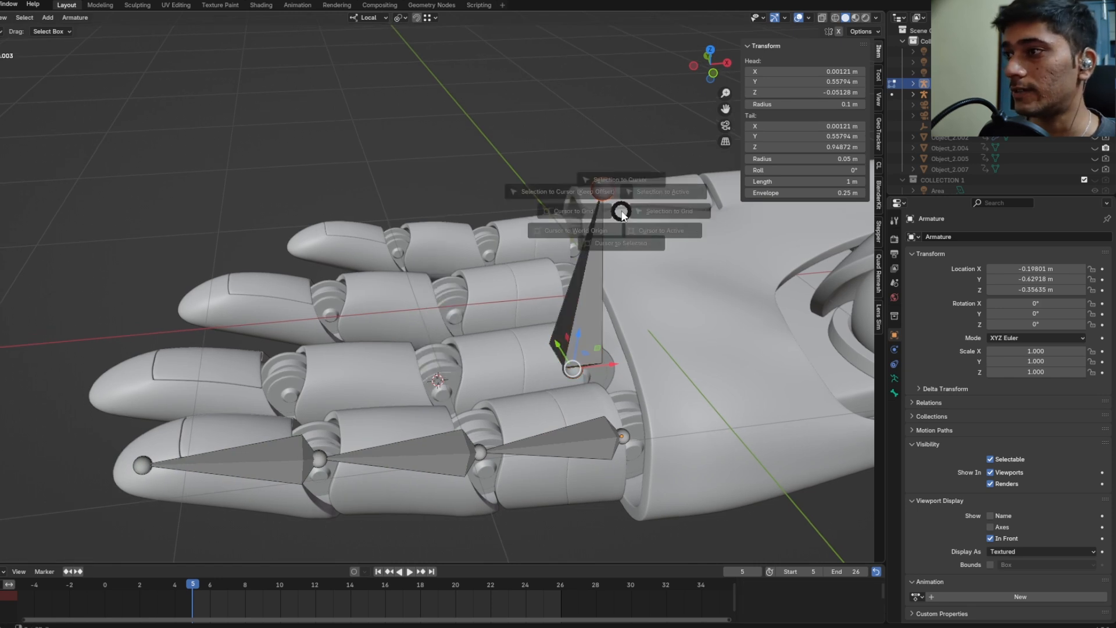
{"action": "left_click", "coordinate": [618, 155]}
Step: Extrude a second bone about 0.56 m long from that tip along the middle finger's middle segment
{"action": "key", "text": "KP_7"}
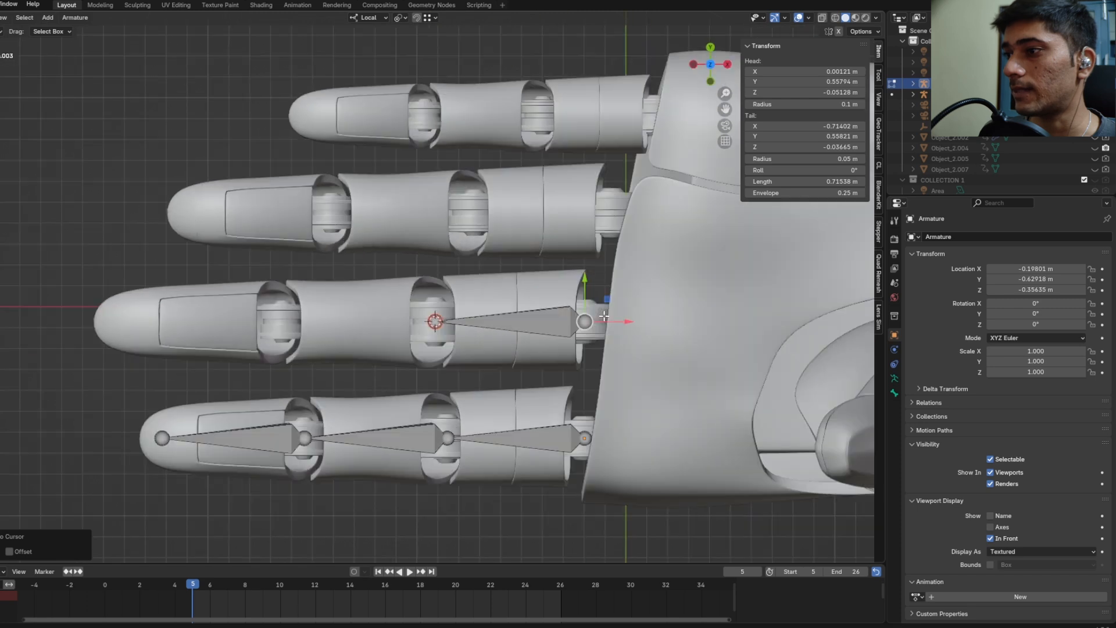
{"action": "key", "text": "e"}
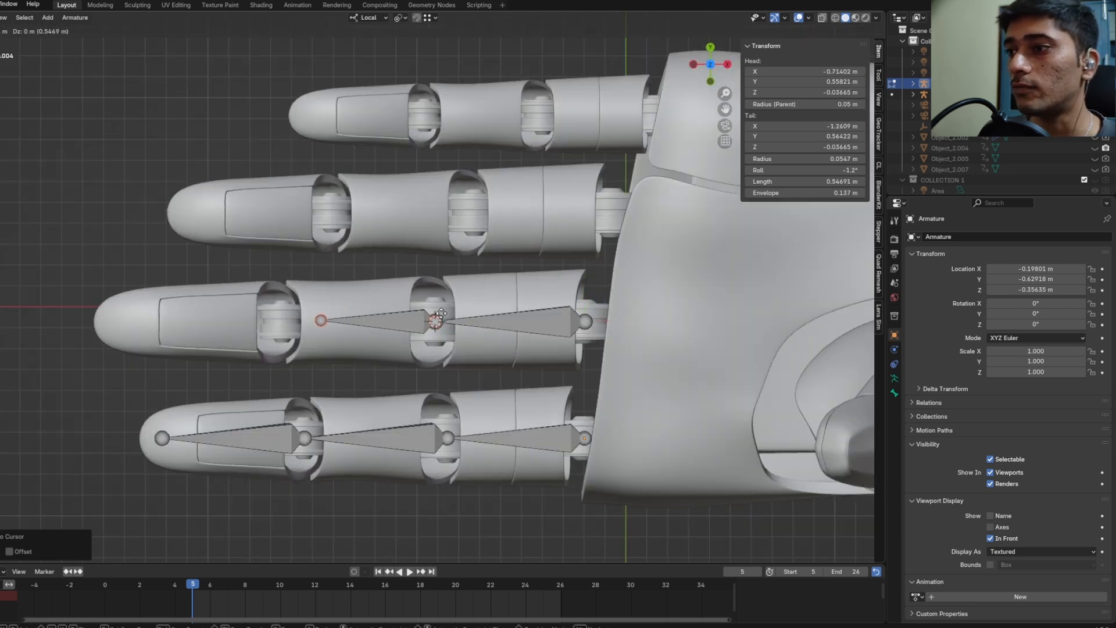
{"action": "left_click", "coordinate": [440, 314]}
{"action": "scroll", "coordinate": [451, 315], "scroll_direction": "down", "scroll_amount": 1}
{"action": "middle_click_drag", "start_coordinate": [452, 314], "coordinate": [534, 286], "text": "shift"}
Step: Snap the 3D cursor to the origin of the middle finger's fingertip segment
{"action": "middle_click_drag", "start_coordinate": [378, 424], "coordinate": [432, 339]}
{"action": "key", "text": "ctrl+Tab"}
{"action": "key", "text": "ctrl+Tab"}
{"action": "left_click", "coordinate": [392, 362]}
{"action": "left_click_drag", "start_coordinate": [432, 337], "coordinate": [441, 335]}
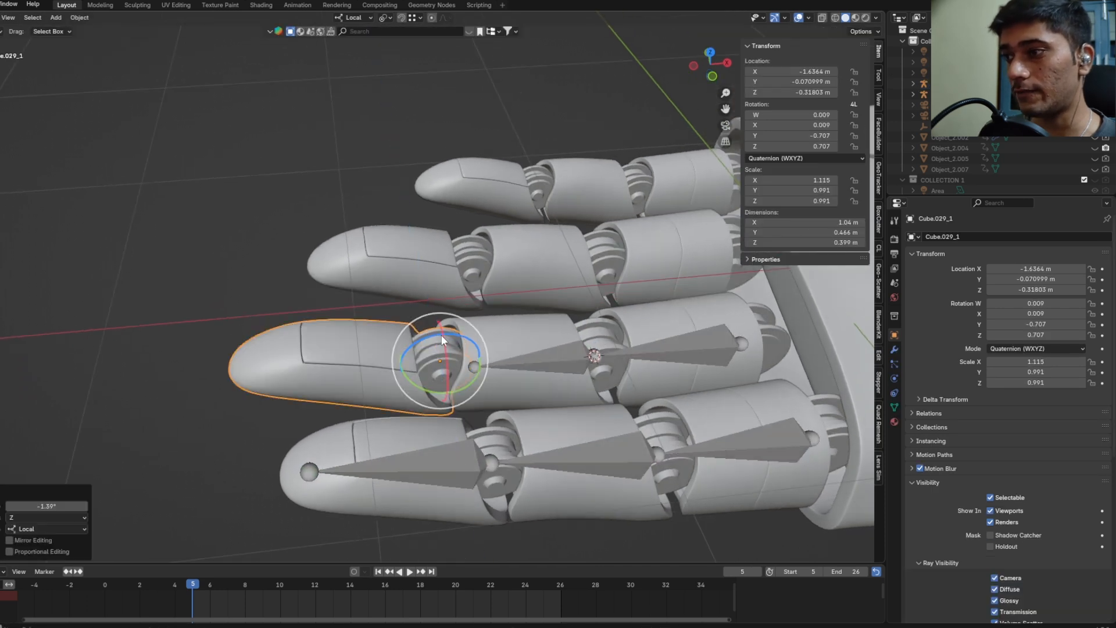
{"action": "key", "text": "ctrl+z"}
{"action": "middle_click_drag", "start_coordinate": [443, 340], "coordinate": [553, 289]}
{"action": "key", "text": "shift+s"}
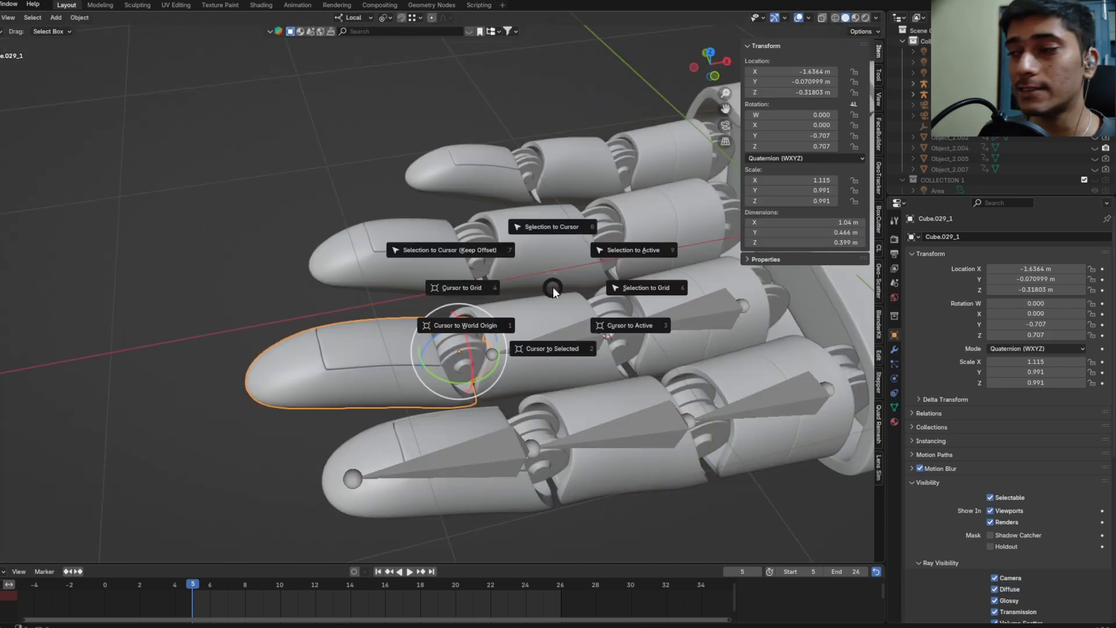
{"action": "left_click", "coordinate": [558, 338]}
Step: Snap the tip of the middle finger's second bone to the 3D cursor at the fingertip joint
{"action": "scroll", "coordinate": [555, 325], "scroll_direction": "up", "scroll_amount": 2}
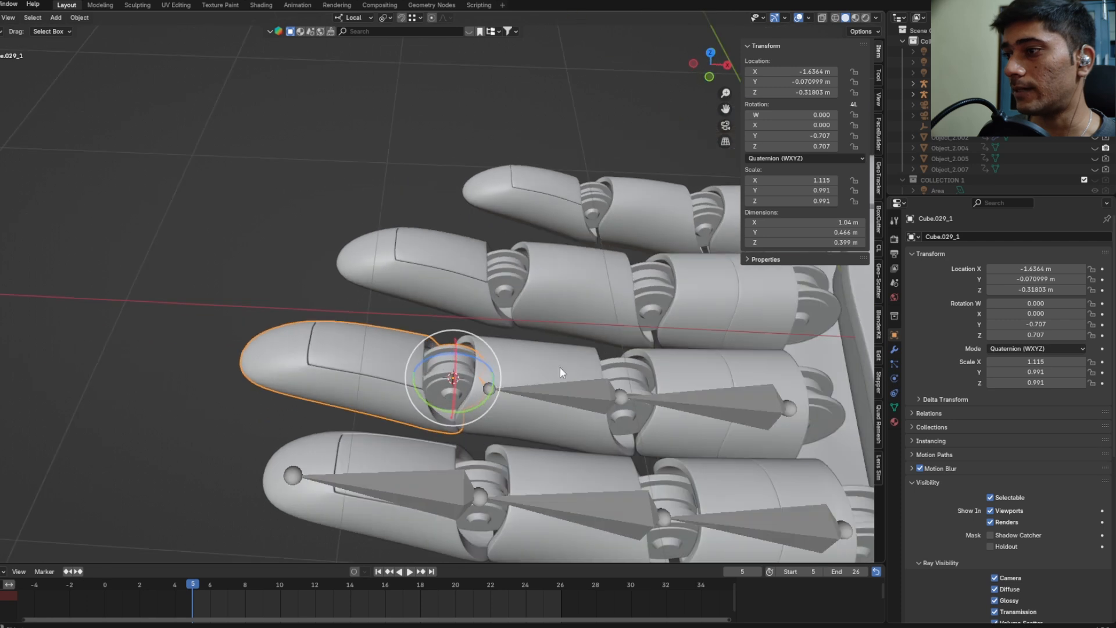
{"action": "left_click", "coordinate": [564, 387]}
{"action": "key", "text": "ctrl+Tab"}
{"action": "middle_click_drag", "start_coordinate": [564, 387], "coordinate": [477, 340]}
{"action": "scroll", "coordinate": [533, 358], "scroll_direction": "down", "scroll_amount": 1}
{"action": "key", "text": "Tab"}
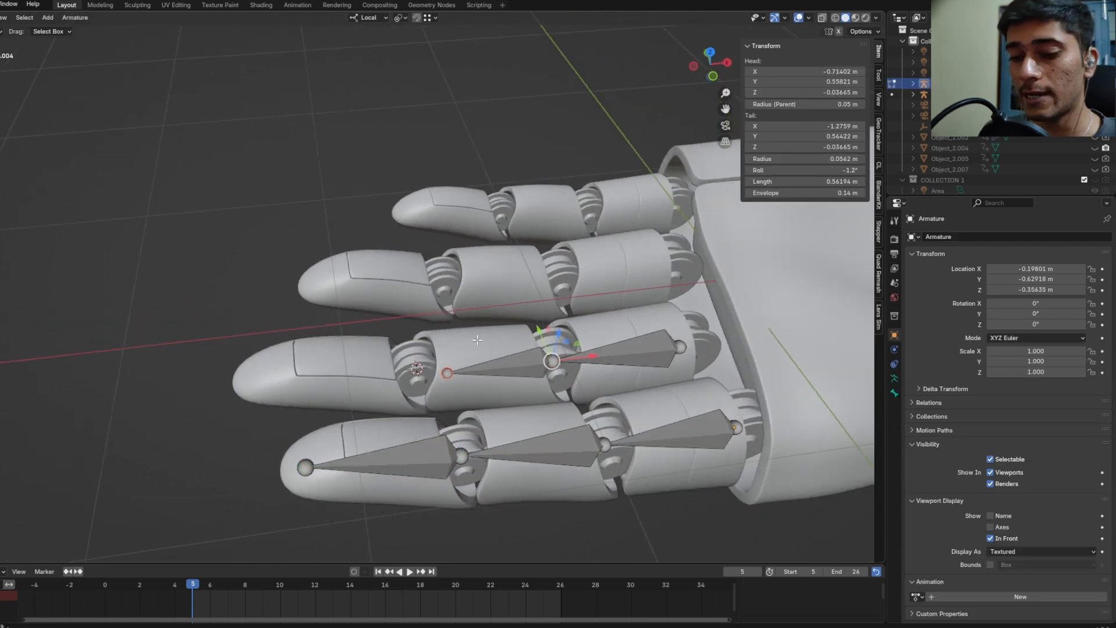
{"action": "key", "text": "shift+s"}
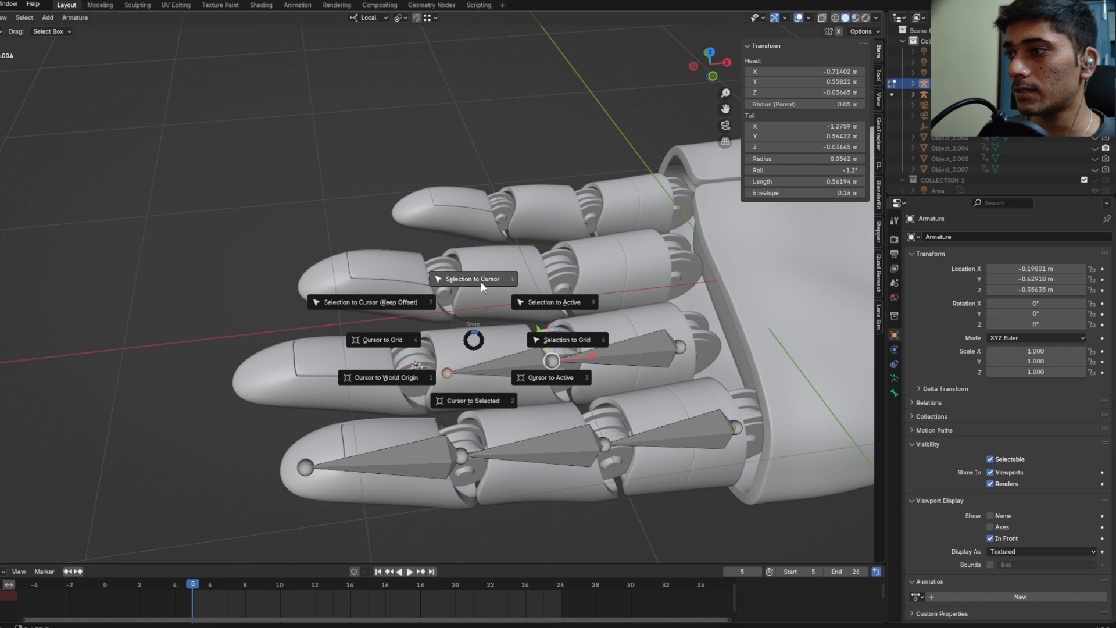
{"action": "left_click", "coordinate": [481, 282]}
Step: Extrude a third bone about 0.78 m long through the middle finger's fingertip in top view
{"action": "key", "text": "KP_7"}
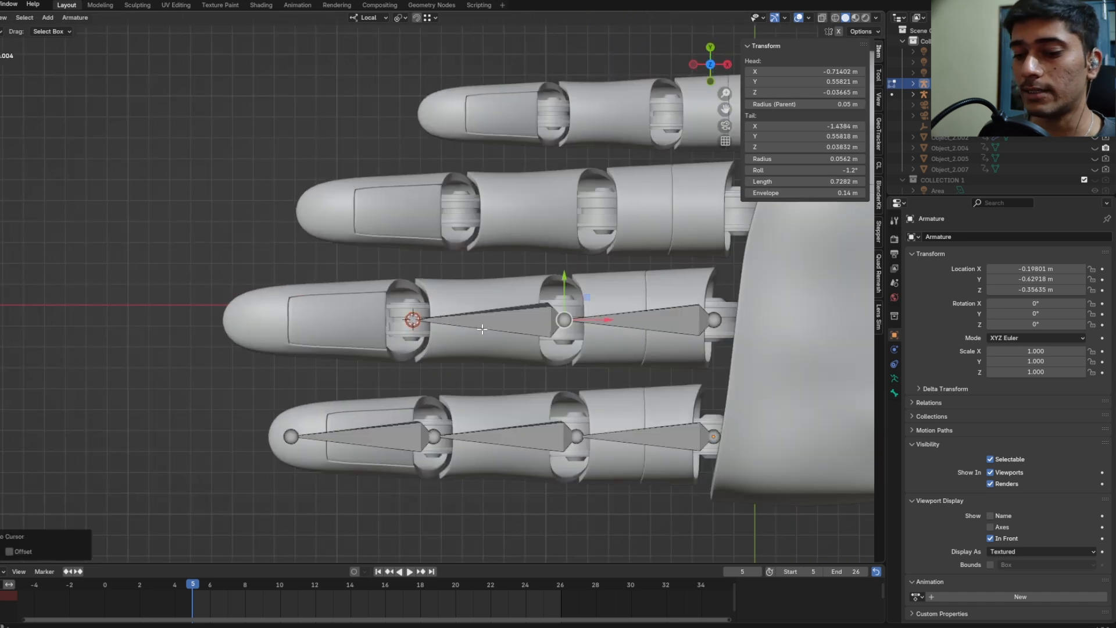
{"action": "key", "text": "e"}
{"action": "left_click", "coordinate": [320, 325]}
{"action": "scroll", "coordinate": [560, 149], "scroll_direction": "down", "scroll_amount": 3}
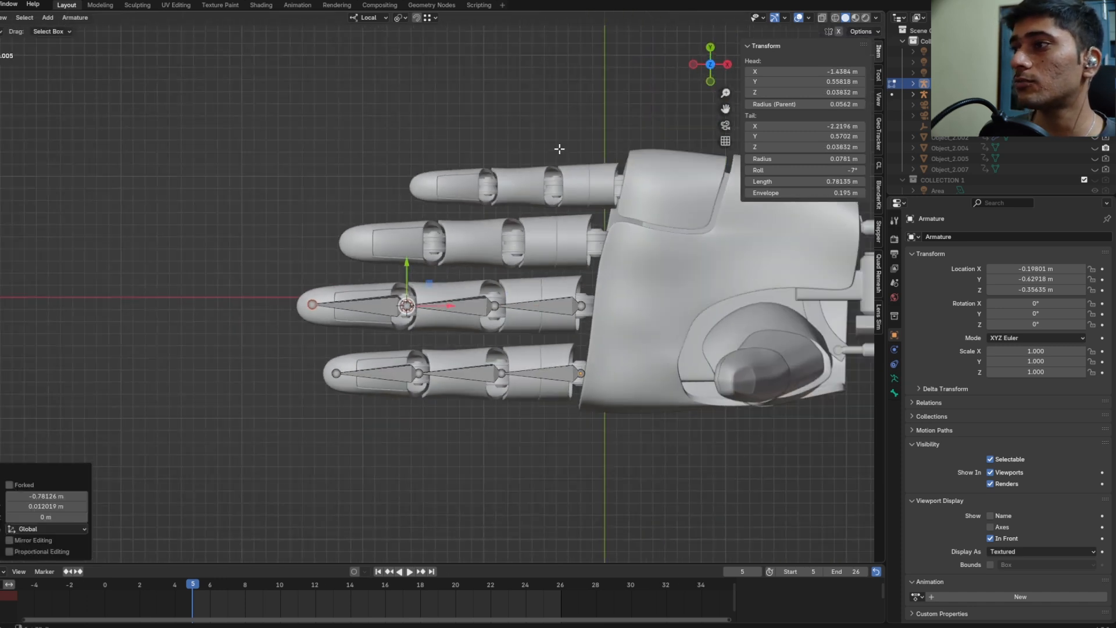
{"action": "middle_click_drag", "start_coordinate": [548, 223], "coordinate": [542, 246], "text": "shift"}
{"action": "left_click", "coordinate": [292, 253]}
{"action": "middle_click_drag", "start_coordinate": [434, 263], "coordinate": [413, 278], "text": "shift"}
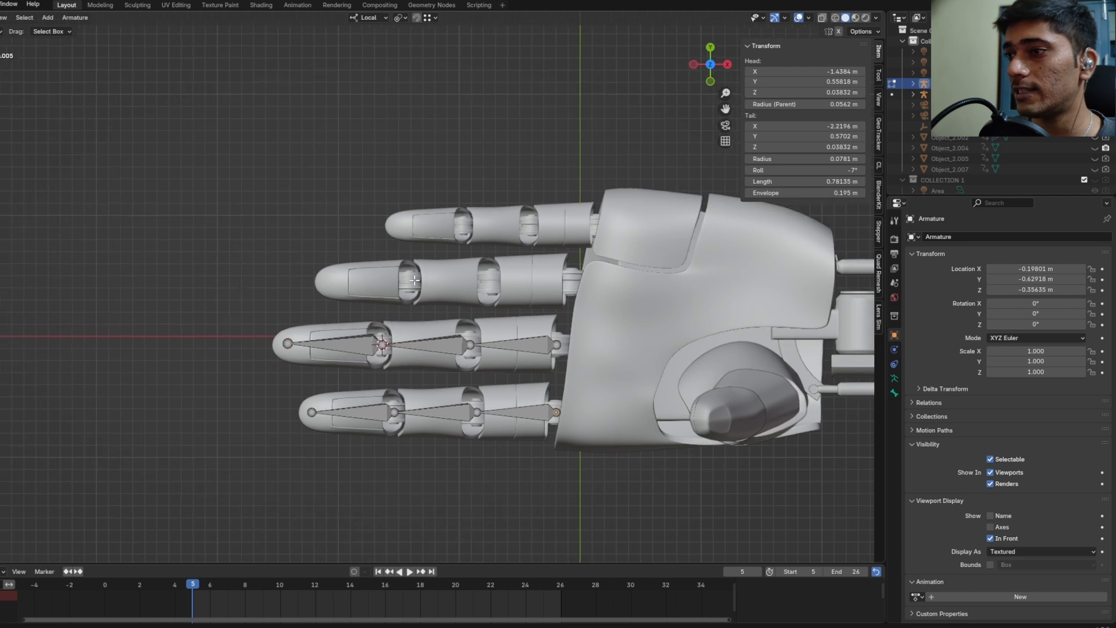
Step: Snap the 3D cursor to the origin of the ring finger's base segment
{"action": "scroll", "coordinate": [411, 281], "scroll_direction": "down", "scroll_amount": 1}
{"action": "middle_click_drag", "start_coordinate": [498, 265], "coordinate": [538, 264], "text": "shift"}
{"action": "key", "text": "Tab"}
{"action": "key", "text": "ctrl+Tab"}
{"action": "left_click", "coordinate": [501, 307]}
{"action": "scroll", "coordinate": [574, 318], "scroll_direction": "up", "scroll_amount": 4}
{"action": "key", "text": "shift+s"}
{"action": "left_click", "coordinate": [542, 326]}
Step: Add a new bone to the armature at the 3D cursor, at the base of the ring finger
{"action": "middle_click_drag", "start_coordinate": [543, 327], "coordinate": [555, 311]}
{"action": "left_click", "coordinate": [522, 433]}
{"action": "key", "text": "Tab"}
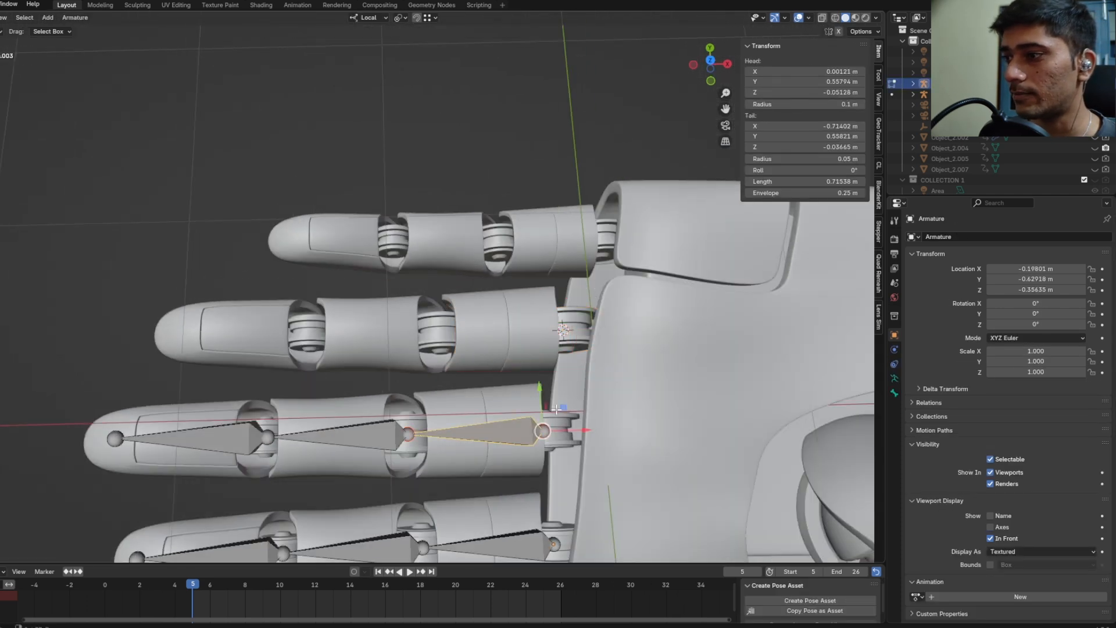
{"action": "middle_click_drag", "start_coordinate": [544, 389], "coordinate": [512, 308]}
{"action": "key", "text": "shift+a"}
Step: Snap the 3D cursor to the origin of the ring finger's middle segment
{"action": "key", "text": "Tab"}
{"action": "left_click", "coordinate": [417, 361]}
{"action": "middle_click_drag", "start_coordinate": [420, 360], "coordinate": [468, 363]}
{"action": "key", "text": "shift+a"}
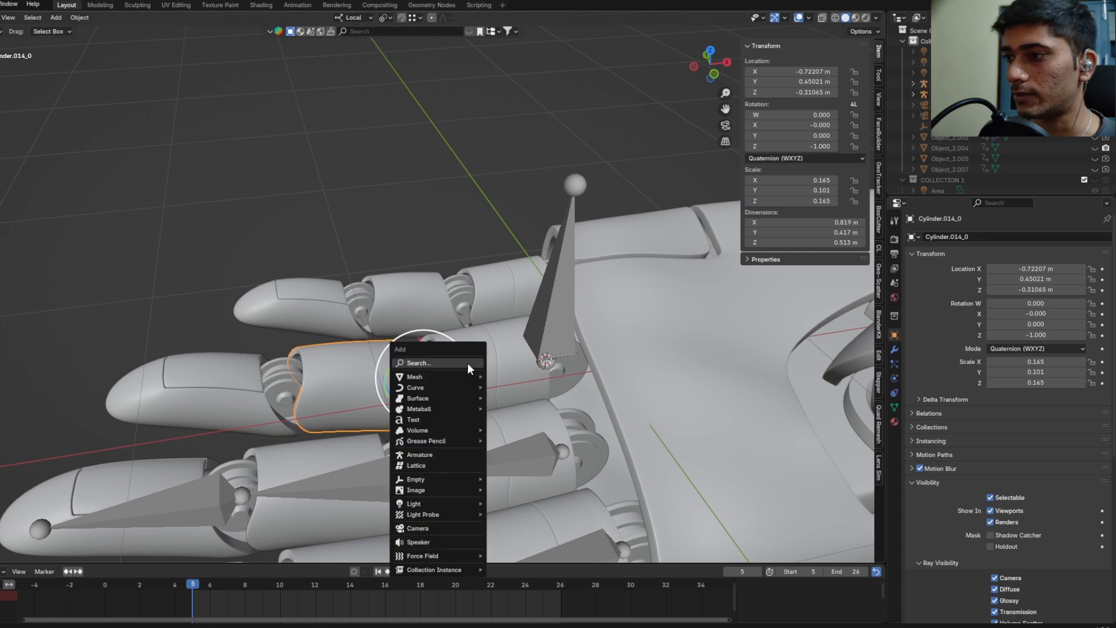
{"action": "key", "text": "shift+s"}
{"action": "left_click", "coordinate": [463, 313]}
Step: Snap the tip of the new ring-finger bone to the 3D cursor so the bone spans the base segment
{"action": "middle_click_drag", "start_coordinate": [379, 359], "coordinate": [394, 349], "text": "shift"}
{"action": "key", "text": "Tab"}
{"action": "key", "text": "Tab"}
{"action": "left_click", "coordinate": [573, 302]}
{"action": "key", "text": "Tab"}
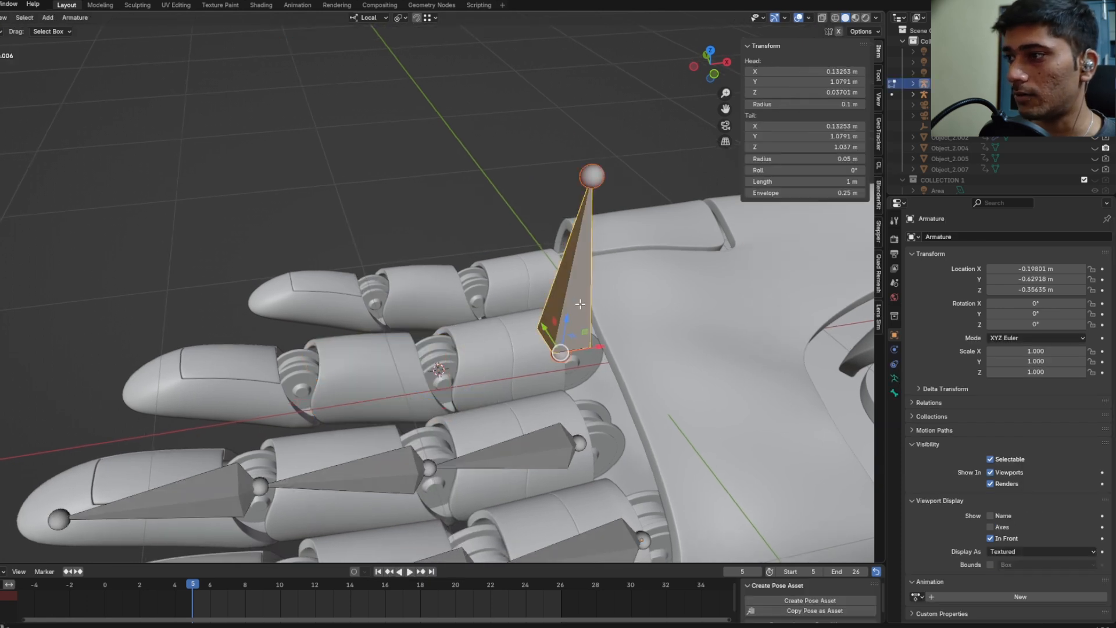
{"action": "middle_click_drag", "start_coordinate": [580, 307], "coordinate": [593, 298]}
{"action": "left_click", "coordinate": [620, 174]}
{"action": "middle_click_drag", "start_coordinate": [656, 177], "coordinate": [625, 244], "text": "shift"}
{"action": "key", "text": "shift+a"}
{"action": "key", "text": "ctrl+z"}
{"action": "key", "text": "shift+s"}
{"action": "left_click", "coordinate": [658, 152]}
Step: Extrude a second ring-finger bone about 0.39 m long toward the fingertip in top view
{"action": "key", "text": "KP_7"}
{"action": "key", "text": "e"}
{"action": "left_click", "coordinate": [530, 283]}
Step: Snap the 3D cursor to the origin of the ring finger's fingertip segment
{"action": "key", "text": "Tab"}
{"action": "middle_click_drag", "start_coordinate": [361, 276], "coordinate": [390, 303], "text": "shift"}
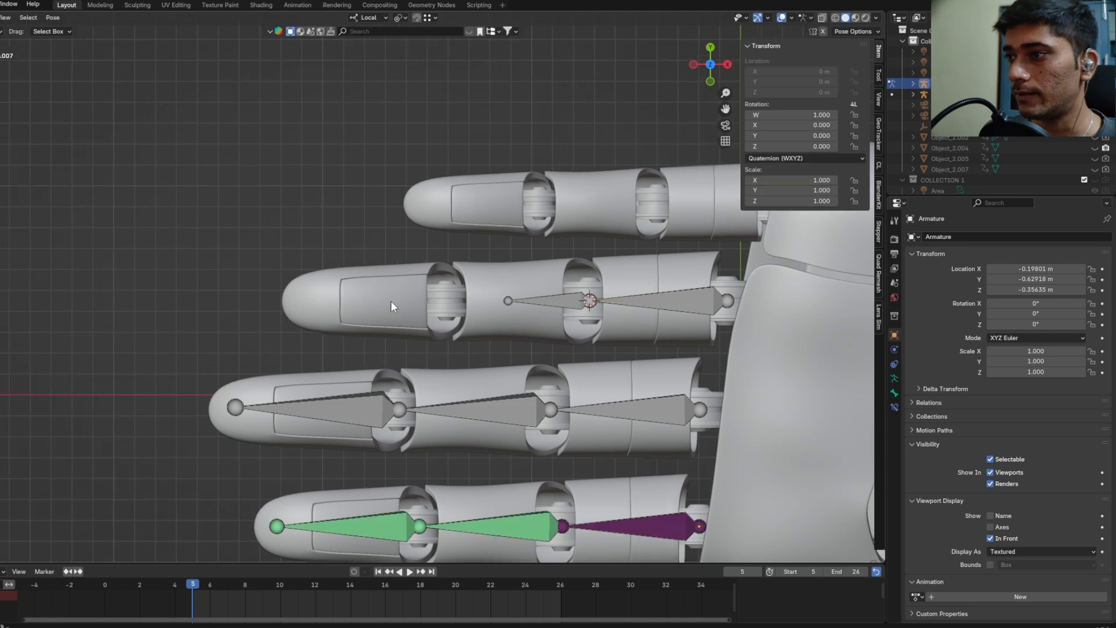
{"action": "left_click", "coordinate": [391, 309]}
{"action": "middle_click_drag", "start_coordinate": [433, 341], "coordinate": [441, 319]}
{"action": "key", "text": "shift+s"}
{"action": "left_click", "coordinate": [445, 373]}
Step: Snap the tip of the ring finger's second bone to the 3D cursor at the fingertip joint
{"action": "left_click", "coordinate": [536, 311]}
{"action": "key", "text": "Tab"}
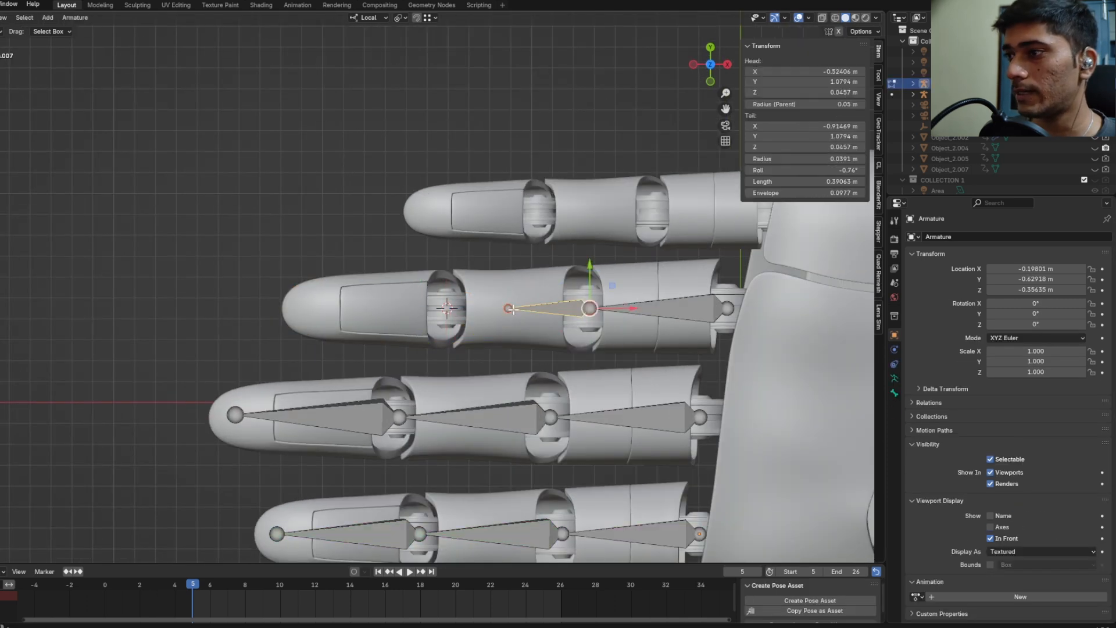
{"action": "middle_click_drag", "start_coordinate": [550, 308], "coordinate": [555, 302], "text": "shift"}
{"action": "key", "text": "shift+s"}
{"action": "left_click", "coordinate": [520, 295]}
Step: Extrude a third bone through the ring finger's fingertip and raise its tip about 0.09 m, making it about 0.66 m long
{"action": "key", "text": "e"}
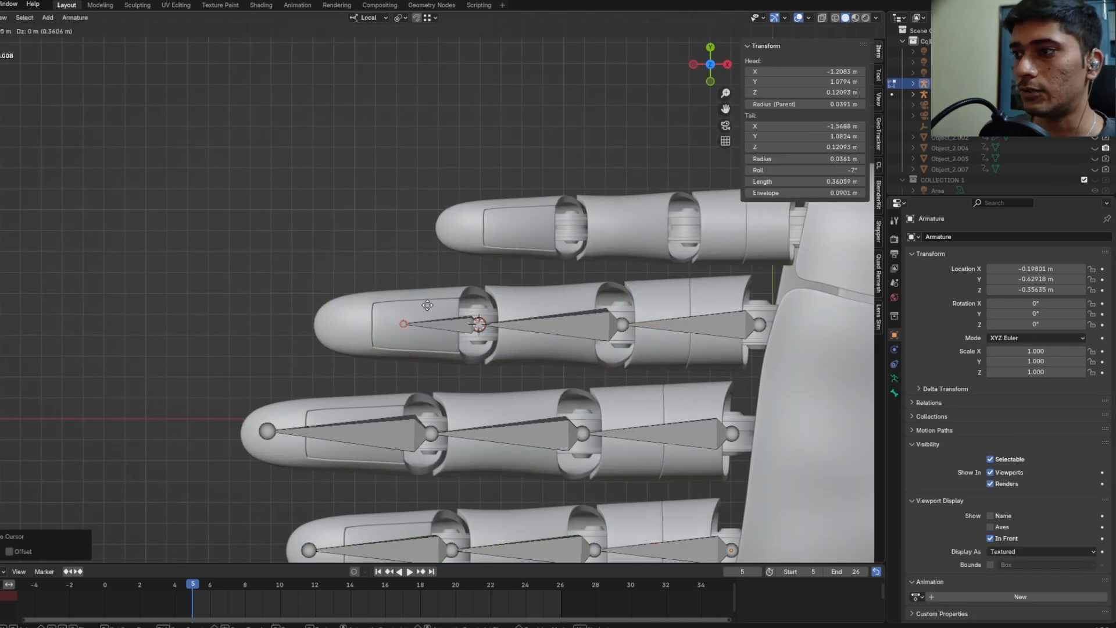
{"action": "left_click", "coordinate": [357, 302]}
{"action": "key", "text": "KP_1"}
{"action": "key", "text": "g"}
{"action": "left_click", "coordinate": [434, 197]}
{"action": "middle_click_drag", "start_coordinate": [434, 197], "coordinate": [604, 250]}
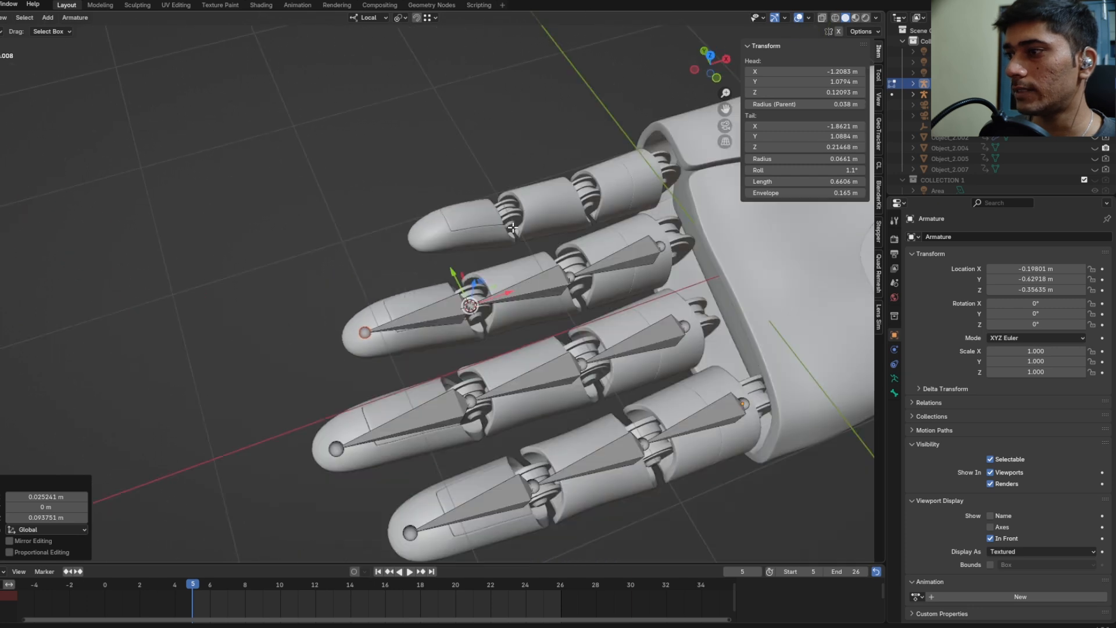
Step: Snap the 3D cursor to the origin of the little finger's base segment
{"action": "key", "text": "KP_7"}
{"action": "key", "text": "Tab"}
{"action": "left_click", "coordinate": [611, 262]}
{"action": "key", "text": "shift+s"}
{"action": "key", "text": "Escape"}
{"action": "key", "text": "shift+s"}
{"action": "left_click", "coordinate": [620, 278]}
Step: Add a new bone to the armature at the 3D cursor, at the base of the little finger
{"action": "left_click", "coordinate": [600, 341]}
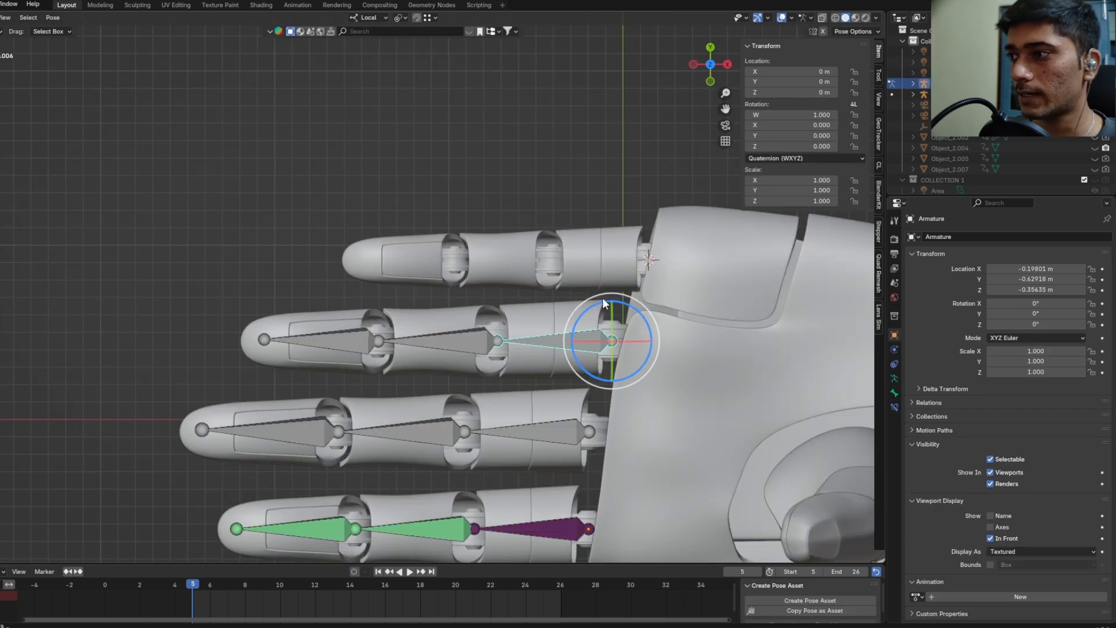
{"action": "key", "text": "Tab"}
{"action": "left_click", "coordinate": [615, 222]}
{"action": "mouse_move", "coordinate": [628, 213]}
{"action": "middle_mouse_down", "text": "shift"}
{"action": "mouse_move", "coordinate": [615, 222]}
{"action": "mouse_move", "coordinate": [632, 211]}
{"action": "middle_mouse_up", "text": "shift"}
{"action": "key", "text": "shift+a"}
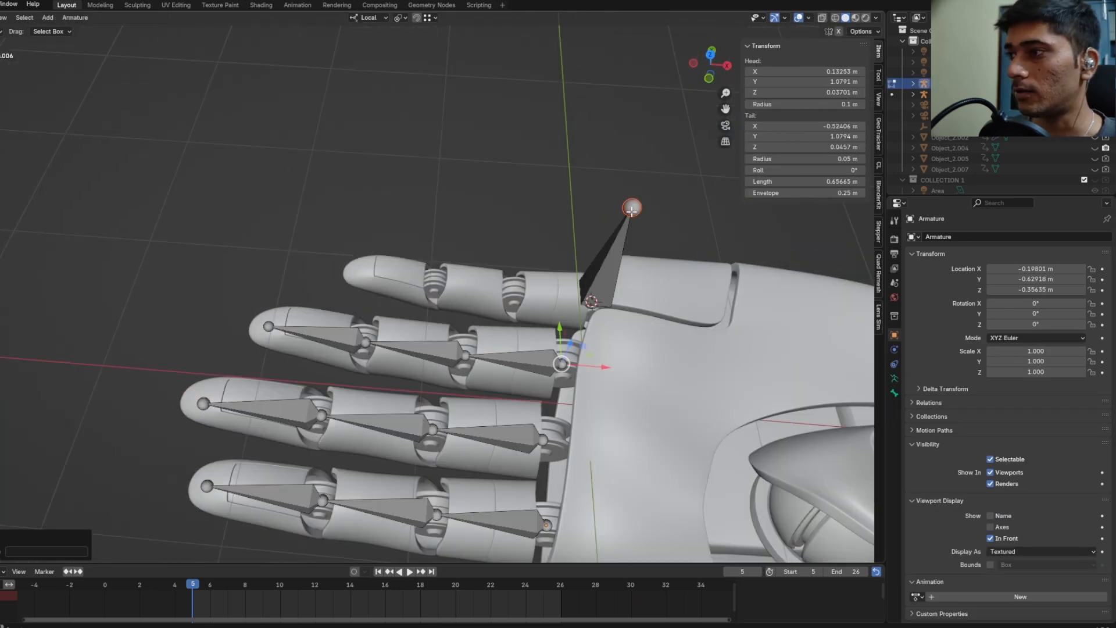
Step: Snap the 3D cursor to the origin of the little finger's middle segment
{"action": "key", "text": "Tab"}
{"action": "left_click", "coordinate": [506, 281]}
{"action": "key", "text": "shift+s"}
{"action": "left_click", "coordinate": [493, 248]}
{"action": "middle_click_drag", "start_coordinate": [505, 282], "coordinate": [536, 304], "text": "shift"}
{"action": "key", "text": "ctrl+z"}
{"action": "key", "text": "shift+s"}
{"action": "left_click", "coordinate": [493, 360]}
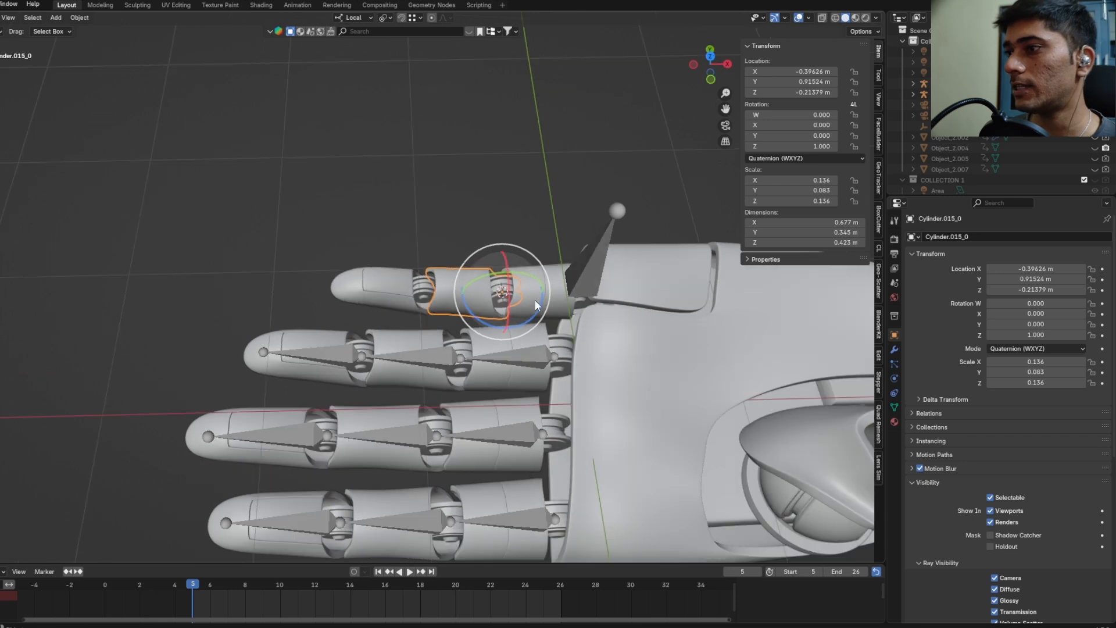
Step: Snap the tip of the new little-finger bone to the 3D cursor so the bone spans the base segment
{"action": "left_click", "coordinate": [600, 254]}
{"action": "key", "text": "Tab"}
{"action": "left_click", "coordinate": [619, 216]}
{"action": "middle_click_drag", "start_coordinate": [560, 199], "coordinate": [483, 218]}
{"action": "key", "text": "shift+s"}
{"action": "left_click", "coordinate": [553, 187]}
Step: Extrude a second bone from that tip along the little finger's middle segment in top view
{"action": "key", "text": "KP_7"}
{"action": "key", "text": "e"}
{"action": "left_click", "coordinate": [499, 192]}
{"action": "scroll", "coordinate": [405, 279], "scroll_direction": "up", "scroll_amount": 3}
Step: Snap the 3D cursor to the origin of the little finger's fingertip segment
{"action": "key", "text": "Tab"}
{"action": "left_click", "coordinate": [371, 314]}
{"action": "middle_click_drag", "start_coordinate": [391, 318], "coordinate": [420, 310]}
{"action": "key", "text": "shift+s"}
{"action": "left_click", "coordinate": [419, 361]}
Step: Snap the little finger's second bone tip to the 3D cursor and extrude a fingertip bone about 0.56 m long
{"action": "left_click", "coordinate": [509, 339]}
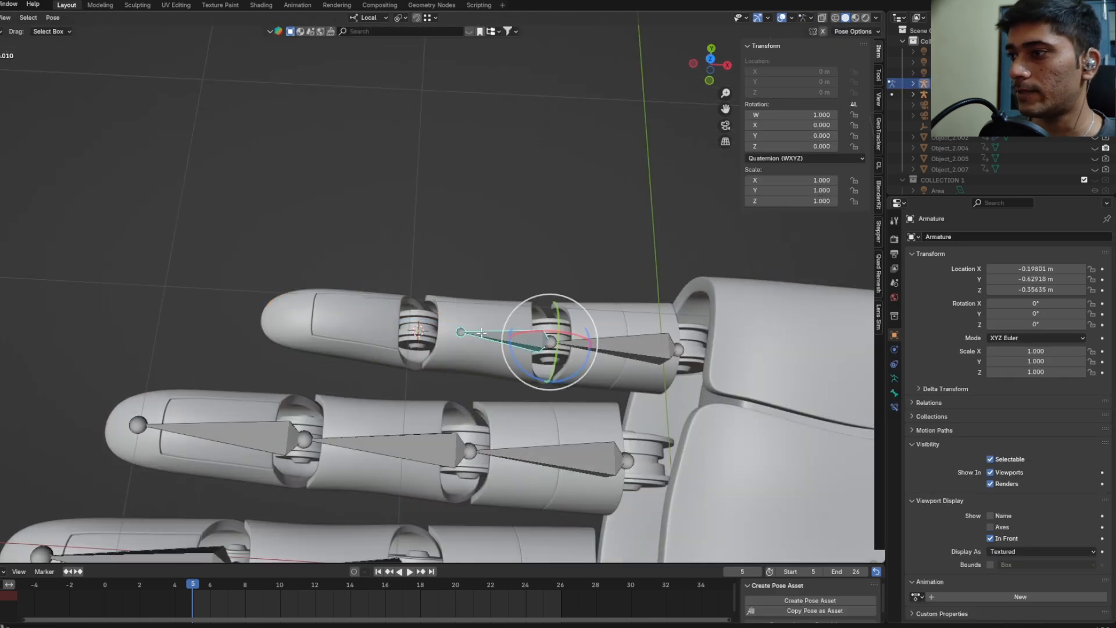
{"action": "key", "text": "Tab"}
{"action": "key", "text": "KP_7"}
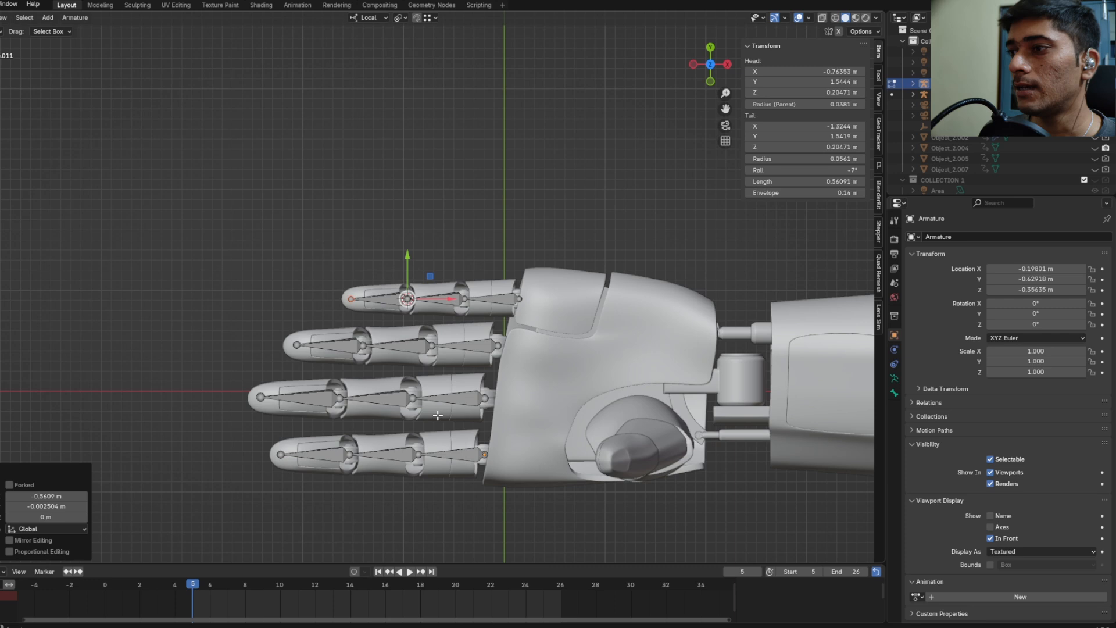
Step: Try a free rotation of one finger bone in Pose Mode and undo it
{"action": "middle_click_drag", "start_coordinate": [494, 383], "coordinate": [552, 326]}
{"action": "scroll", "coordinate": [552, 349], "scroll_direction": "up", "scroll_amount": 3}
{"action": "mouse_move", "coordinate": [558, 372]}
{"action": "middle_mouse_down"}
{"action": "mouse_move", "coordinate": [564, 386]}
{"action": "mouse_move", "coordinate": [570, 376]}
{"action": "mouse_move", "coordinate": [513, 328]}
{"action": "mouse_move", "coordinate": [565, 354]}
{"action": "middle_mouse_up"}
{"action": "left_click", "coordinate": [556, 372]}
{"action": "key", "text": "ctrl+Tab"}
{"action": "key", "text": "r"}
{"action": "key", "text": "r"}
{"action": "left_click", "coordinate": [578, 332]}
{"action": "key", "text": "ctrl+z"}
Step: Parent the middle finger's base segment mesh to its base bone with the Bone option
{"action": "middle_click_drag", "start_coordinate": [350, 359], "coordinate": [472, 351]}
{"action": "key", "text": "ctrl+Tab"}
{"action": "left_click", "coordinate": [368, 346]}
{"action": "left_click", "coordinate": [505, 336]}
{"action": "middle_click_drag", "start_coordinate": [472, 351], "coordinate": [402, 292], "text": "shift"}
{"action": "left_click", "coordinate": [68, 40]}
{"action": "left_click", "coordinate": [285, 115]}
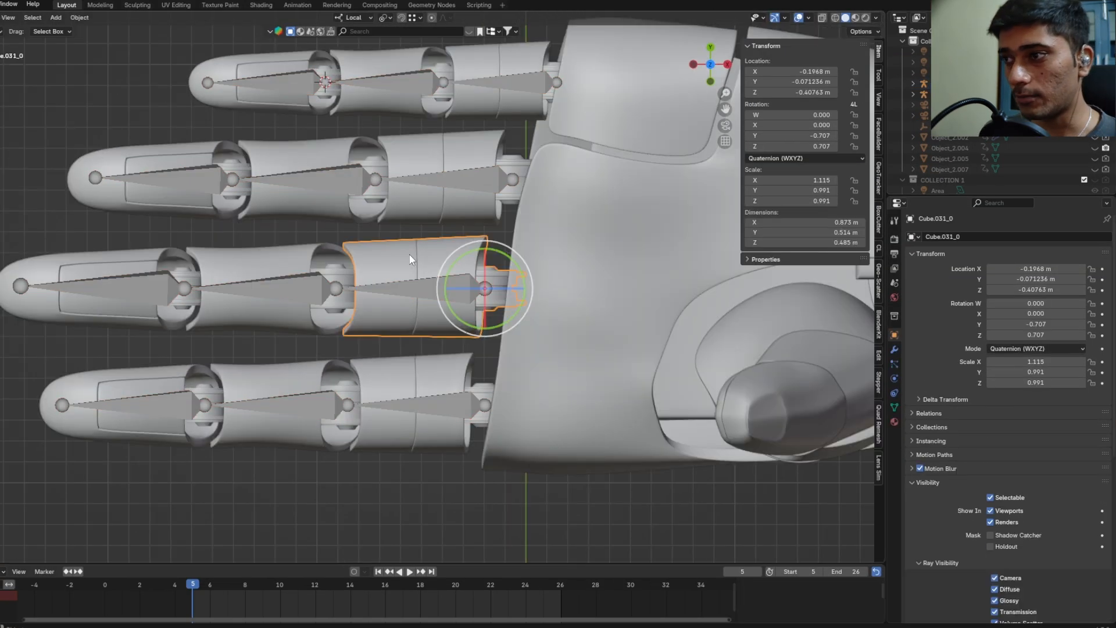
{"action": "left_click", "coordinate": [439, 297], "text": "shift"}
{"action": "key", "text": "ctrl+Tab"}
{"action": "left_click", "coordinate": [421, 314]}
{"action": "key", "text": "ctrl+p"}
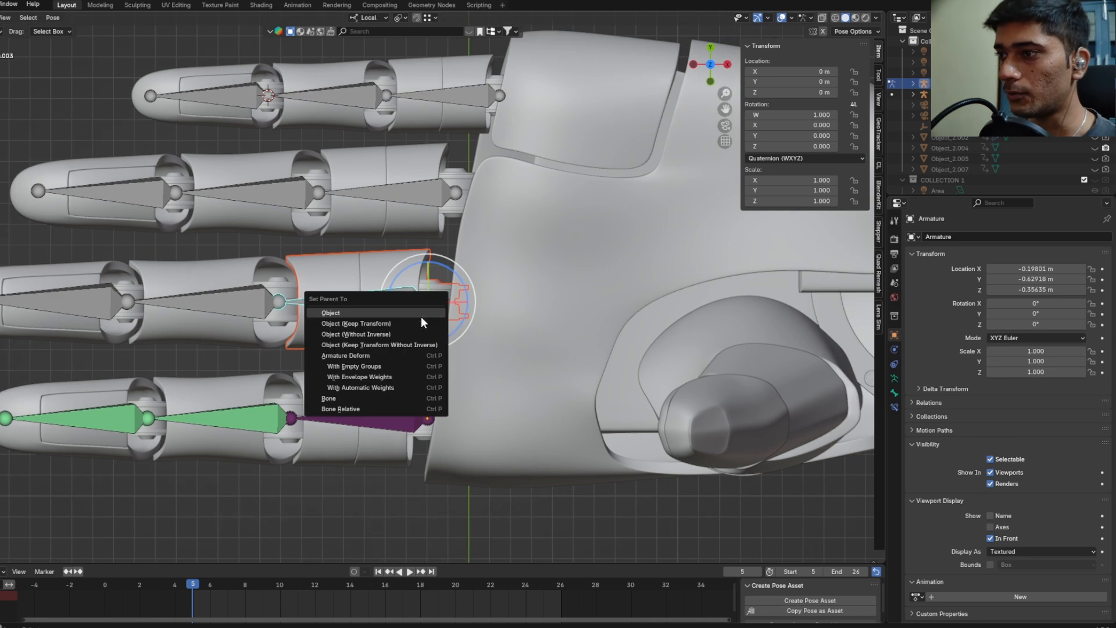
{"action": "left_click", "coordinate": [329, 399]}
Step: Parent the middle finger's middle segment mesh to the second bone with the Bone option
{"action": "left_click", "coordinate": [259, 279]}
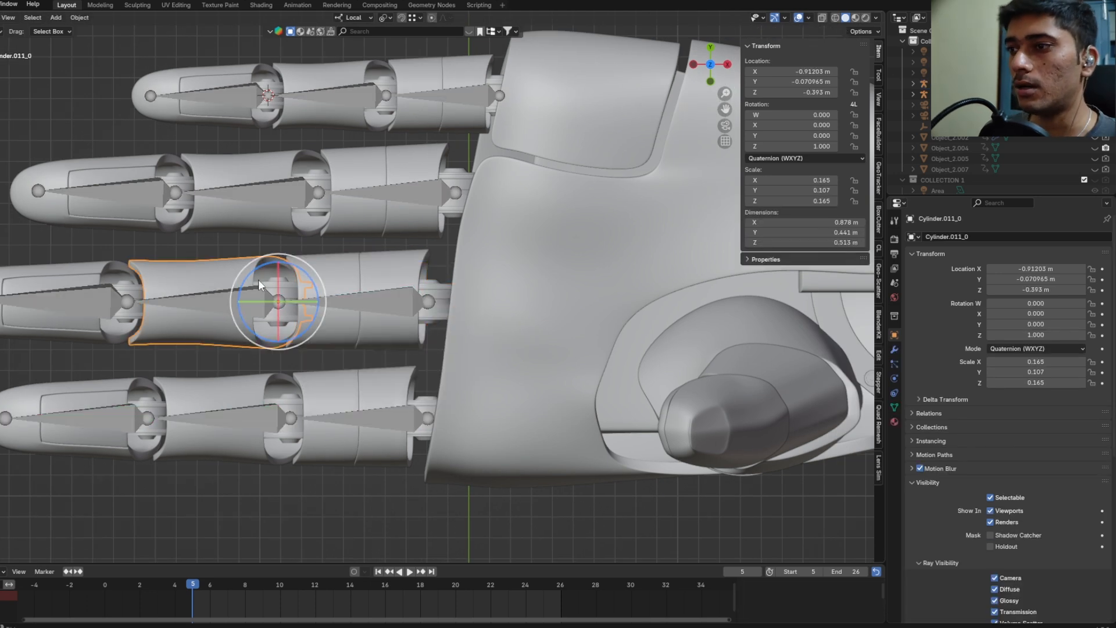
{"action": "scroll", "coordinate": [268, 312], "scroll_direction": "left", "scroll_amount": 5}
{"action": "left_click", "coordinate": [255, 283]}
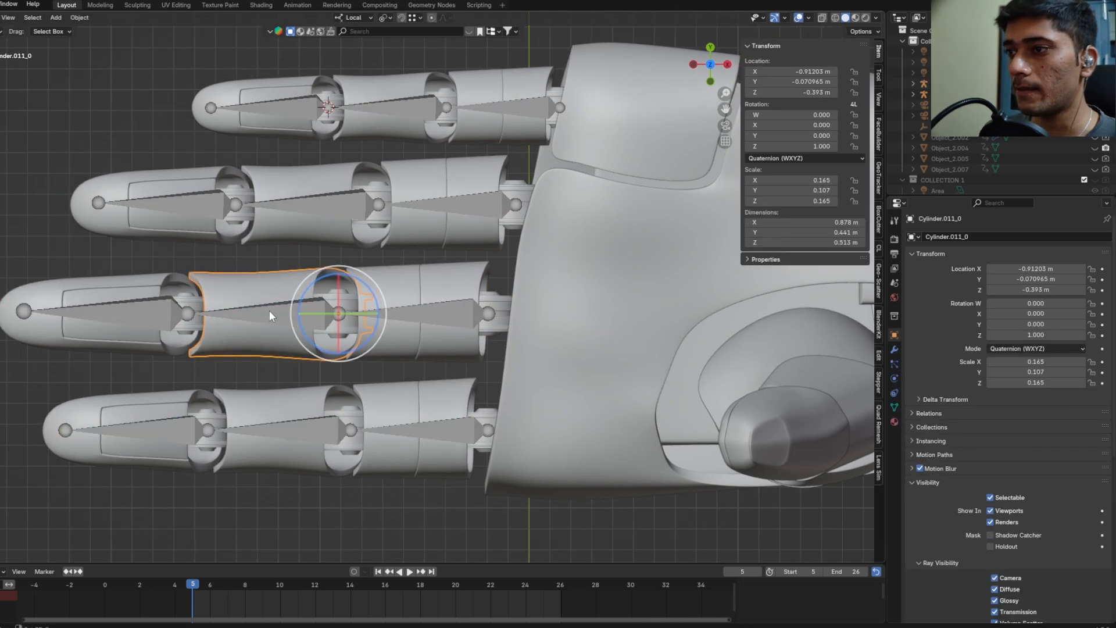
{"action": "left_click", "coordinate": [269, 311], "text": "shift"}
{"action": "left_click", "coordinate": [269, 311], "text": "shift"}
{"action": "key", "text": "ctrl+p"}
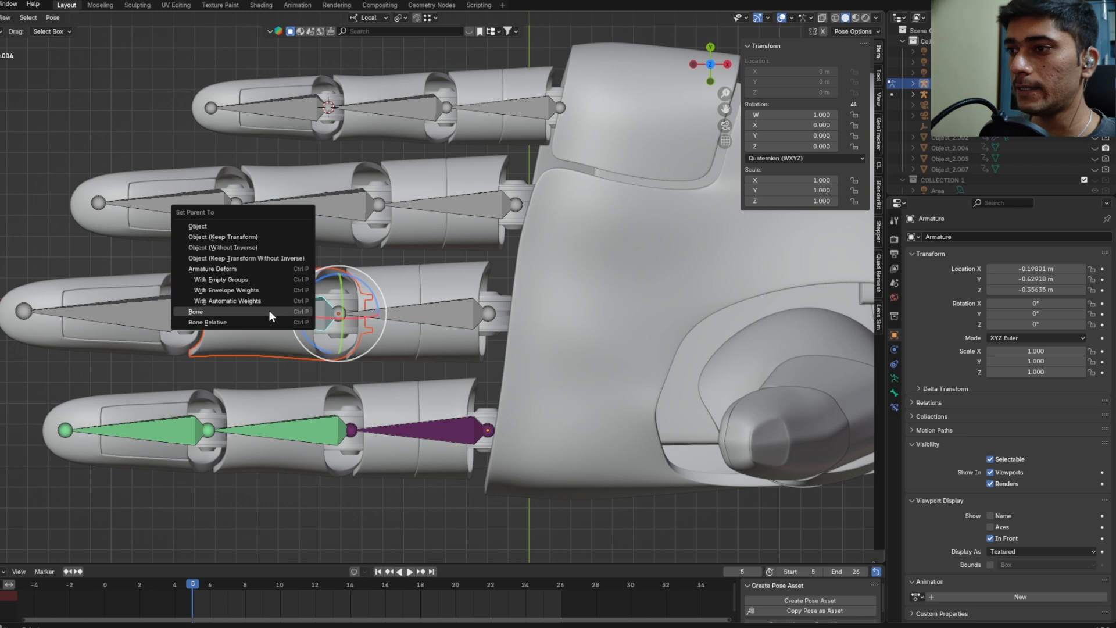
{"action": "left_click", "coordinate": [268, 309]}
Step: Parent the middle finger's fingertip mesh to its fingertip bone with the Bone option
{"action": "left_click", "coordinate": [183, 279]}
{"action": "middle_click_drag", "start_coordinate": [184, 279], "coordinate": [338, 286], "text": "shift"}
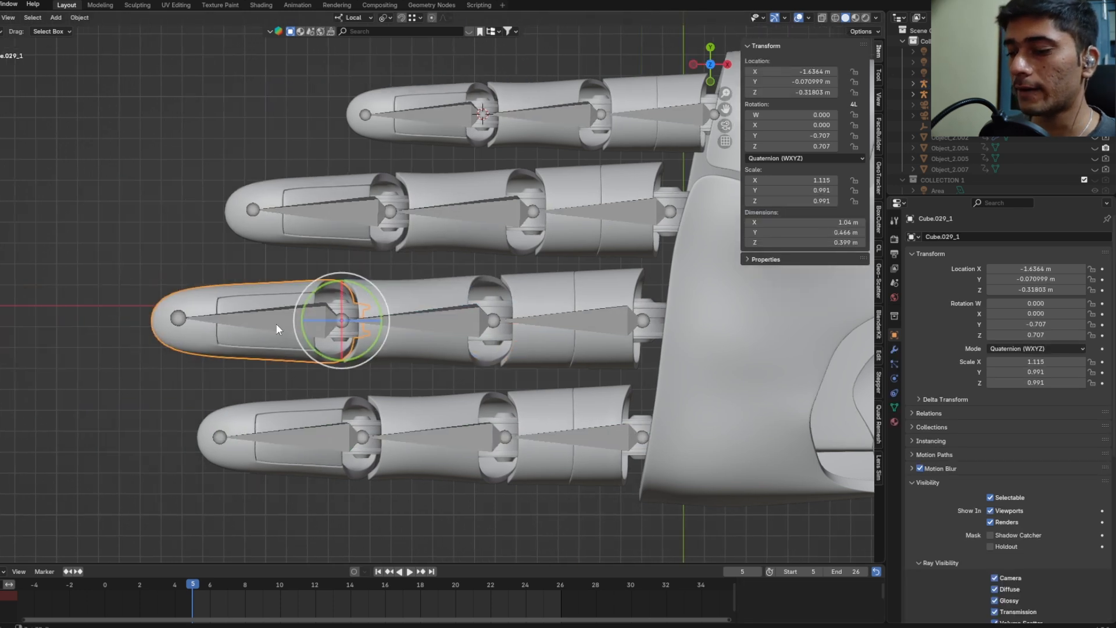
{"action": "left_click", "coordinate": [276, 329], "text": "shift"}
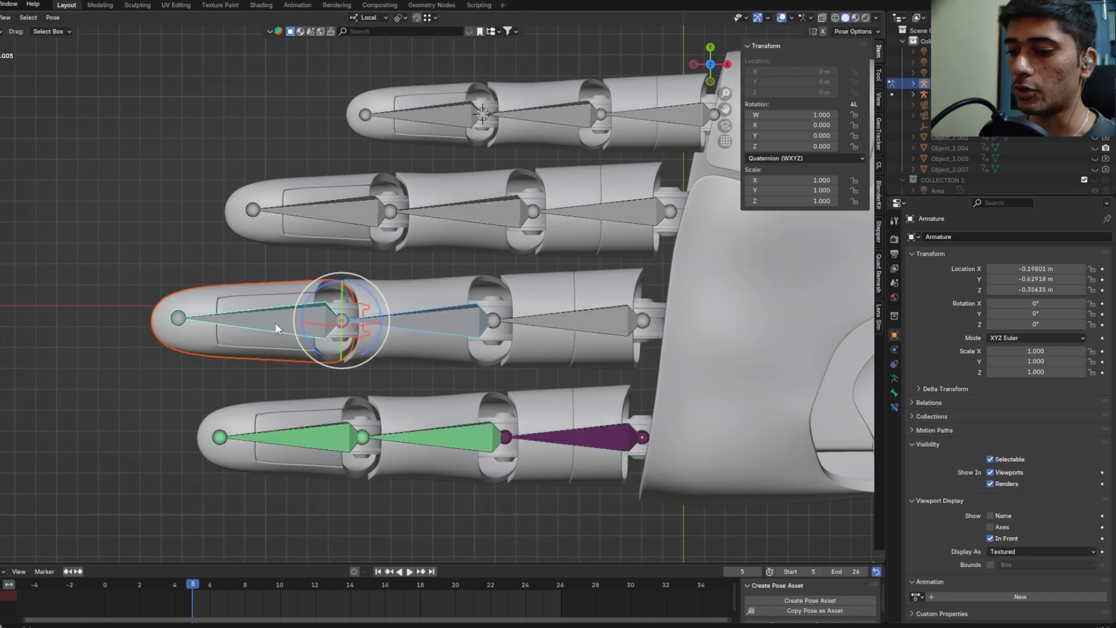
{"action": "scroll", "coordinate": [274, 323], "scroll_direction": "down", "scroll_amount": 1}
{"action": "key", "text": "ctrl+p"}
{"action": "left_click", "coordinate": [274, 323]}
Step: Parent the ring finger's base segment mesh to its base bone with the Bone option
{"action": "middle_click_drag", "start_coordinate": [587, 208], "coordinate": [551, 256], "text": "shift"}
{"action": "left_click", "coordinate": [551, 256]}
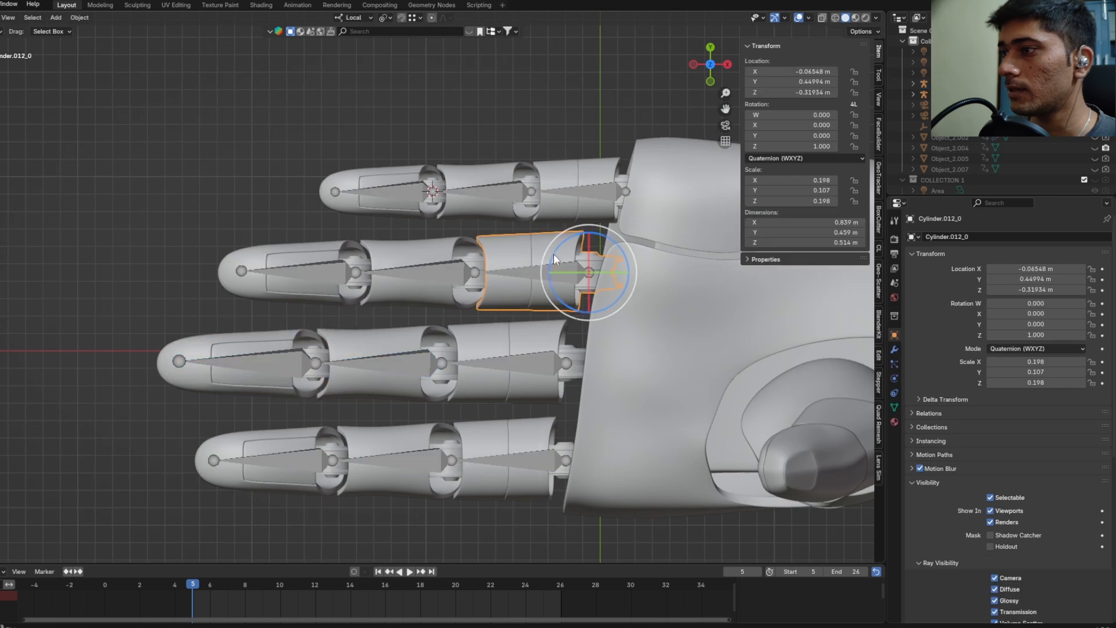
{"action": "left_click", "coordinate": [537, 252], "text": "shift"}
{"action": "left_click", "coordinate": [537, 250], "text": "shift"}
{"action": "left_click", "coordinate": [522, 275], "text": "shift"}
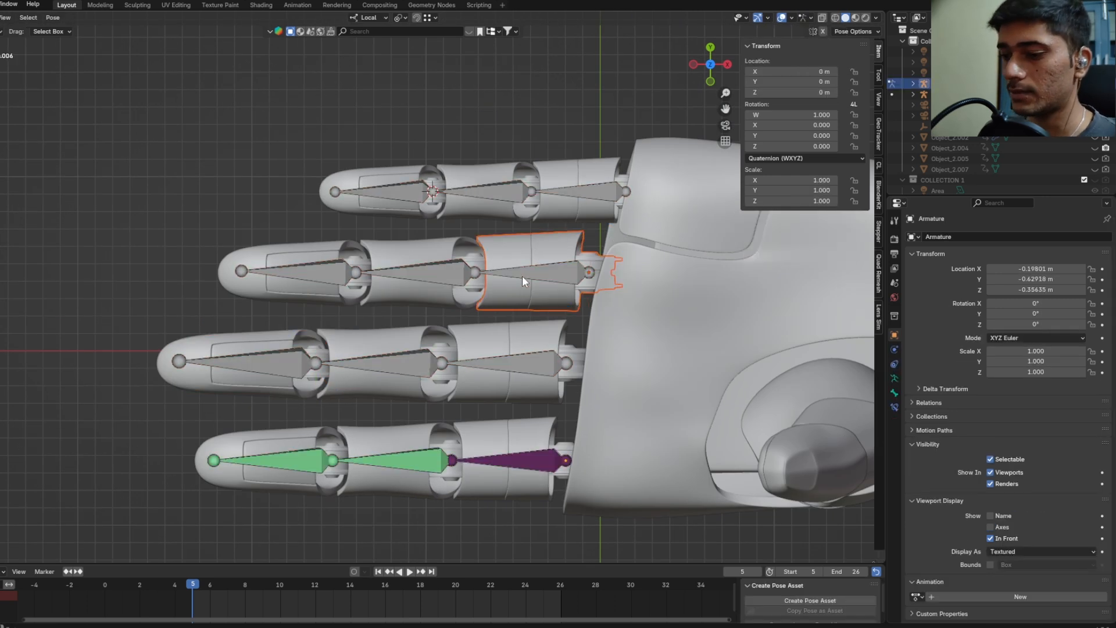
{"action": "left_click", "coordinate": [522, 276], "text": "shift"}
{"action": "key", "text": "ctrl+p"}
{"action": "left_click", "coordinate": [523, 276]}
Step: Parent the ring finger's middle segment mesh to the second bone with the Bone option
{"action": "left_click", "coordinate": [350, 293]}
{"action": "left_click", "coordinate": [418, 262]}
{"action": "left_click", "coordinate": [414, 271], "text": "shift"}
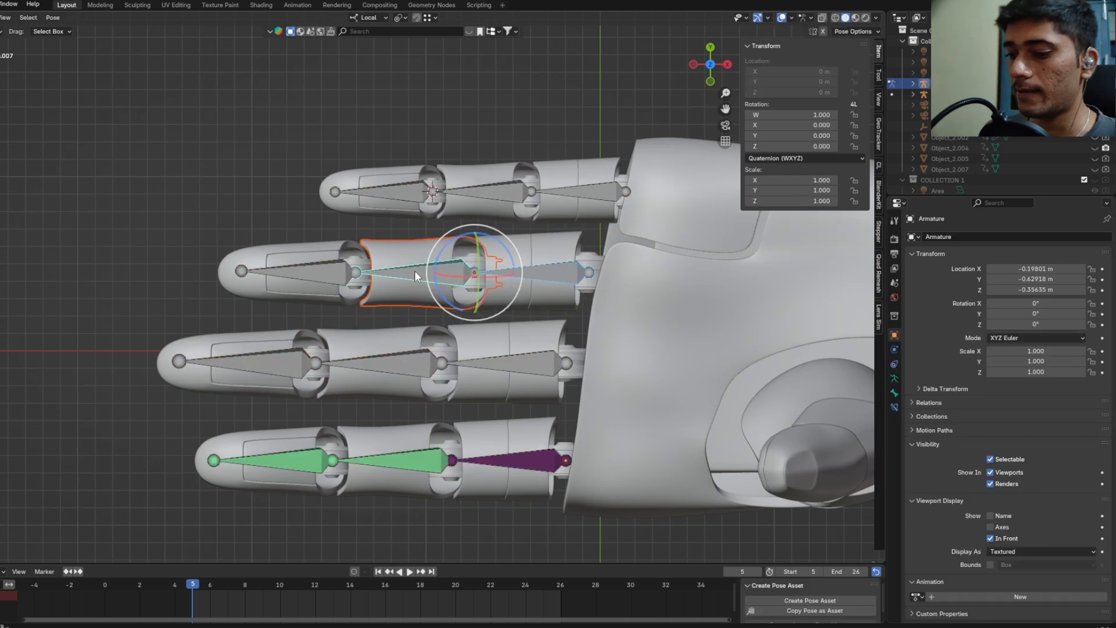
{"action": "key", "text": "ctrl+p"}
{"action": "left_click", "coordinate": [421, 275]}
Step: Try rotating the ring finger's bones from a perspective view and undo the rotations
{"action": "middle_click_drag", "start_coordinate": [421, 275], "coordinate": [519, 281]}
{"action": "left_click_drag", "start_coordinate": [520, 281], "coordinate": [545, 292]}
{"action": "key", "text": "ctrl+z"}
{"action": "left_click", "coordinate": [371, 306]}
{"action": "left_click_drag", "start_coordinate": [390, 304], "coordinate": [419, 281]}
{"action": "key", "text": "ctrl+z"}
{"action": "key", "text": "ctrl+z"}
{"action": "left_click", "coordinate": [289, 304]}
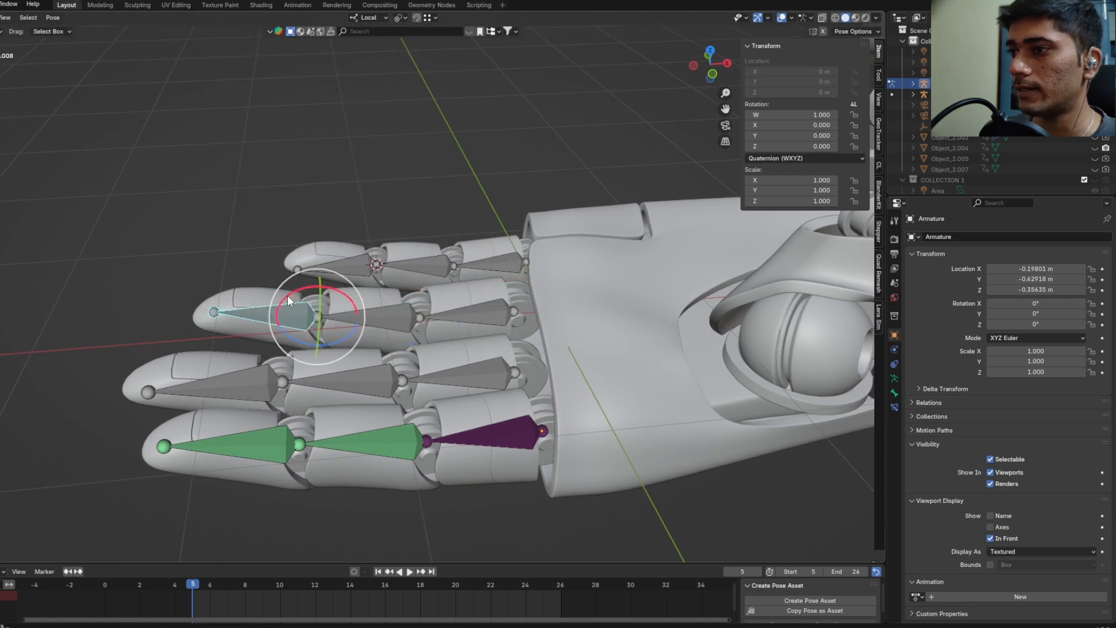
Step: In top view, parent the little finger's base segment mesh to its base bone with the Bone option
{"action": "left_click", "coordinate": [494, 292]}
{"action": "middle_click_drag", "start_coordinate": [517, 238], "coordinate": [445, 270]}
{"action": "left_click", "coordinate": [505, 235], "text": "shift"}
{"action": "key", "text": "KP_7"}
{"action": "scroll", "coordinate": [453, 261], "scroll_direction": "up", "scroll_amount": 3}
{"action": "left_click", "coordinate": [449, 214], "text": "shift"}
{"action": "key", "text": "alt+a"}
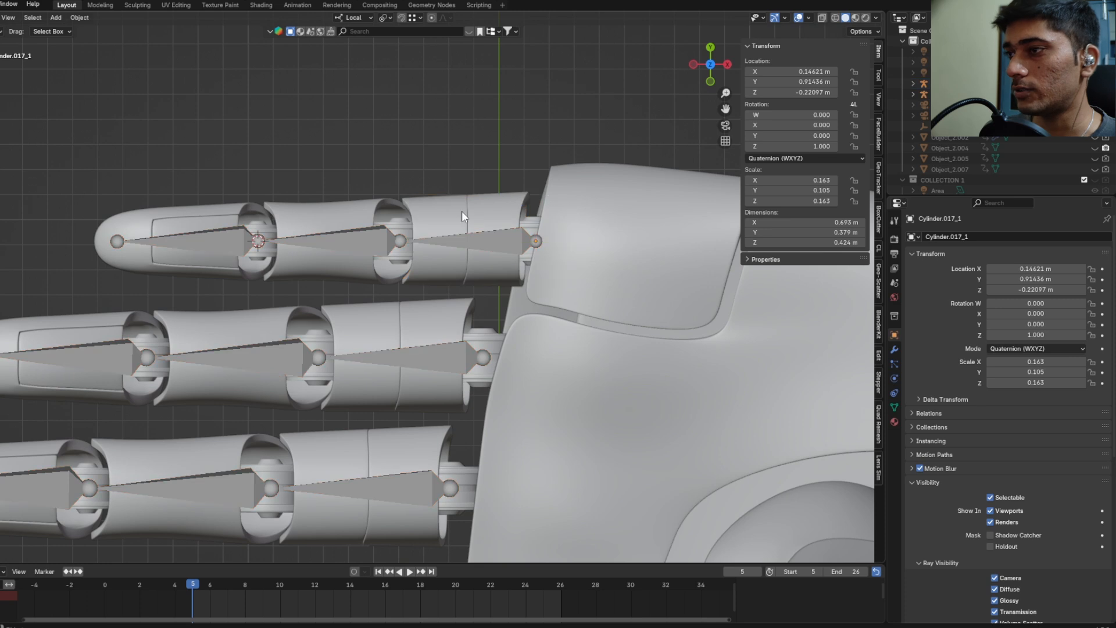
{"action": "left_click", "coordinate": [463, 216]}
{"action": "left_click", "coordinate": [463, 238], "text": "shift"}
{"action": "left_click", "coordinate": [469, 239]}
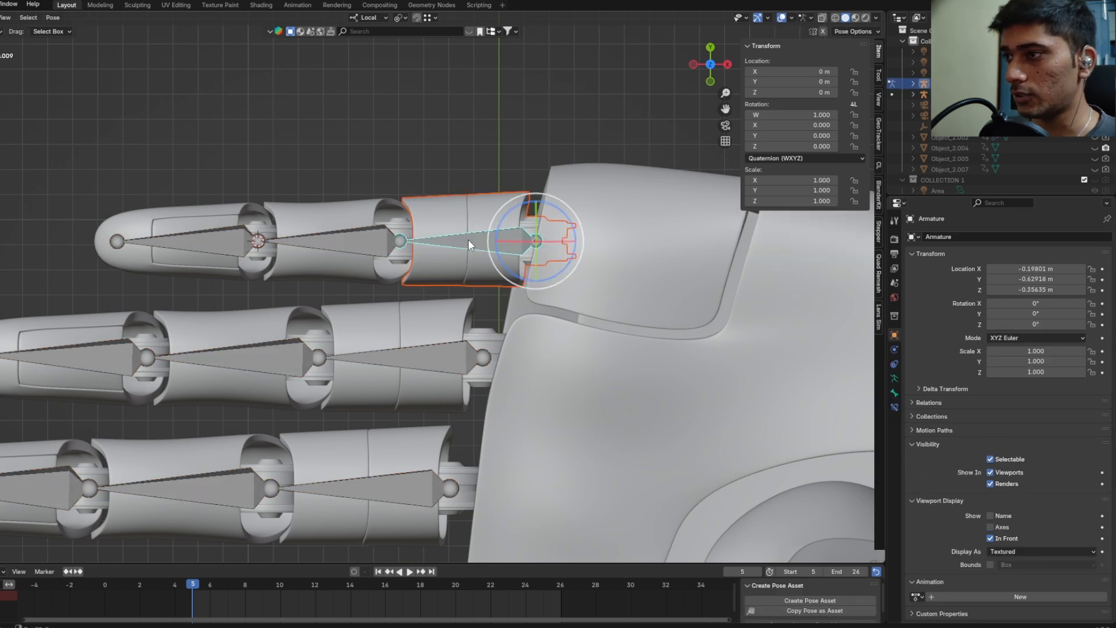
{"action": "key", "text": "ctrl+p"}
{"action": "left_click", "coordinate": [468, 240]}
Step: Parent the little finger's middle segment and fingertip meshes to their respective bones
{"action": "left_click", "coordinate": [349, 215]}
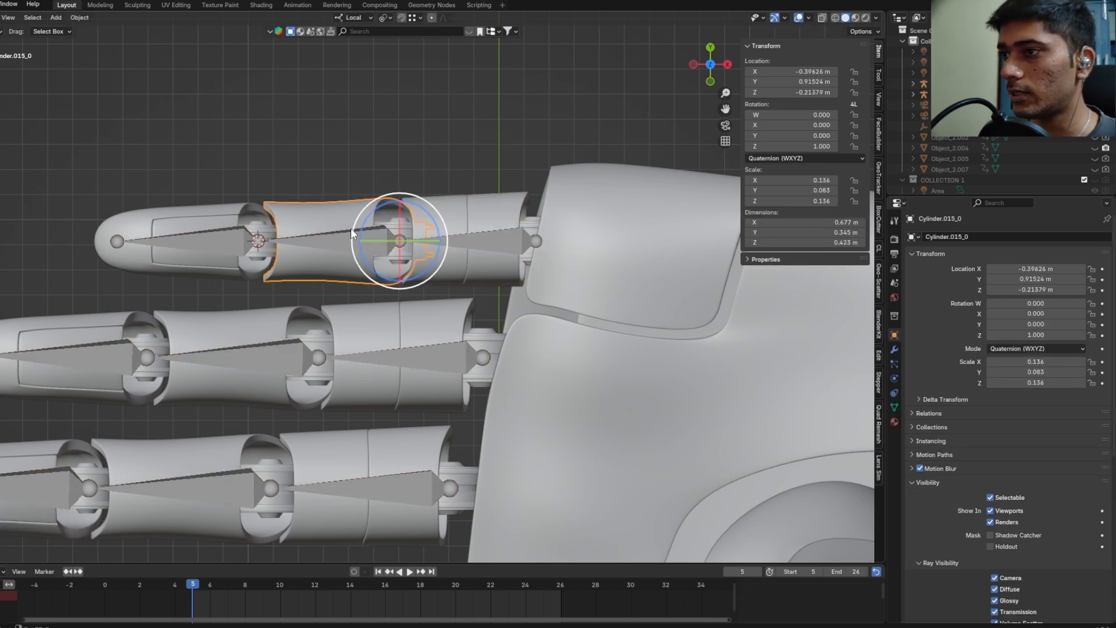
{"action": "left_click", "coordinate": [350, 236], "text": "shift"}
{"action": "key", "text": "ctrl+p"}
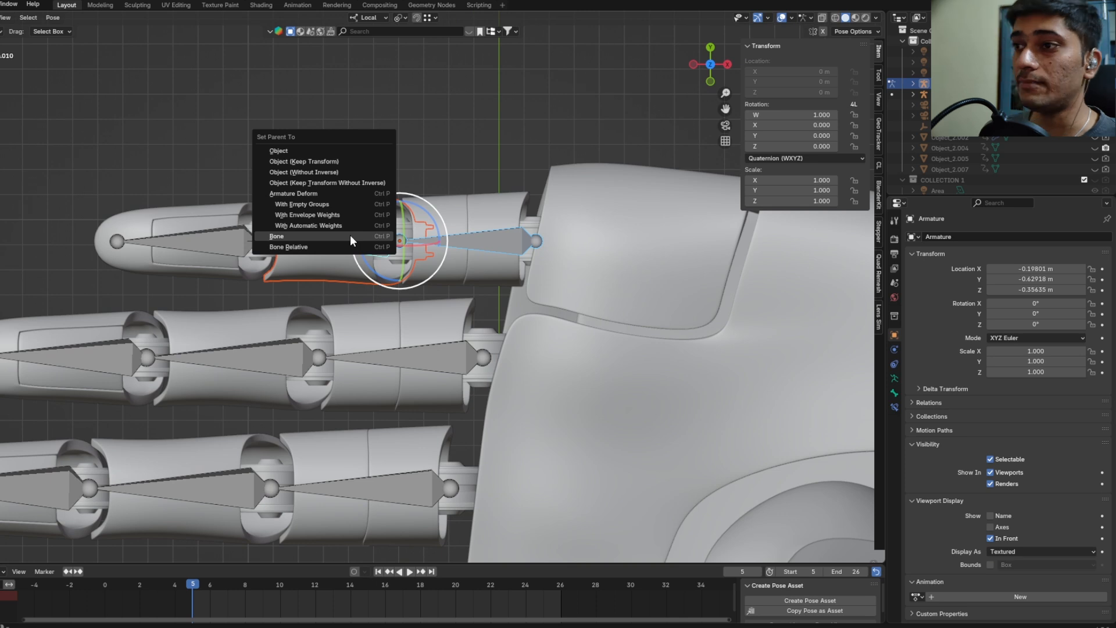
{"action": "left_click", "coordinate": [350, 236]}
{"action": "left_click", "coordinate": [201, 221]}
{"action": "left_click", "coordinate": [215, 244], "text": "shift"}
Step: Try a free rotation of the little finger's base bone and reset its quaternion X, Y and Z to 0
{"action": "left_click", "coordinate": [425, 274]}
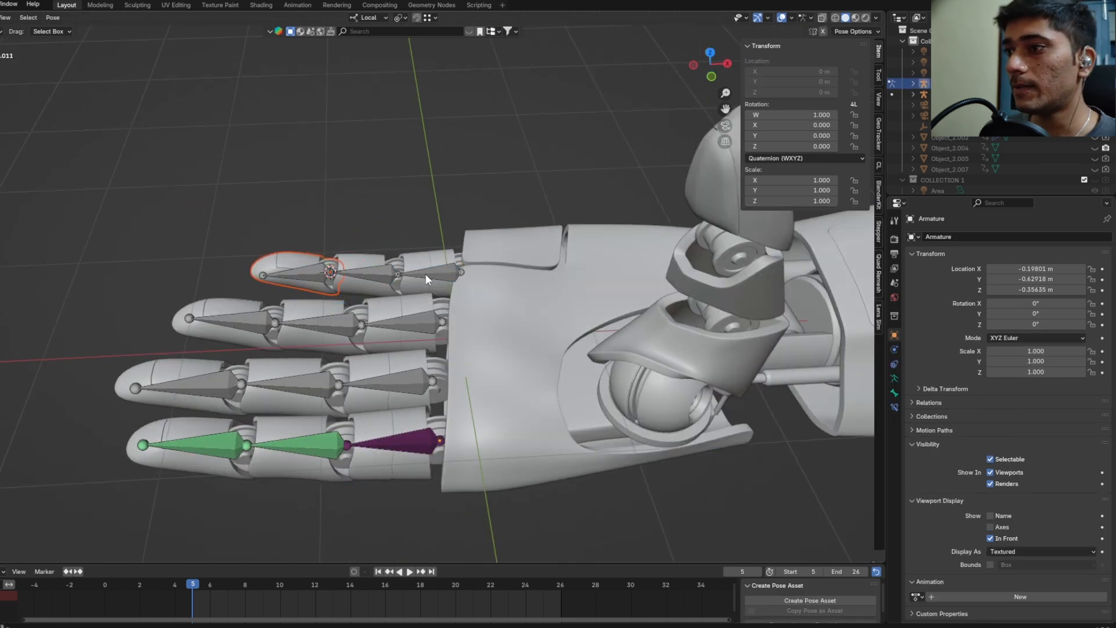
{"action": "left_click", "coordinate": [428, 271]}
{"action": "key", "text": "z"}
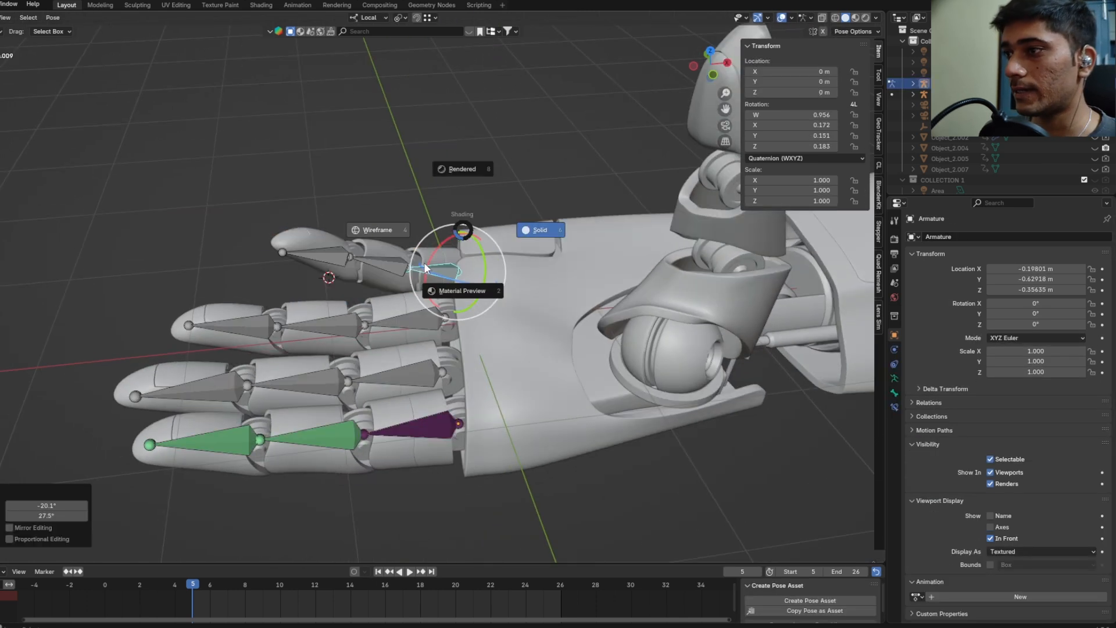
{"action": "left_click", "coordinate": [426, 268]}
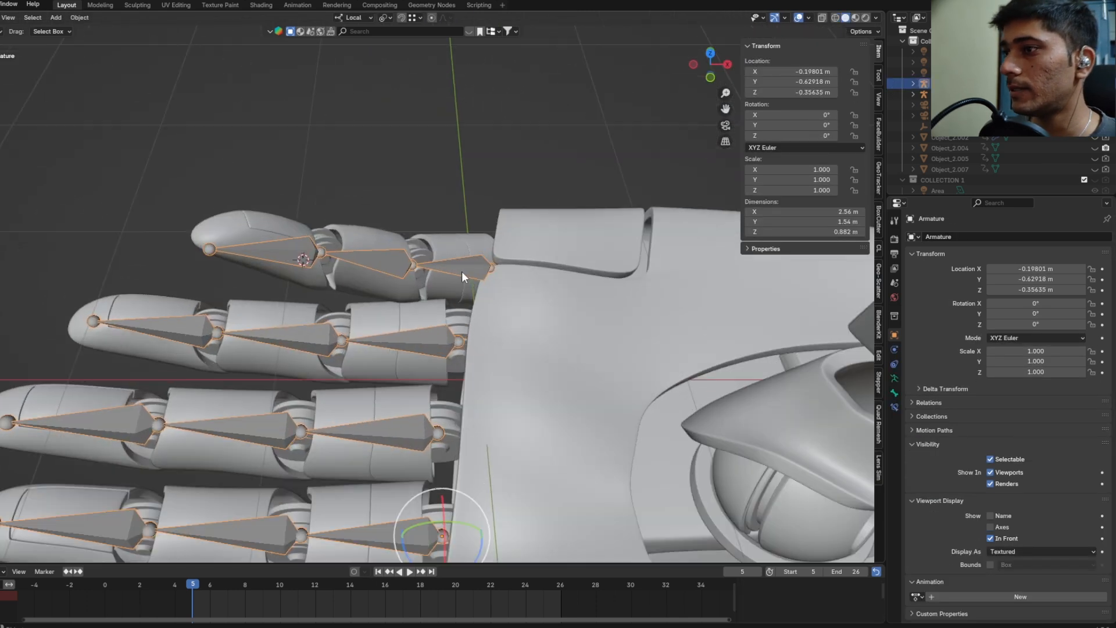
{"action": "scroll", "coordinate": [472, 264], "scroll_direction": "down", "scroll_amount": 1}
{"action": "mouse_move", "coordinate": [472, 264]}
{"action": "middle_mouse_down"}
{"action": "mouse_move", "coordinate": [439, 255]}
{"action": "mouse_move", "coordinate": [453, 276]}
{"action": "middle_mouse_up"}
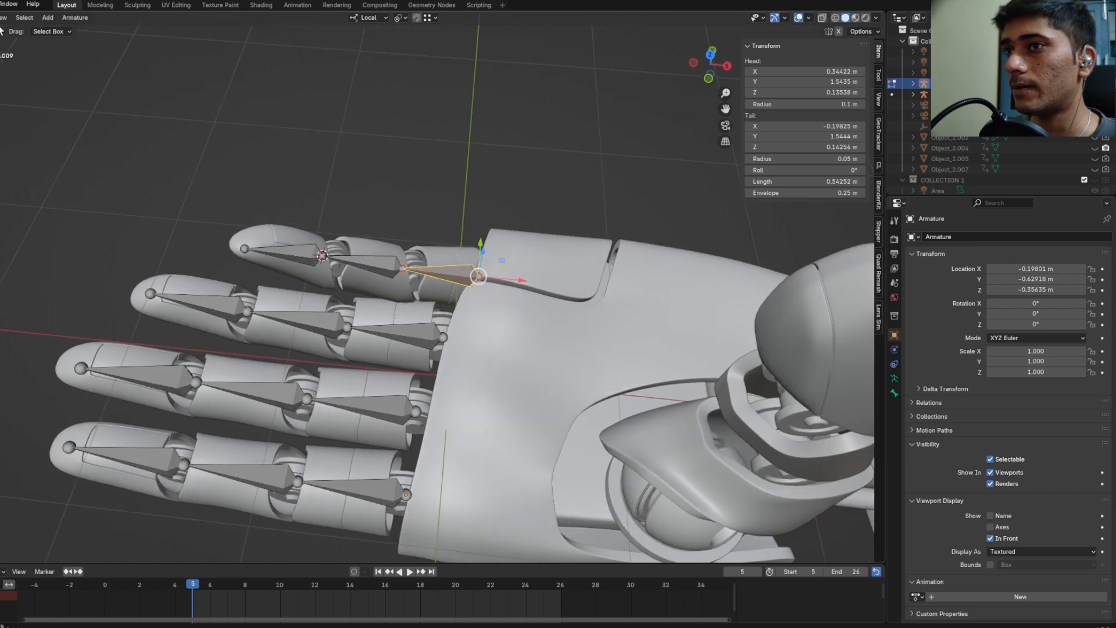
{"action": "key", "text": "ctrl+Tab"}
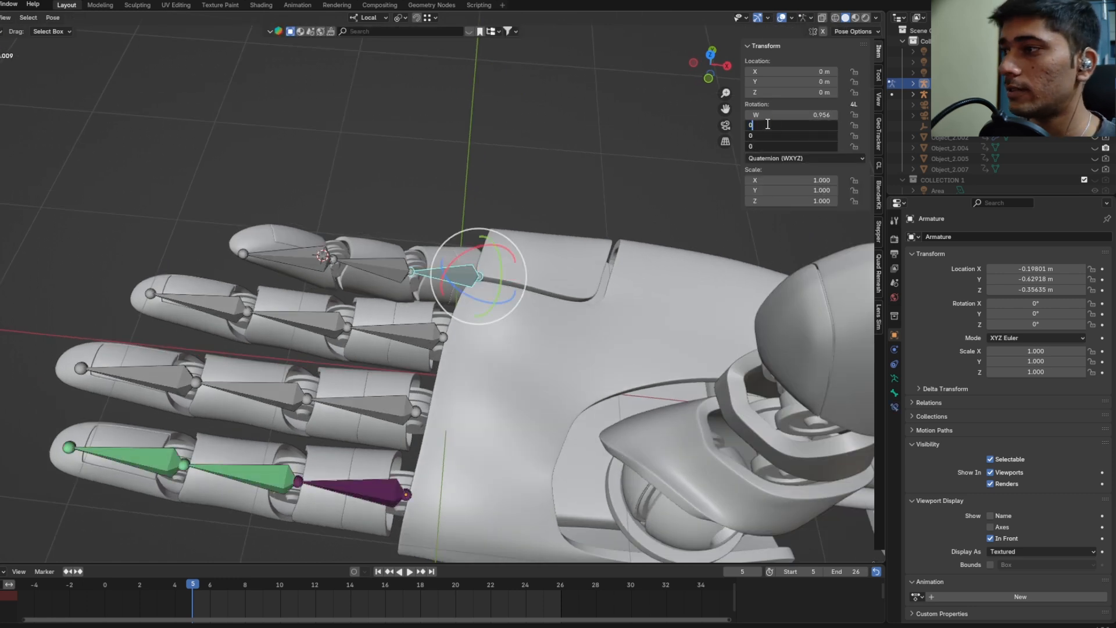
{"action": "left_click", "coordinate": [813, 113]}
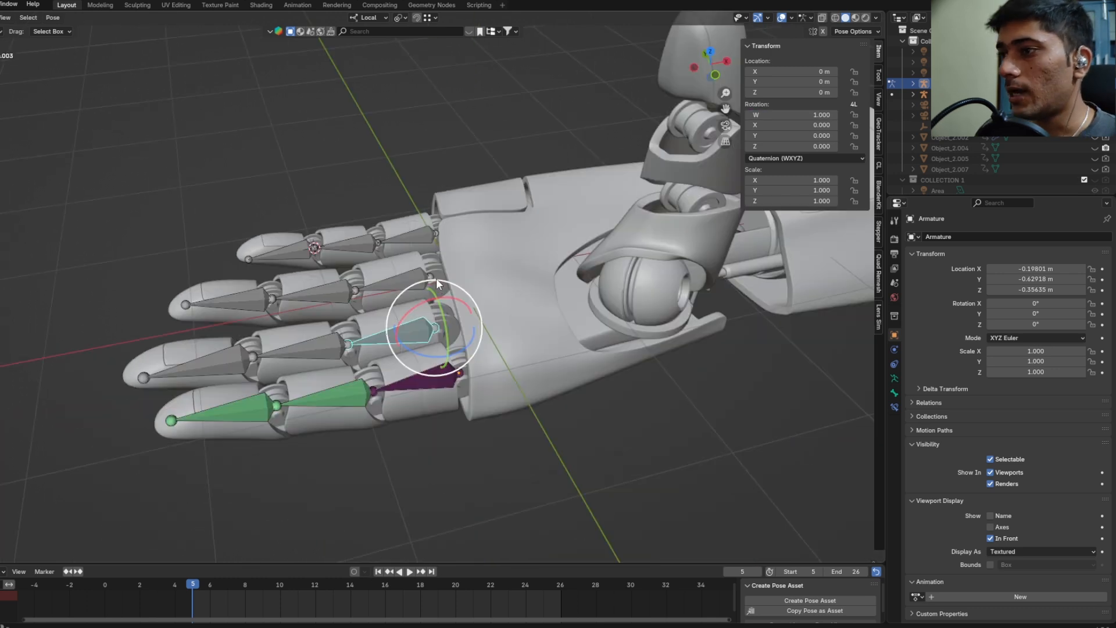
Step: Try rotating the middle finger's base bone and undo the change
{"action": "mouse_move", "coordinate": [429, 298]}
{"action": "left_mouse_down"}
{"action": "mouse_move", "coordinate": [451, 285]}
{"action": "mouse_move", "coordinate": [450, 298]}
{"action": "left_mouse_up"}
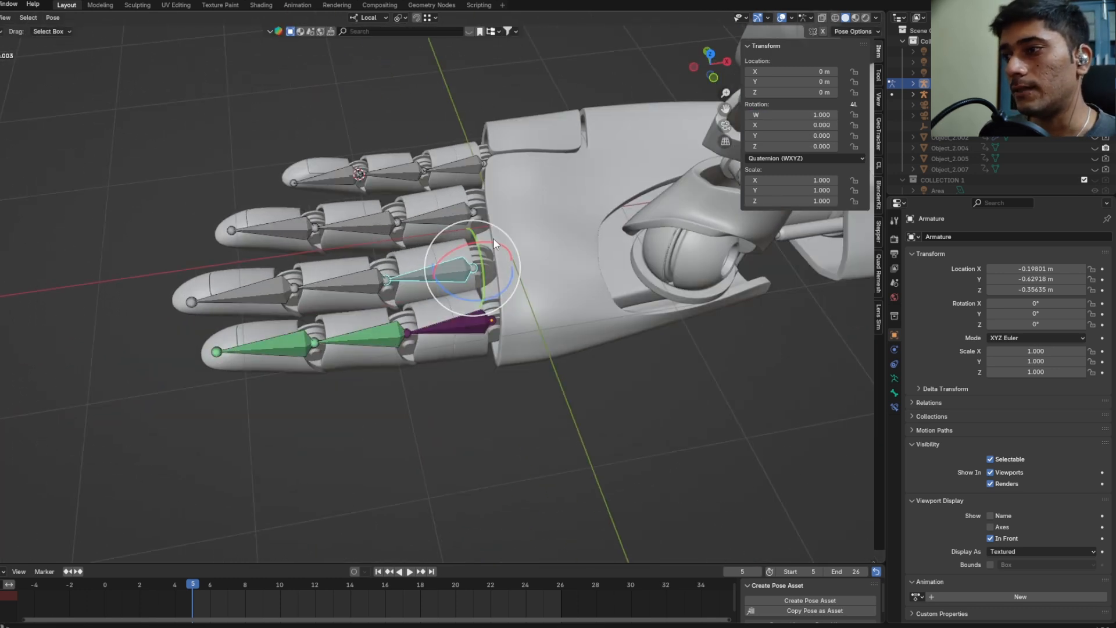
{"action": "scroll", "coordinate": [376, 275], "scroll_direction": "up", "scroll_amount": 4}
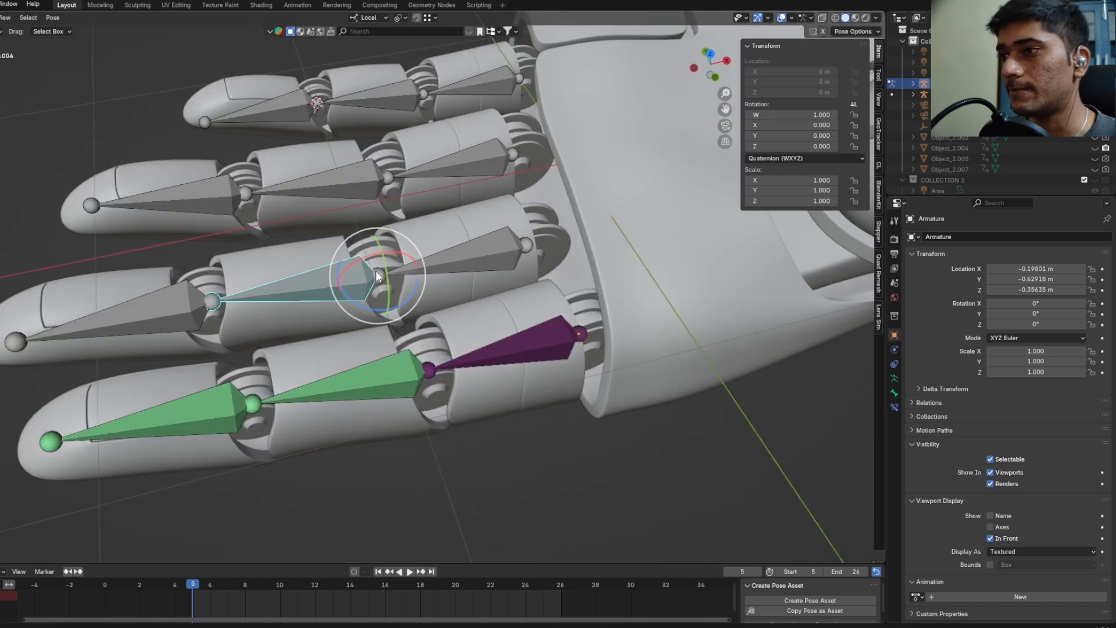
{"action": "middle_click_drag", "start_coordinate": [377, 275], "coordinate": [407, 264], "text": "shift"}
{"action": "scroll", "coordinate": [409, 267], "scroll_direction": "down", "scroll_amount": 5}
{"action": "left_click", "coordinate": [475, 315]}
{"action": "scroll", "coordinate": [476, 316], "scroll_direction": "up", "scroll_amount": 4}
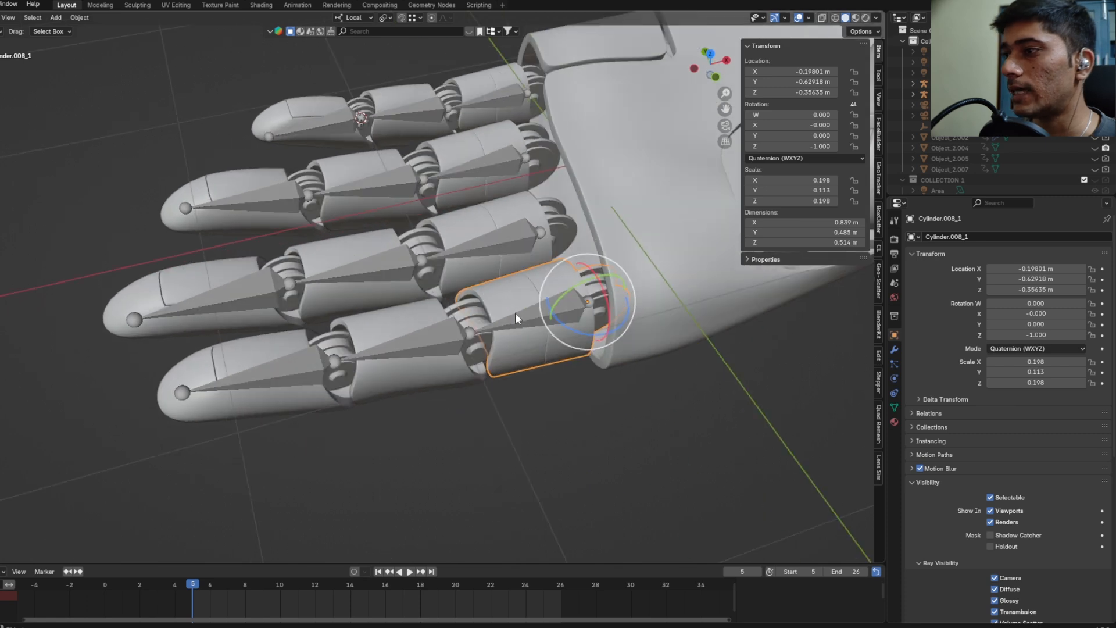
{"action": "key", "text": "ctrl+z"}
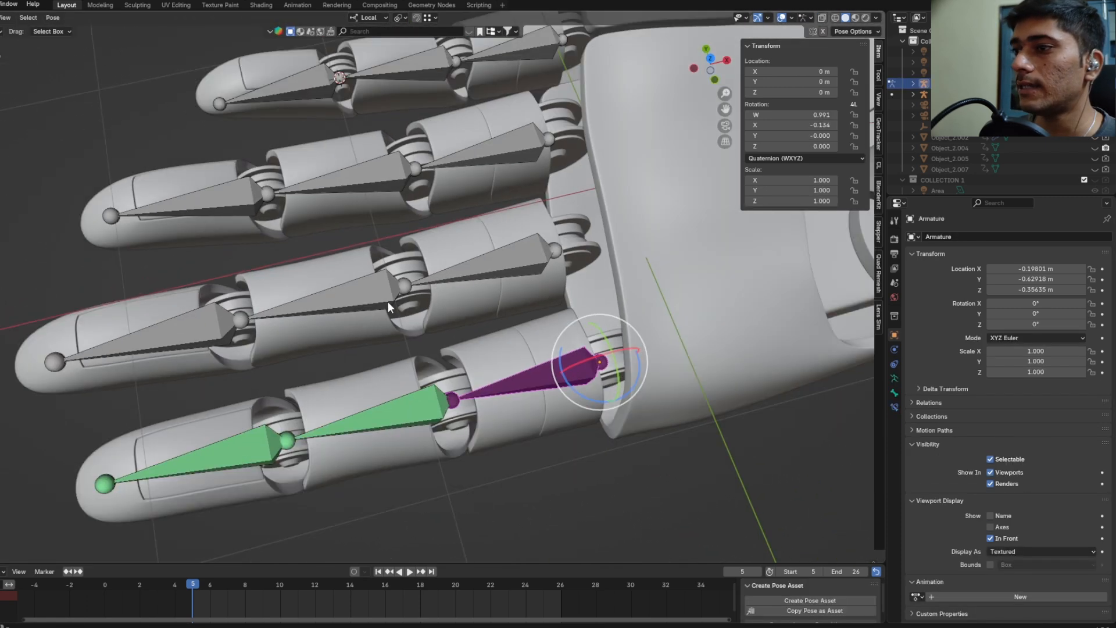
Step: Add a Copy Rotation constraint to the middle finger's fingertip bone, targeting that finger's second bone
{"action": "left_click", "coordinate": [372, 303]}
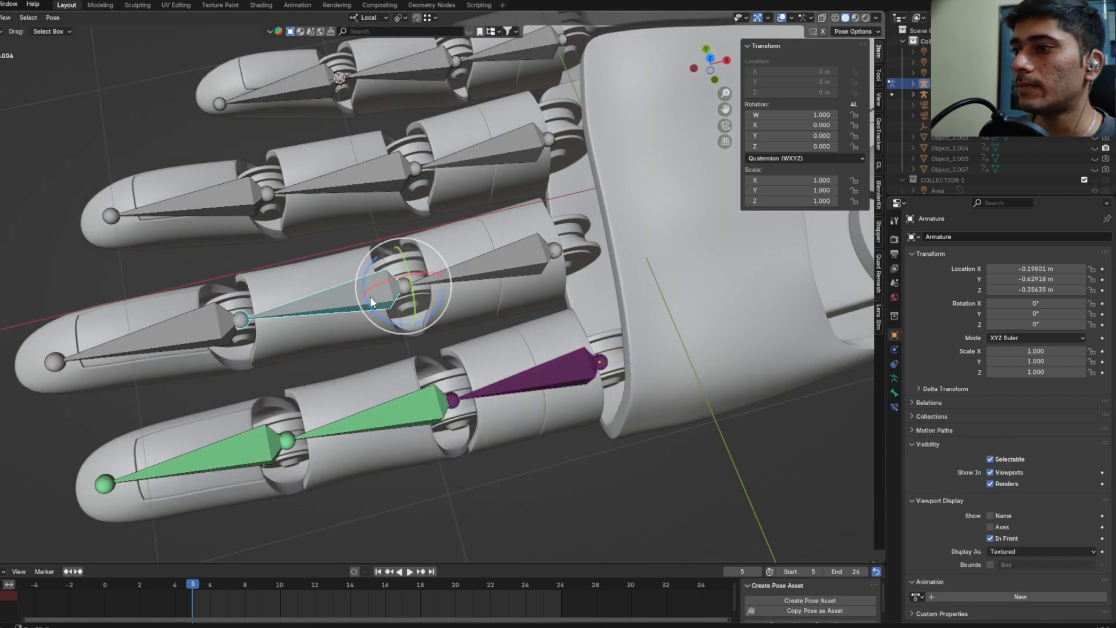
{"action": "middle_click_drag", "start_coordinate": [288, 326], "coordinate": [375, 302], "text": "shift"}
{"action": "scroll", "coordinate": [394, 294], "scroll_direction": "down", "scroll_amount": 2}
{"action": "middle_click_drag", "start_coordinate": [492, 321], "coordinate": [492, 298]}
{"action": "scroll", "coordinate": [398, 296], "scroll_direction": "up", "scroll_amount": 1}
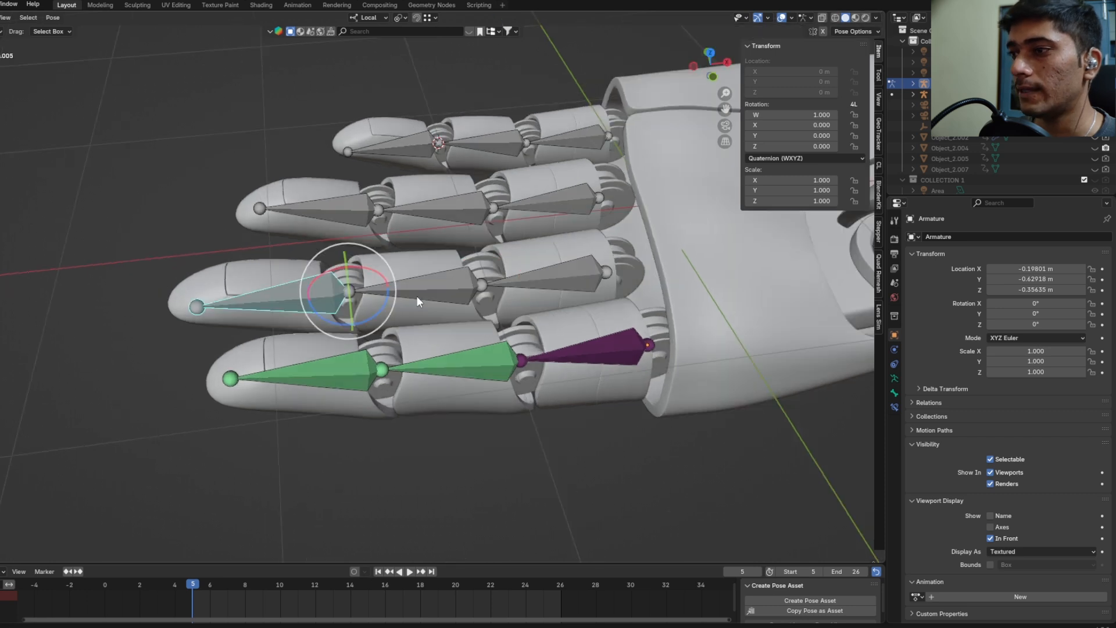
{"action": "left_click", "coordinate": [416, 295]}
{"action": "middle_click_drag", "start_coordinate": [445, 300], "coordinate": [440, 289]}
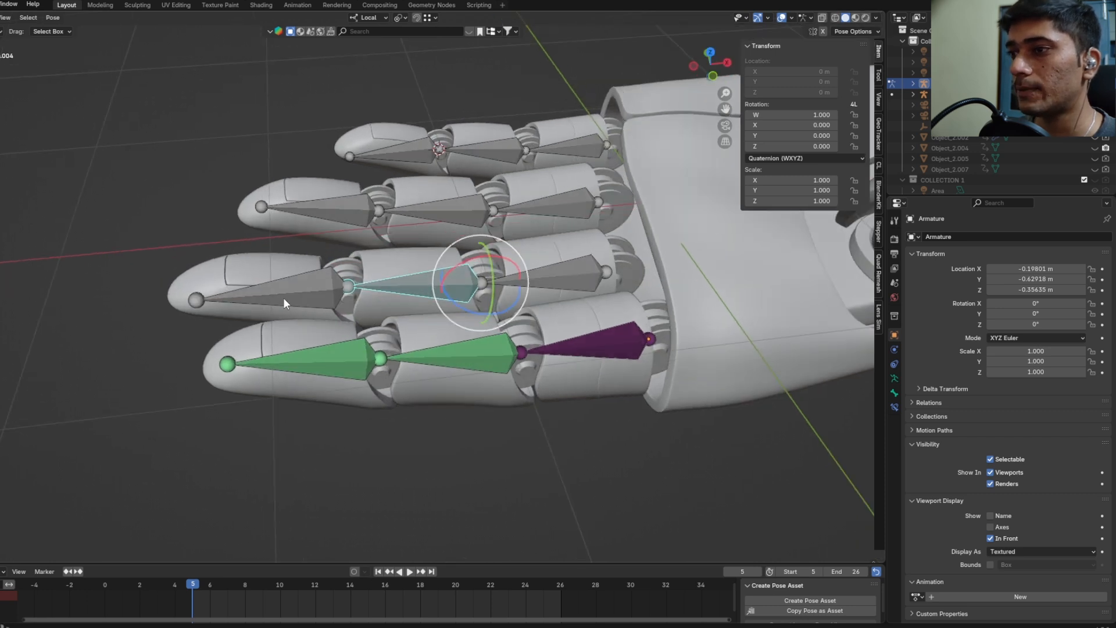
{"action": "middle_click_drag", "start_coordinate": [283, 298], "coordinate": [327, 330]}
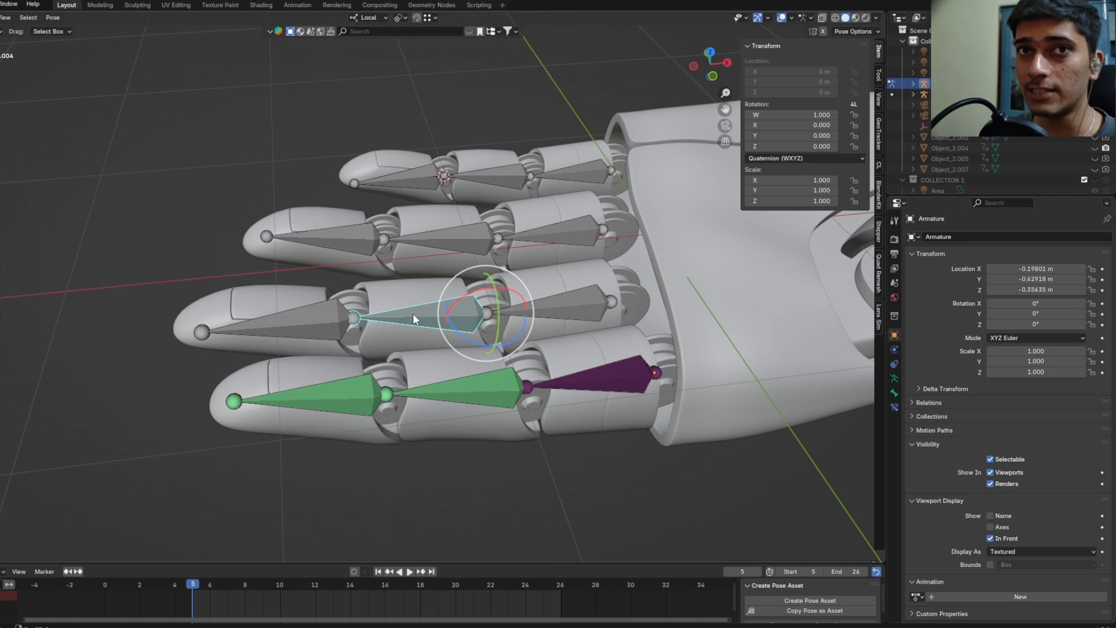
{"action": "left_click", "coordinate": [329, 319]}
{"action": "middle_click_drag", "start_coordinate": [331, 320], "coordinate": [333, 331], "text": "shift"}
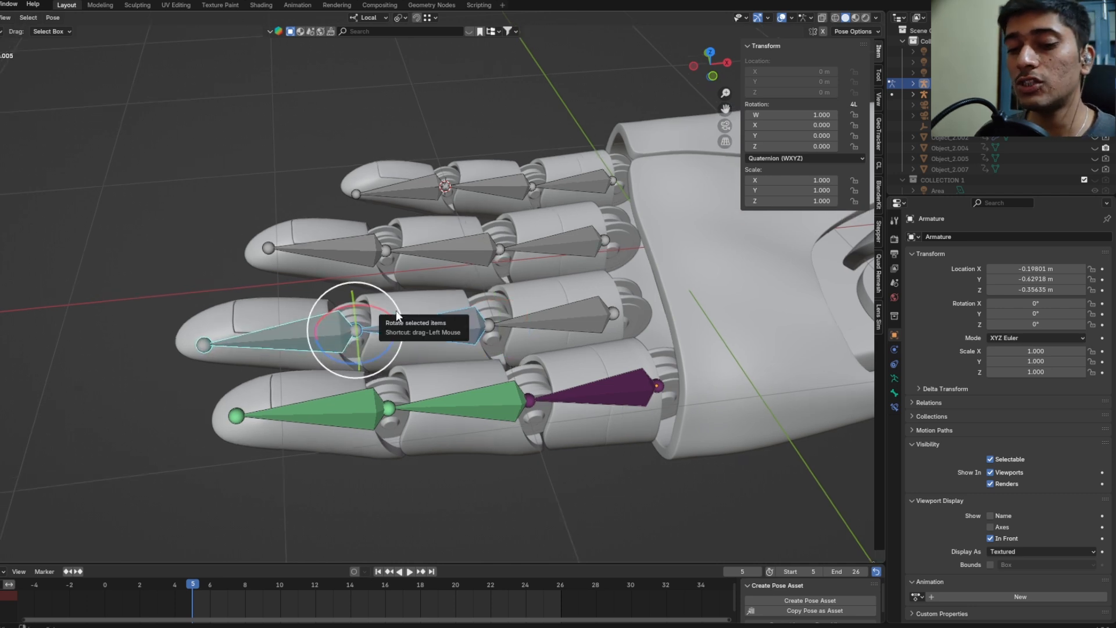
{"action": "key", "text": "ctrl+shift+c"}
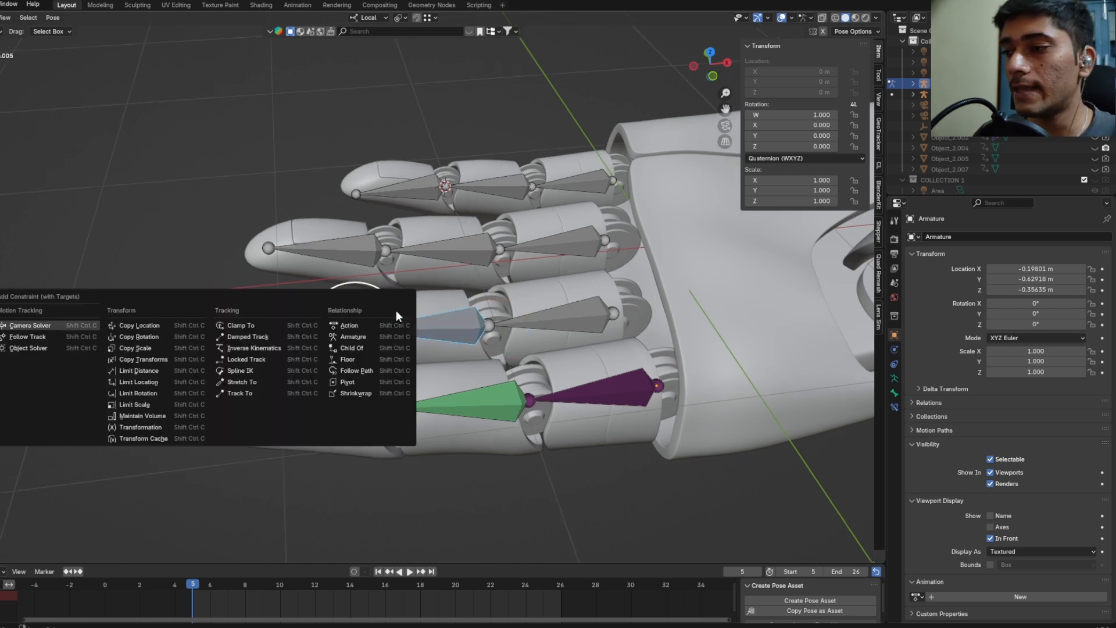
{"action": "left_click", "coordinate": [168, 337]}
Step: Rotate the middle finger's second bone 57.4° about its local X axis to test the constraint, and undo it
{"action": "middle_click_drag", "start_coordinate": [429, 337], "coordinate": [446, 286]}
{"action": "left_click", "coordinate": [446, 337]}
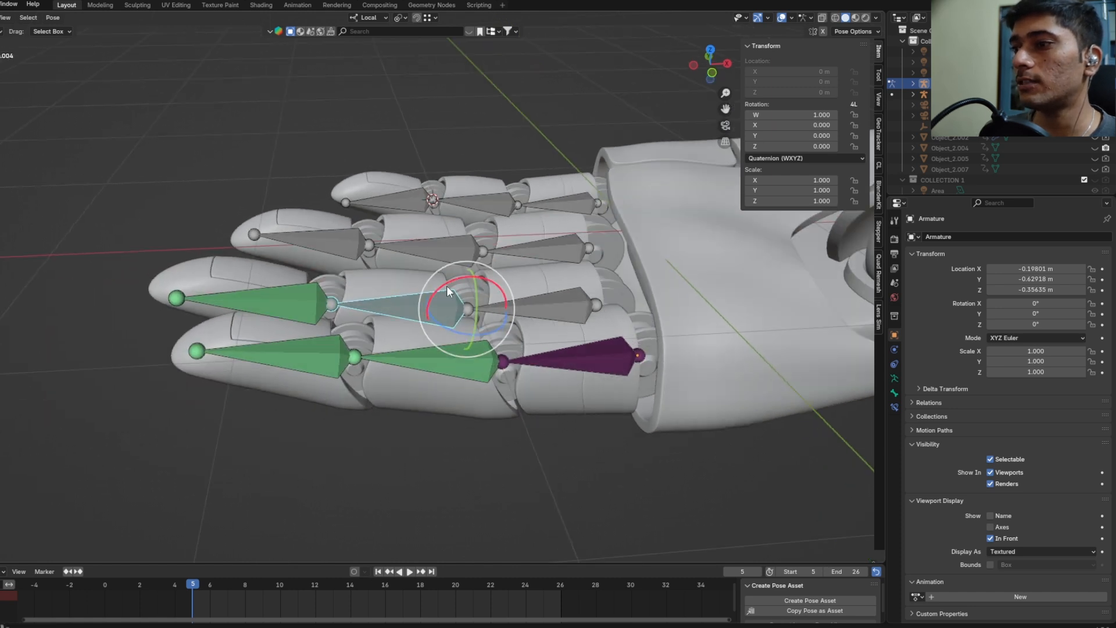
{"action": "left_click_drag", "start_coordinate": [447, 285], "coordinate": [382, 162]}
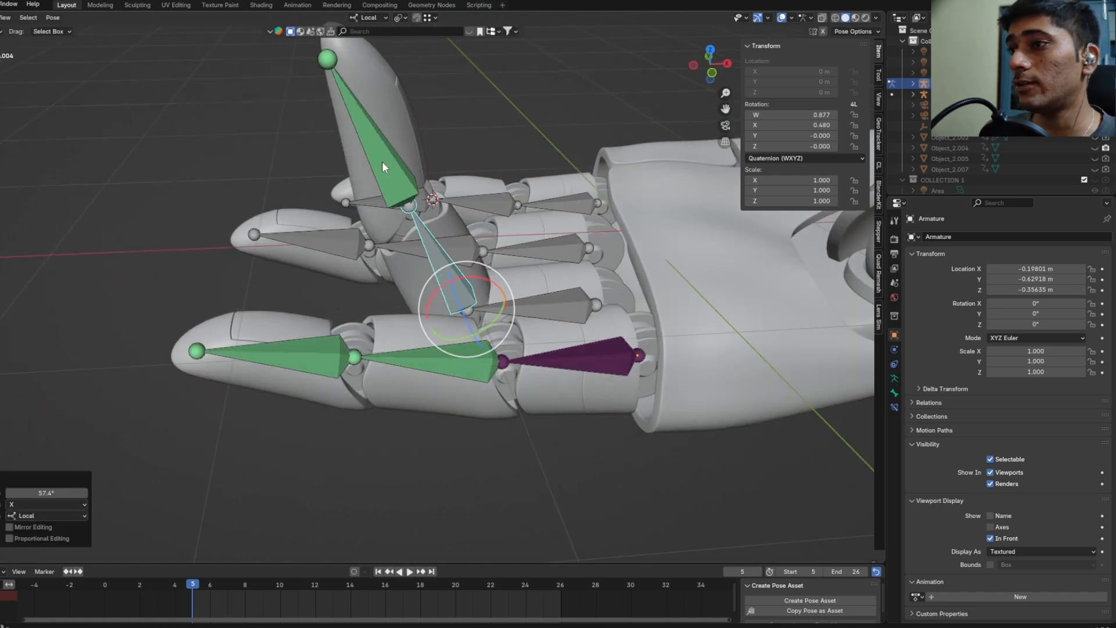
{"action": "scroll", "coordinate": [395, 155], "scroll_direction": "down", "scroll_amount": 2}
{"action": "key", "text": "ctrl+z"}
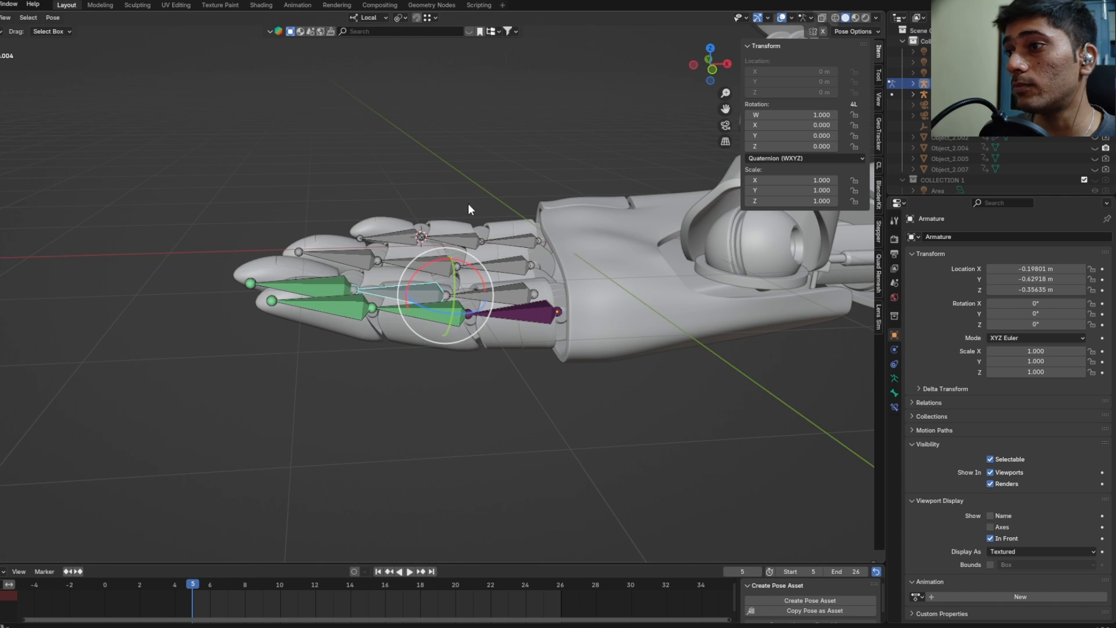
Step: Set both the Target and Owner spaces of the middle fingertip bone's Copy Rotation constraint to Local Space
{"action": "middle_click_drag", "start_coordinate": [468, 208], "coordinate": [581, 347]}
{"action": "middle_click_drag", "start_coordinate": [685, 330], "coordinate": [610, 341], "text": "shift"}
{"action": "left_click", "coordinate": [895, 407]}
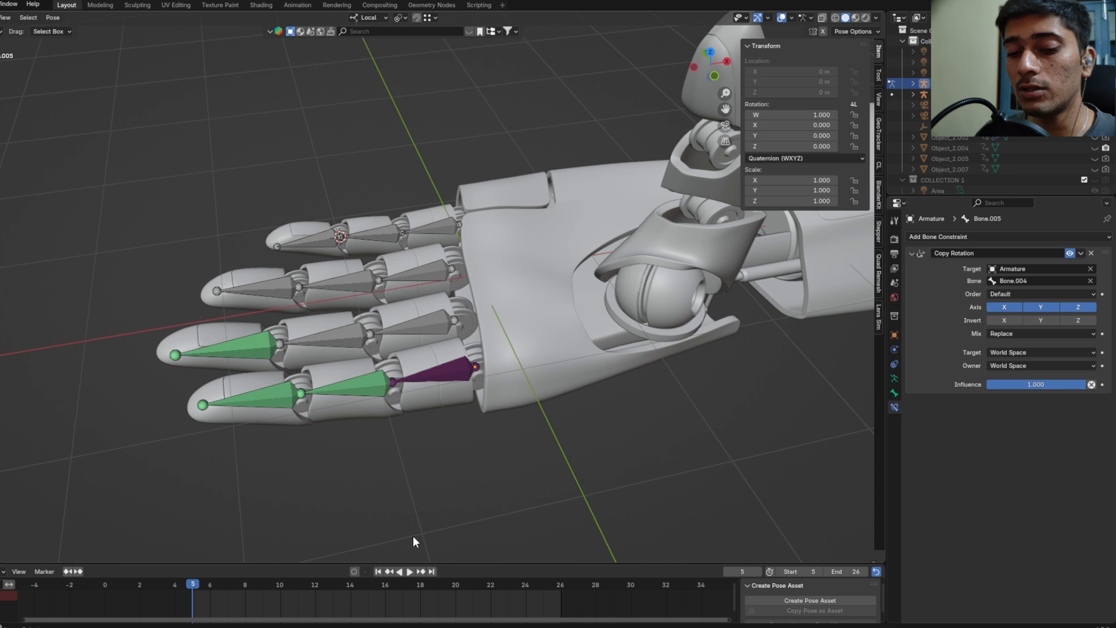
{"action": "key", "text": "shift+ctrl+c"}
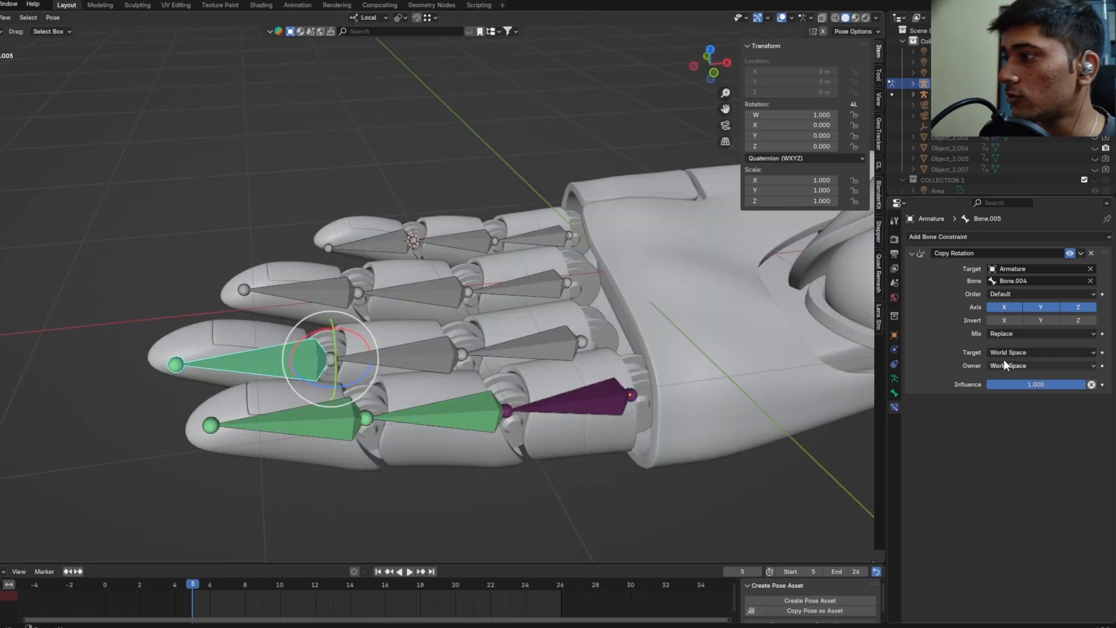
{"action": "left_click", "coordinate": [1003, 355]}
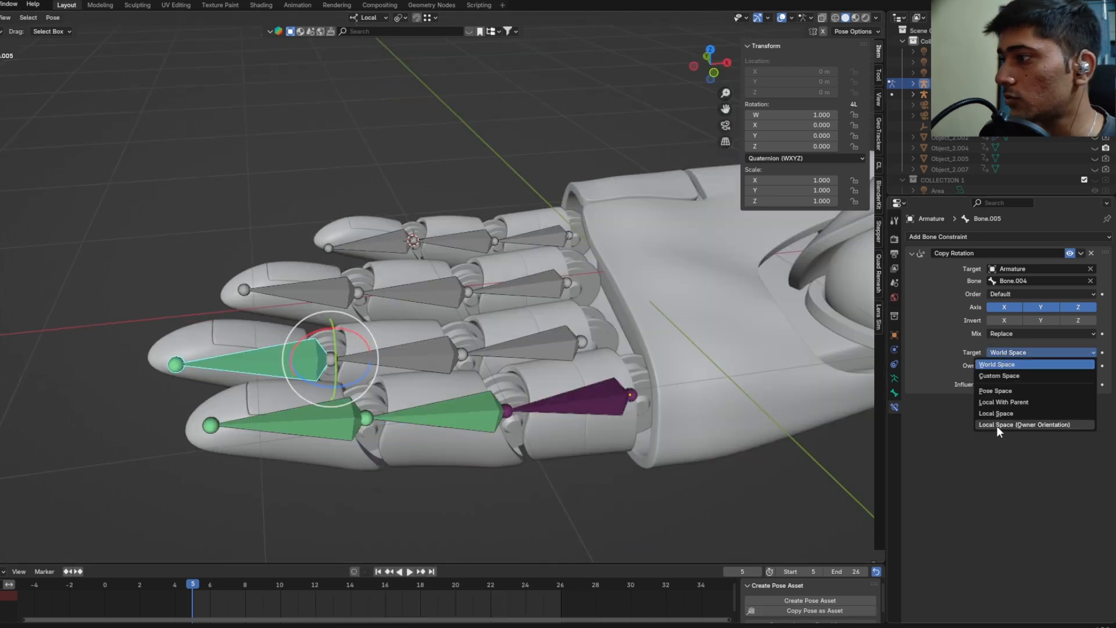
{"action": "left_click", "coordinate": [1015, 414]}
{"action": "left_click", "coordinate": [1015, 367]}
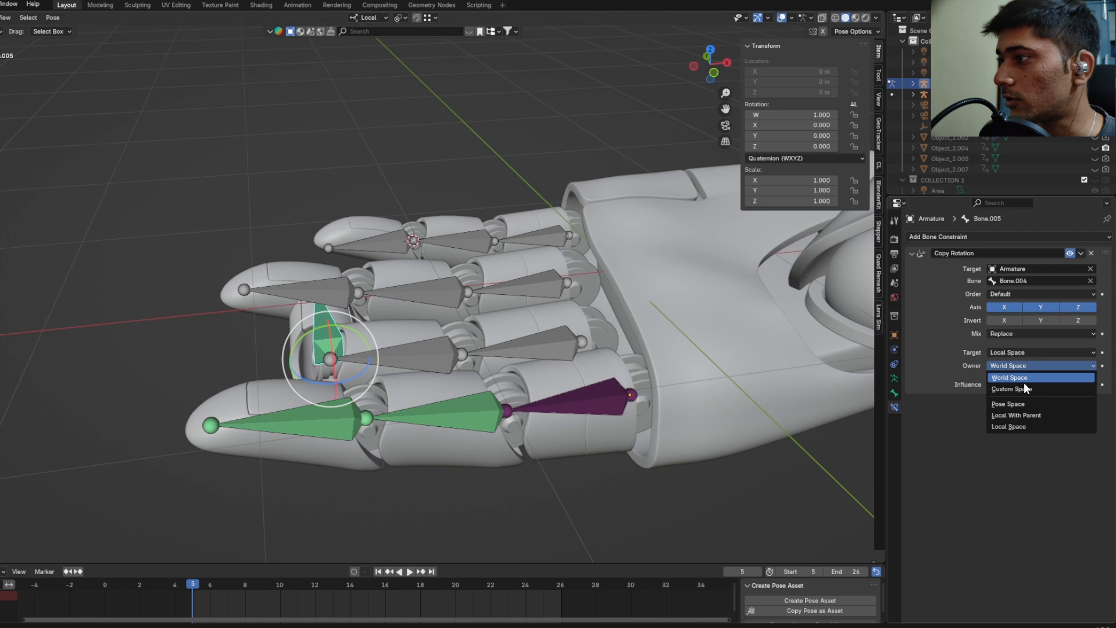
{"action": "left_click", "coordinate": [1011, 424]}
Step: Rotate the middle finger's second bone about its local X axis to test the fingertip constraint, and undo the rotation
{"action": "left_click", "coordinate": [445, 364]}
{"action": "middle_click_drag", "start_coordinate": [455, 341], "coordinate": [463, 319]}
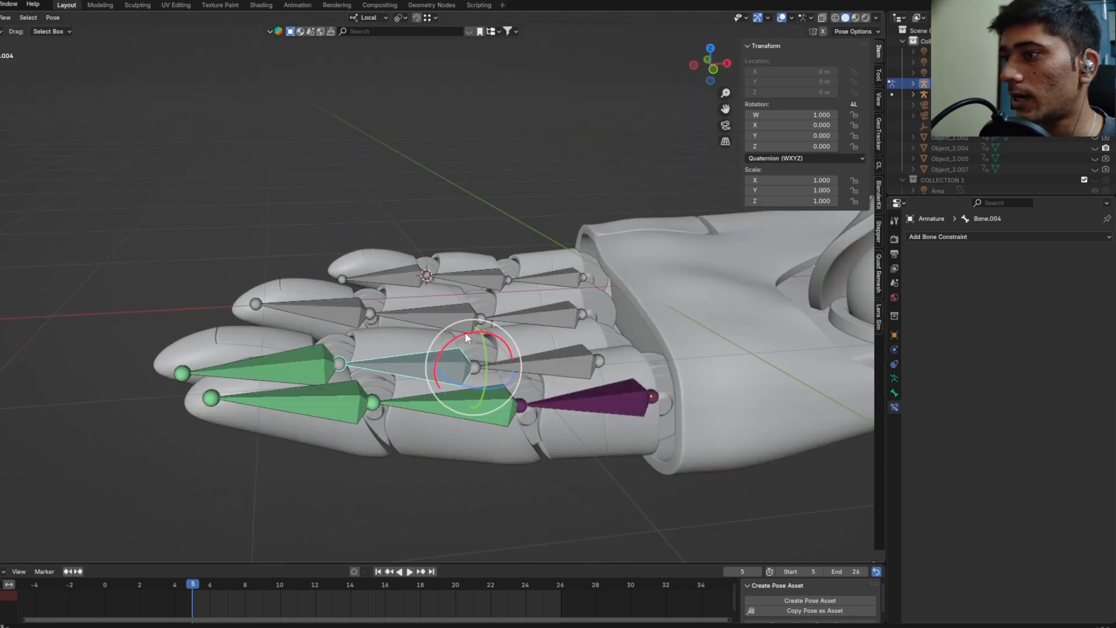
{"action": "left_click_drag", "start_coordinate": [466, 333], "coordinate": [489, 321]}
{"action": "key", "text": "ctrl+z"}
Step: Add a Copy Rotation constraint to the middle finger's second bone, targeting that finger's base bone
{"action": "middle_click_drag", "start_coordinate": [516, 321], "coordinate": [512, 400]}
{"action": "left_click", "coordinate": [500, 383]}
{"action": "scroll", "coordinate": [500, 381], "scroll_direction": "up", "scroll_amount": 2}
{"action": "scroll", "coordinate": [498, 379], "scroll_direction": "up", "scroll_amount": 1}
{"action": "left_click", "coordinate": [379, 456], "text": "shift"}
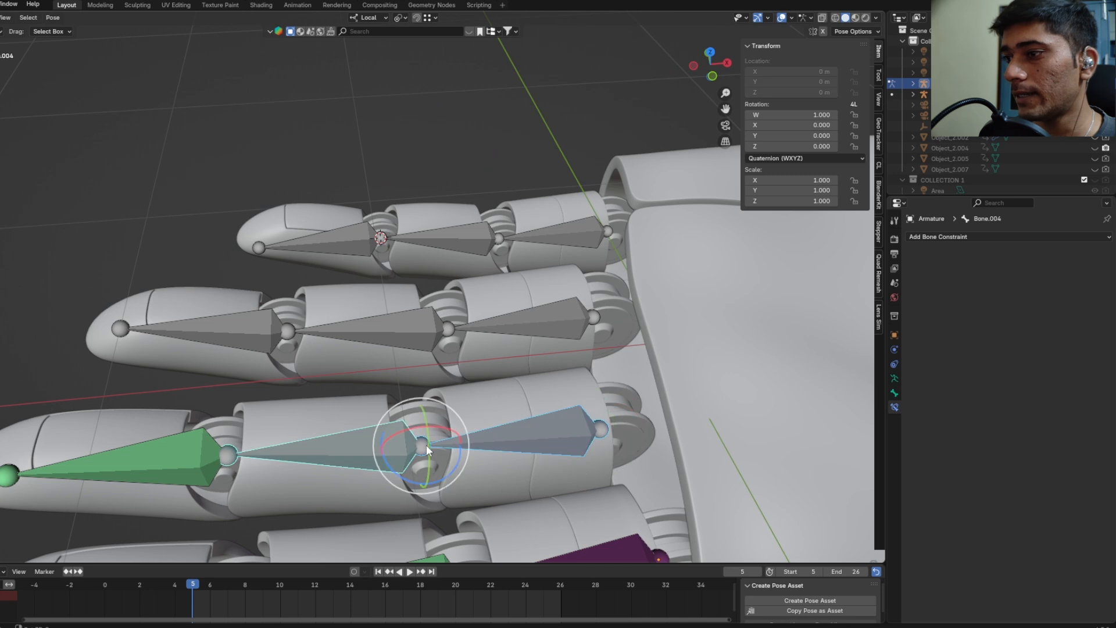
{"action": "middle_click_drag", "start_coordinate": [445, 451], "coordinate": [432, 402], "text": "shift"}
{"action": "scroll", "coordinate": [431, 403], "scroll_direction": "down", "scroll_amount": 1}
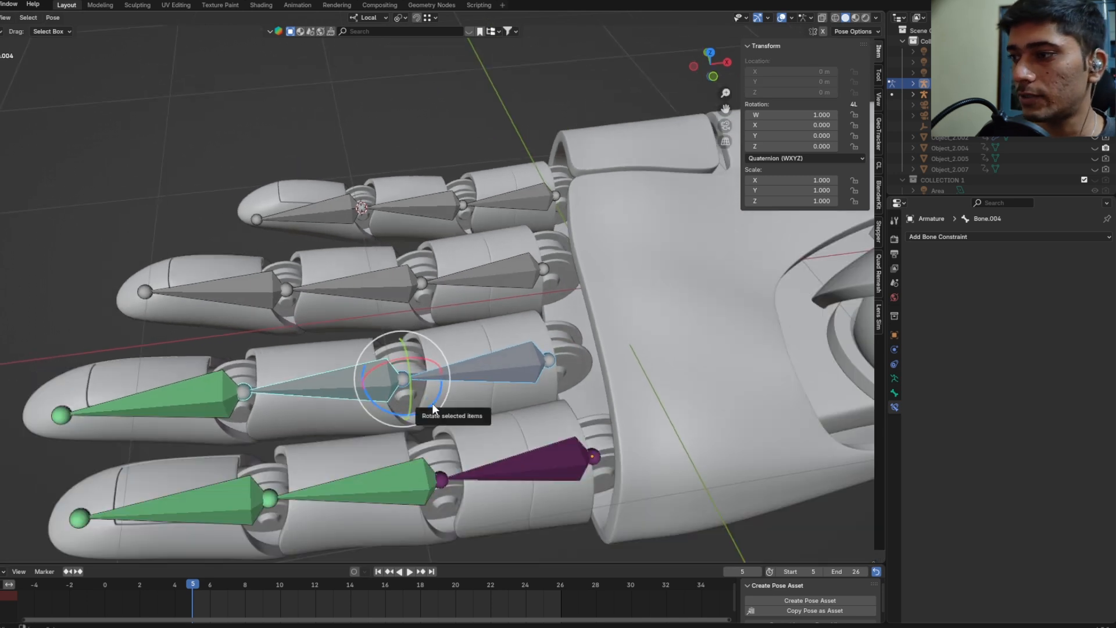
{"action": "key", "text": "ctrl+s"}
{"action": "left_click", "coordinate": [850, 133]}
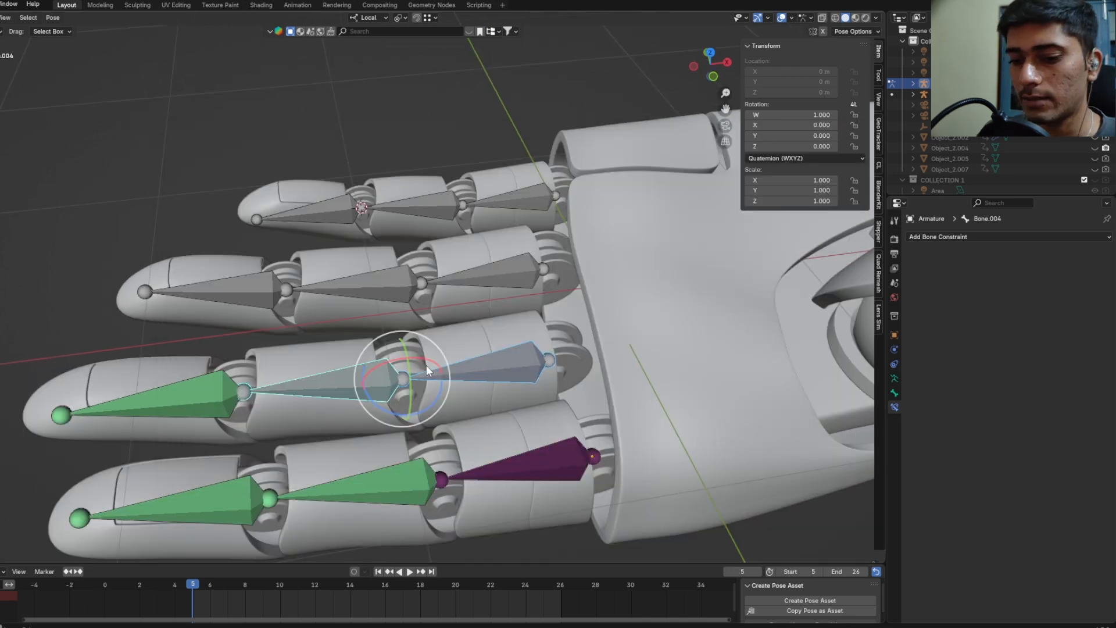
{"action": "key", "text": "shift+ctrl+c"}
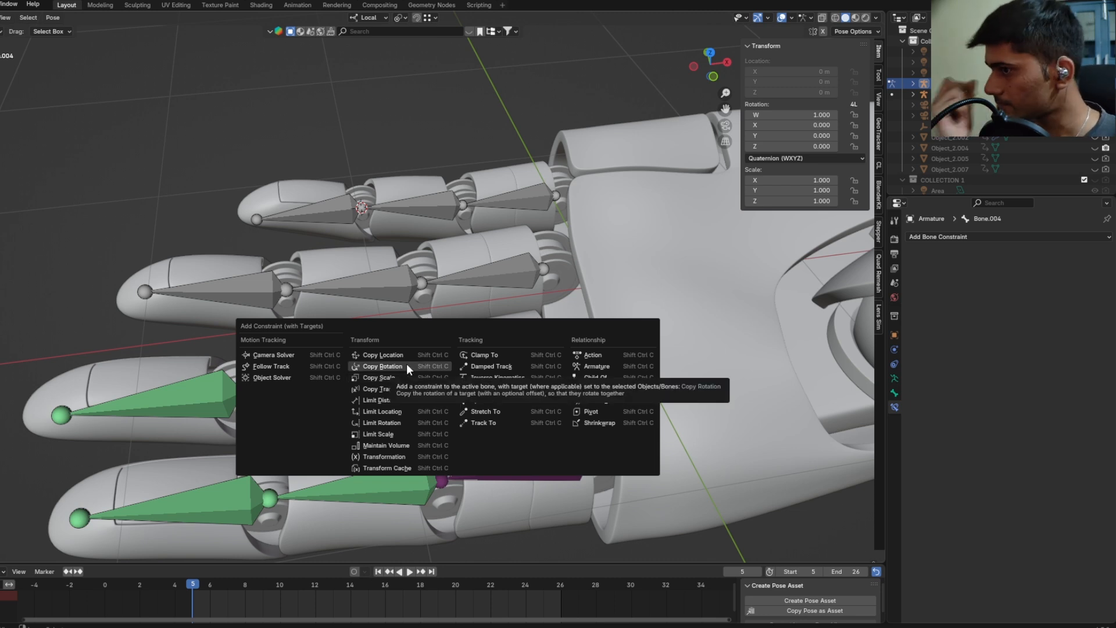
{"action": "left_click", "coordinate": [407, 364]}
Step: Set the Target and Owner spaces of the second bone's Copy Rotation constraint to Local Space
{"action": "left_click", "coordinate": [1053, 352]}
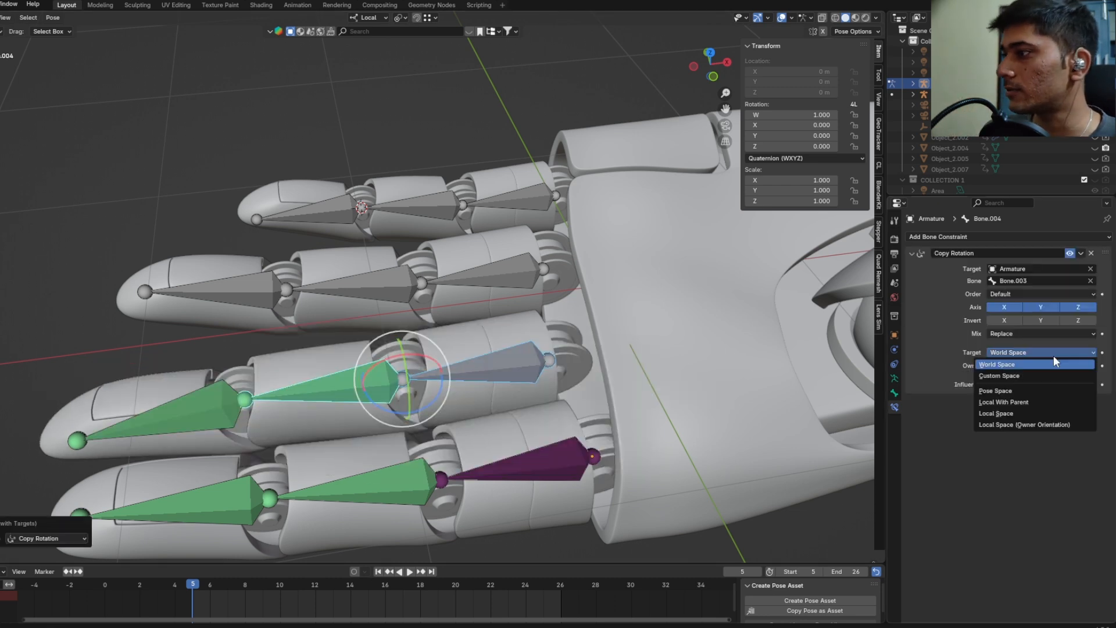
{"action": "left_click", "coordinate": [1011, 412]}
{"action": "left_click", "coordinate": [1024, 366]}
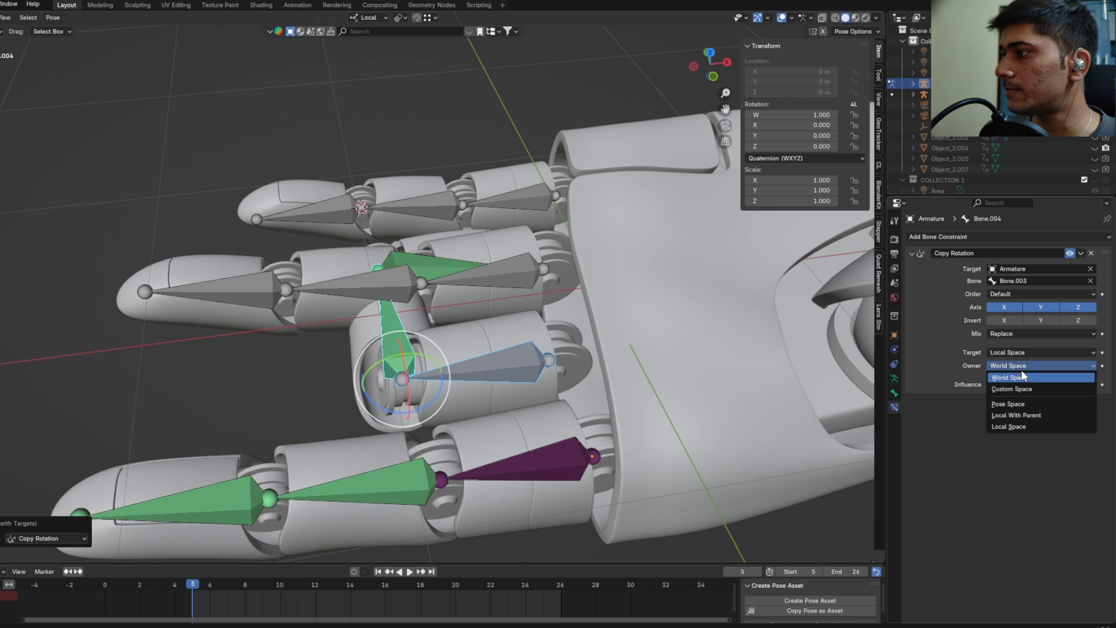
{"action": "left_click", "coordinate": [1010, 420]}
Step: Rotate the middle finger's base bone twice to test the finger's curl, undoing each rotation
{"action": "scroll", "coordinate": [565, 348], "scroll_direction": "down", "scroll_amount": 1}
{"action": "left_click", "coordinate": [488, 355]}
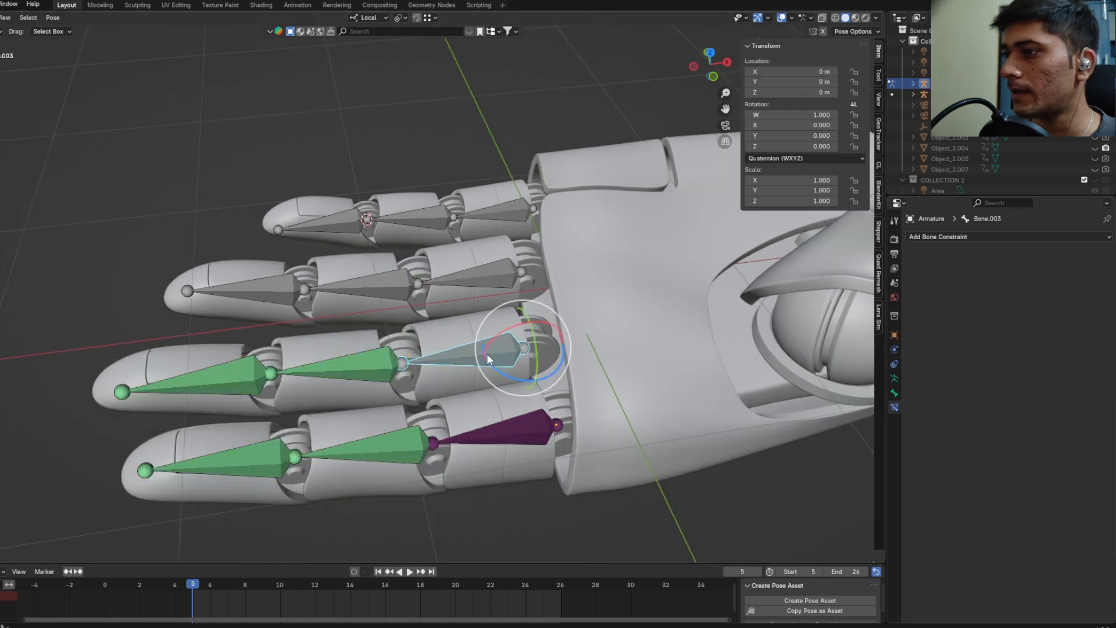
{"action": "middle_click_drag", "start_coordinate": [487, 354], "coordinate": [494, 324]}
{"action": "left_click_drag", "start_coordinate": [501, 323], "coordinate": [581, 323]}
{"action": "key", "text": "ctrl+z"}
{"action": "middle_click_drag", "start_coordinate": [581, 324], "coordinate": [494, 347]}
{"action": "left_click_drag", "start_coordinate": [492, 348], "coordinate": [552, 371]}
{"action": "key", "text": "ctrl+z"}
Step: Add a Limit Rotation constraint to the middle finger's base bone and enable its X, Y and Z limits
{"action": "middle_click_drag", "start_coordinate": [452, 463], "coordinate": [453, 416]}
{"action": "left_click", "coordinate": [515, 407]}
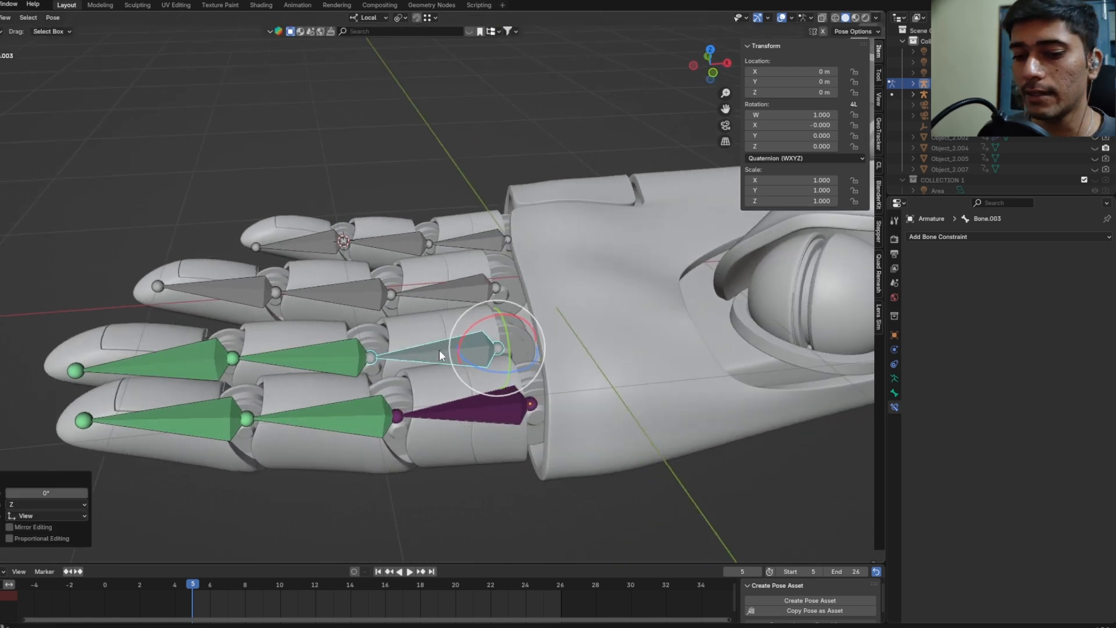
{"action": "key", "text": "ctrl+shift+c"}
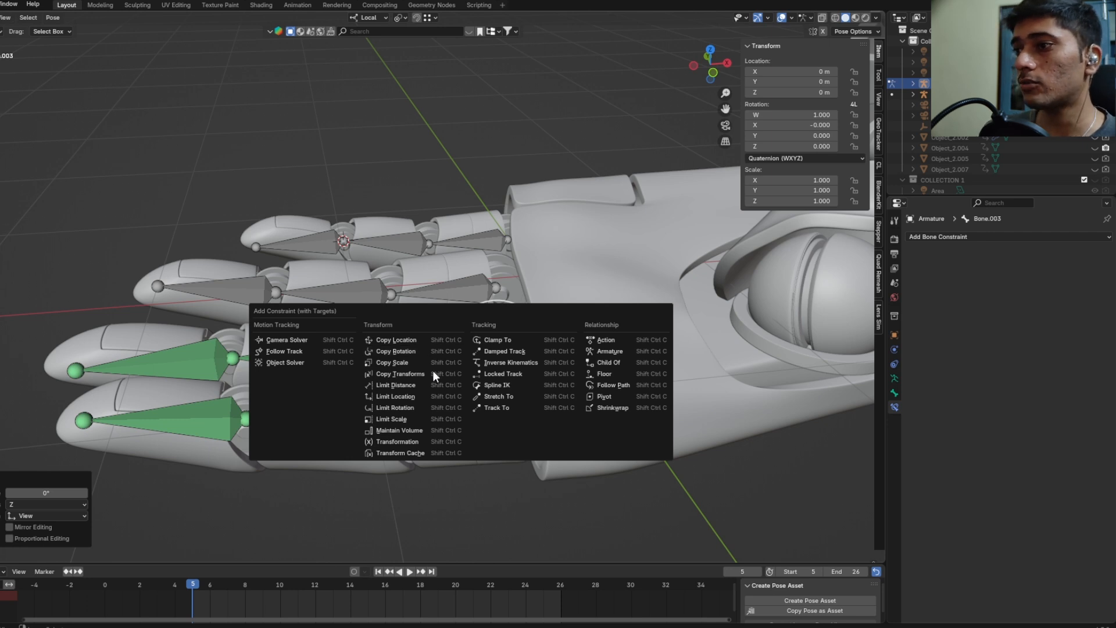
{"action": "left_click", "coordinate": [407, 408]}
{"action": "mouse_move", "coordinate": [511, 363]}
{"action": "middle_mouse_down"}
{"action": "mouse_move", "coordinate": [476, 372]}
{"action": "mouse_move", "coordinate": [523, 349]}
{"action": "middle_mouse_up"}
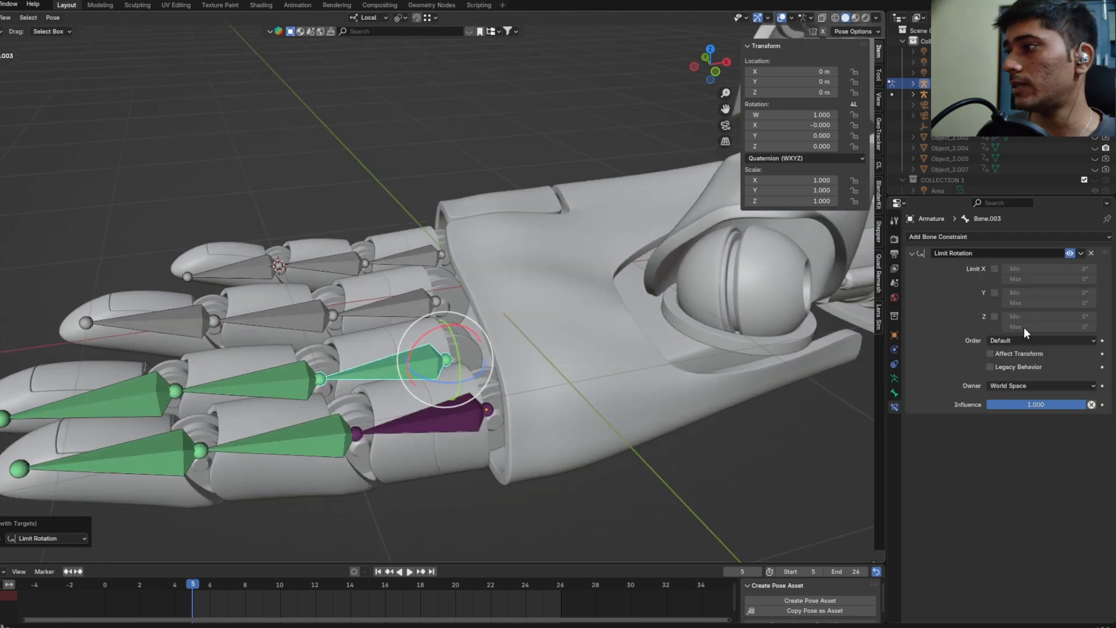
{"action": "left_click", "coordinate": [994, 268]}
{"action": "left_click", "coordinate": [994, 293]}
{"action": "left_click", "coordinate": [995, 317]}
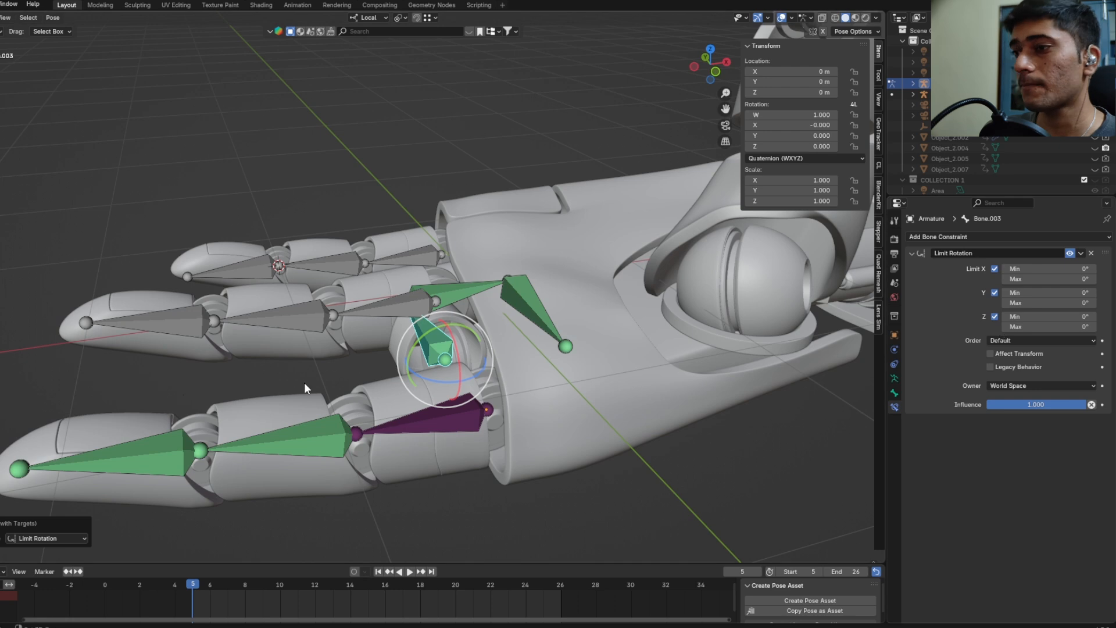
Step: Set the Owner space of the middle finger base bone's Limit Rotation constraint to Local Space
{"action": "middle_click_drag", "start_coordinate": [304, 383], "coordinate": [355, 383], "text": "shift"}
{"action": "left_click", "coordinate": [996, 386]}
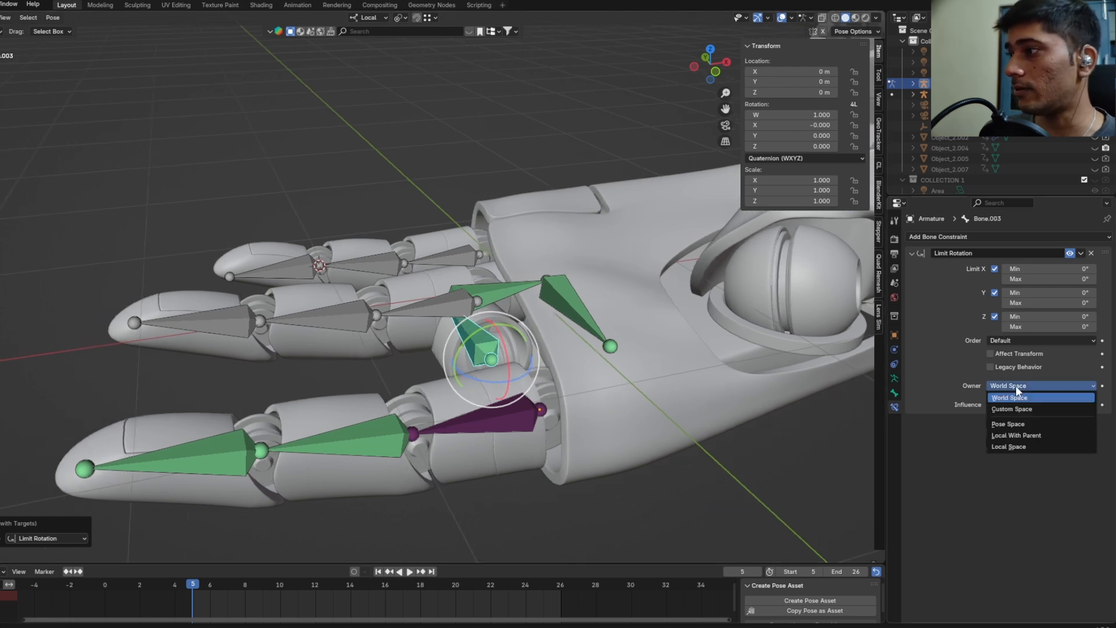
{"action": "left_click", "coordinate": [1017, 386]}
{"action": "left_click", "coordinate": [1003, 382]}
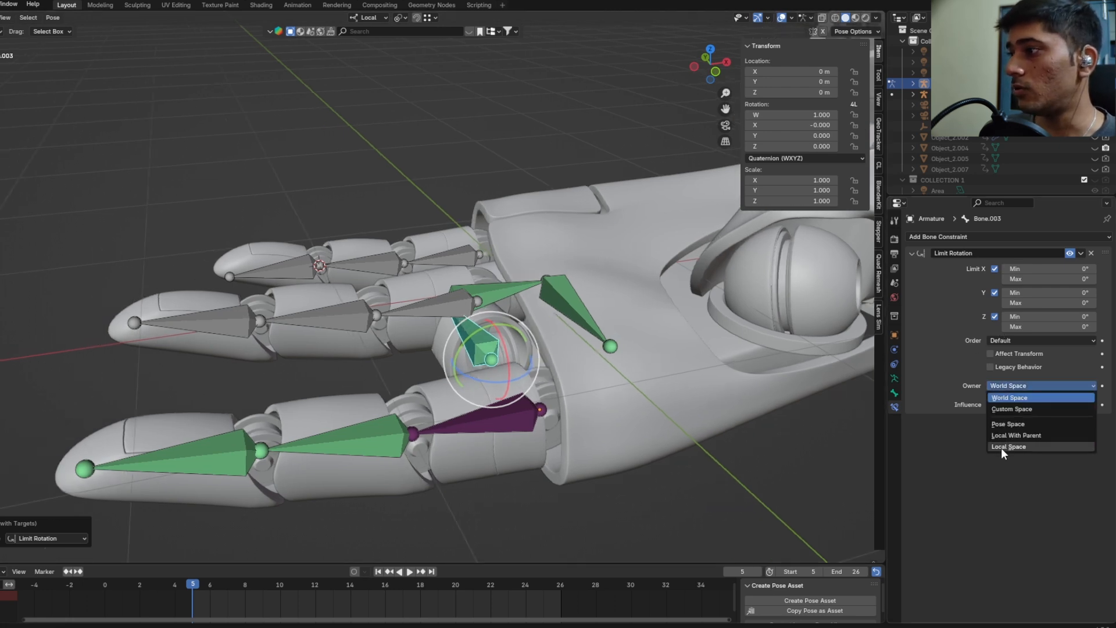
{"action": "left_click", "coordinate": [1002, 447]}
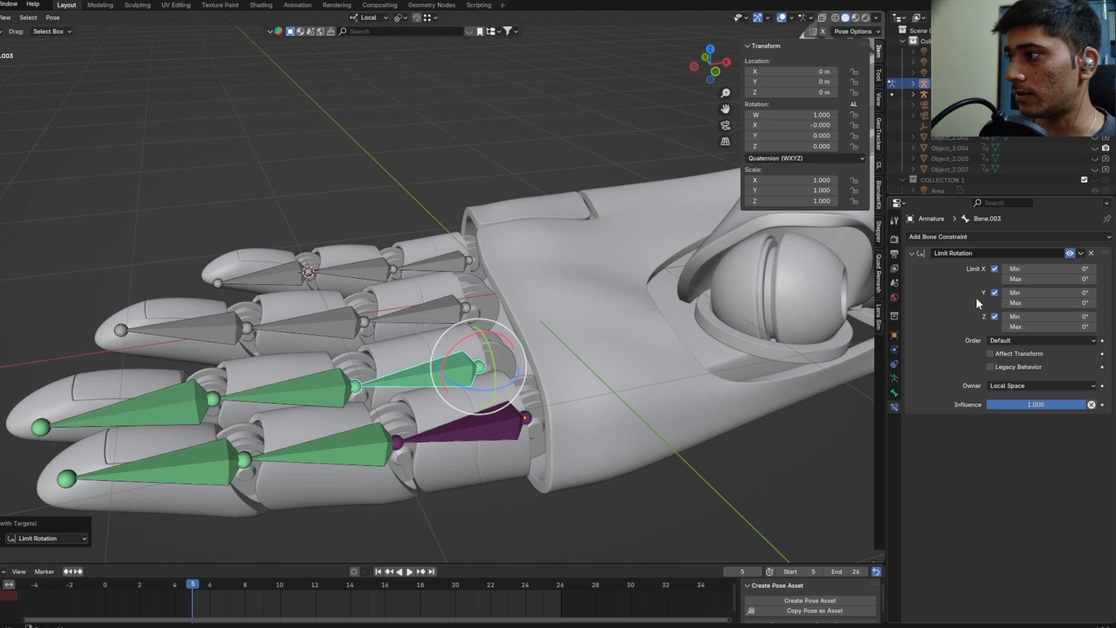
Step: Set the middle finger base bone's rotation limits to a Y minimum of -23° and an X maximum of 50°
{"action": "left_click", "coordinate": [1054, 294]}
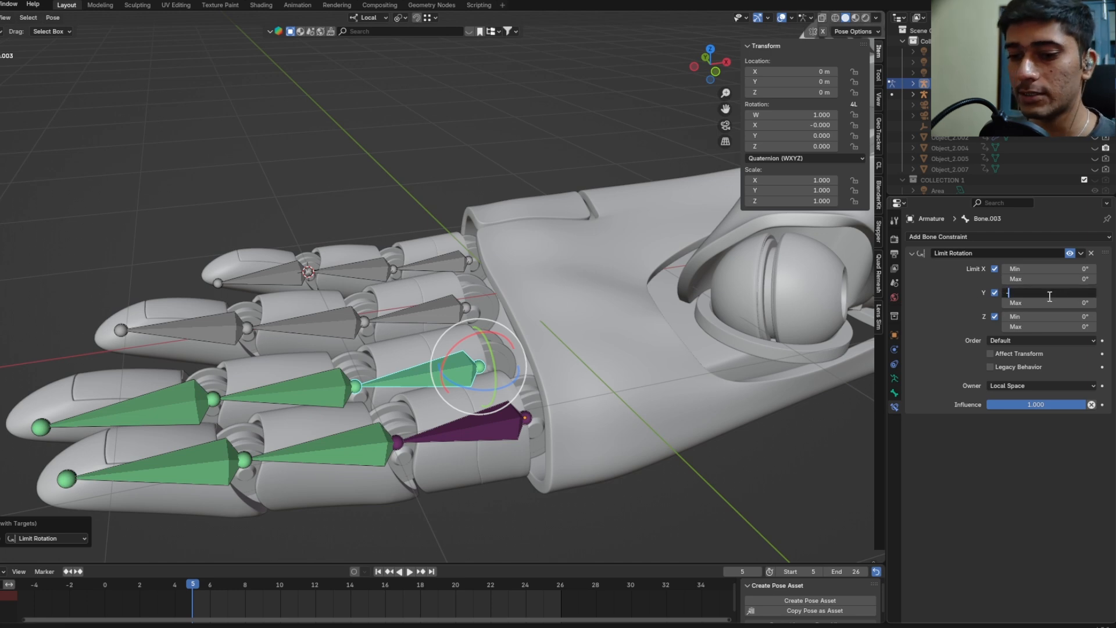
{"action": "type", "text": "-23"}
{"action": "key", "text": "Return"}
{"action": "left_click", "coordinate": [1055, 279]}
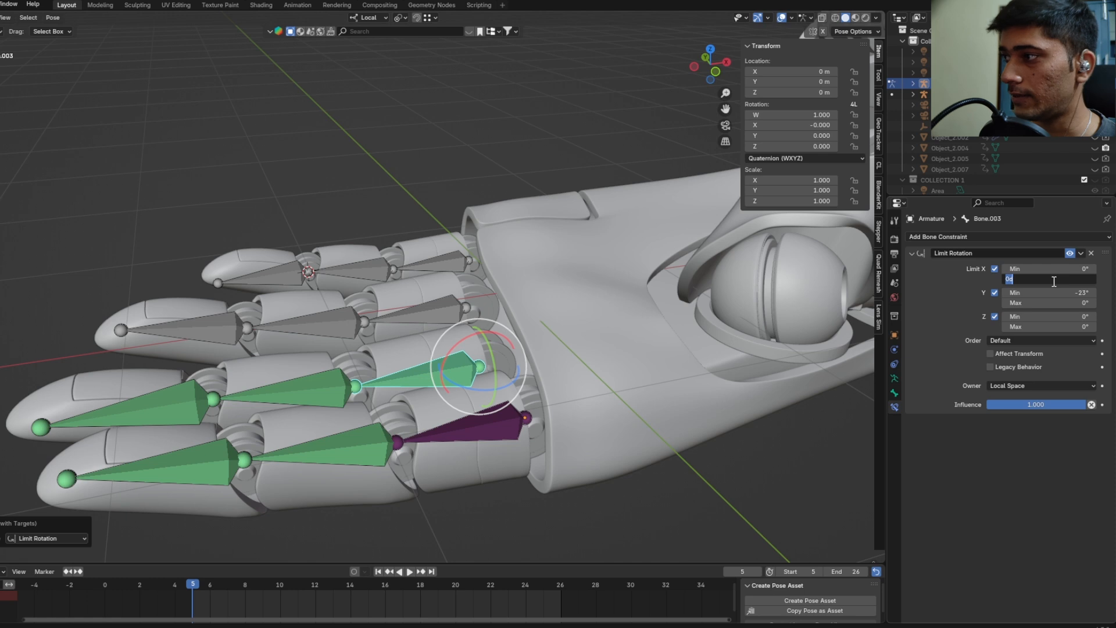
{"action": "key", "text": "Return"}
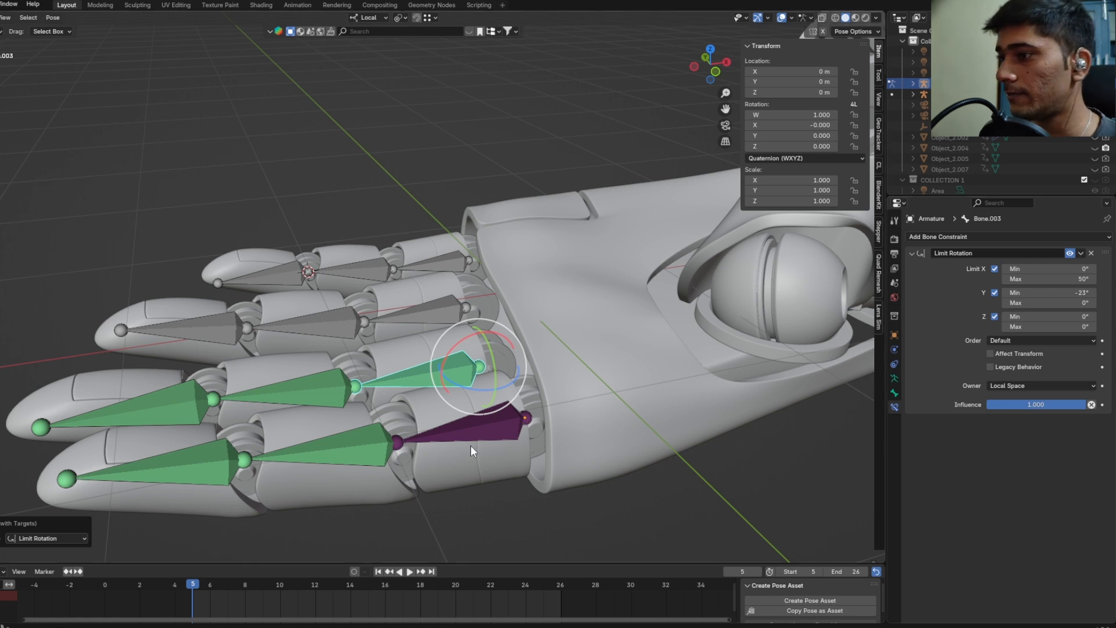
Step: Set the middle finger base bone's Y minimum limit to 0°, and undo a trial change of its X minimum
{"action": "left_click", "coordinate": [473, 434]}
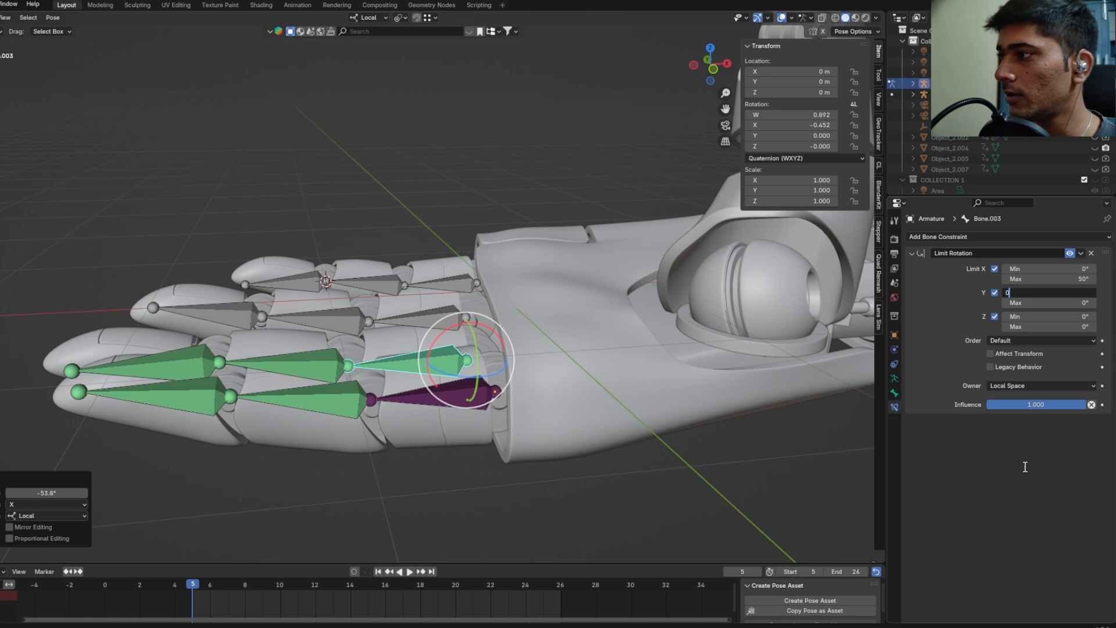
{"action": "key", "text": "Return"}
{"action": "left_click_drag", "start_coordinate": [1070, 269], "coordinate": [1044, 269]}
{"action": "key", "text": "ctrl+z"}
Step: Rotate the index finger's base bone (Bone) by -26.1° about its local X axis
{"action": "left_click", "coordinate": [432, 396]}
{"action": "left_click_drag", "start_coordinate": [461, 377], "coordinate": [463, 373]}
Step: Try an X maximum of 0° in the index finger base bone's Limit Rotation, and restore it to 50°
{"action": "double_click", "coordinate": [1015, 279]}
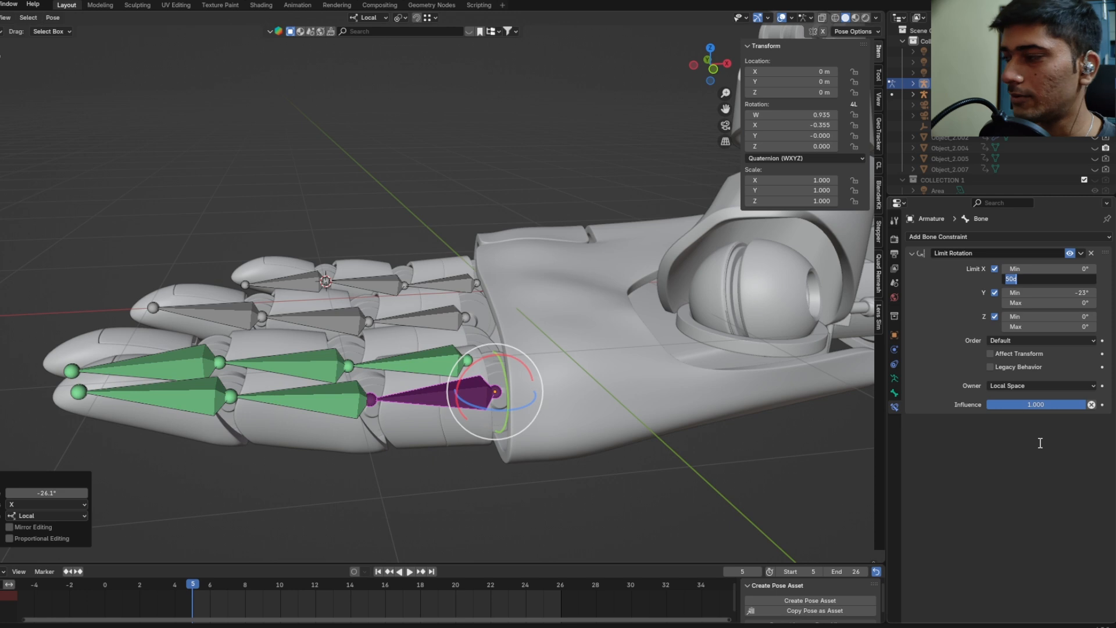
{"action": "type", "text": "0"}
{"action": "key", "text": "Return"}
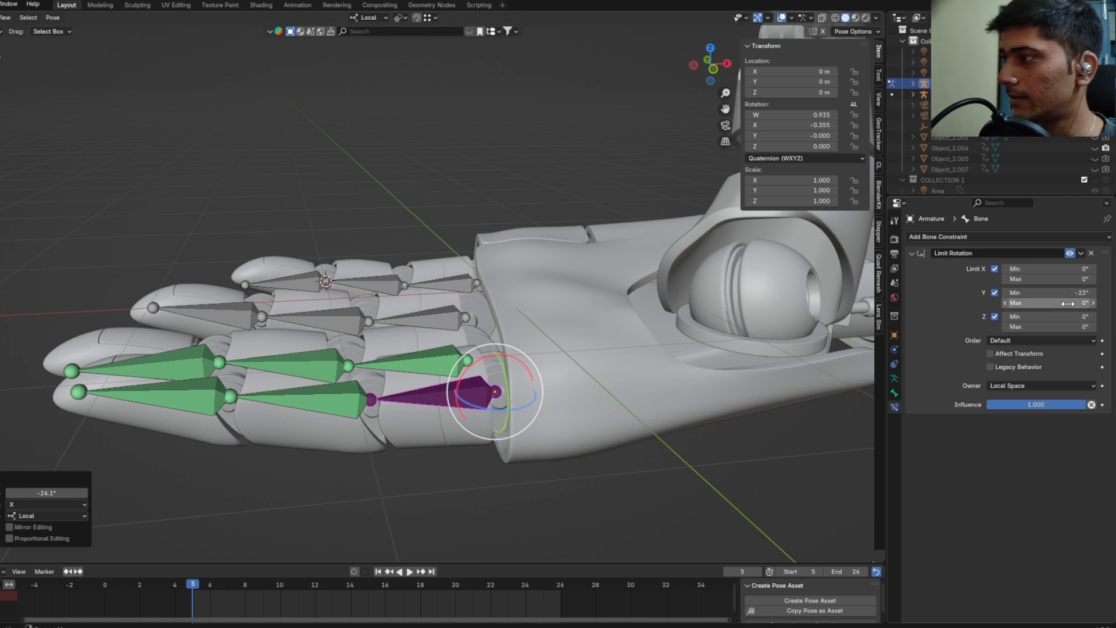
{"action": "double_click", "coordinate": [1069, 279]}
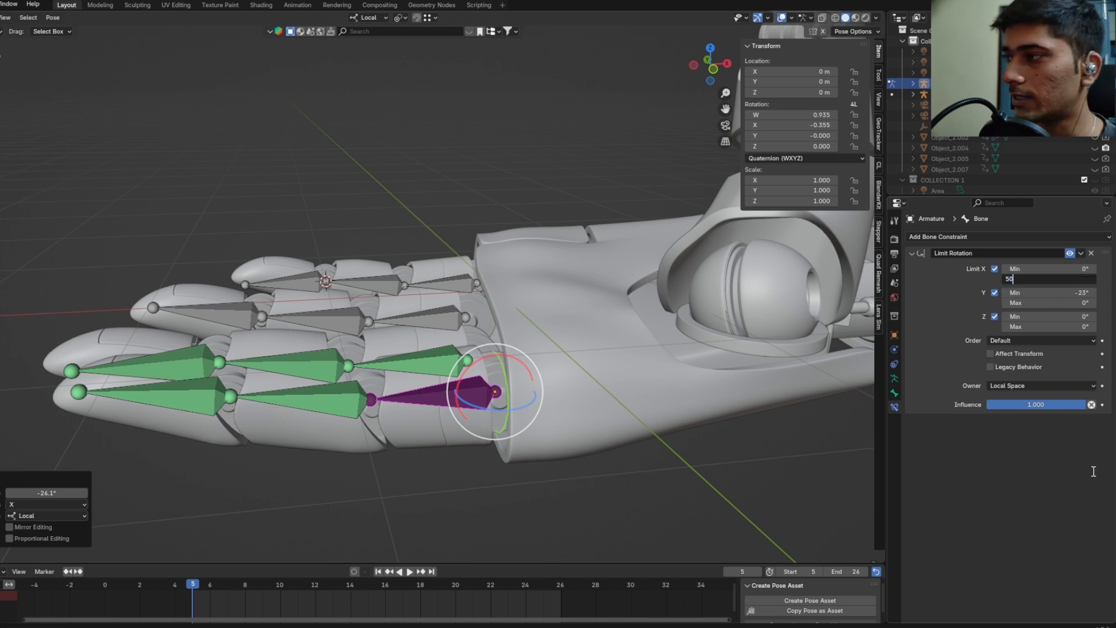
{"action": "type", "text": "50"}
{"action": "key", "text": "Return"}
Step: Try an X minimum of 6° in the index finger base bone's Limit Rotation, and set it to -6° instead
{"action": "double_click", "coordinate": [1068, 269]}
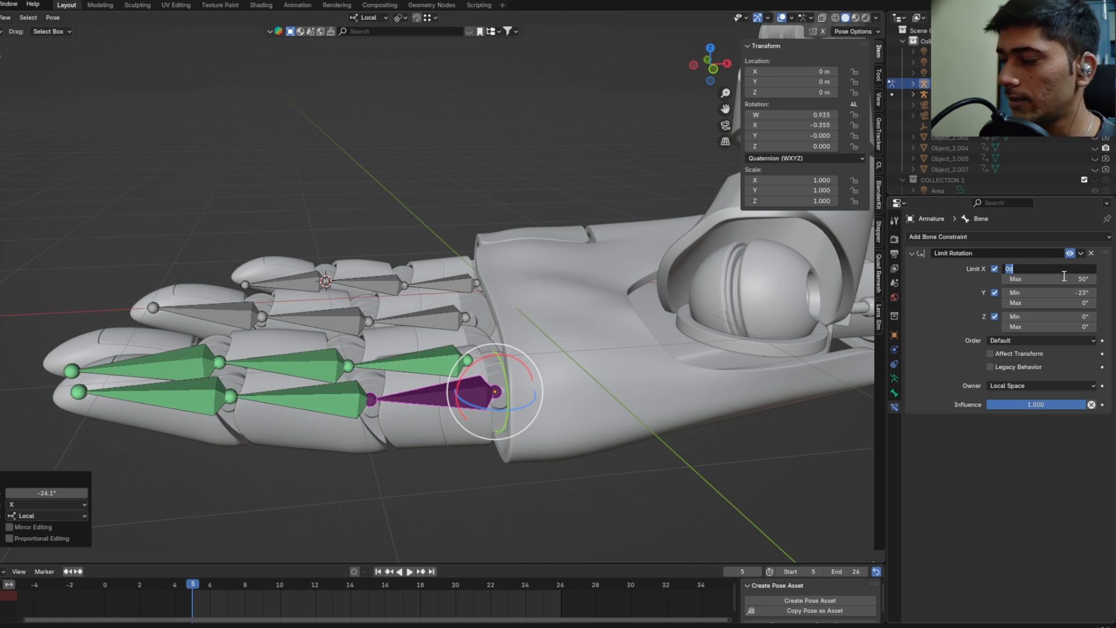
{"action": "type", "text": "6"}
{"action": "key", "text": "Return"}
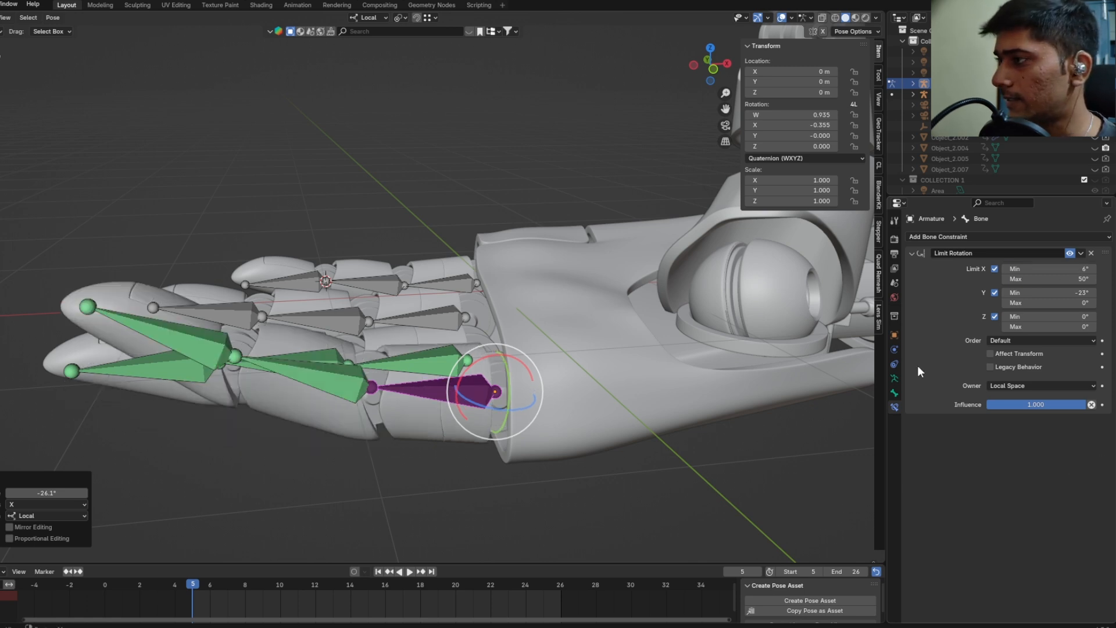
{"action": "middle_click_drag", "start_coordinate": [479, 424], "coordinate": [729, 377]}
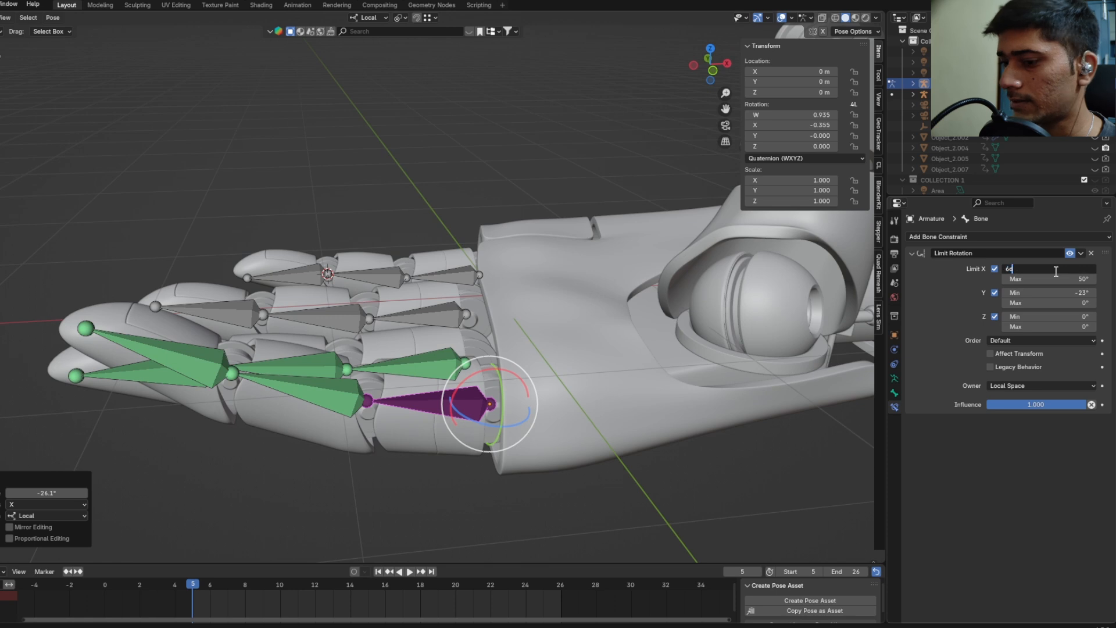
{"action": "key", "text": "Return"}
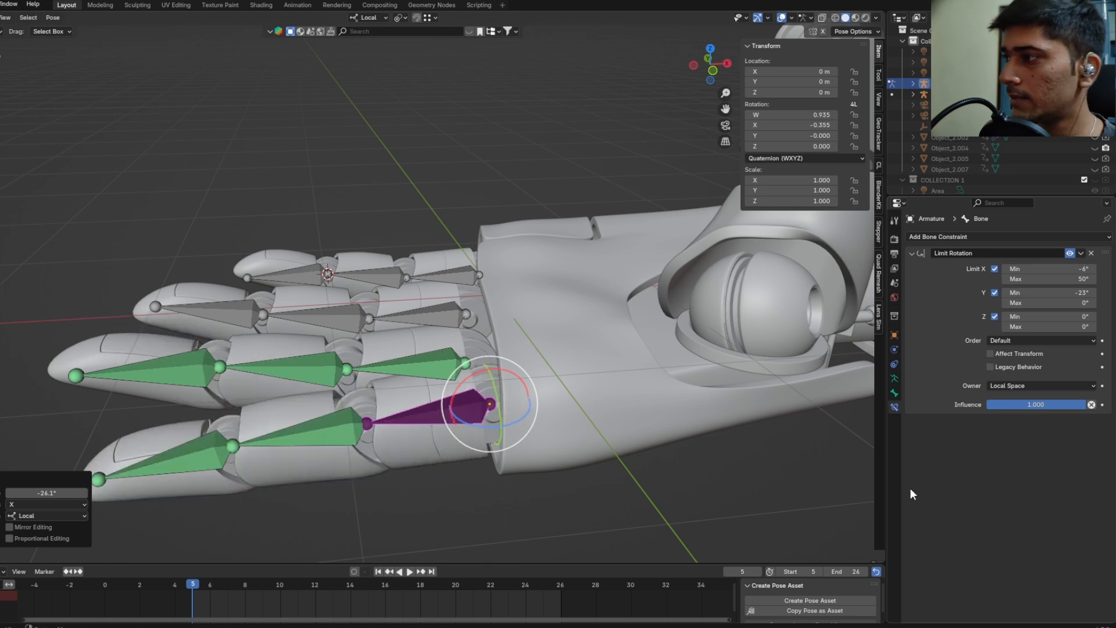
Step: Set the X minimum of the middle finger base bone's Limit Rotation (Bone.003) to -6°
{"action": "left_click", "coordinate": [260, 370]}
{"action": "left_click", "coordinate": [426, 362]}
{"action": "left_click", "coordinate": [1063, 268]}
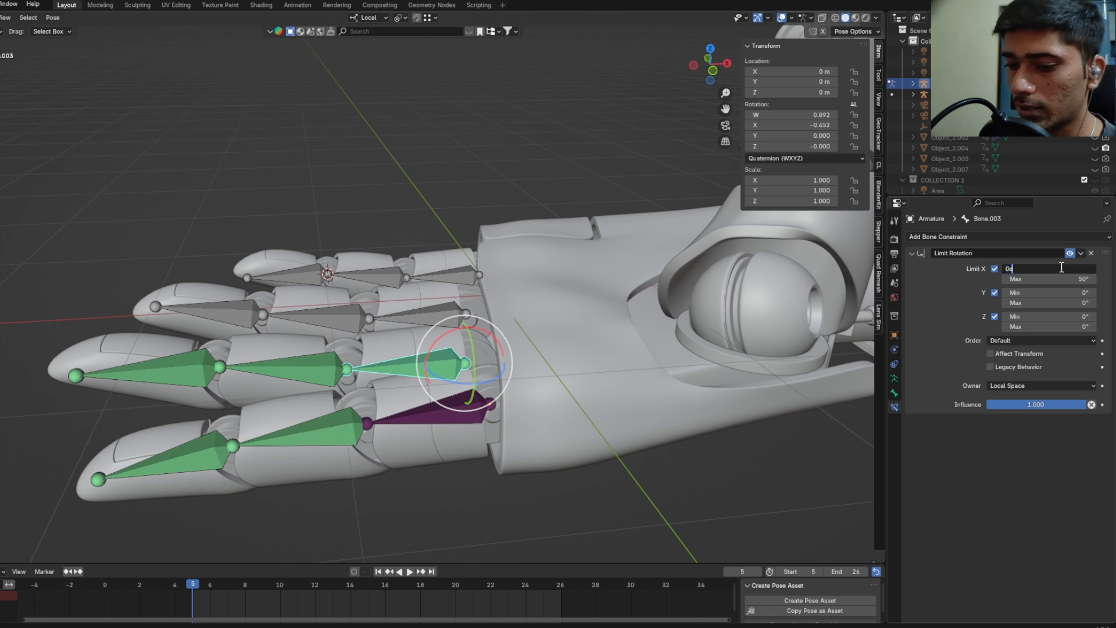
{"action": "key", "text": "Return"}
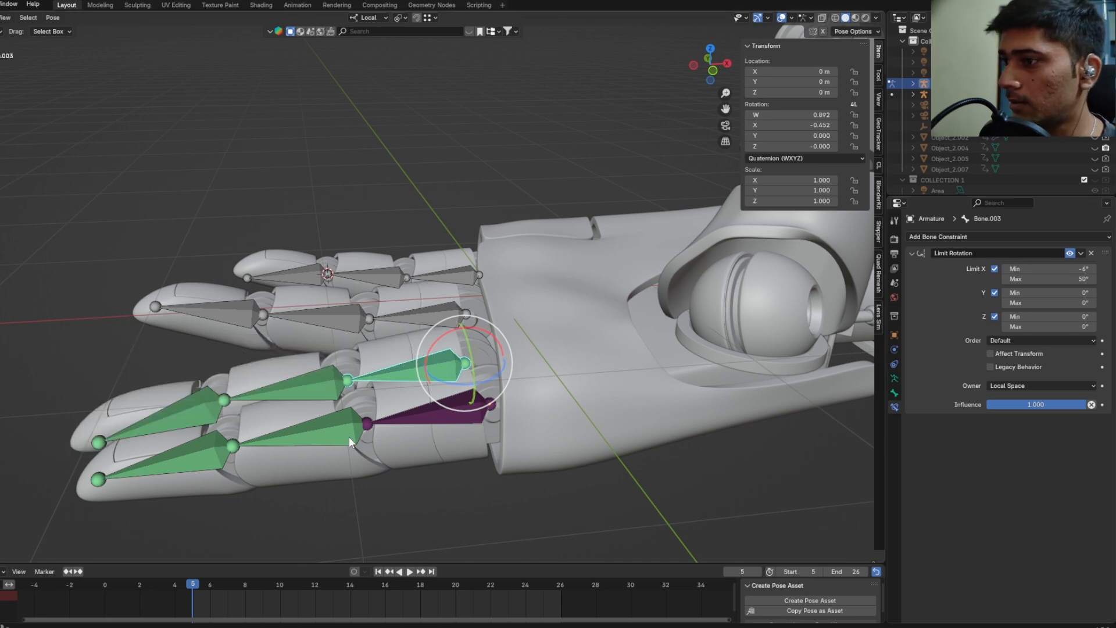
Step: Set the Y minimum of the index finger base bone's Limit Rotation (Bone) to 0°
{"action": "left_click", "coordinate": [431, 420]}
{"action": "left_click", "coordinate": [1017, 293]}
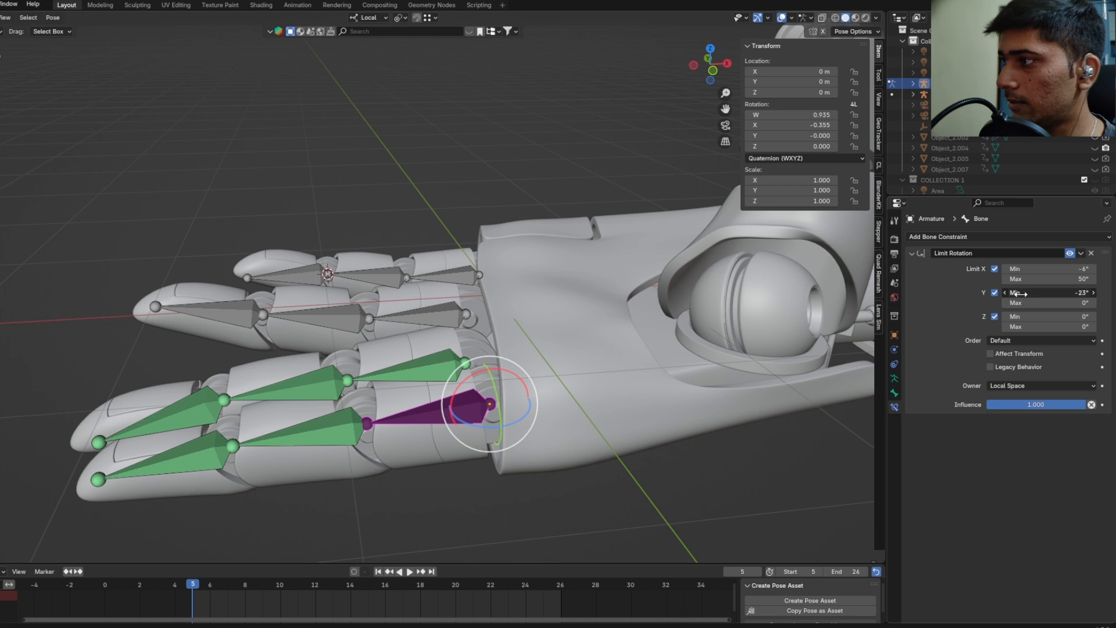
{"action": "type", "text": "0"}
{"action": "key", "text": "Return"}
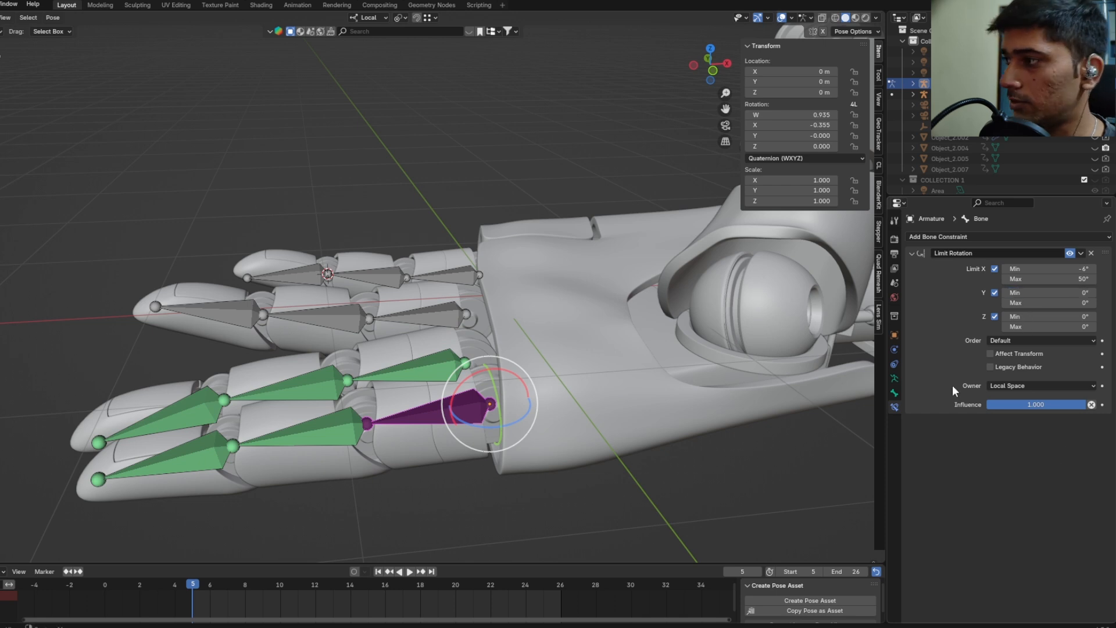
Step: Reset the quaternion X, Y and Z rotation of the middle finger's base bone (Bone.003) to 0
{"action": "left_click", "coordinate": [428, 323]}
{"action": "left_click", "coordinate": [362, 322]}
{"action": "middle_click_drag", "start_coordinate": [386, 334], "coordinate": [448, 420]}
{"action": "left_click", "coordinate": [442, 354]}
{"action": "left_click_drag", "start_coordinate": [802, 124], "coordinate": [802, 146]}
{"action": "type", "text": "0"}
{"action": "key", "text": "Return"}
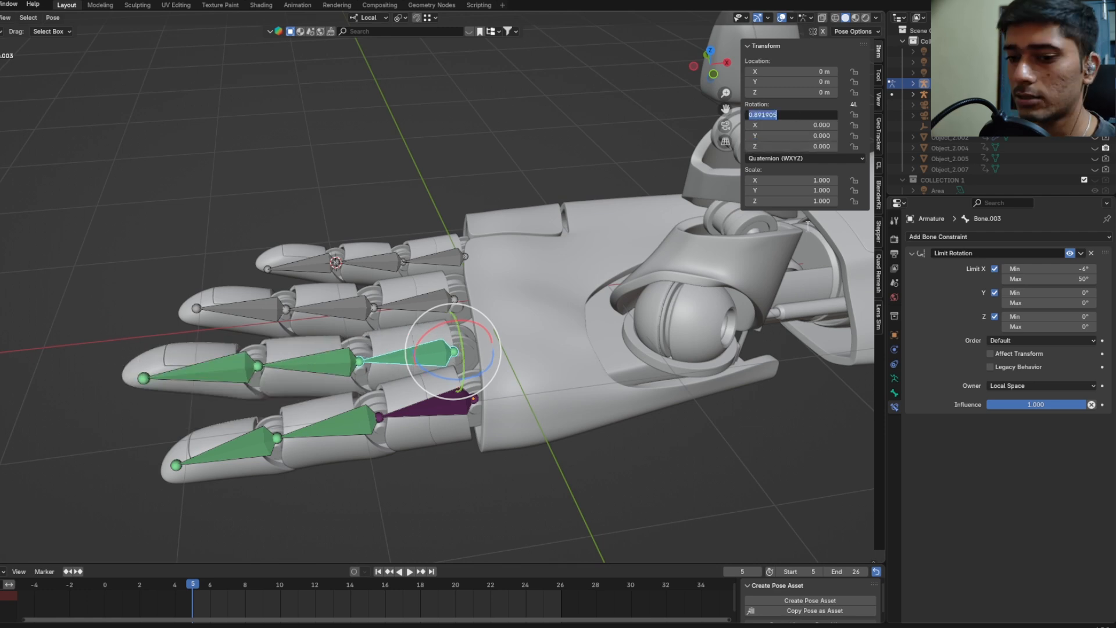
Step: Clear the rotation of the index finger's base bone (Bone)
{"action": "key", "text": "ctrl+Tab"}
{"action": "left_click", "coordinate": [421, 409]}
{"action": "left_click", "coordinate": [432, 402]}
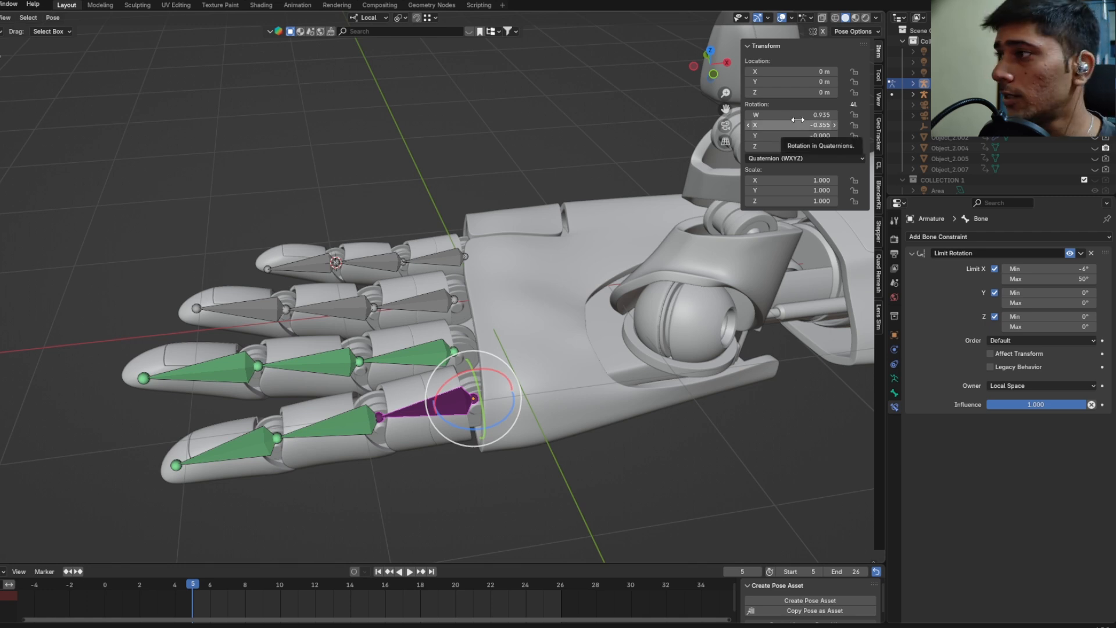
{"action": "key", "text": "alt+r"}
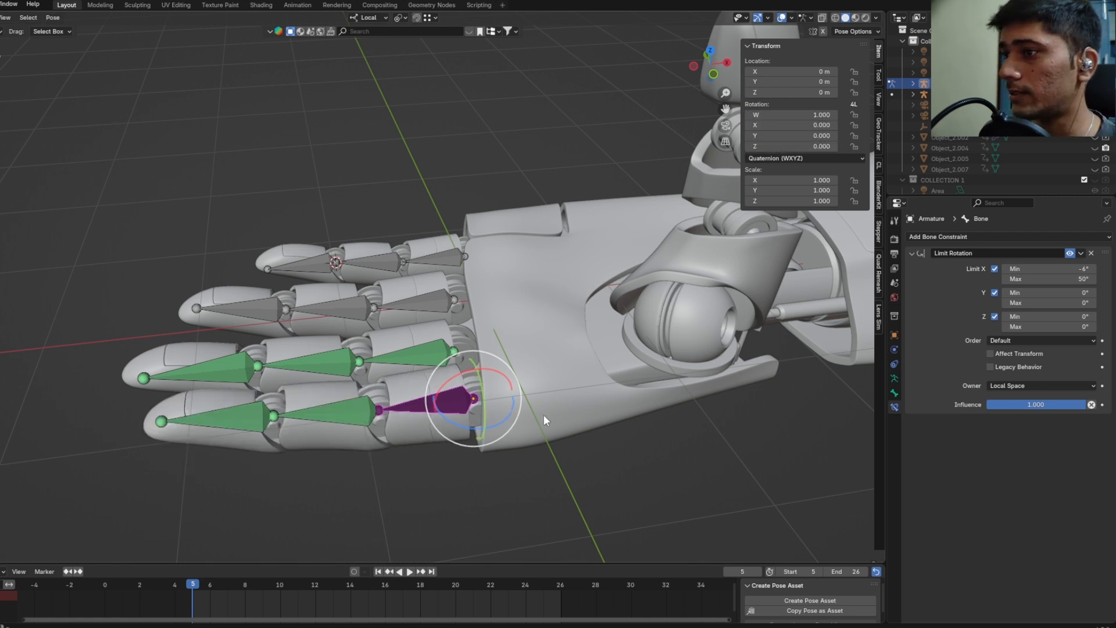
Step: Rotate the index finger's base bone back and forth about its local X axis to test its rotation limits
{"action": "middle_click_drag", "start_coordinate": [546, 421], "coordinate": [540, 408]}
{"action": "key", "text": "r"}
{"action": "key", "text": "x"}
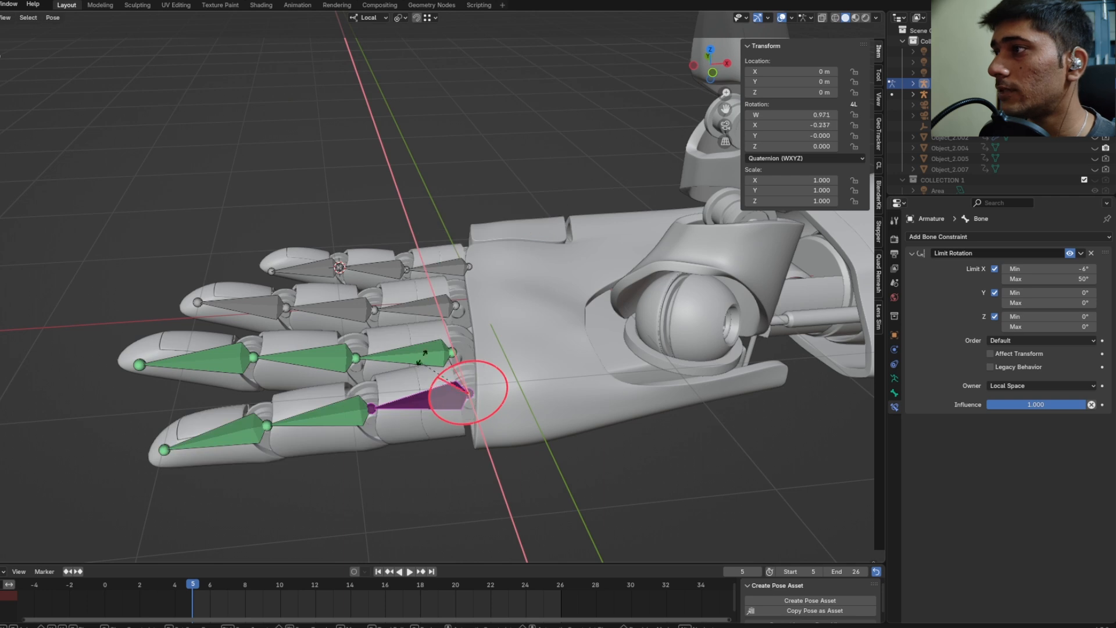
{"action": "left_click", "coordinate": [782, 241]}
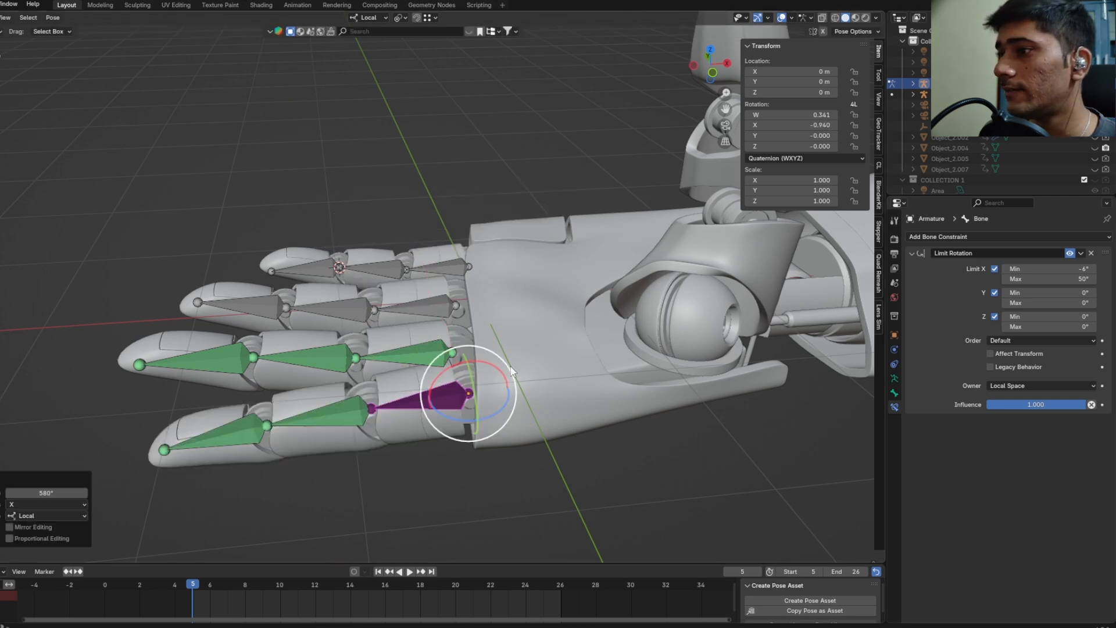
{"action": "key", "text": "r"}
{"action": "key", "text": "x"}
{"action": "left_click", "coordinate": [506, 403]}
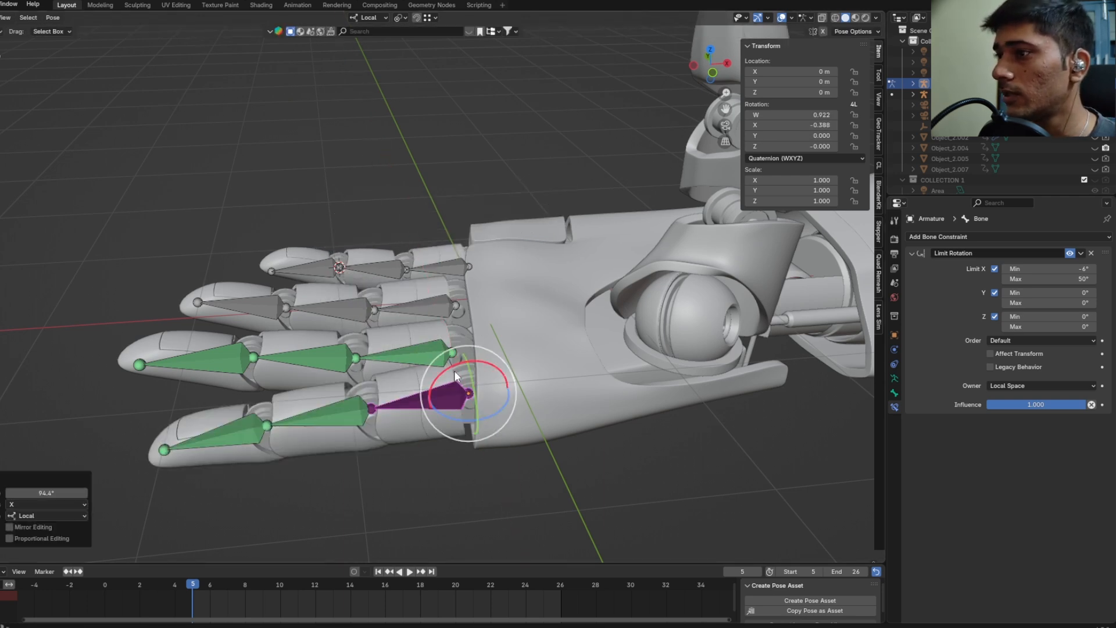
{"action": "left_click_drag", "start_coordinate": [454, 371], "coordinate": [394, 397]}
{"action": "left_click_drag", "start_coordinate": [508, 397], "coordinate": [508, 397]}
{"action": "left_click_drag", "start_coordinate": [453, 366], "coordinate": [494, 349]}
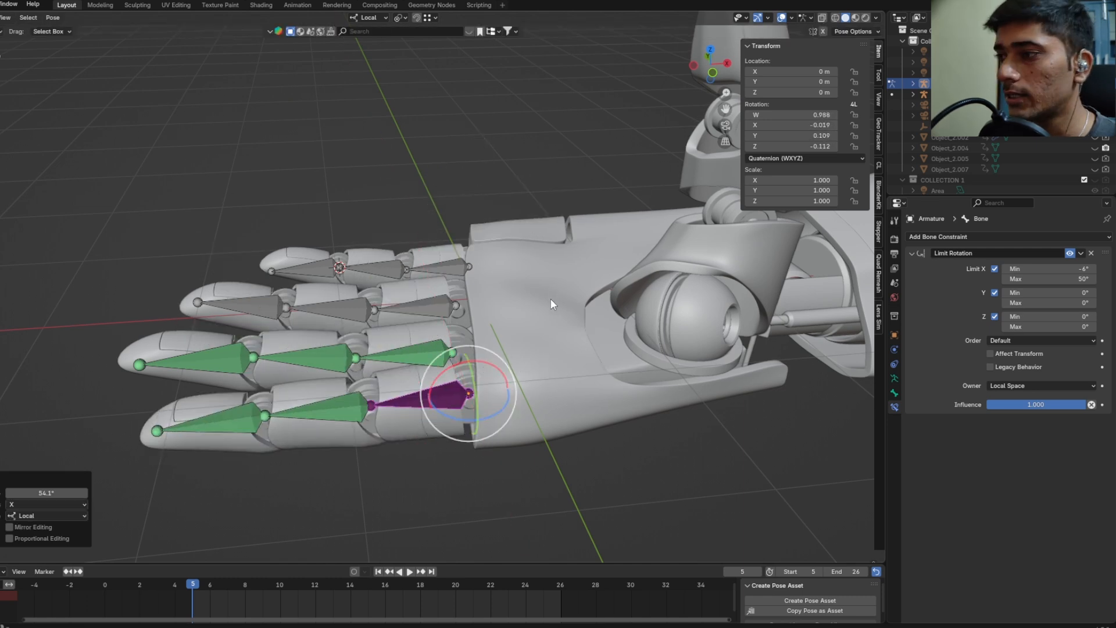
Step: Reset the index finger base bone's quaternion rotation by setting W to 1, and test its X rotation
{"action": "middle_click_drag", "start_coordinate": [550, 299], "coordinate": [555, 270]}
{"action": "scroll", "coordinate": [556, 270], "scroll_direction": "down", "scroll_amount": 1}
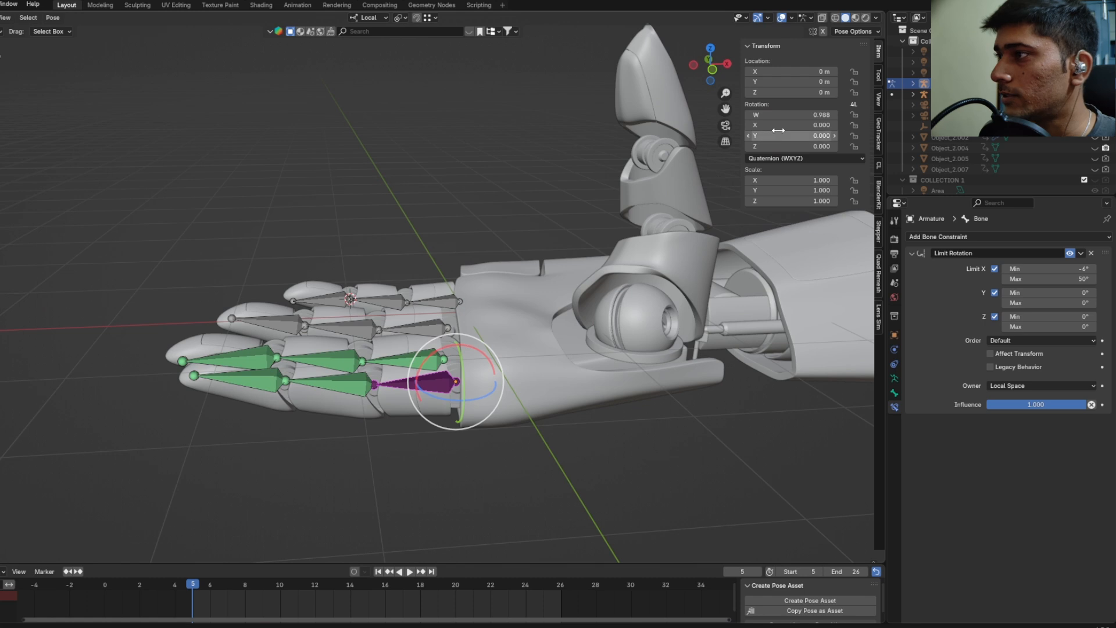
{"action": "left_click", "coordinate": [801, 114]}
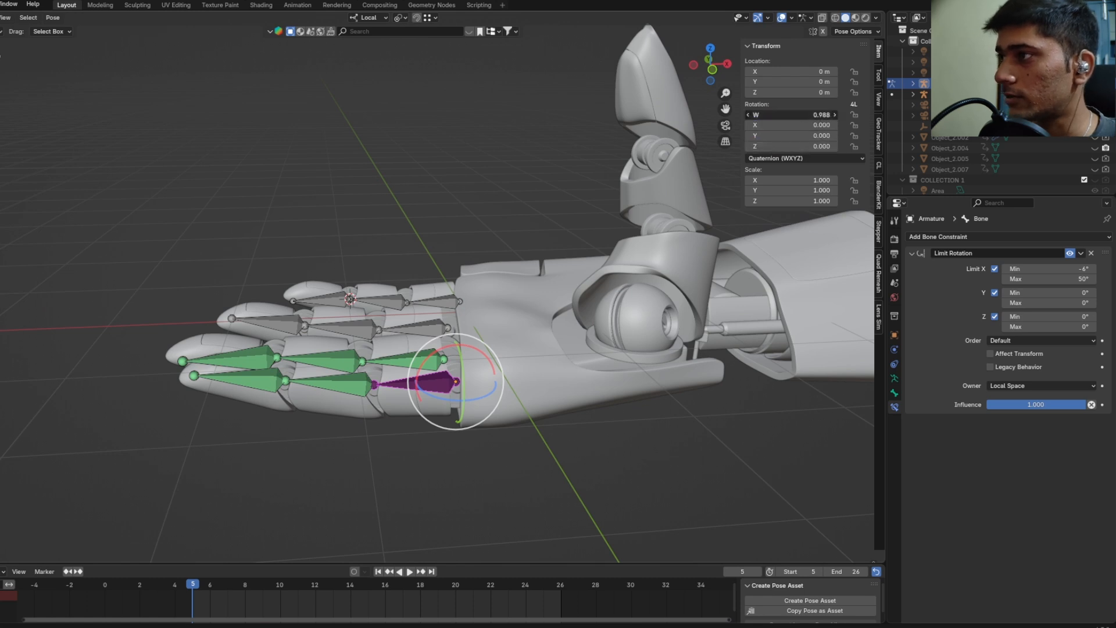
{"action": "type", "text": "1"}
{"action": "key", "text": "Return"}
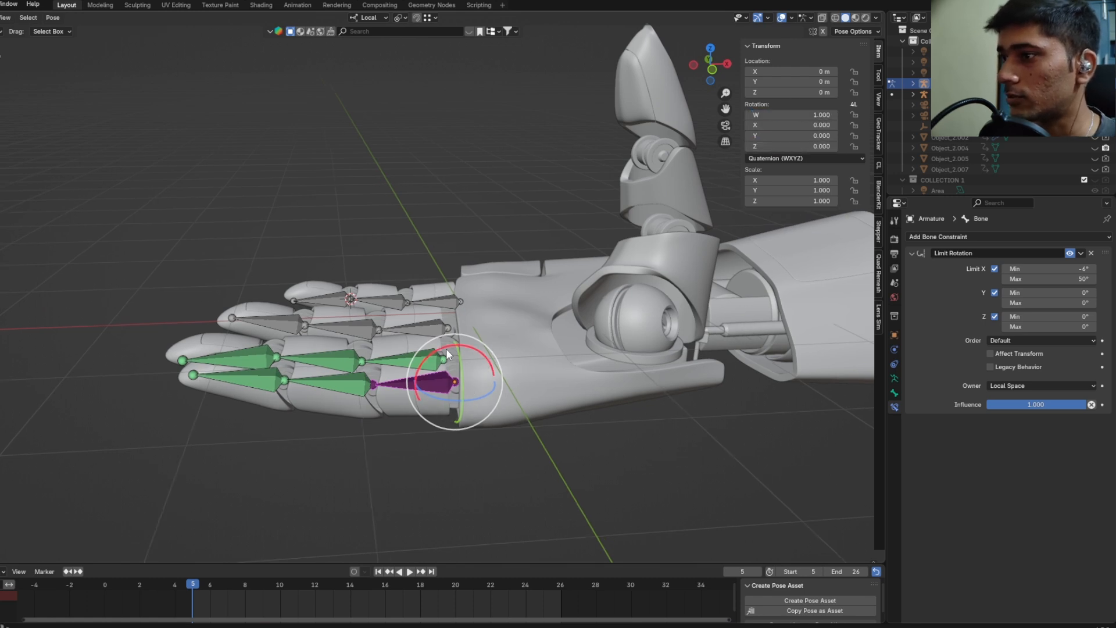
{"action": "left_click_drag", "start_coordinate": [445, 348], "coordinate": [488, 353]}
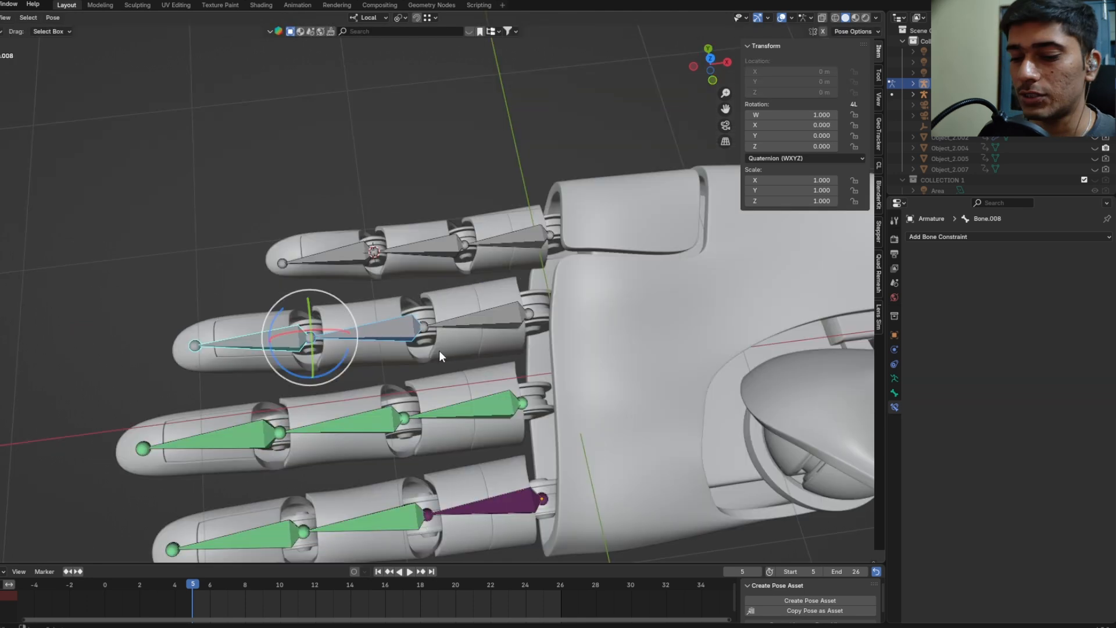
Step: Add a Copy Rotation constraint to the ring fingertip bone (Bone.008) targeting Bone.007, with target and owner in Local Space
{"action": "key", "text": "shift+ctrl+c"}
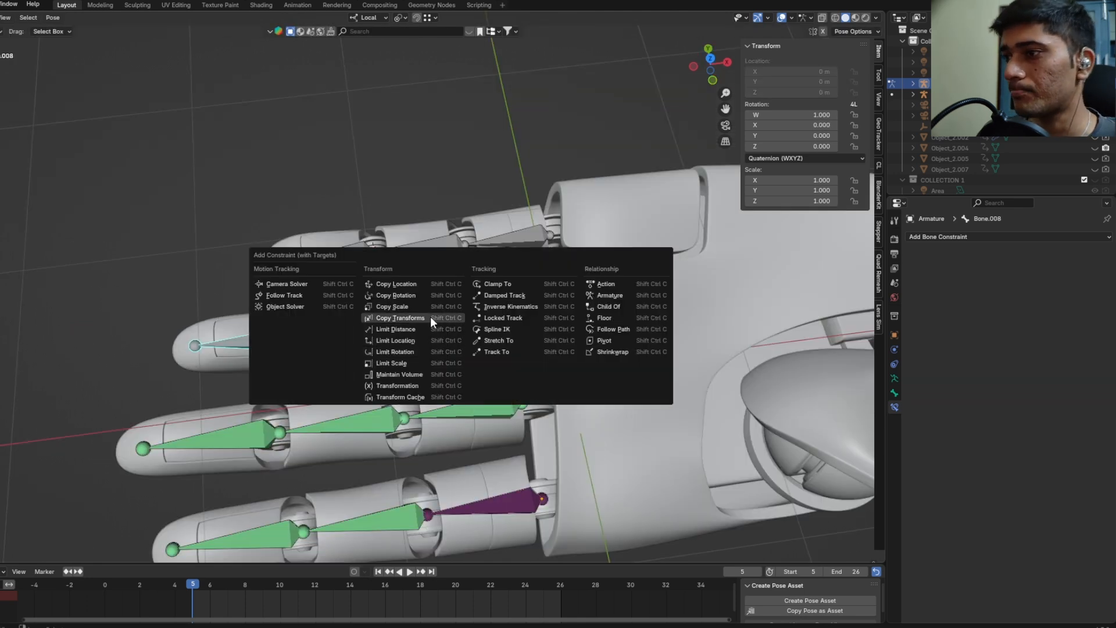
{"action": "left_click", "coordinate": [431, 295]}
{"action": "left_click", "coordinate": [991, 352]}
{"action": "left_click", "coordinate": [994, 413]}
{"action": "left_click", "coordinate": [1009, 365]}
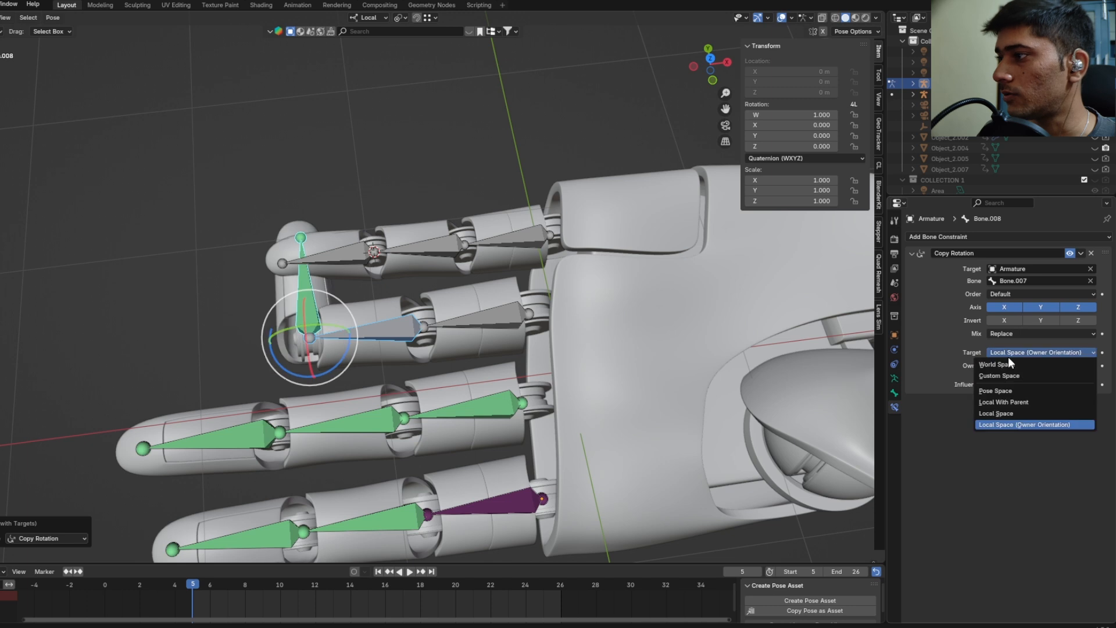
{"action": "left_click", "coordinate": [996, 427]}
Step: Add a Copy Rotation constraint to the ring finger's middle bone (Bone.007) targeting Bone.006, with target and owner in Local Space
{"action": "left_click", "coordinate": [482, 324]}
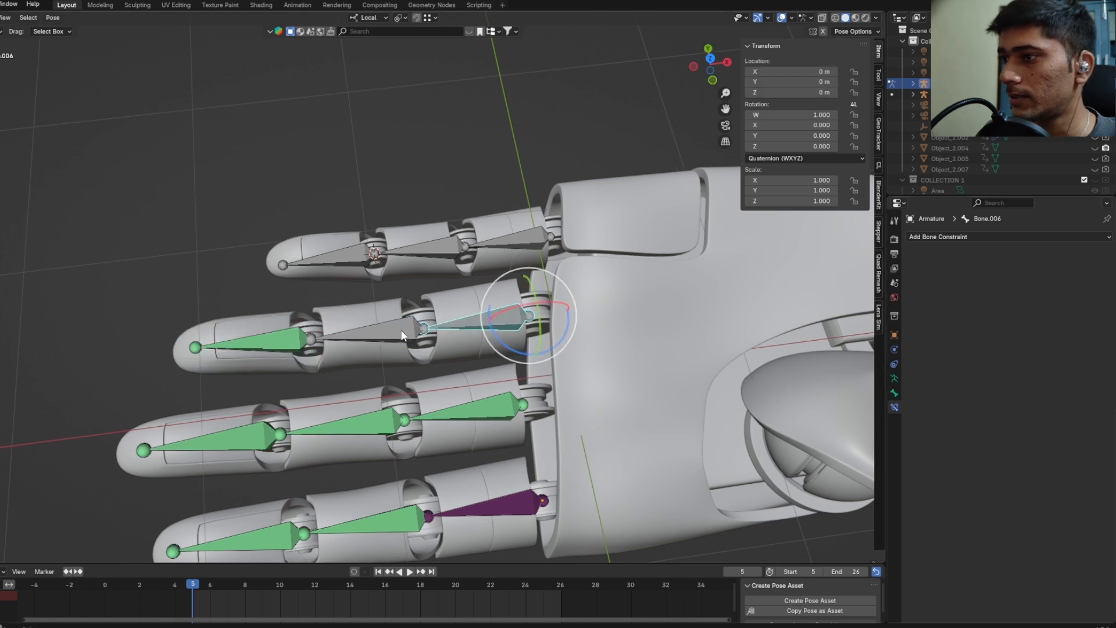
{"action": "left_click", "coordinate": [406, 333], "text": "shift"}
{"action": "key", "text": "shift+ctrl+c"}
{"action": "left_click", "coordinate": [405, 333]}
{"action": "left_click", "coordinate": [1024, 353]}
{"action": "left_click", "coordinate": [1014, 414]}
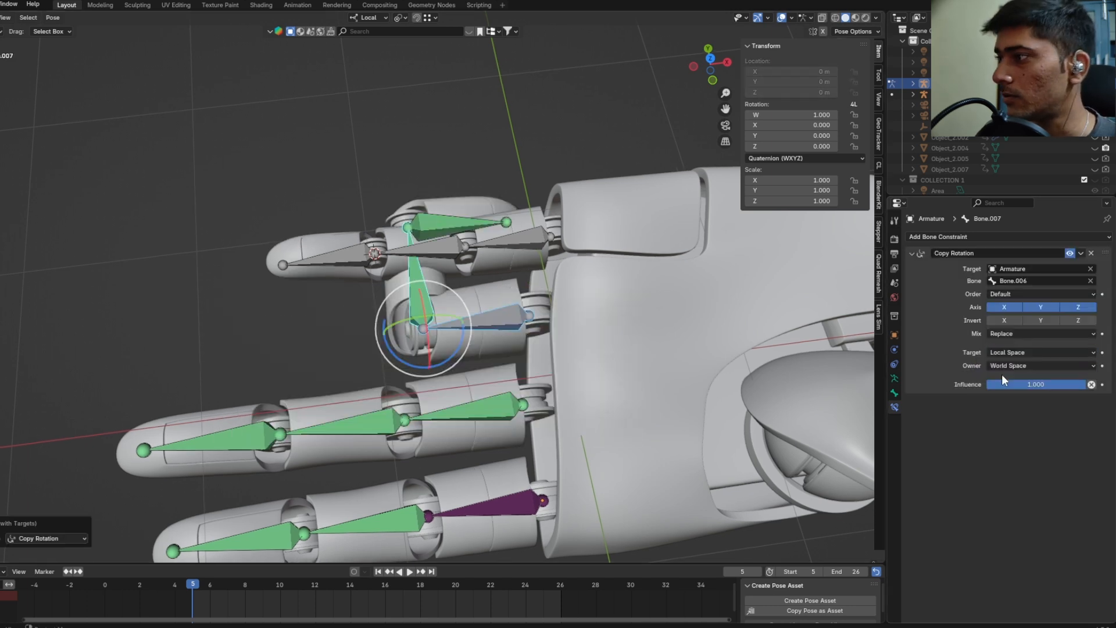
{"action": "left_click", "coordinate": [1004, 366]}
{"action": "left_click", "coordinate": [1011, 426]}
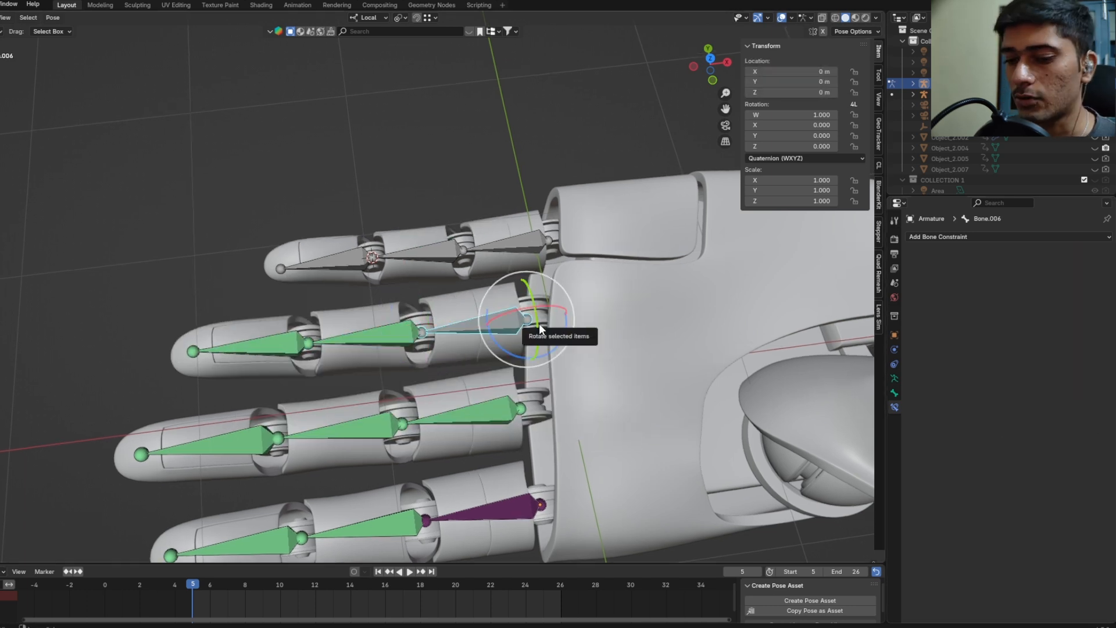
Step: Add a Limit Rotation constraint to the ring finger's base bone (Bone.006) with X, Y and Z limited and Local Space as owner
{"action": "key", "text": "shift+ctrl+c"}
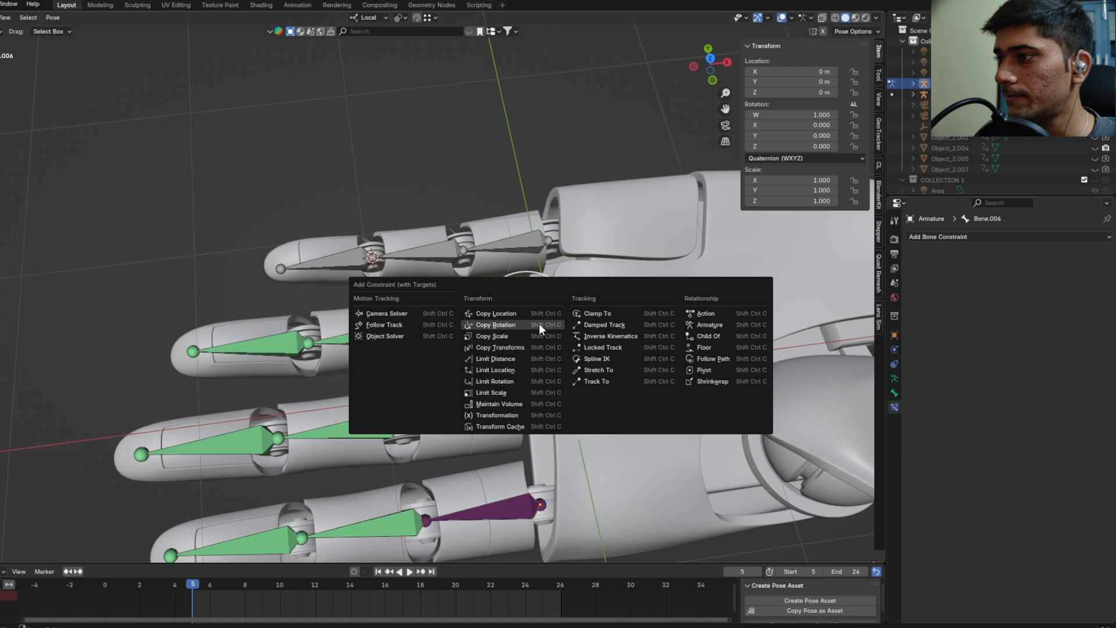
{"action": "left_click", "coordinate": [508, 382]}
{"action": "left_click", "coordinate": [996, 318]}
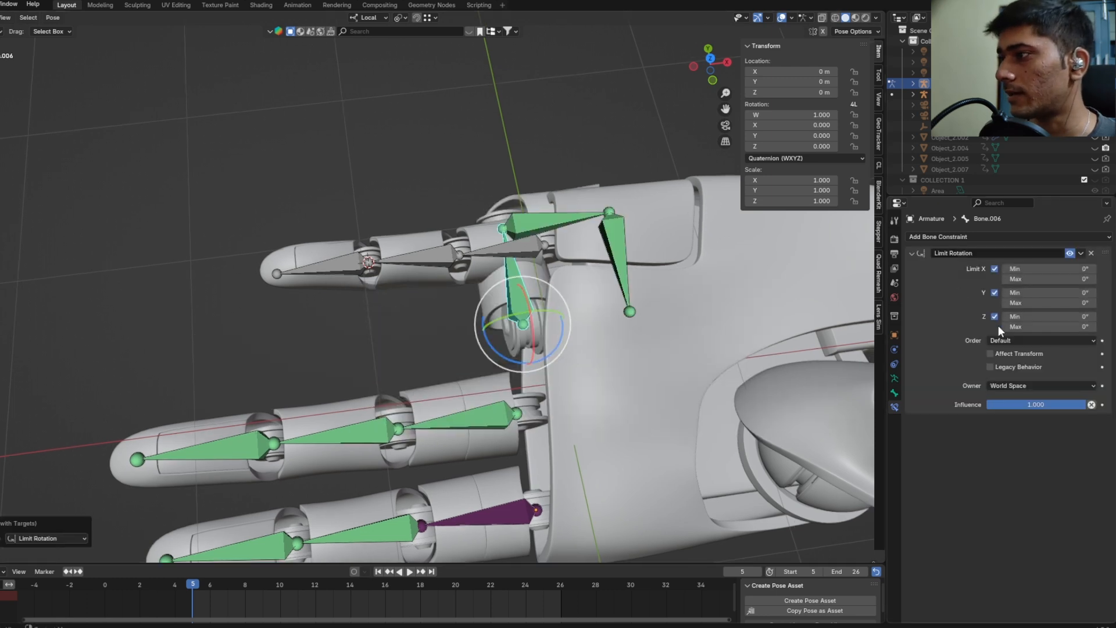
{"action": "left_click", "coordinate": [1014, 387]}
{"action": "left_click", "coordinate": [1016, 447]}
Step: Set the X maximum of the ring finger base bone's Limit Rotation to 50°
{"action": "middle_click_drag", "start_coordinate": [692, 395], "coordinate": [664, 359]}
{"action": "scroll", "coordinate": [605, 320], "scroll_direction": "up", "scroll_amount": 2}
{"action": "scroll", "coordinate": [634, 319], "scroll_direction": "up", "scroll_amount": 2}
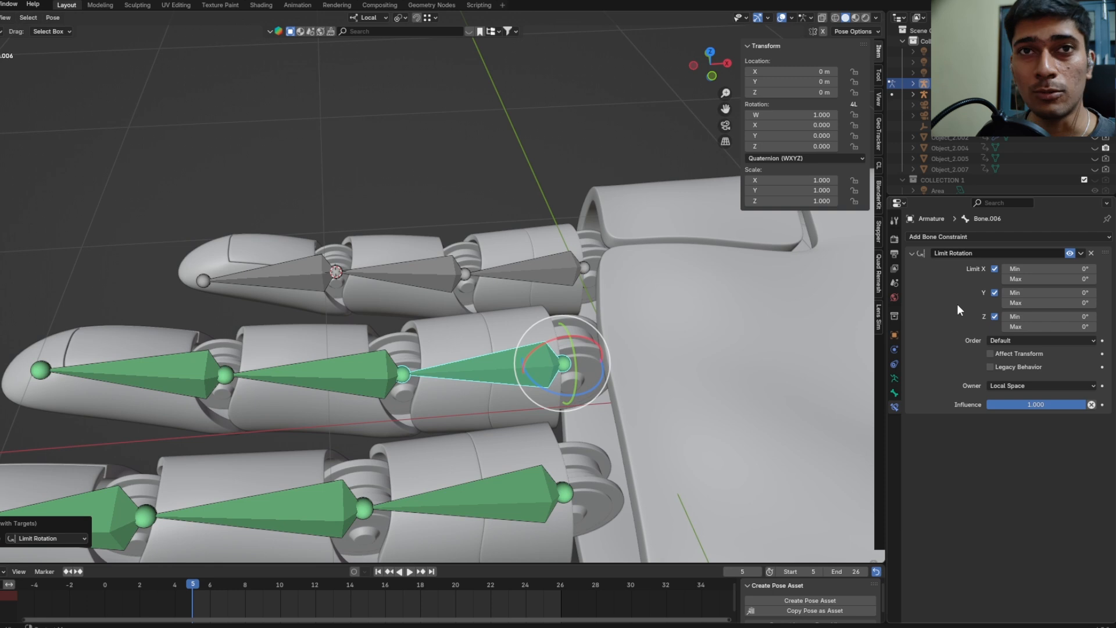
{"action": "left_click", "coordinate": [1050, 279]}
{"action": "type", "text": "50"}
{"action": "key", "text": "Return"}
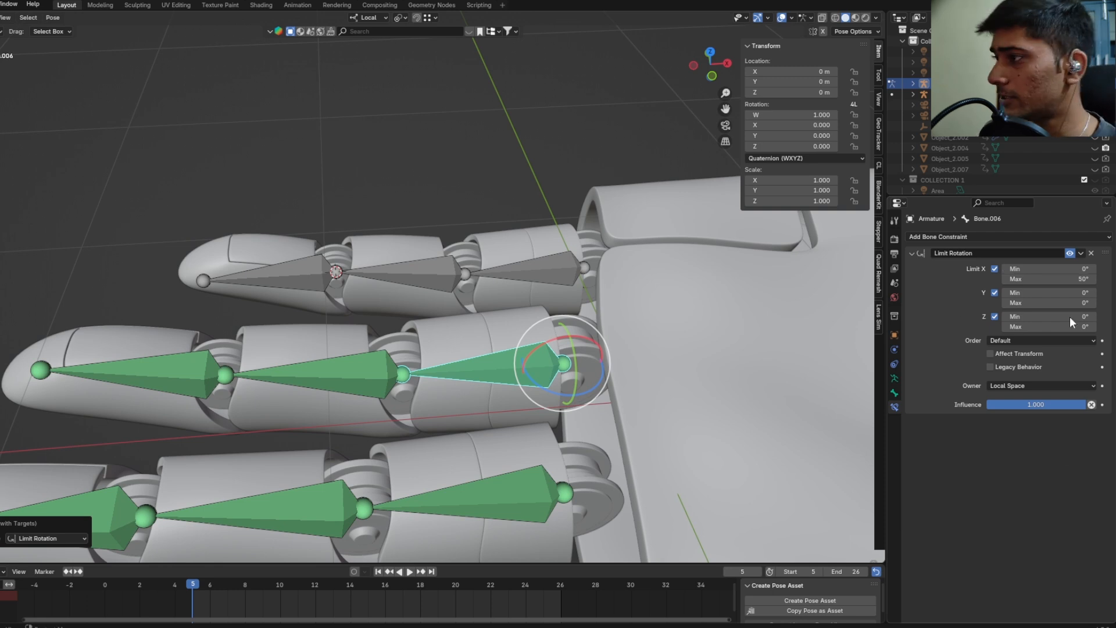
Step: Set the X minimum of the ring finger base bone's Limit Rotation to -6°
{"action": "left_click", "coordinate": [1055, 269]}
{"action": "type", "text": "6"}
{"action": "key", "text": "Return"}
{"action": "middle_click_drag", "start_coordinate": [484, 391], "coordinate": [496, 370]}
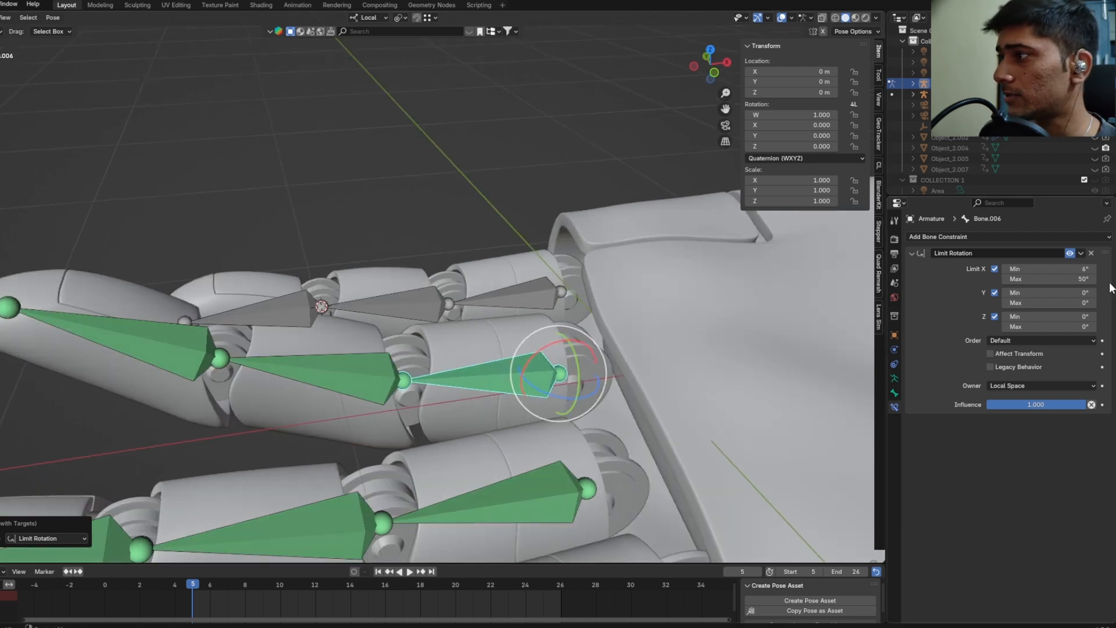
{"action": "left_click", "coordinate": [1007, 269]}
{"action": "key", "text": "Return"}
Step: Constrain the little finger likewise, with Copy Rotation on its outer bones and Limit Rotation from -6° to 50° in X on Bone.009
{"action": "middle_click_drag", "start_coordinate": [575, 321], "coordinate": [551, 327]}
{"action": "left_click", "coordinate": [514, 282]}
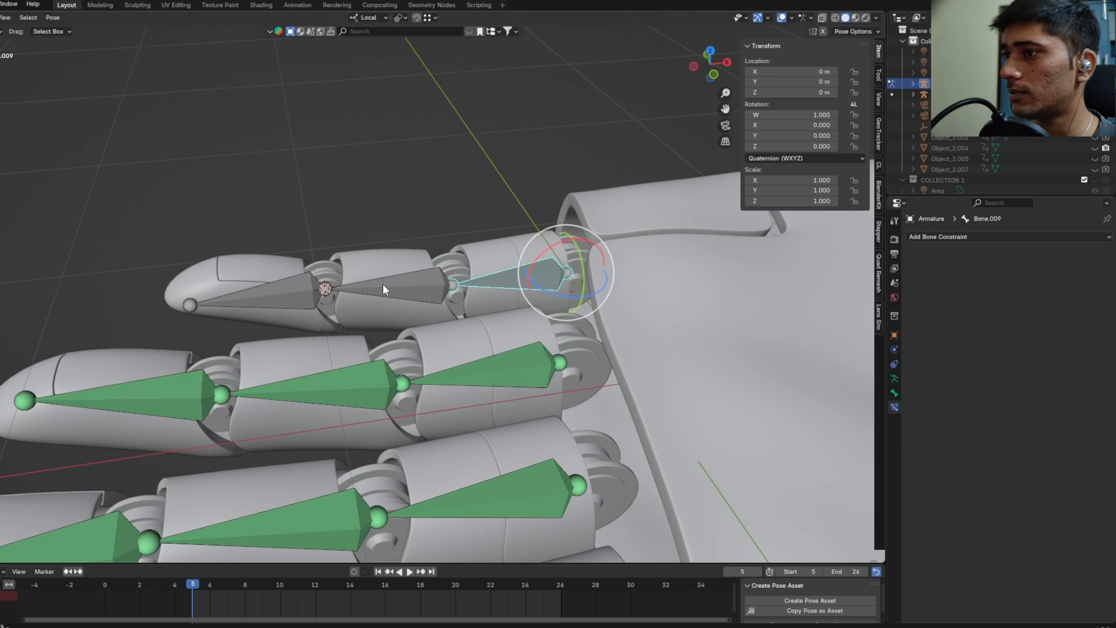
{"action": "left_click", "coordinate": [383, 285]}
{"action": "left_click", "coordinate": [282, 294]}
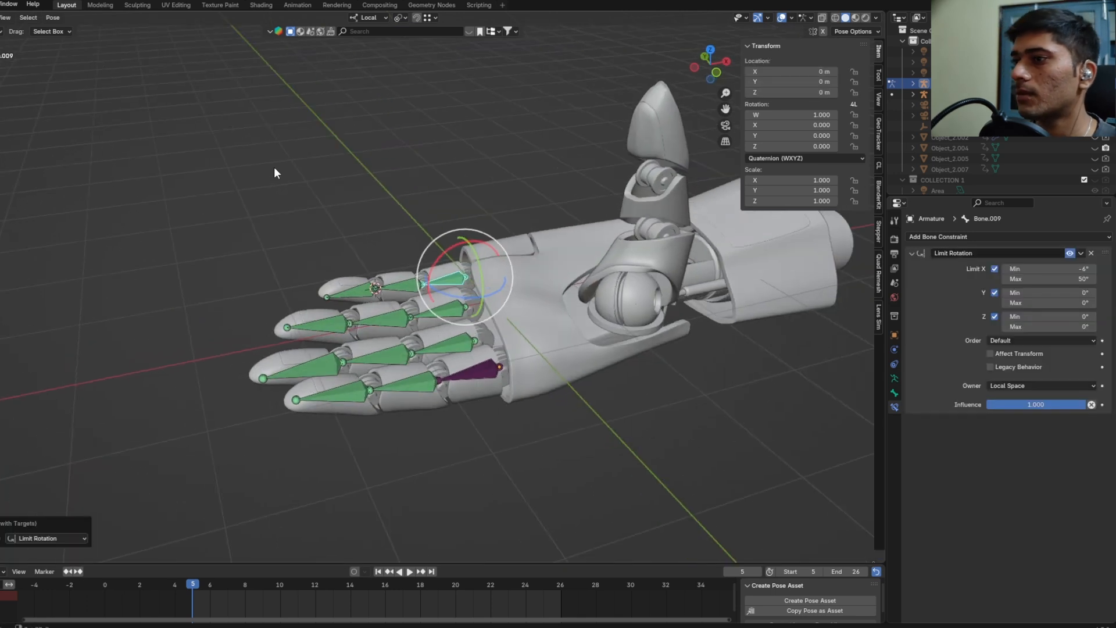
Step: Test-rotate the little and middle fingers' base bones, undoing each rotation
{"action": "left_click", "coordinate": [275, 168]}
{"action": "mouse_move", "coordinate": [427, 269]}
{"action": "middle_mouse_down"}
{"action": "mouse_move", "coordinate": [417, 279]}
{"action": "mouse_move", "coordinate": [435, 272]}
{"action": "middle_mouse_up"}
{"action": "left_click", "coordinate": [441, 293]}
{"action": "left_click_drag", "start_coordinate": [435, 267], "coordinate": [493, 235]}
{"action": "key", "text": "ctrl+z"}
{"action": "left_click", "coordinate": [432, 360]}
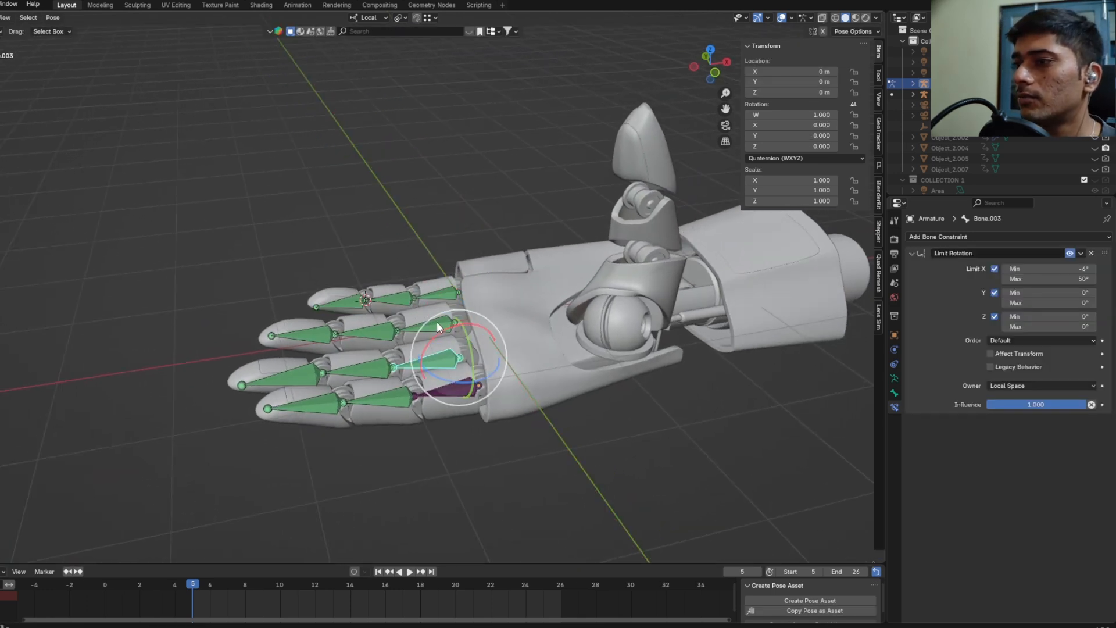
{"action": "left_click_drag", "start_coordinate": [438, 323], "coordinate": [544, 312]}
{"action": "key", "text": "ctrl+z"}
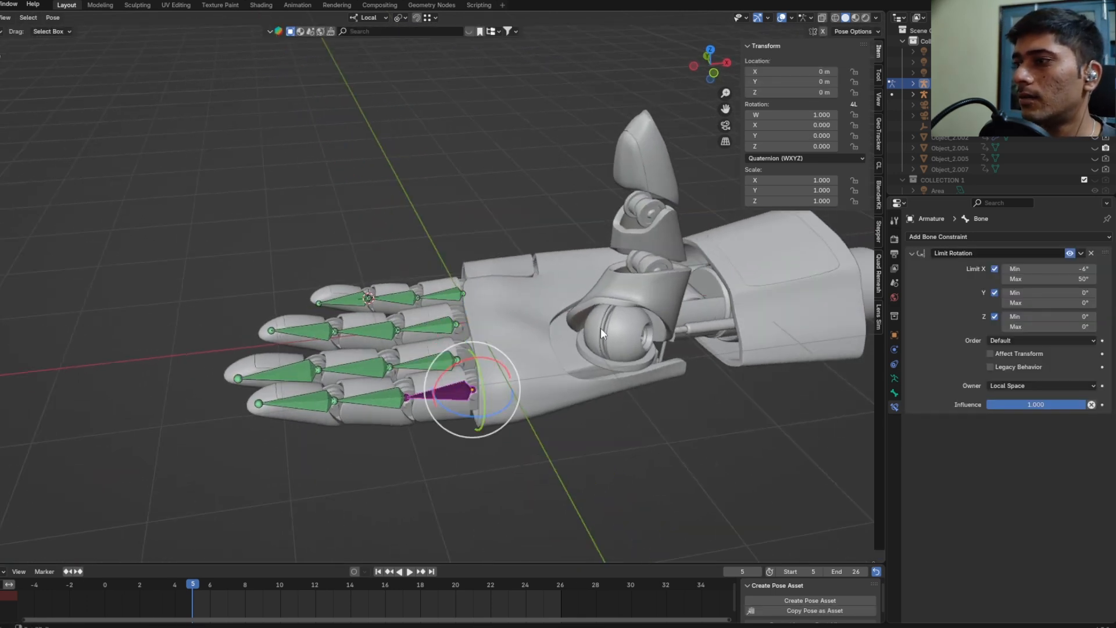
Step: Test-rotate the ring finger's base bone (Bone.006) to check how the finger curls, and undo the rotation
{"action": "middle_click_drag", "start_coordinate": [601, 328], "coordinate": [487, 253]}
{"action": "middle_click_drag", "start_coordinate": [458, 168], "coordinate": [502, 318]}
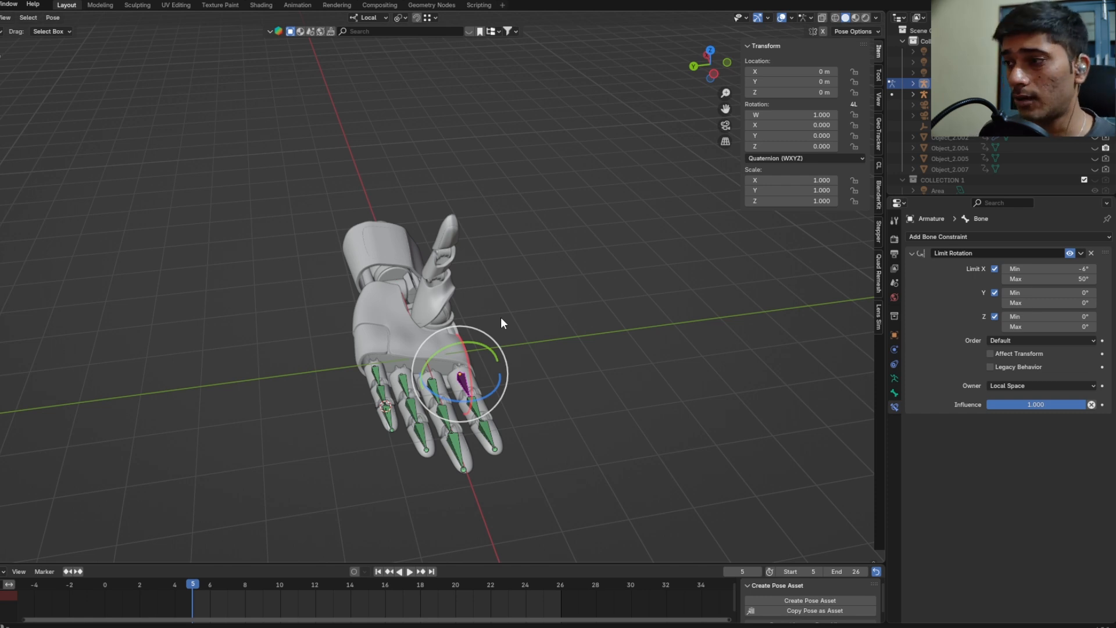
{"action": "scroll", "coordinate": [501, 317], "scroll_direction": "up", "scroll_amount": 3}
{"action": "middle_click_drag", "start_coordinate": [518, 333], "coordinate": [503, 400]}
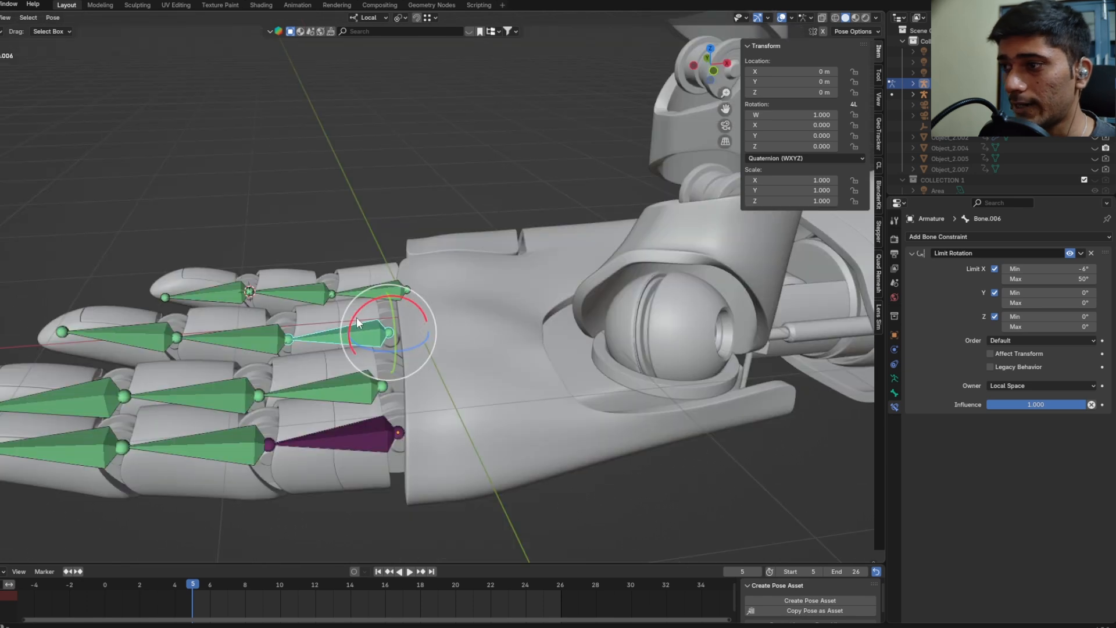
{"action": "left_click_drag", "start_coordinate": [356, 320], "coordinate": [367, 304]}
{"action": "right_click", "coordinate": [368, 304]}
{"action": "middle_click_drag", "start_coordinate": [368, 305], "coordinate": [398, 312]}
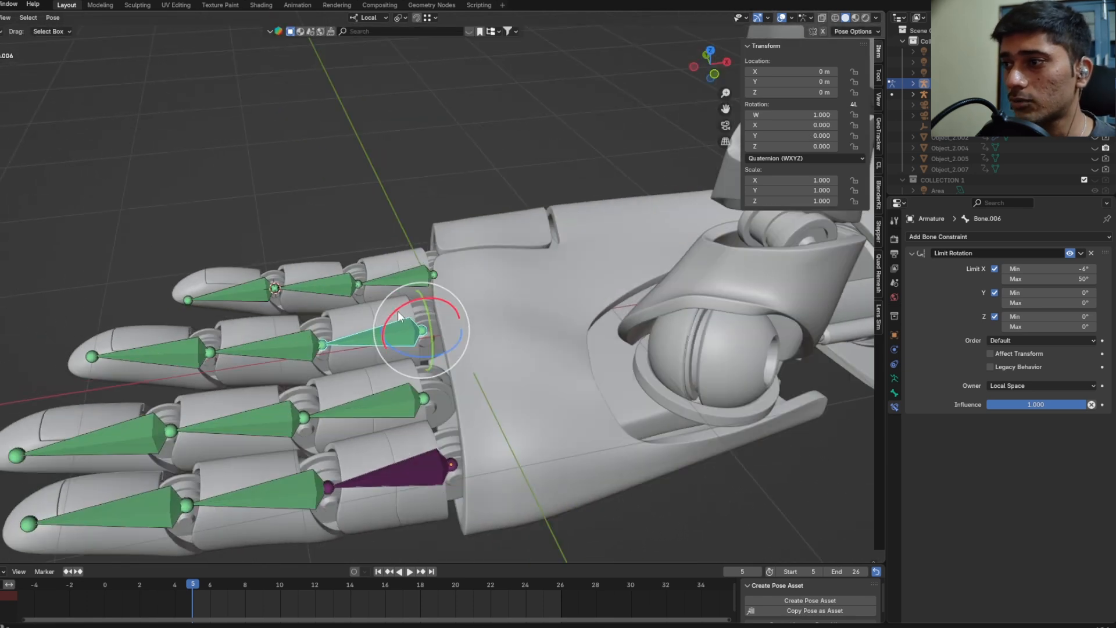
{"action": "mouse_move", "coordinate": [398, 311]}
{"action": "left_mouse_down"}
{"action": "mouse_move", "coordinate": [419, 297]}
{"action": "mouse_move", "coordinate": [391, 315]}
{"action": "left_mouse_up"}
{"action": "key", "text": "ctrl+z"}
{"action": "key", "text": "ctrl+z"}
Step: Snap the 3D cursor to the thumb's ball joint object (Sphere.008_0) in Object Mode
{"action": "middle_click_drag", "start_coordinate": [465, 316], "coordinate": [507, 317]}
{"action": "scroll", "coordinate": [568, 353], "scroll_direction": "down", "scroll_amount": 3}
{"action": "middle_click_drag", "start_coordinate": [610, 323], "coordinate": [532, 271], "text": "shift"}
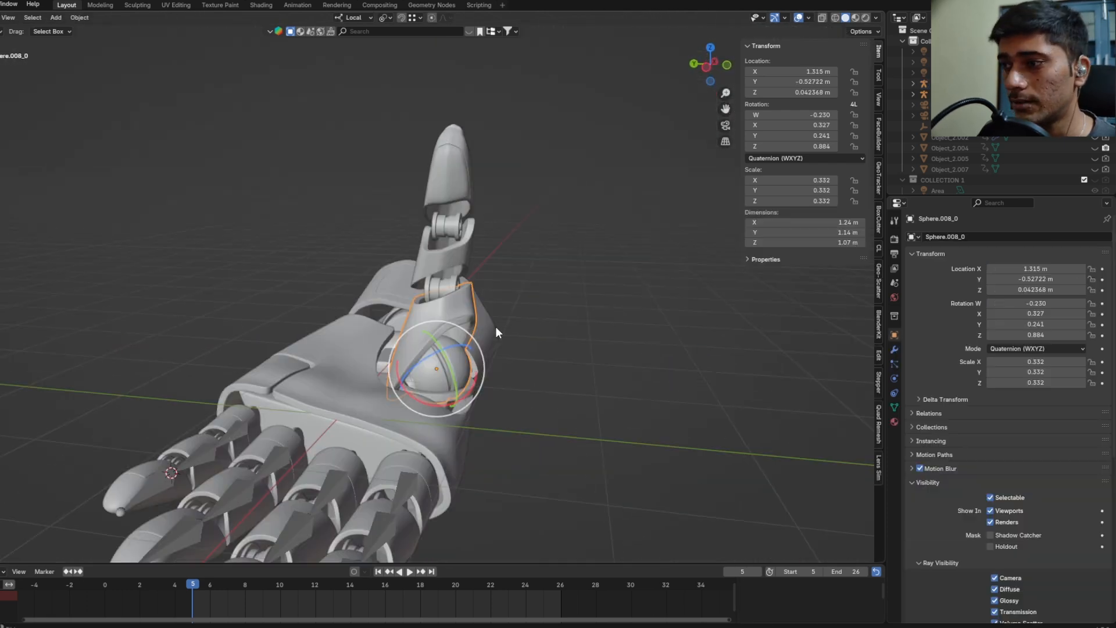
{"action": "mouse_move", "coordinate": [491, 326]}
{"action": "middle_mouse_down"}
{"action": "mouse_move", "coordinate": [459, 316]}
{"action": "mouse_move", "coordinate": [501, 337]}
{"action": "middle_mouse_up"}
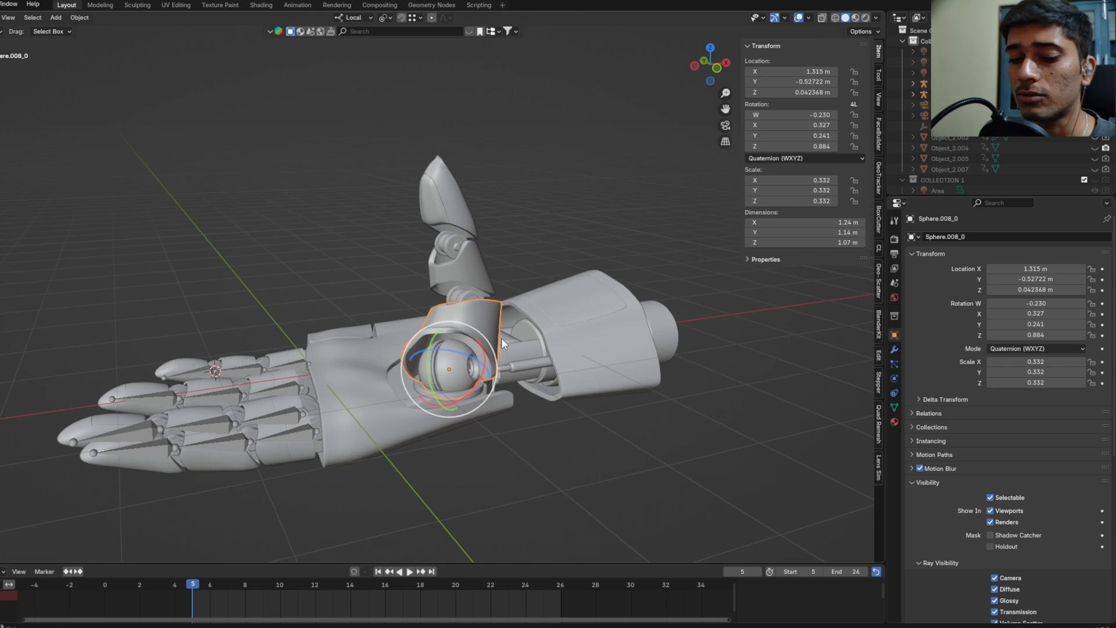
{"action": "key", "text": "shift+s"}
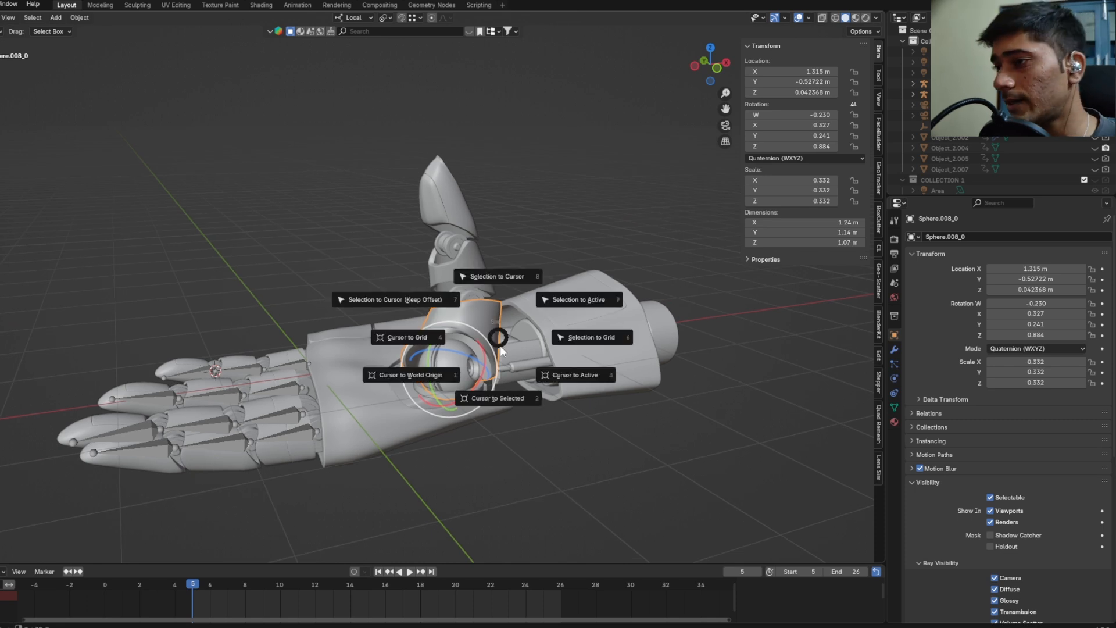
{"action": "left_click", "coordinate": [495, 398]}
Step: Add a new bone to the armature at the 3D cursor in the thumb's ball joint, and return to Object Mode
{"action": "scroll", "coordinate": [507, 386], "scroll_direction": "up", "scroll_amount": 5}
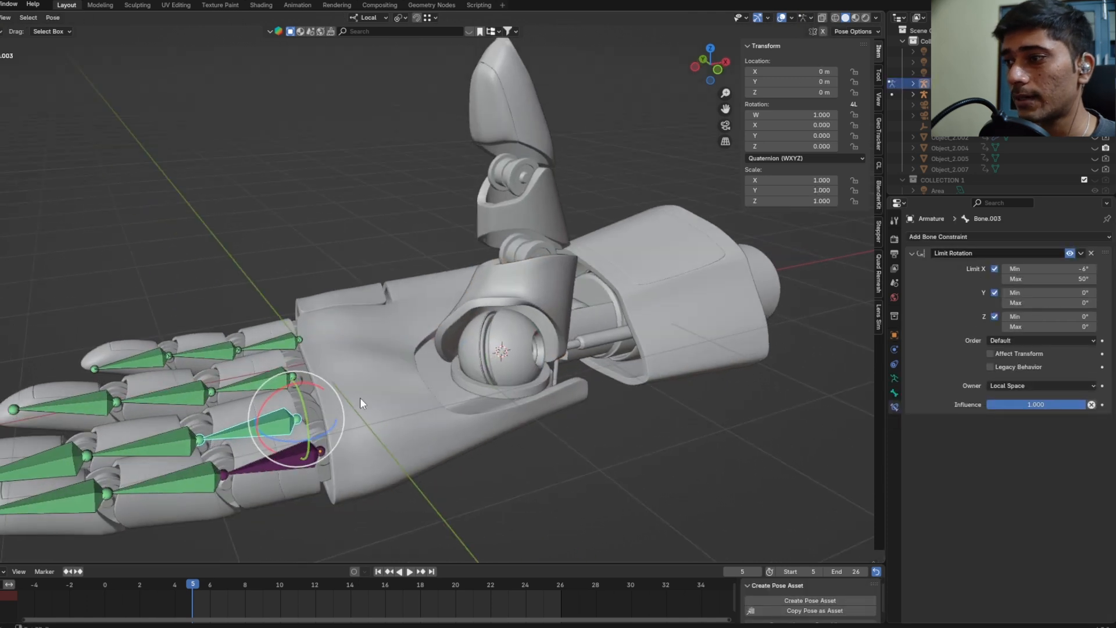
{"action": "middle_click_drag", "start_coordinate": [361, 399], "coordinate": [348, 410]}
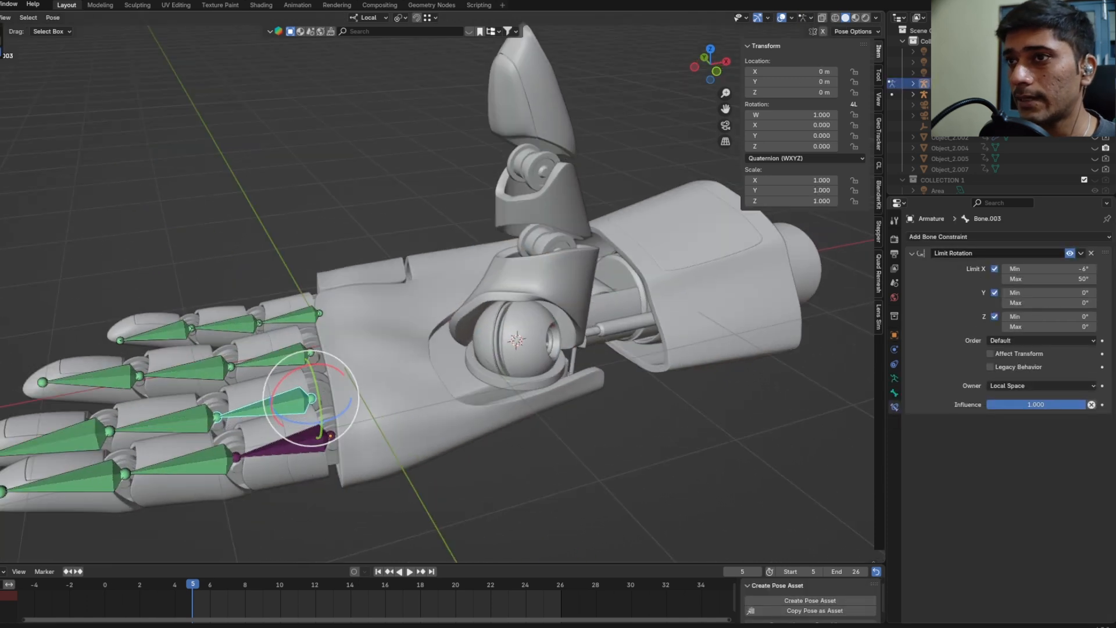
{"action": "key", "text": "Tab"}
{"action": "key", "text": "shift+s"}
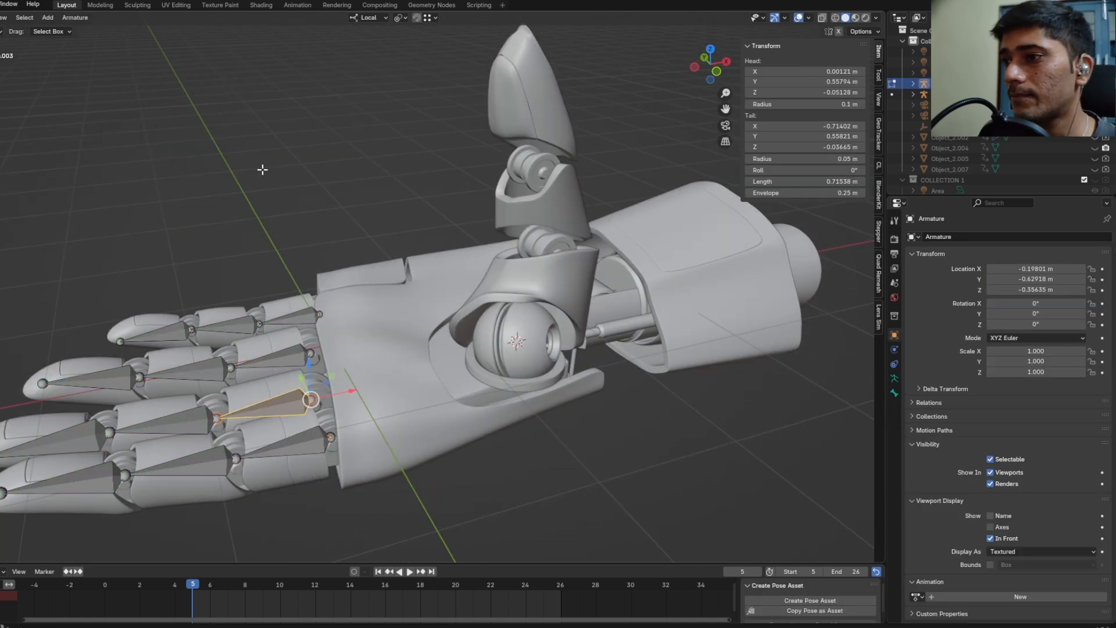
{"action": "key", "text": "shift+a"}
{"action": "middle_click_drag", "start_coordinate": [304, 180], "coordinate": [485, 216]}
{"action": "key", "text": "Tab"}
Step: Snap the 3D cursor to the thumb's middle segment (Cube.018_0), and reselect the armature
{"action": "left_click", "coordinate": [483, 228]}
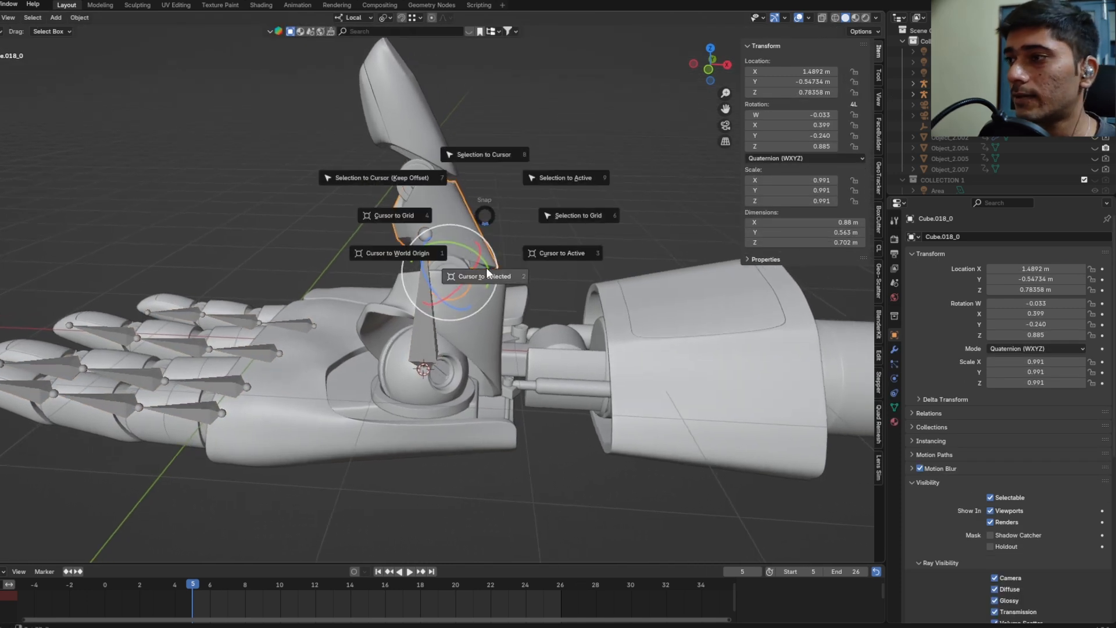
{"action": "left_click", "coordinate": [486, 273]}
{"action": "left_click", "coordinate": [427, 233]}
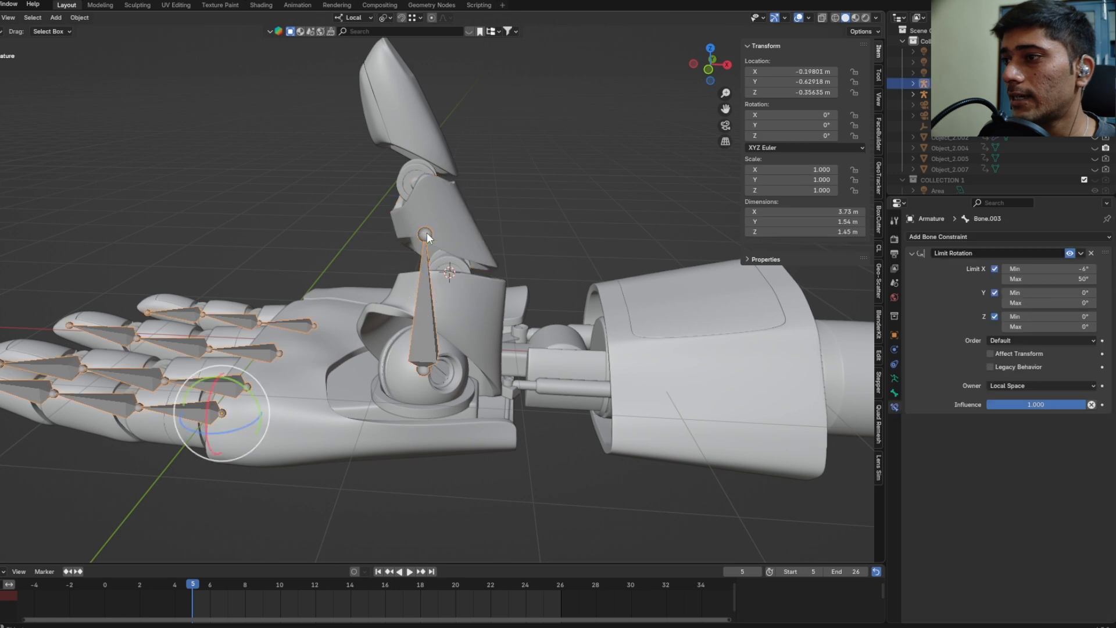
Step: Snap the tip of the thumb's base bone to the 3D cursor, and extrude a second bone about 0.31 m long up into the middle segment
{"action": "key", "text": "Tab"}
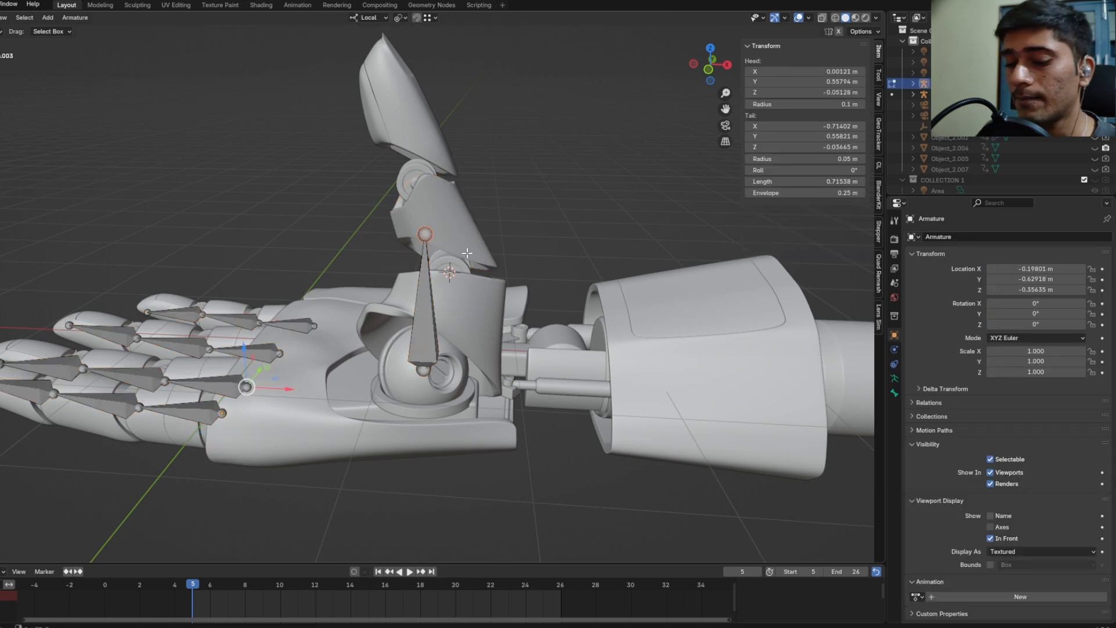
{"action": "key", "text": "shift+s"}
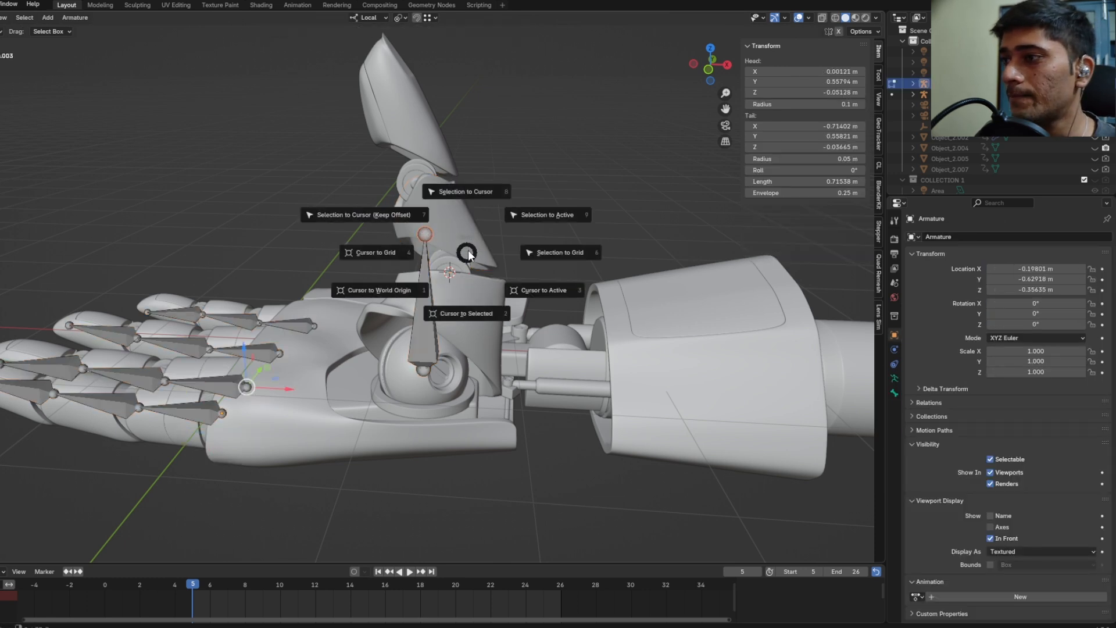
{"action": "left_click", "coordinate": [467, 194]}
{"action": "key", "text": "KP_1"}
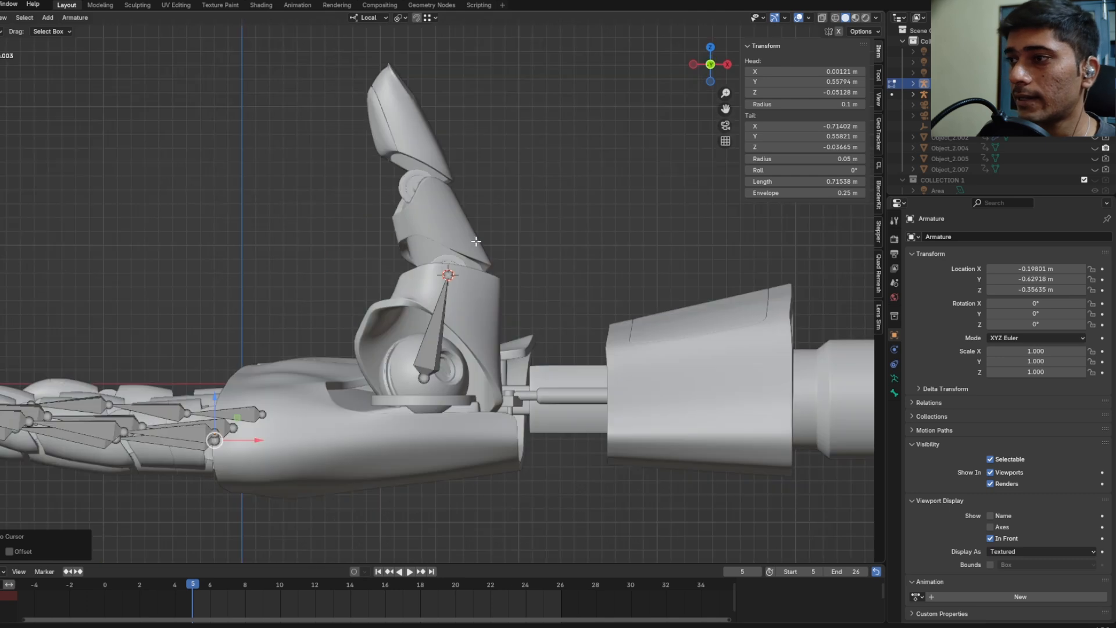
{"action": "key", "text": "e"}
{"action": "left_click", "coordinate": [483, 202]}
{"action": "left_click", "coordinate": [401, 125]}
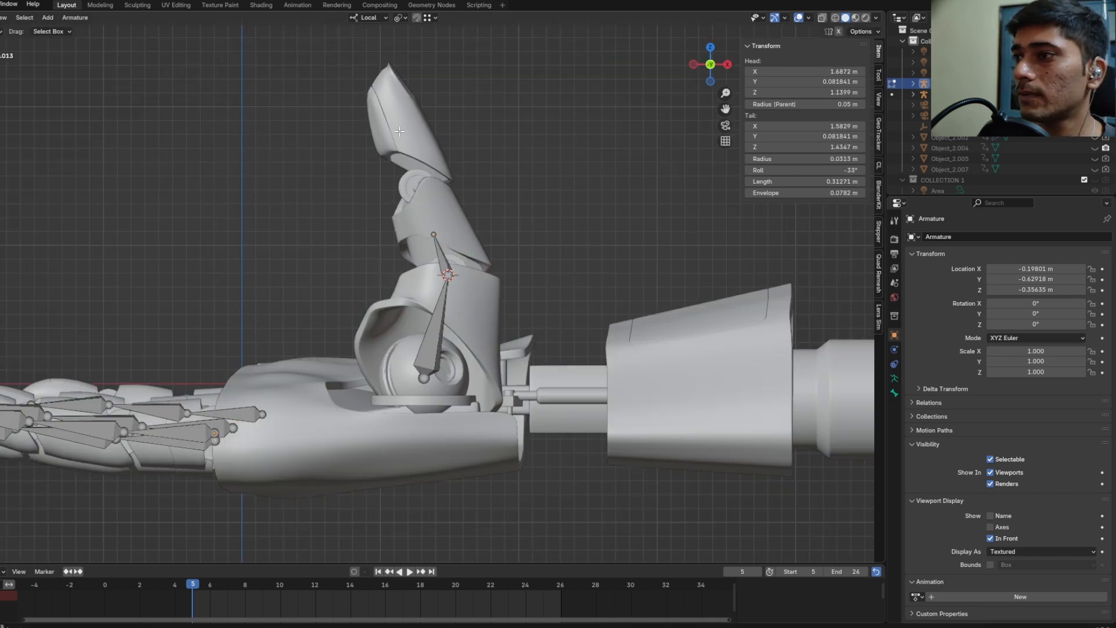
Step: Snap the 3D cursor to the thumb's tip segment (Cylinder.005_1) in Object Mode, and reselect the armature
{"action": "key", "text": "Tab"}
{"action": "left_click", "coordinate": [399, 119]}
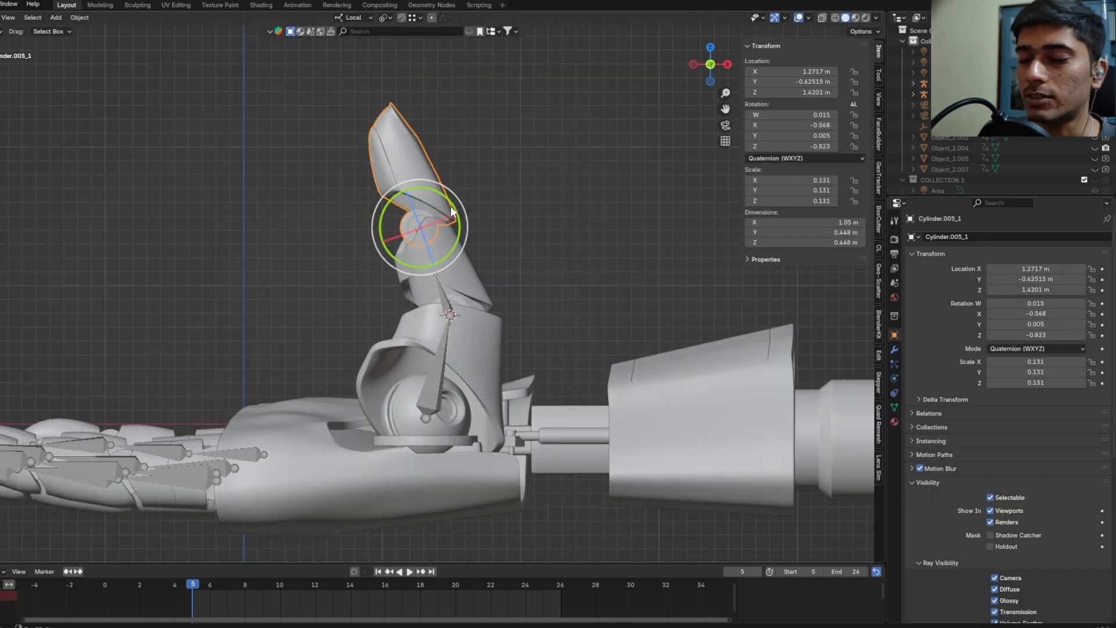
{"action": "key", "text": "shift+s"}
{"action": "left_click", "coordinate": [458, 260]}
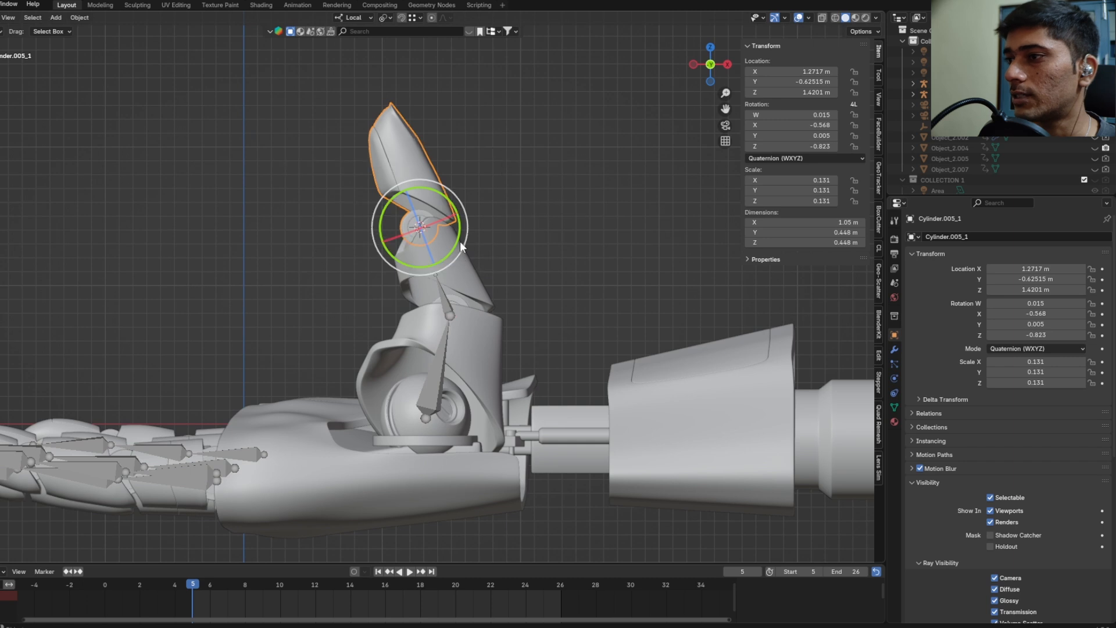
{"action": "scroll", "coordinate": [453, 271], "scroll_direction": "up", "scroll_amount": 2, "text": "shift"}
{"action": "left_click", "coordinate": [443, 306]}
{"action": "scroll", "coordinate": [442, 306], "scroll_direction": "up", "scroll_amount": 3}
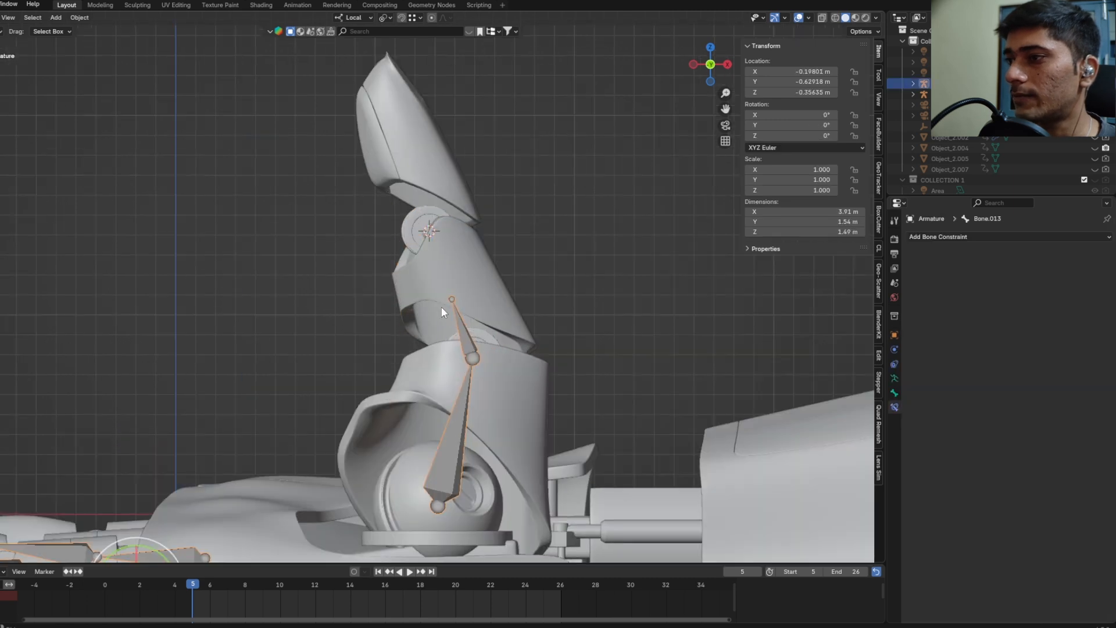
Step: Snap the tip of the second thumb bone to the 3D cursor, and extrude a third bone about 0.71 m long toward the thumb's tip
{"action": "key", "text": "Tab"}
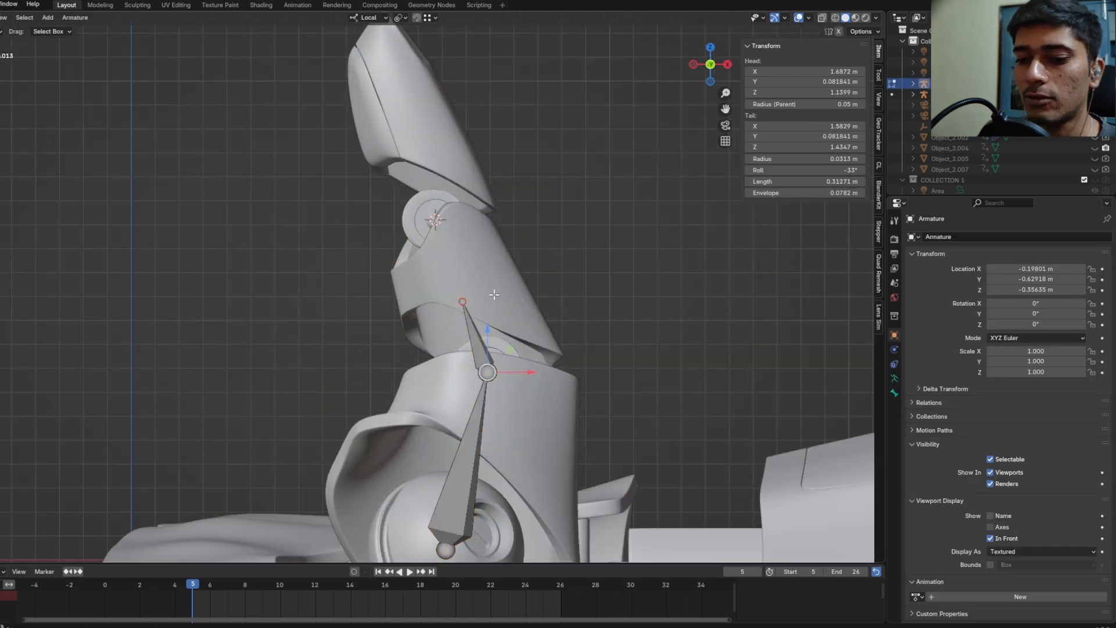
{"action": "key", "text": "shift+s"}
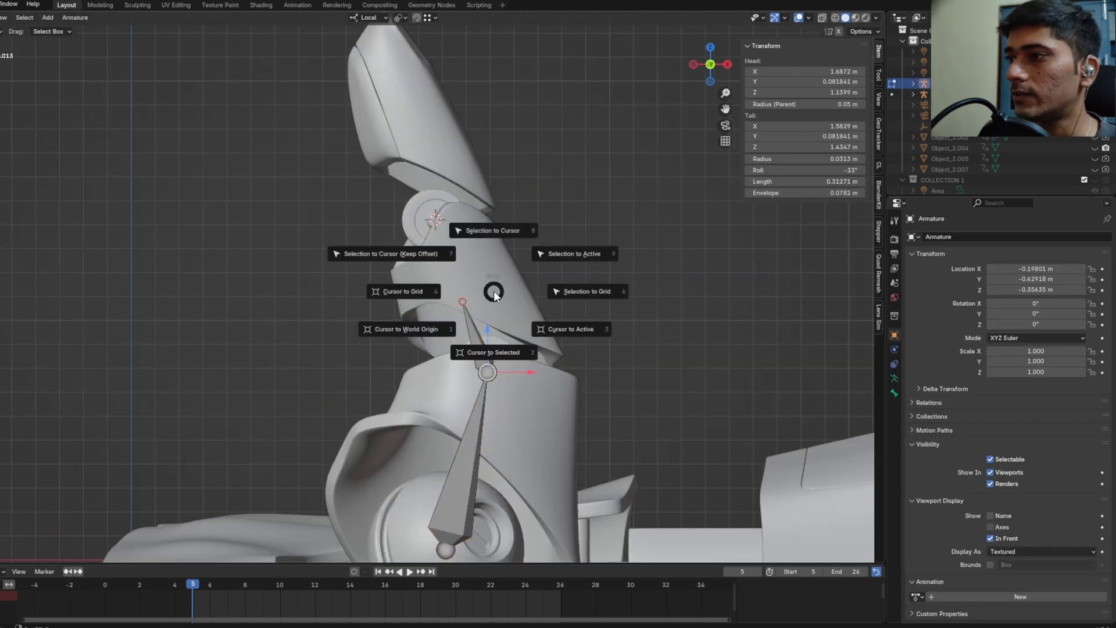
{"action": "left_click", "coordinate": [498, 233]}
{"action": "middle_click_drag", "start_coordinate": [543, 225], "coordinate": [535, 267], "text": "shift"}
{"action": "middle_click_drag", "start_coordinate": [535, 267], "coordinate": [525, 287]}
{"action": "key", "text": "KP_1"}
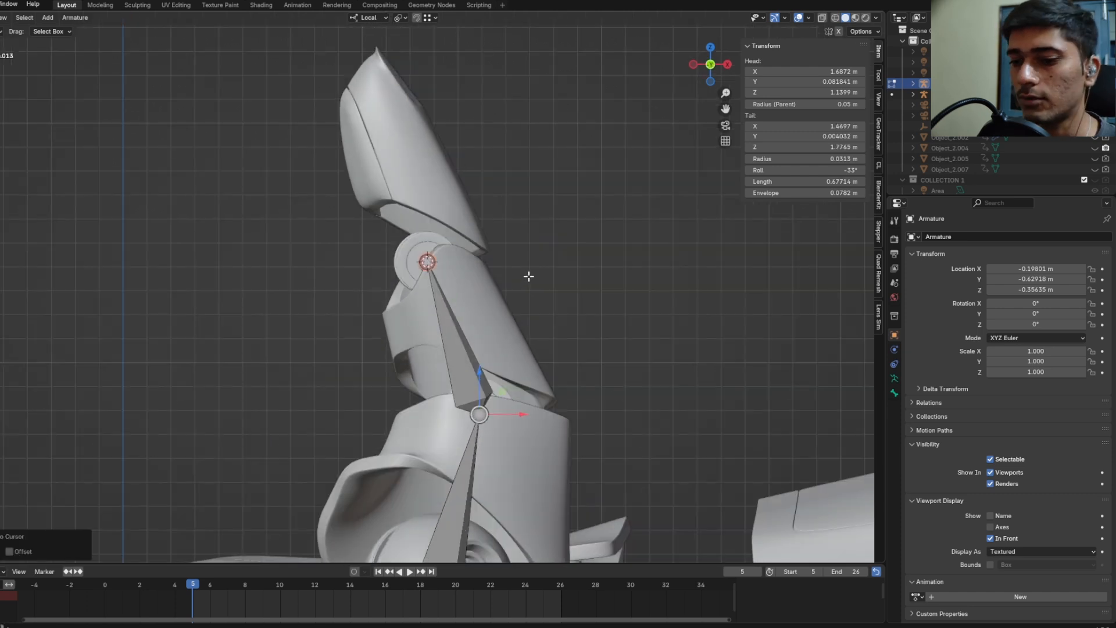
{"action": "key", "text": "e"}
{"action": "left_click", "coordinate": [476, 116]}
{"action": "middle_click_drag", "start_coordinate": [476, 115], "coordinate": [522, 235]}
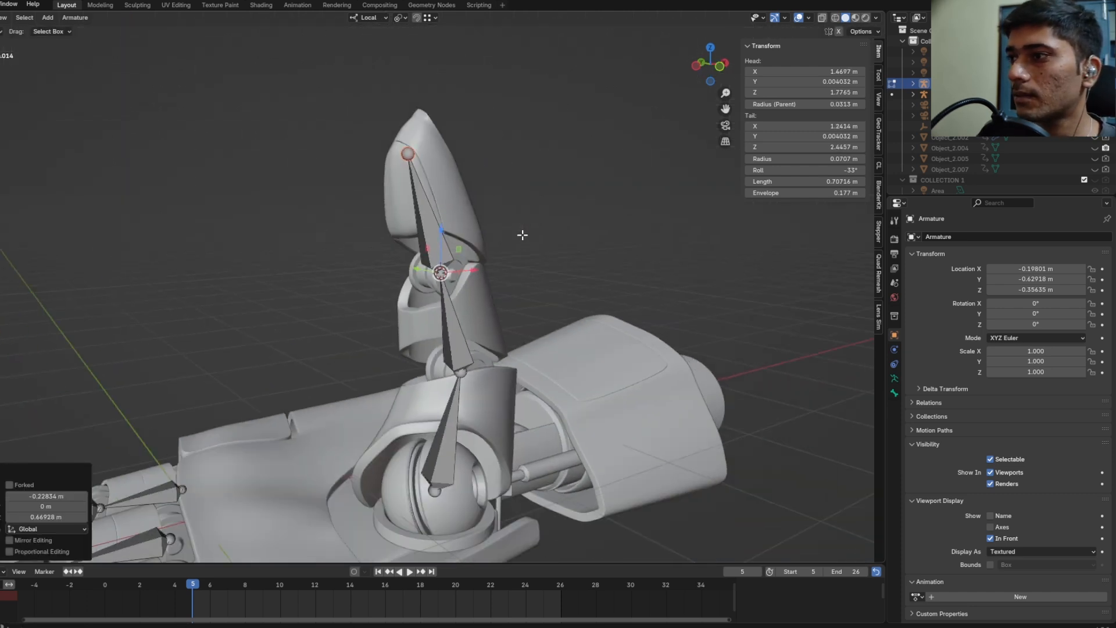
Step: Test-rotate the thumb's base bone (Bone.012) in Edit Mode to check its pivot, and undo the rotation
{"action": "scroll", "coordinate": [522, 235], "scroll_direction": "down", "scroll_amount": 1}
{"action": "middle_click_drag", "start_coordinate": [493, 278], "coordinate": [485, 204], "text": "shift"}
{"action": "left_click", "coordinate": [445, 353]}
{"action": "key", "text": "Tab"}
{"action": "key", "text": "Tab"}
{"action": "mouse_move", "coordinate": [448, 354]}
{"action": "middle_mouse_down"}
{"action": "mouse_move", "coordinate": [442, 364]}
{"action": "mouse_move", "coordinate": [442, 352]}
{"action": "middle_mouse_up"}
{"action": "key", "text": "KP_1"}
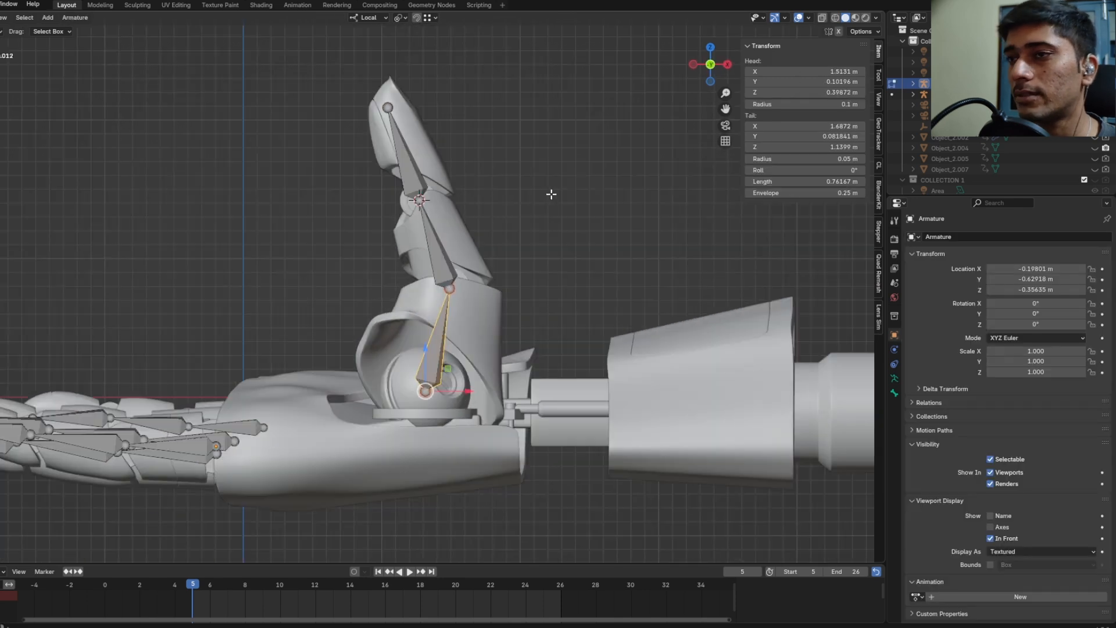
{"action": "middle_click_drag", "start_coordinate": [99, 97], "coordinate": [390, 312]}
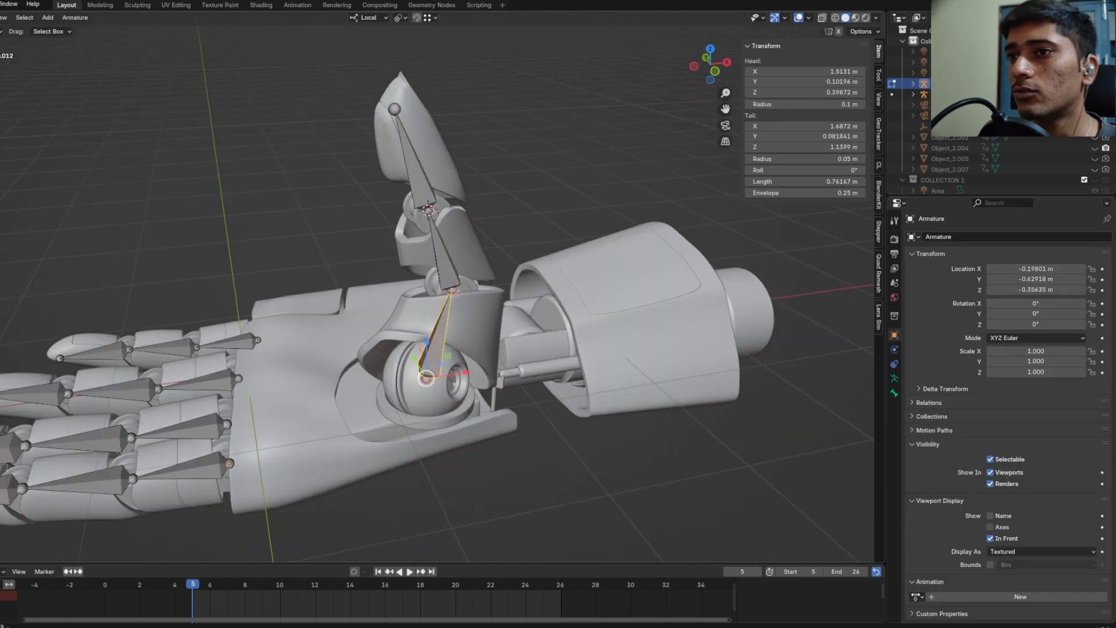
{"action": "middle_click_drag", "start_coordinate": [232, 282], "coordinate": [445, 420]}
{"action": "left_click_drag", "start_coordinate": [373, 375], "coordinate": [375, 363]}
{"action": "key", "text": "ctrl+z"}
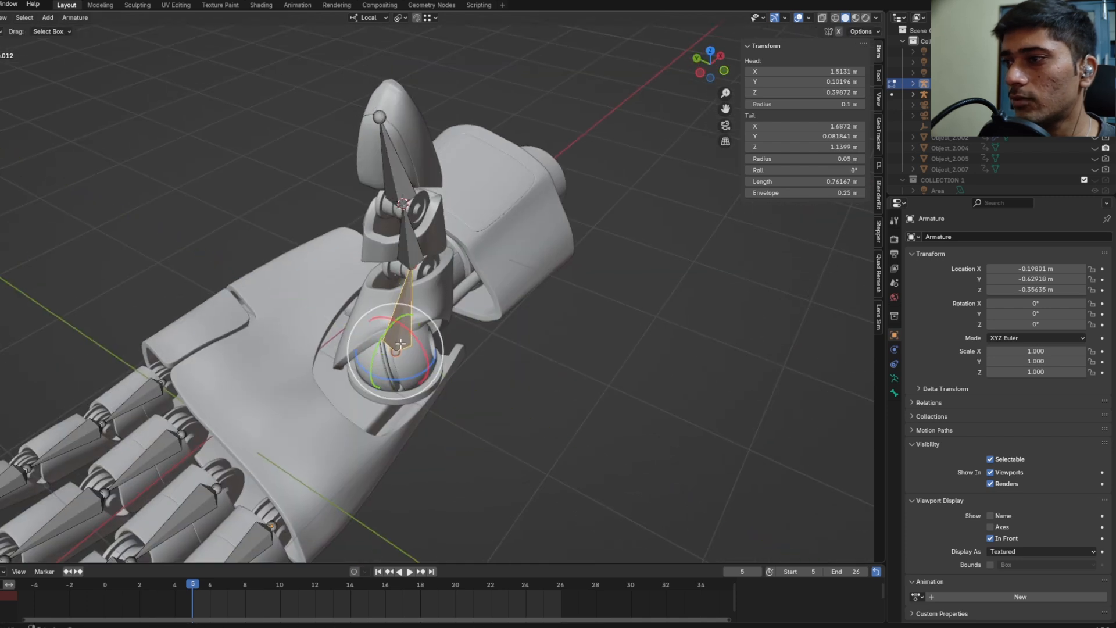
{"action": "middle_click_drag", "start_coordinate": [388, 317], "coordinate": [399, 252]}
Step: Test-rotate the thumb's middle bone (Bone.013) and tip bone (Bone.014) in Edit Mode, and undo the rotations
{"action": "left_click", "coordinate": [410, 248]}
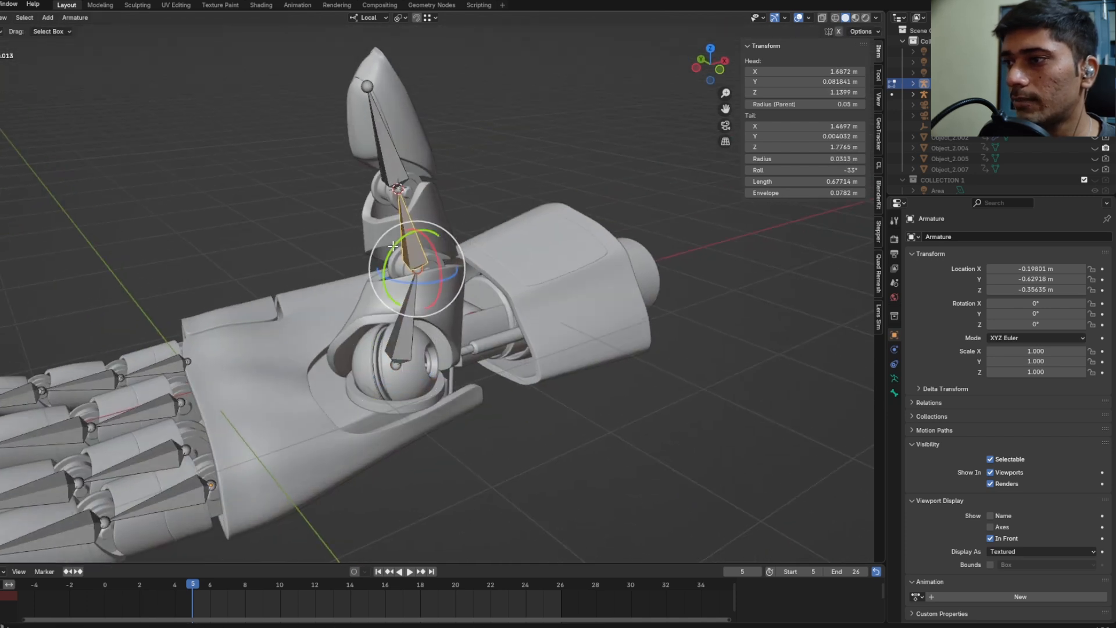
{"action": "left_click_drag", "start_coordinate": [393, 256], "coordinate": [393, 253]}
{"action": "middle_click_drag", "start_coordinate": [393, 254], "coordinate": [381, 250]}
{"action": "left_click", "coordinate": [384, 154]}
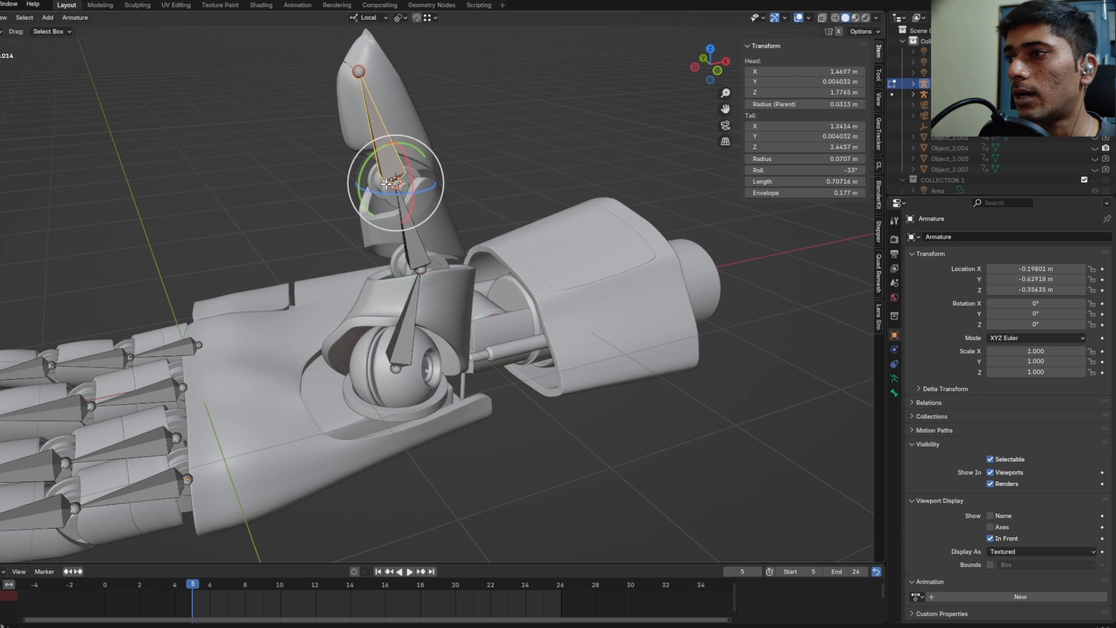
{"action": "left_click_drag", "start_coordinate": [350, 186], "coordinate": [349, 184]}
{"action": "key", "text": "ctrl+z"}
{"action": "middle_click_drag", "start_coordinate": [367, 199], "coordinate": [405, 153]}
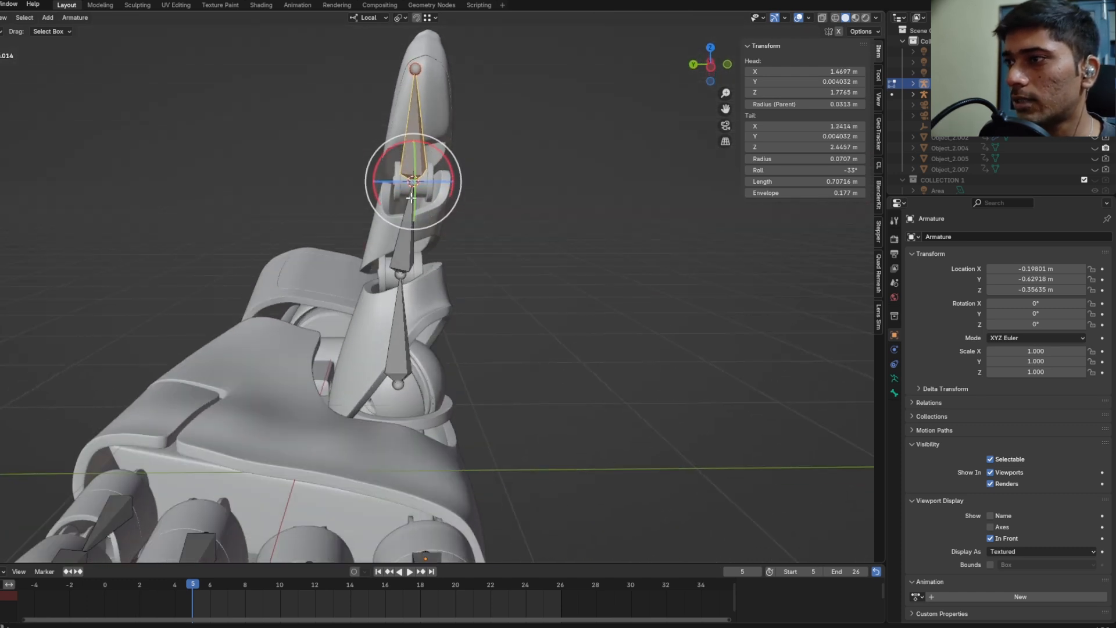
{"action": "middle_click_drag", "start_coordinate": [411, 198], "coordinate": [411, 188]}
Step: Test-rotate the thumb's middle bone once more, undo the rotation, and clear the bone selection
{"action": "left_click", "coordinate": [408, 250]}
{"action": "middle_click_drag", "start_coordinate": [408, 257], "coordinate": [407, 250]}
{"action": "left_click_drag", "start_coordinate": [402, 259], "coordinate": [405, 265]}
{"action": "key", "text": "ctrl+z"}
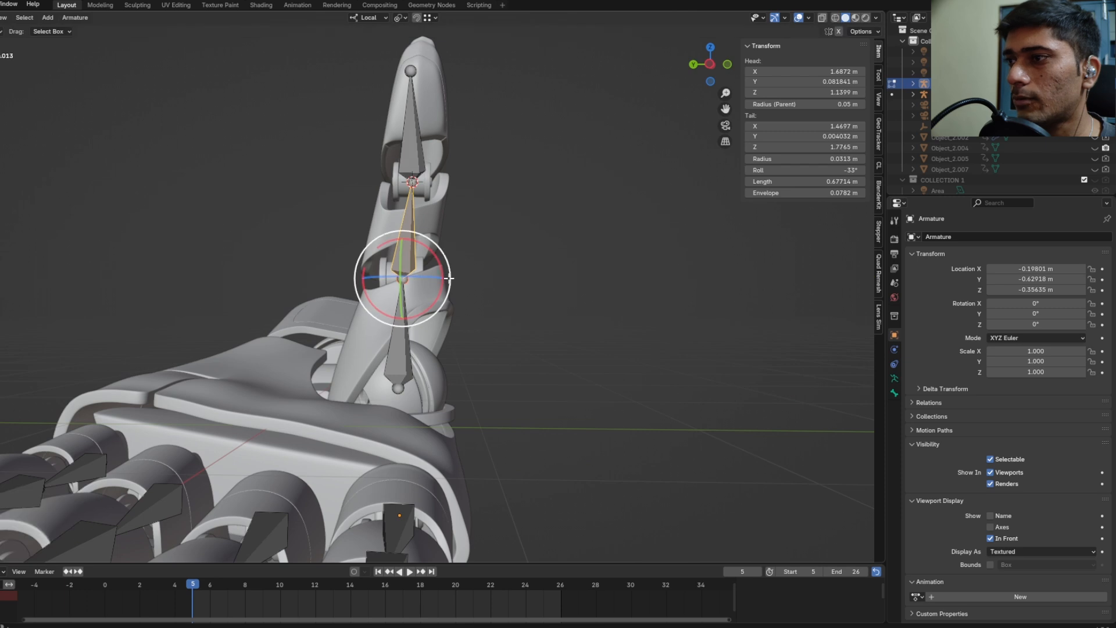
{"action": "middle_click_drag", "start_coordinate": [449, 278], "coordinate": [387, 285]}
{"action": "left_click", "coordinate": [404, 348]}
{"action": "left_click", "coordinate": [323, 253]}
{"action": "middle_click_drag", "start_coordinate": [322, 252], "coordinate": [492, 306]}
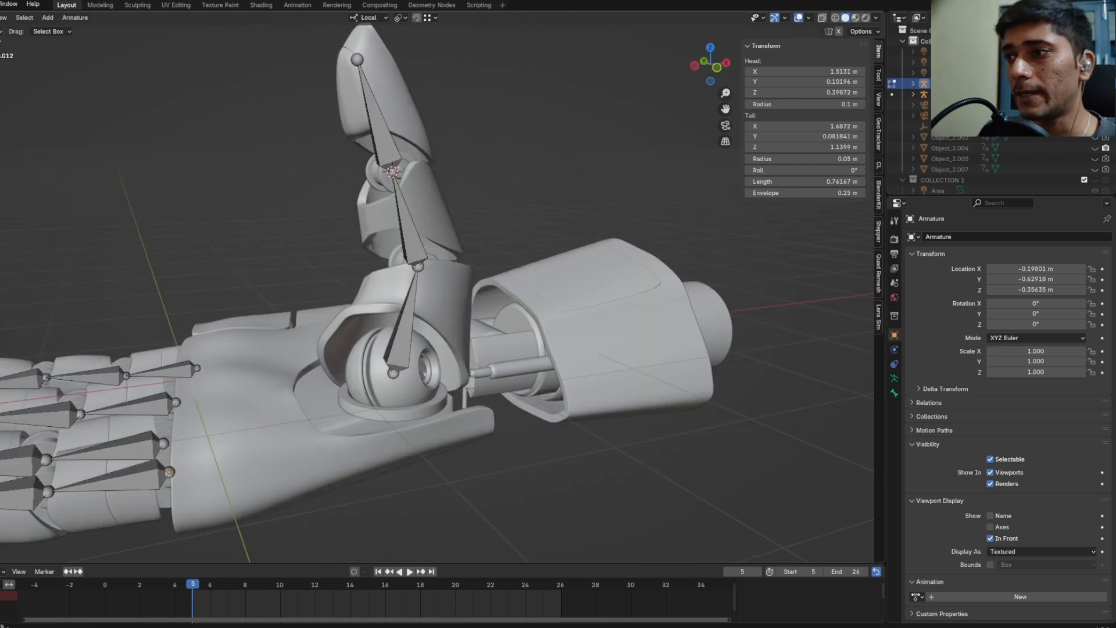
Step: Return to Object Mode and check the Lock Object Modes setting
{"action": "key", "text": "Tab"}
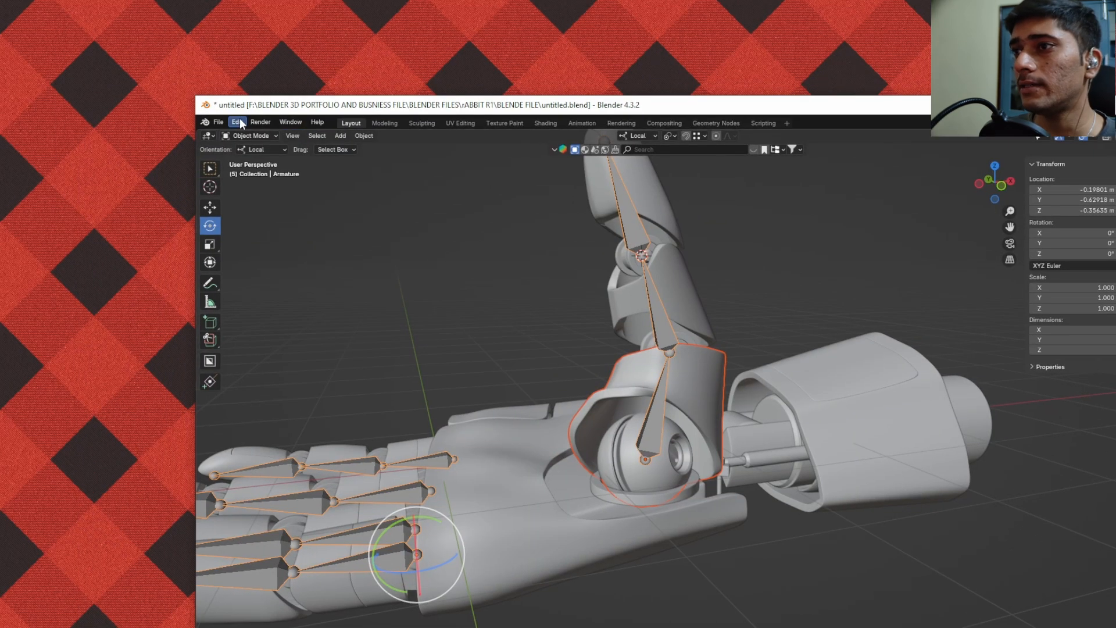
{"action": "left_click", "coordinate": [239, 122]}
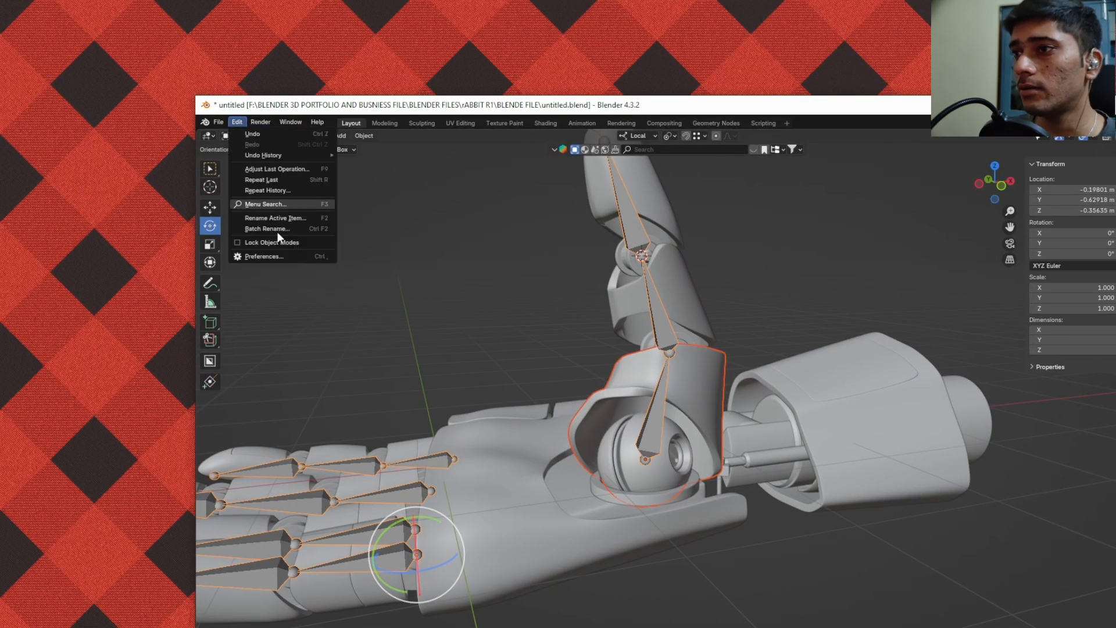
{"action": "left_click", "coordinate": [237, 122]}
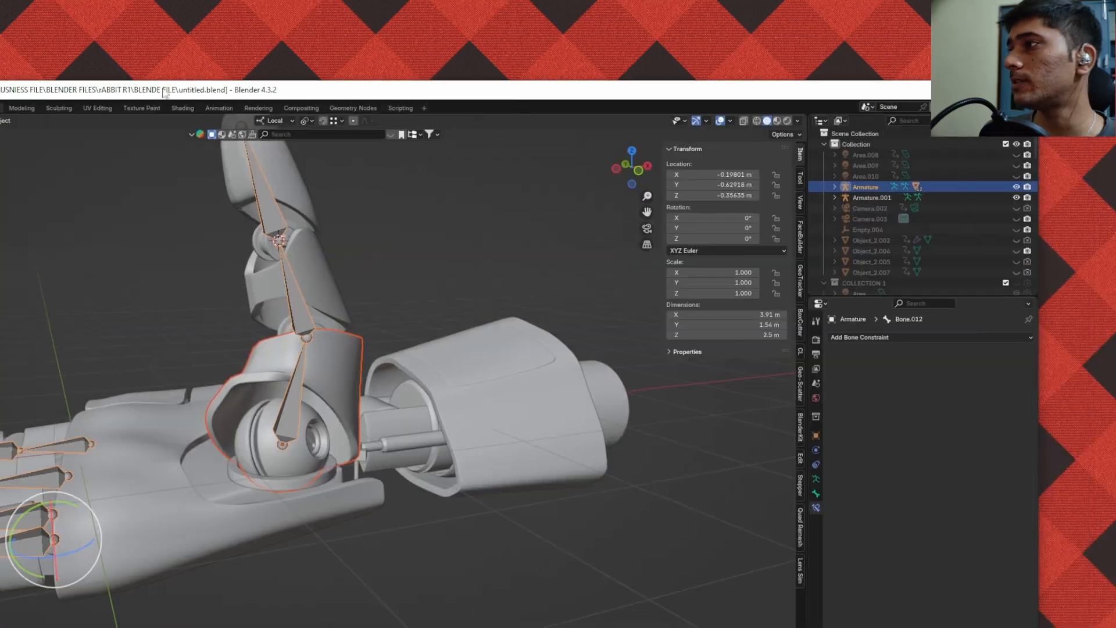
Step: Parent the thumb's base segment (Sphere.008_0) to the thumb's base bone (Bone.012) with the Bone option
{"action": "key", "text": "ctrl+Tab"}
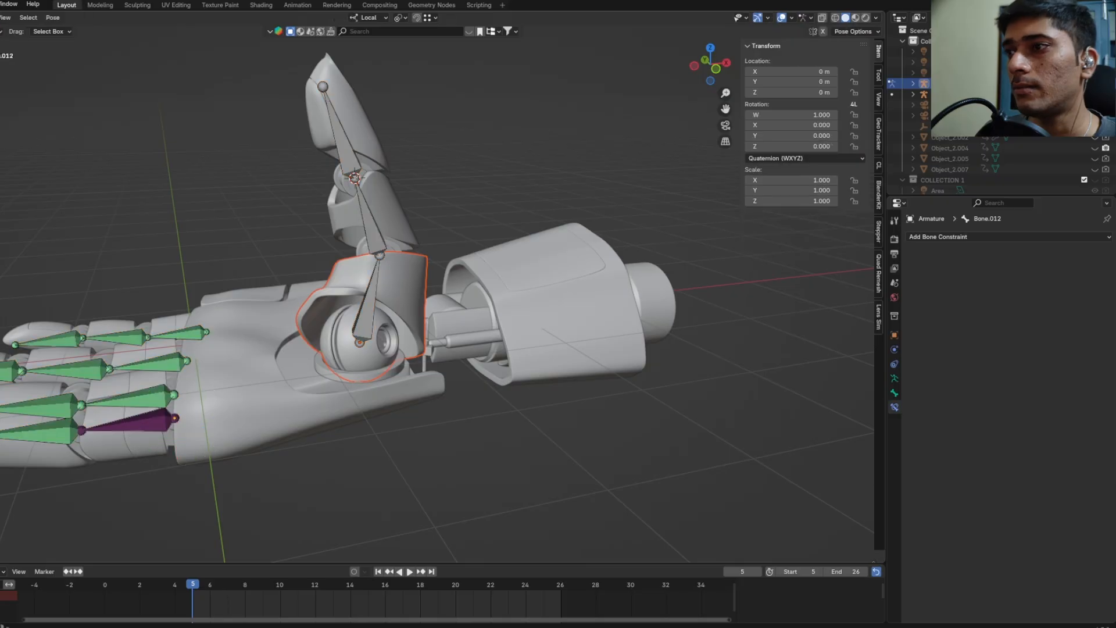
{"action": "left_click", "coordinate": [391, 278]}
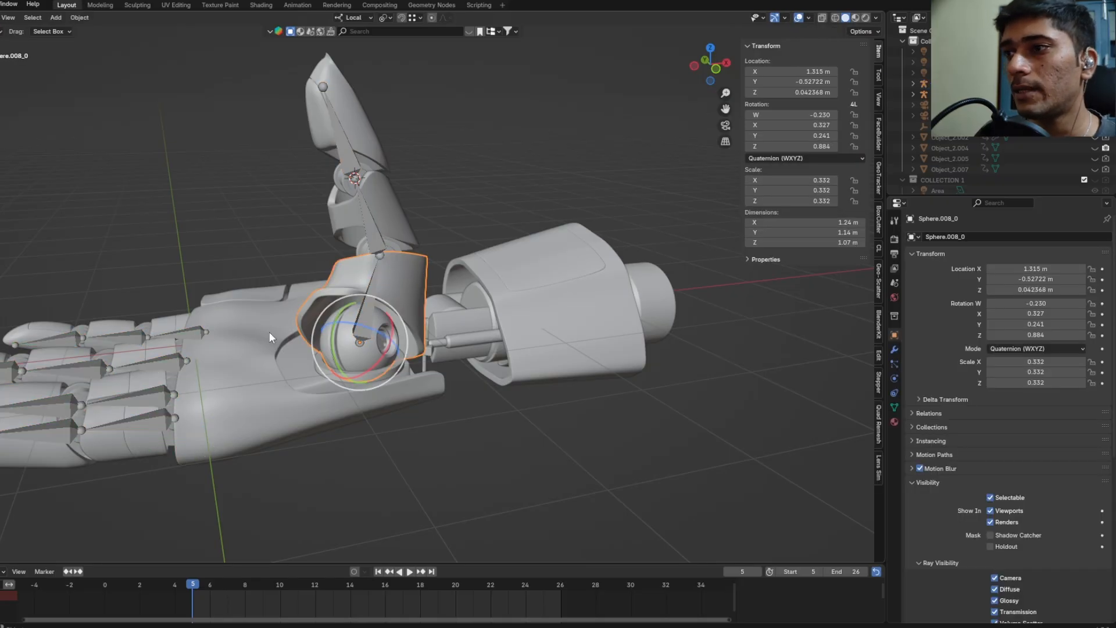
{"action": "left_click", "coordinate": [159, 403]}
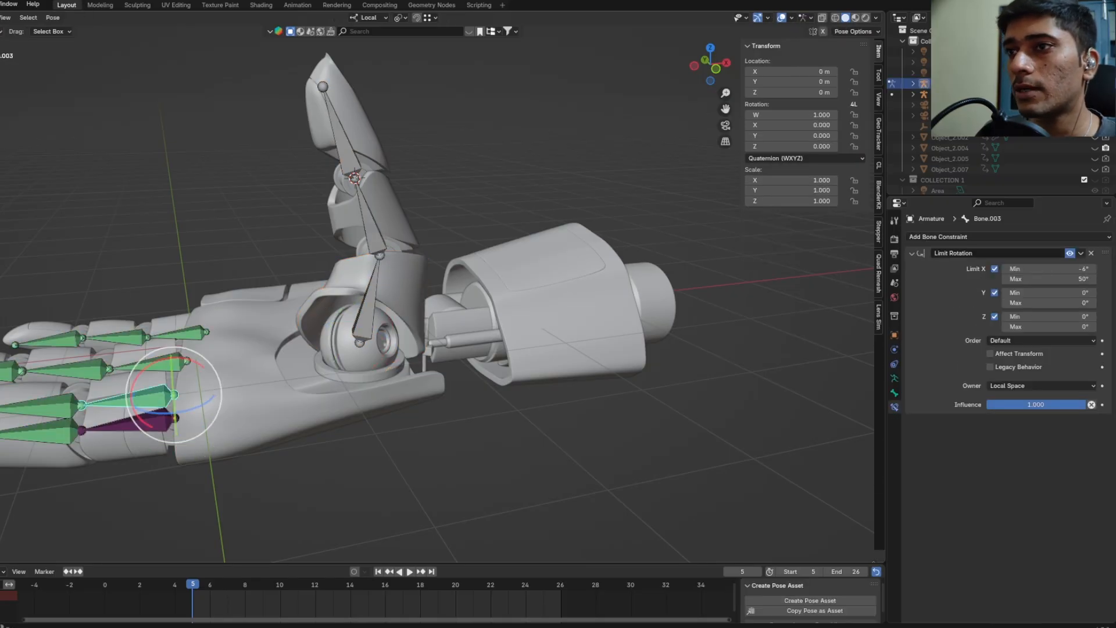
{"action": "left_click", "coordinate": [395, 281]}
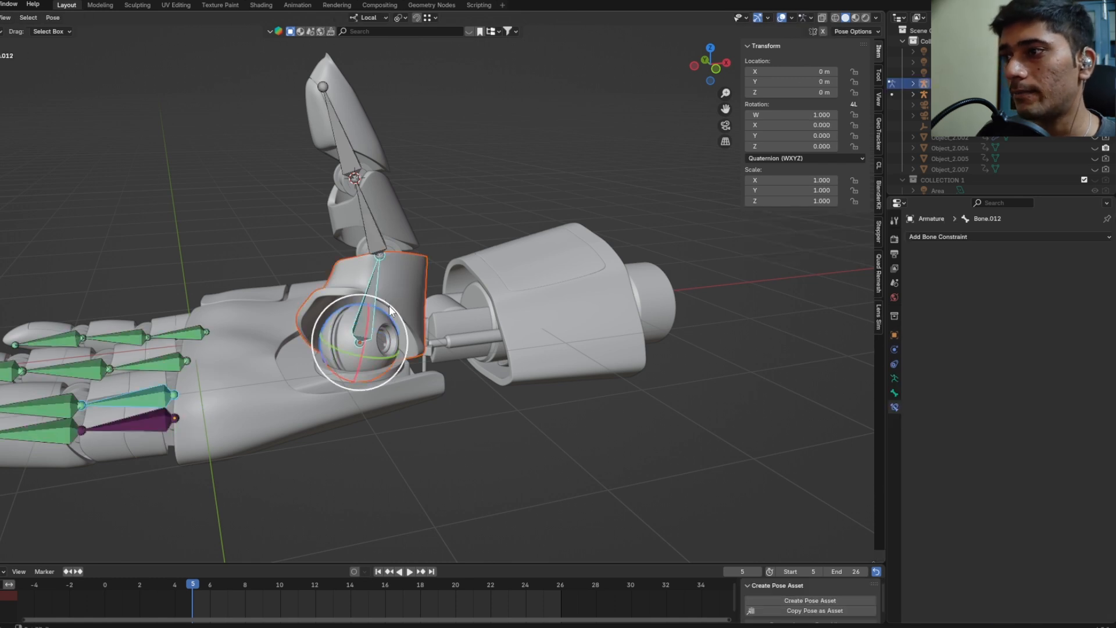
{"action": "middle_click_drag", "start_coordinate": [390, 311], "coordinate": [380, 297]}
{"action": "key", "text": "ctrl+p"}
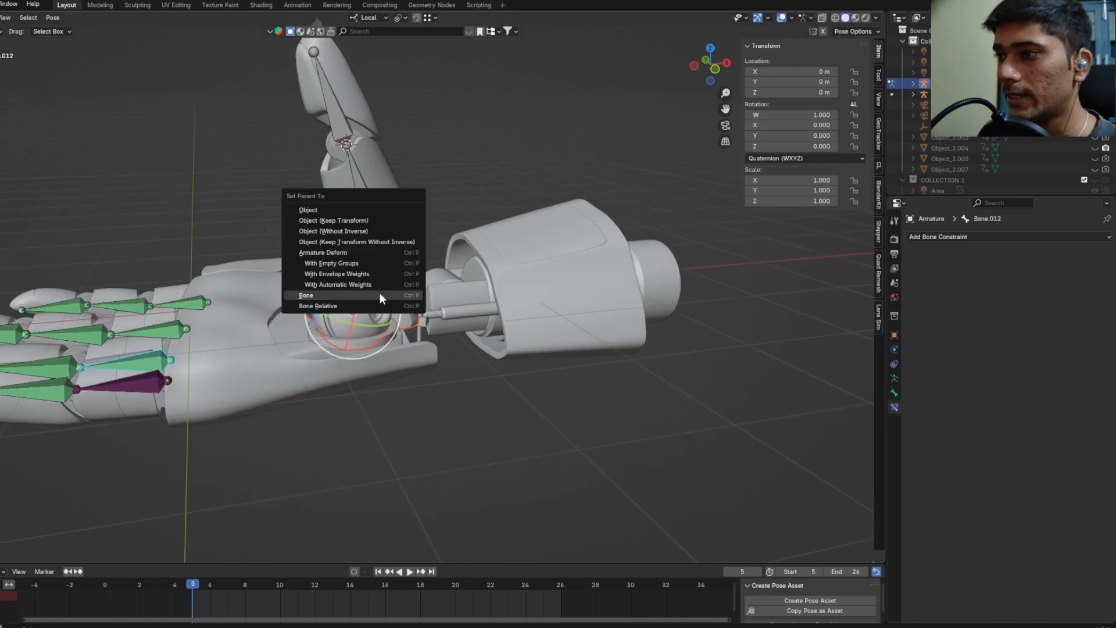
{"action": "left_click", "coordinate": [381, 295]}
Step: Parent the thumb's middle segment to the middle thumb bone (Bone.013) with the Bone option
{"action": "mouse_move", "coordinate": [396, 257]}
{"action": "middle_mouse_down"}
{"action": "mouse_move", "coordinate": [392, 197]}
{"action": "mouse_move", "coordinate": [407, 259]}
{"action": "middle_mouse_up"}
{"action": "left_click", "coordinate": [392, 198]}
{"action": "left_click", "coordinate": [368, 229]}
{"action": "middle_click_drag", "start_coordinate": [393, 219], "coordinate": [375, 240]}
{"action": "left_click", "coordinate": [380, 211]}
{"action": "left_click", "coordinate": [364, 226], "text": "shift"}
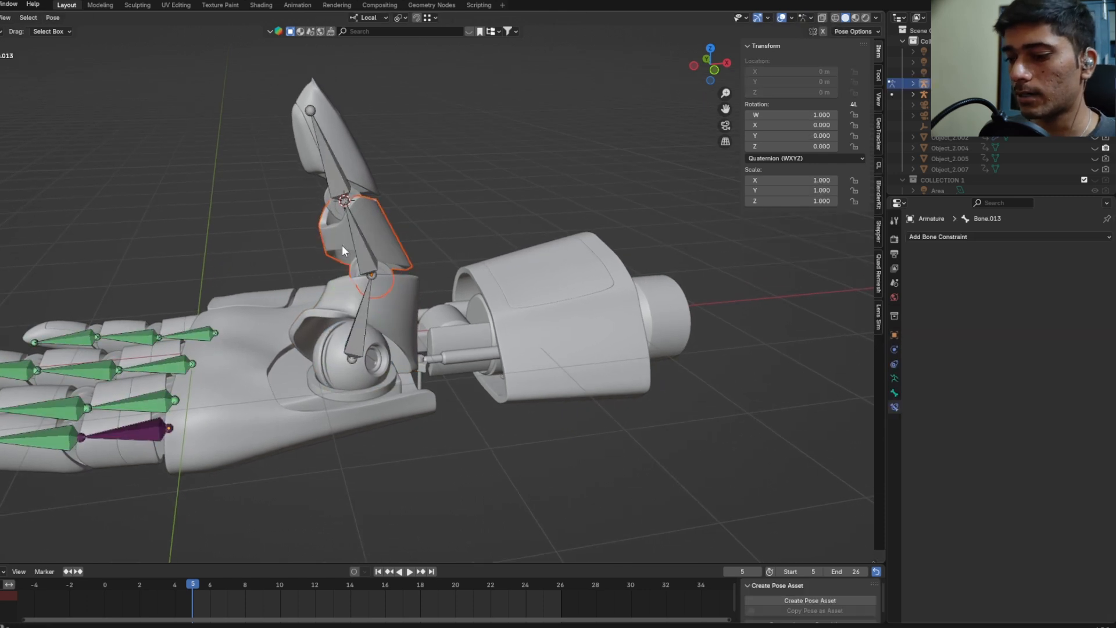
{"action": "left_click", "coordinate": [352, 231]}
{"action": "key", "text": "ctrl+p"}
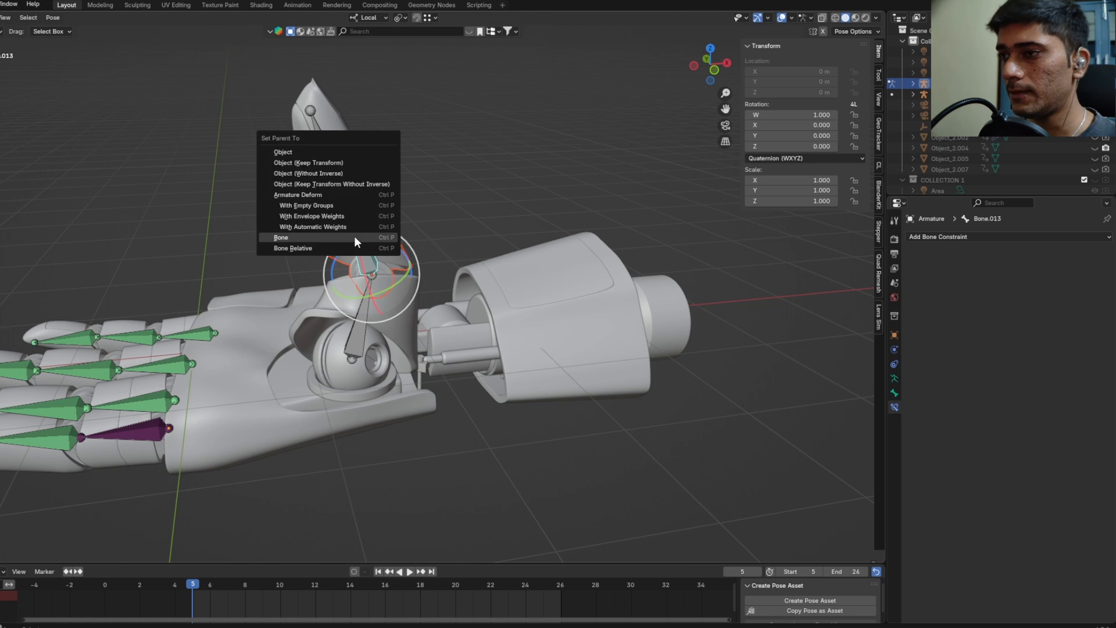
{"action": "left_click", "coordinate": [354, 236]}
Step: Try to parent the thumb's tip segment to the tip bone, then test-rotate the base bone and undo the rotation
{"action": "left_click", "coordinate": [337, 159]}
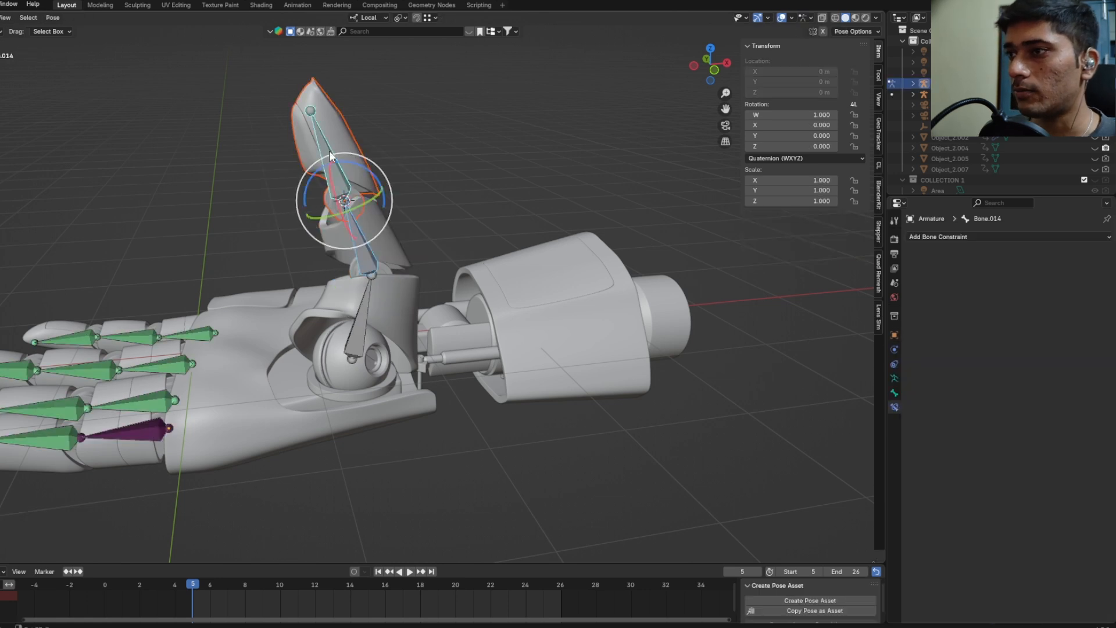
{"action": "key", "text": "ctrl+p"}
{"action": "left_click", "coordinate": [324, 158]}
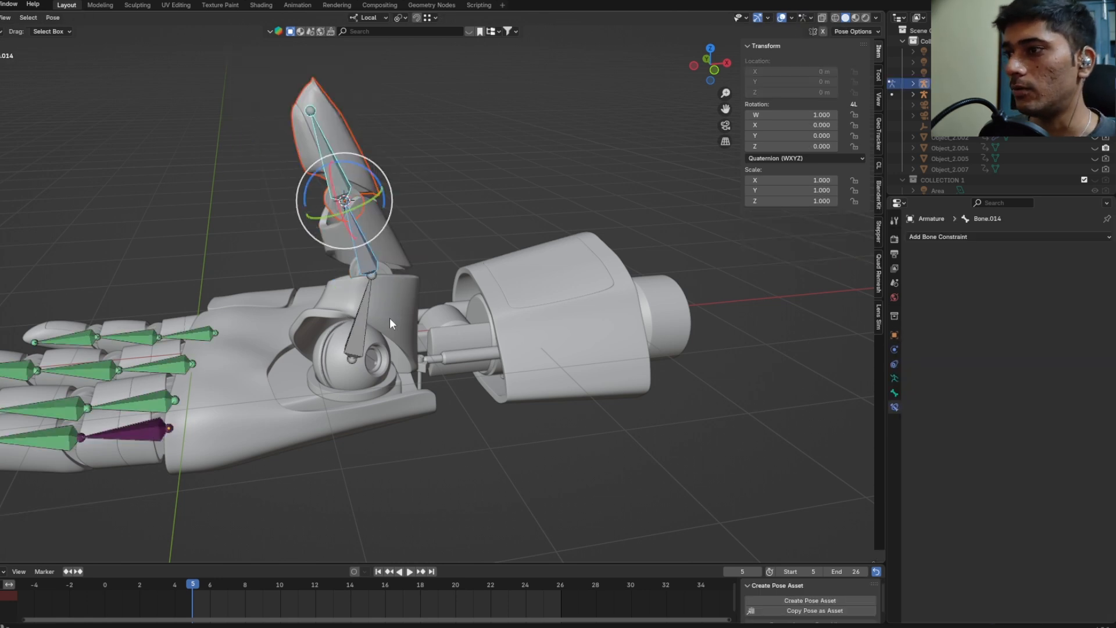
{"action": "left_click", "coordinate": [378, 323]}
{"action": "middle_click_drag", "start_coordinate": [378, 326], "coordinate": [377, 318], "text": "shift"}
{"action": "left_click_drag", "start_coordinate": [349, 303], "coordinate": [329, 162]}
{"action": "key", "text": "ctrl+z"}
Step: Parent the thumb's tip segment to the tip bone (Bone.014) alone with the Bone option
{"action": "left_click", "coordinate": [329, 163]}
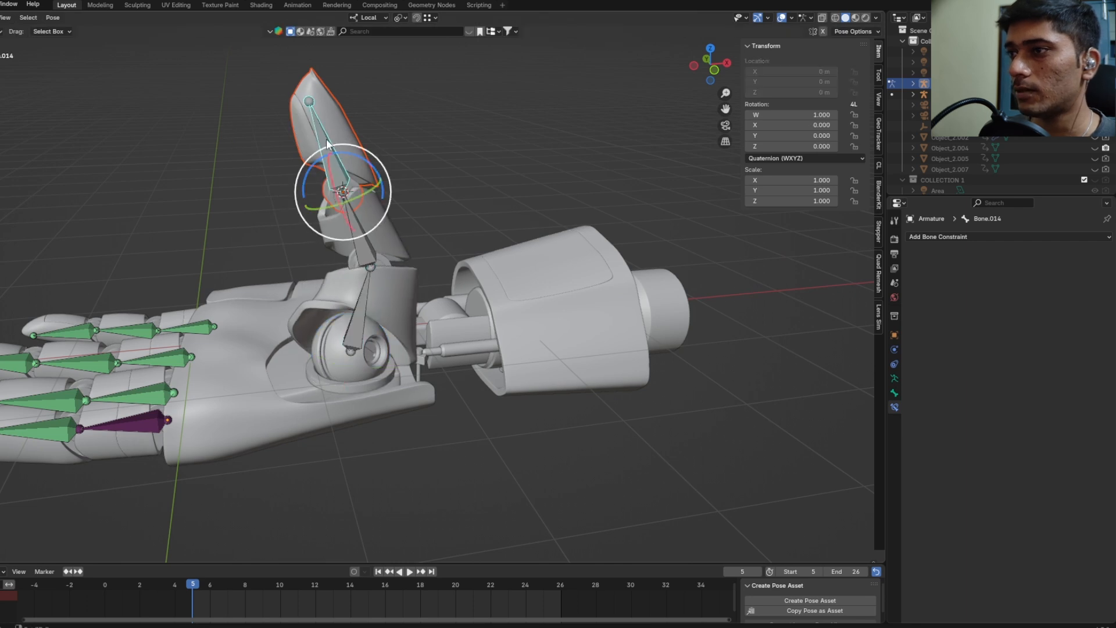
{"action": "key", "text": "ctrl+p"}
{"action": "left_click", "coordinate": [326, 140]}
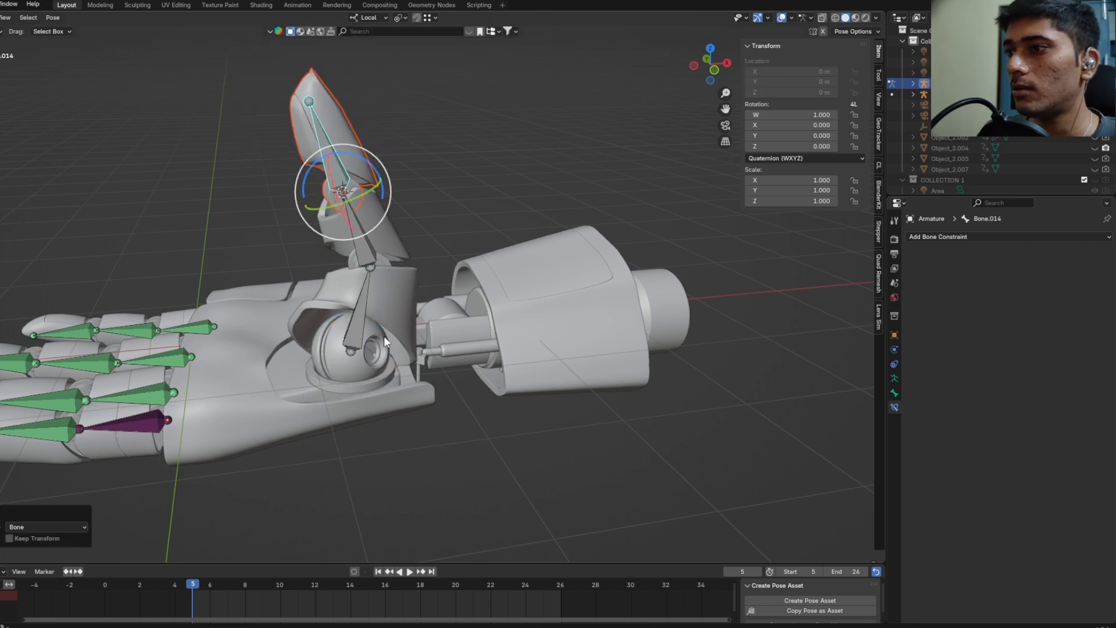
Step: Test-rotate the thumb's base bone and middle bone in Pose Mode to check that the segments follow, and undo each rotation
{"action": "left_click", "coordinate": [355, 329]}
{"action": "left_click_drag", "start_coordinate": [347, 313], "coordinate": [314, 294]}
{"action": "key", "text": "ctrl+z"}
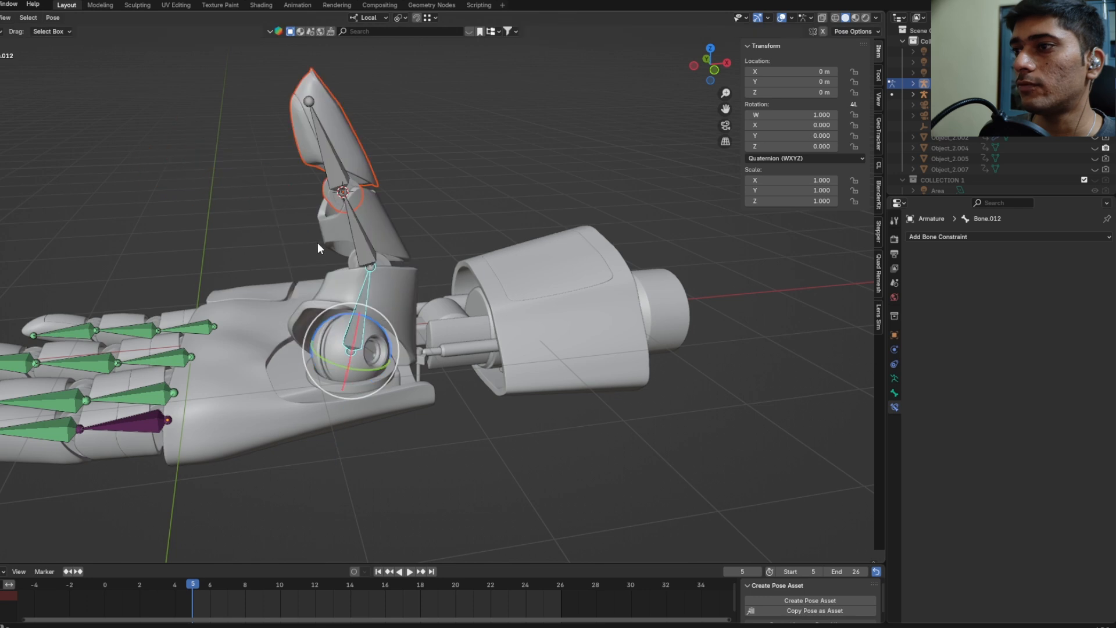
{"action": "left_click", "coordinate": [337, 234]}
{"action": "left_click", "coordinate": [363, 249], "text": "shift"}
{"action": "left_click_drag", "start_coordinate": [349, 236], "coordinate": [347, 237]}
{"action": "key", "text": "ctrl+z"}
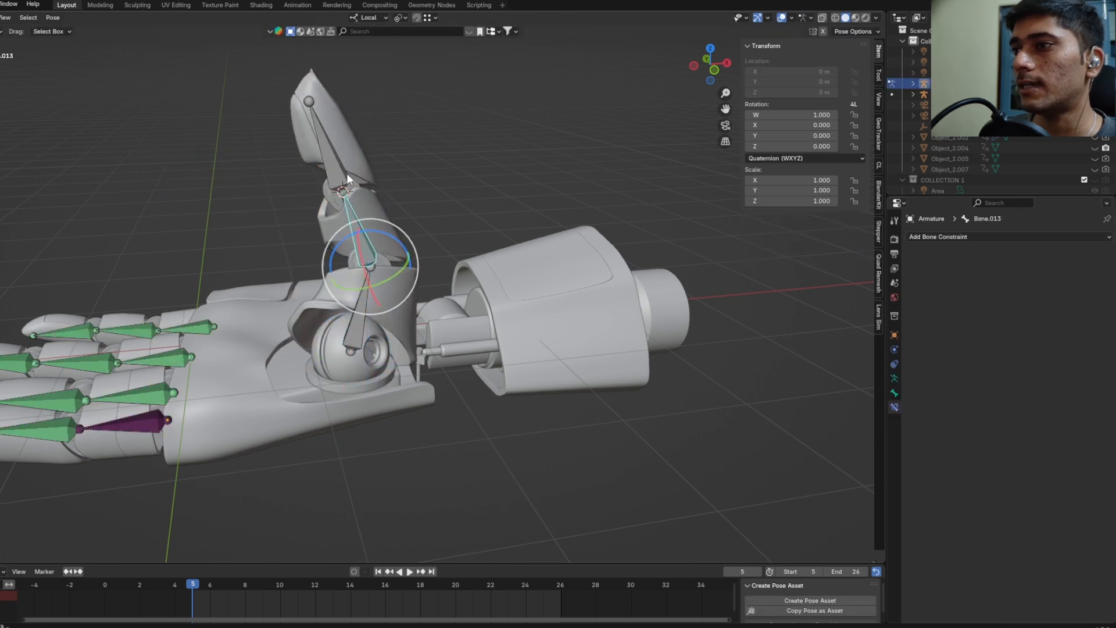
Step: Test-rotate the thumb's tip bone in Pose Mode and undo the rotation
{"action": "left_click", "coordinate": [341, 170]}
{"action": "left_click_drag", "start_coordinate": [313, 169], "coordinate": [283, 183]}
{"action": "key", "text": "ctrl+z"}
{"action": "middle_click_drag", "start_coordinate": [381, 195], "coordinate": [445, 219]}
{"action": "key", "text": "ctrl+z"}
{"action": "middle_click_drag", "start_coordinate": [435, 276], "coordinate": [372, 249]}
Step: Test-rotate the thumb's base bone (Bone.012) freely with trackball rotation and undo it
{"action": "left_click", "coordinate": [368, 250]}
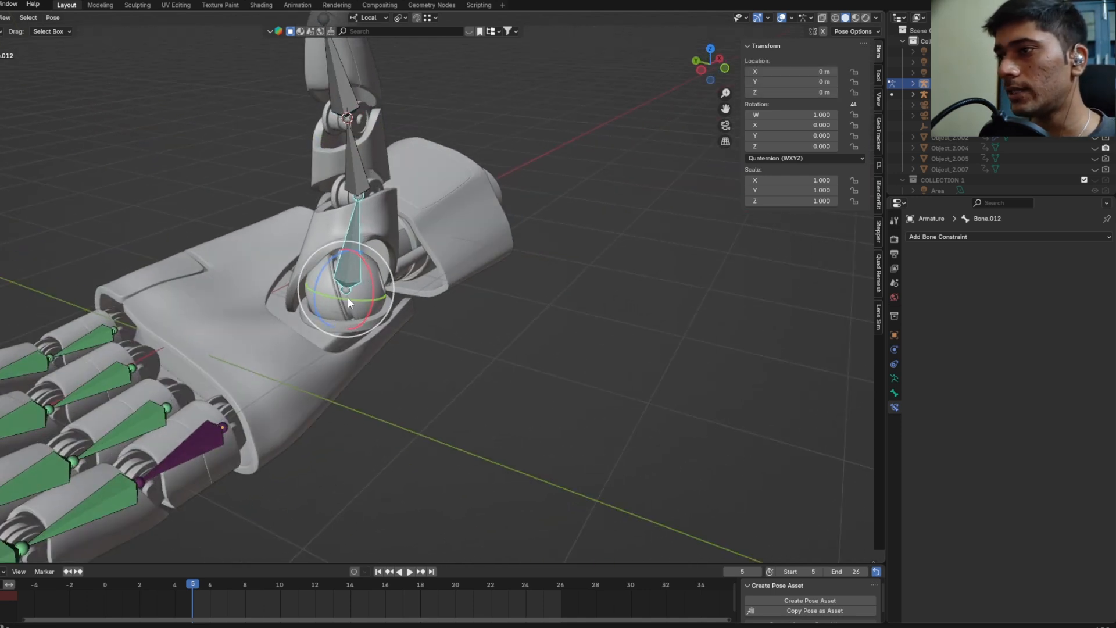
{"action": "key", "text": "r"}
{"action": "key", "text": "r"}
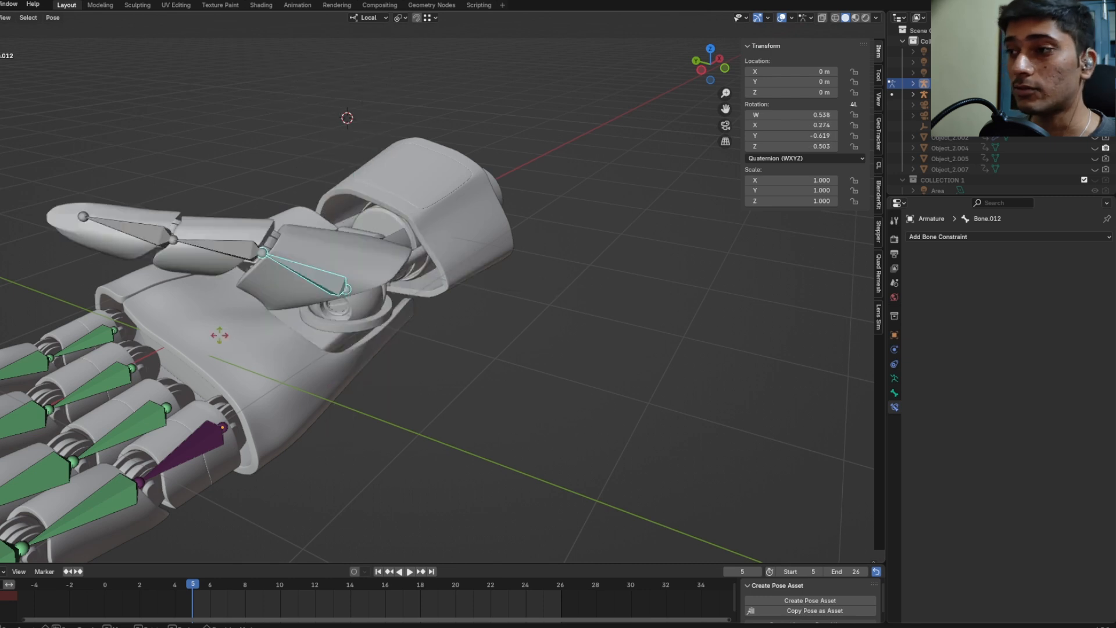
{"action": "left_click", "coordinate": [297, 288]}
{"action": "scroll", "coordinate": [298, 288], "scroll_direction": "up", "scroll_amount": 6}
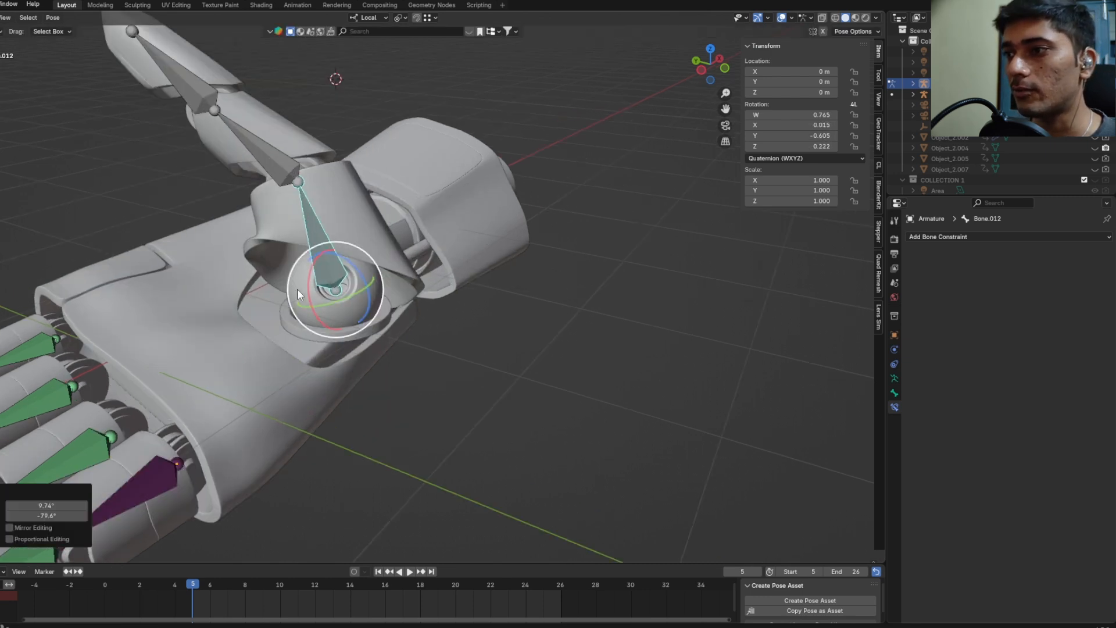
{"action": "key", "text": "ctrl+z"}
Step: Tilt the thumb's base bone slightly with trackball rotation, and undo two further test rotations around its ball joint
{"action": "left_click_drag", "start_coordinate": [369, 332], "coordinate": [365, 334]}
{"action": "middle_click_drag", "start_coordinate": [365, 333], "coordinate": [333, 337]}
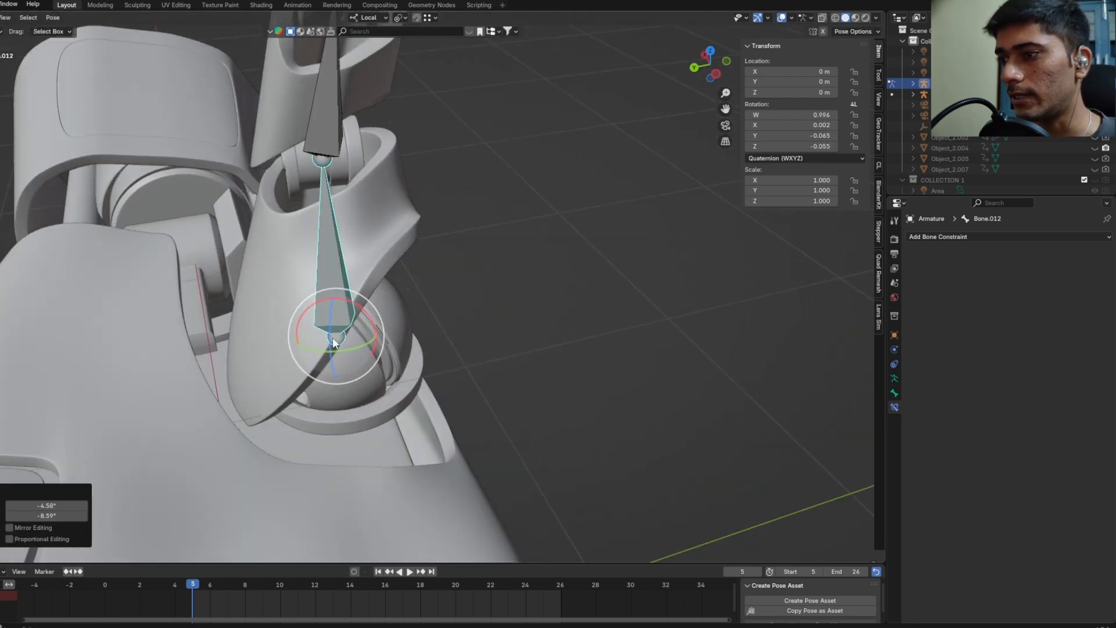
{"action": "mouse_move", "coordinate": [332, 337]}
{"action": "left_mouse_down"}
{"action": "mouse_move", "coordinate": [299, 291]}
{"action": "mouse_move", "coordinate": [424, 456]}
{"action": "mouse_move", "coordinate": [200, 319]}
{"action": "mouse_move", "coordinate": [331, 346]}
{"action": "left_mouse_up"}
{"action": "key", "text": "ctrl+z"}
{"action": "mouse_move", "coordinate": [364, 355]}
{"action": "middle_mouse_down"}
{"action": "mouse_move", "coordinate": [398, 364]}
{"action": "mouse_move", "coordinate": [385, 357]}
{"action": "middle_mouse_up"}
{"action": "left_click_drag", "start_coordinate": [385, 357], "coordinate": [371, 319]}
{"action": "key", "text": "ctrl+z"}
{"action": "middle_click_drag", "start_coordinate": [371, 319], "coordinate": [448, 225]}
Step: Test-rotate the thumb's middle bone (Bone.013) about 25° around its local Z axis and undo the rotation
{"action": "left_click", "coordinate": [442, 274]}
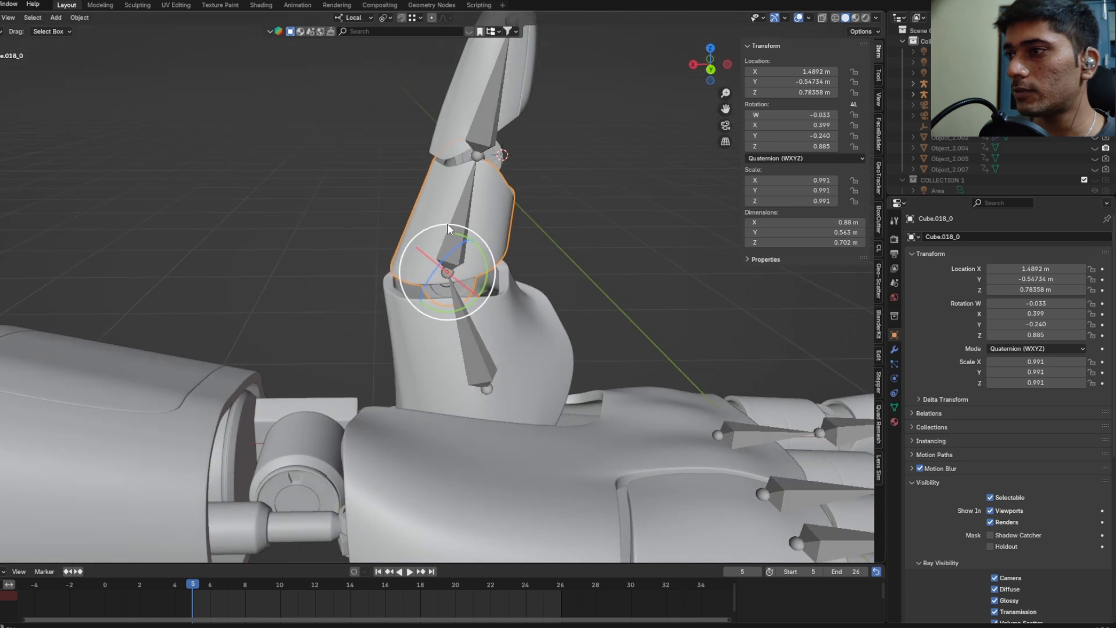
{"action": "left_click", "coordinate": [466, 216]}
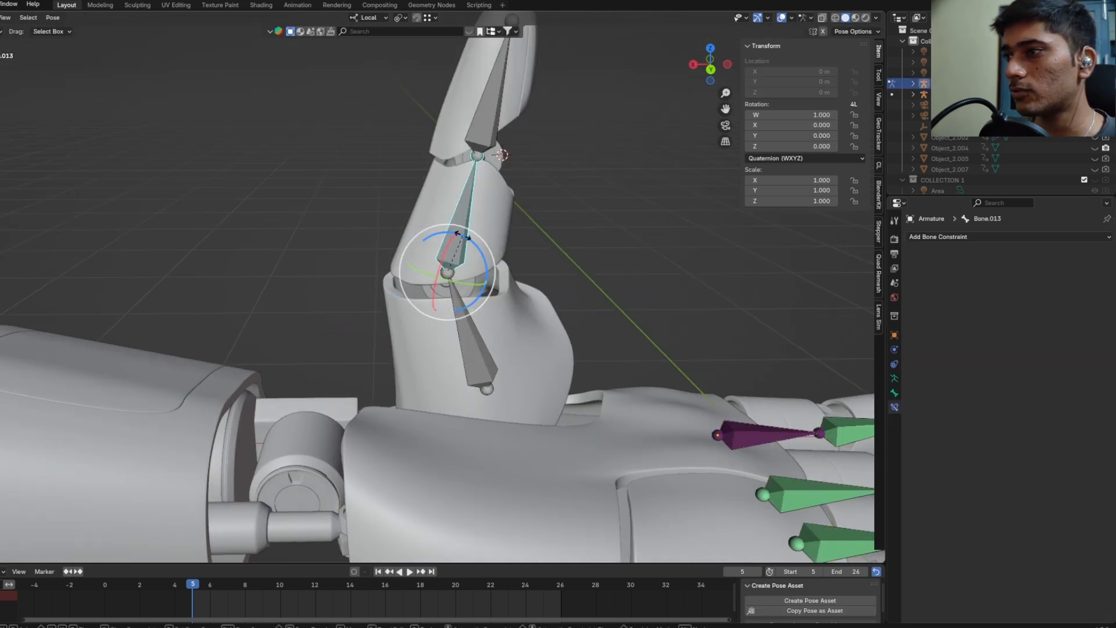
{"action": "left_click_drag", "start_coordinate": [462, 235], "coordinate": [477, 246]}
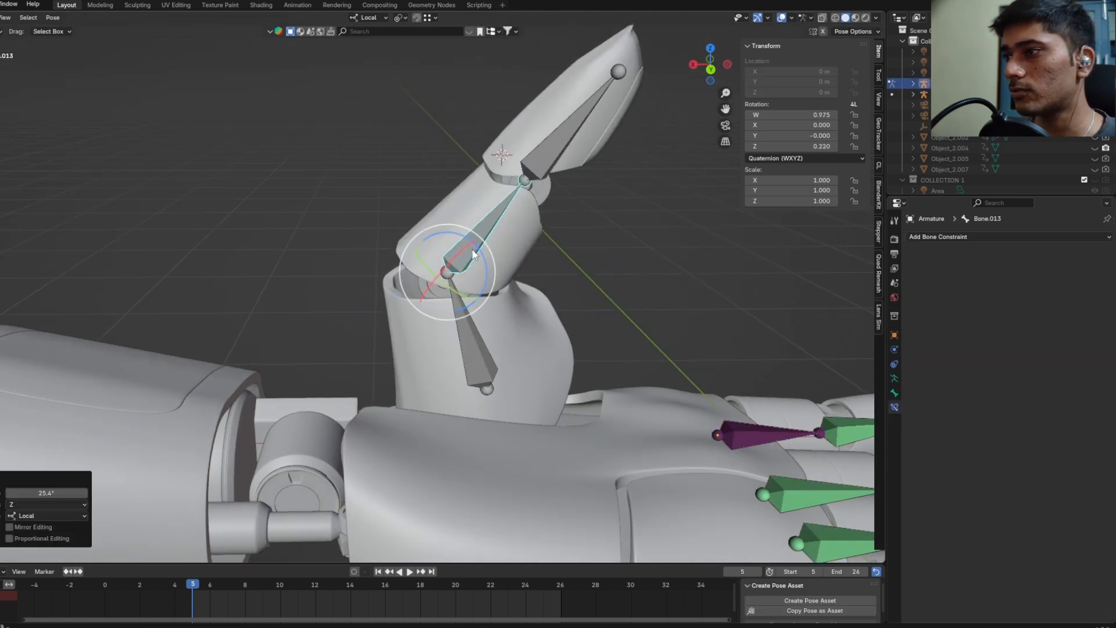
{"action": "key", "text": "ctrl+z"}
Step: Test-rotate the base bone of the finger nearest the thumb to check its limited curl, and undo the rotation
{"action": "scroll", "coordinate": [515, 224], "scroll_direction": "down", "scroll_amount": 3}
{"action": "middle_click_drag", "start_coordinate": [515, 224], "coordinate": [588, 250]}
{"action": "left_click", "coordinate": [298, 389]}
{"action": "middle_click_drag", "start_coordinate": [300, 389], "coordinate": [351, 365]}
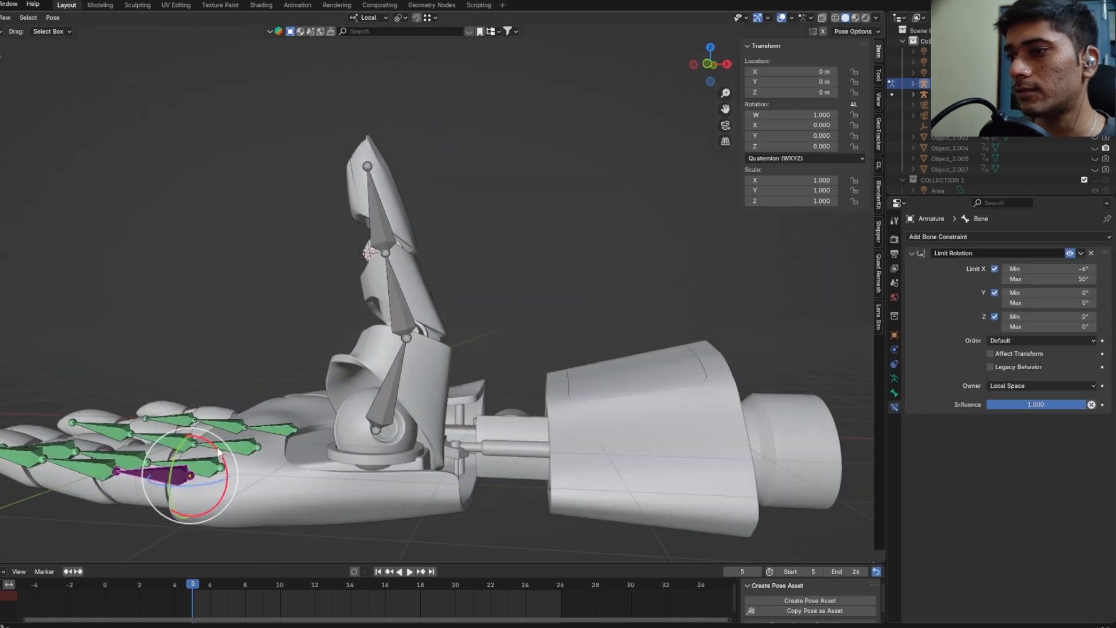
{"action": "left_click_drag", "start_coordinate": [217, 453], "coordinate": [239, 416]}
{"action": "key", "text": "ctrl+z"}
Step: Add a Copy Rotation constraint to the thumb's tip bone (Bone.014) with the middle bone (Bone.013) as target
{"action": "middle_click_drag", "start_coordinate": [408, 318], "coordinate": [421, 370]}
{"action": "left_click", "coordinate": [403, 327]}
{"action": "left_click", "coordinate": [407, 258]}
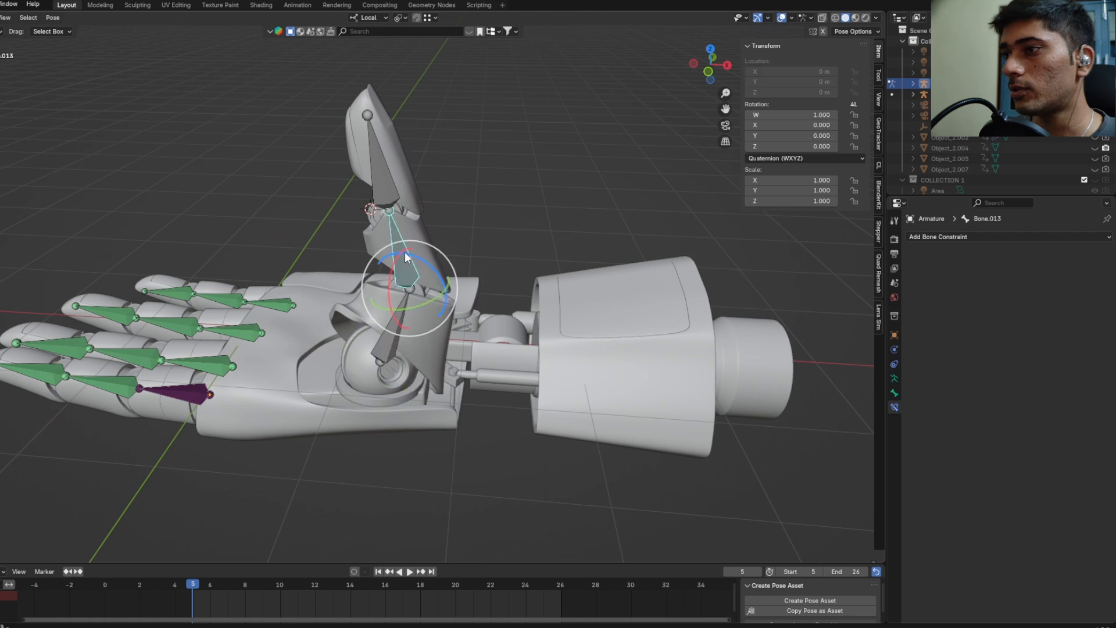
{"action": "left_click", "coordinate": [380, 178]}
{"action": "middle_click_drag", "start_coordinate": [381, 178], "coordinate": [448, 264]}
{"action": "key", "text": "ctrl+shift+c"}
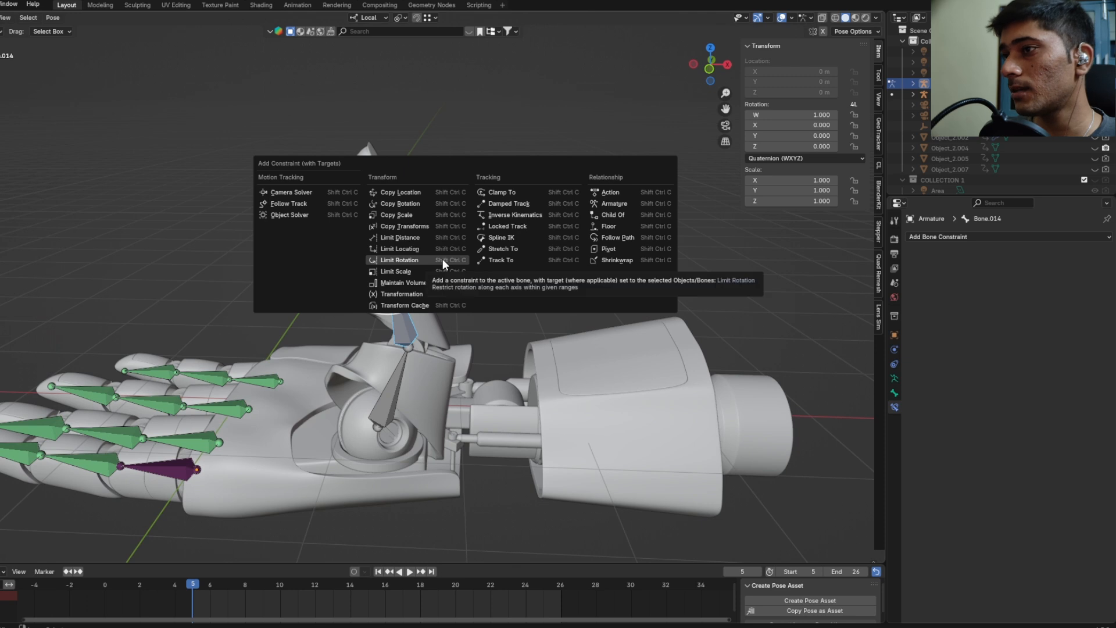
{"action": "left_click", "coordinate": [444, 206]}
Step: Set both the target and owner of the tip bone's Copy Rotation constraint to Local Space
{"action": "middle_click_drag", "start_coordinate": [464, 274], "coordinate": [479, 270]}
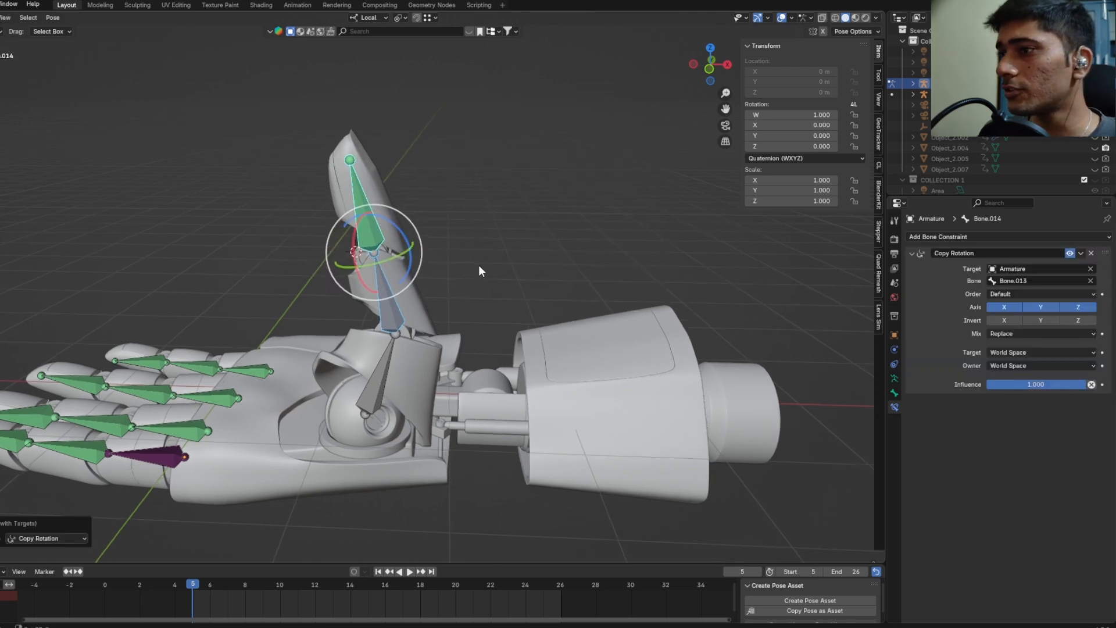
{"action": "left_click", "coordinate": [1043, 352]}
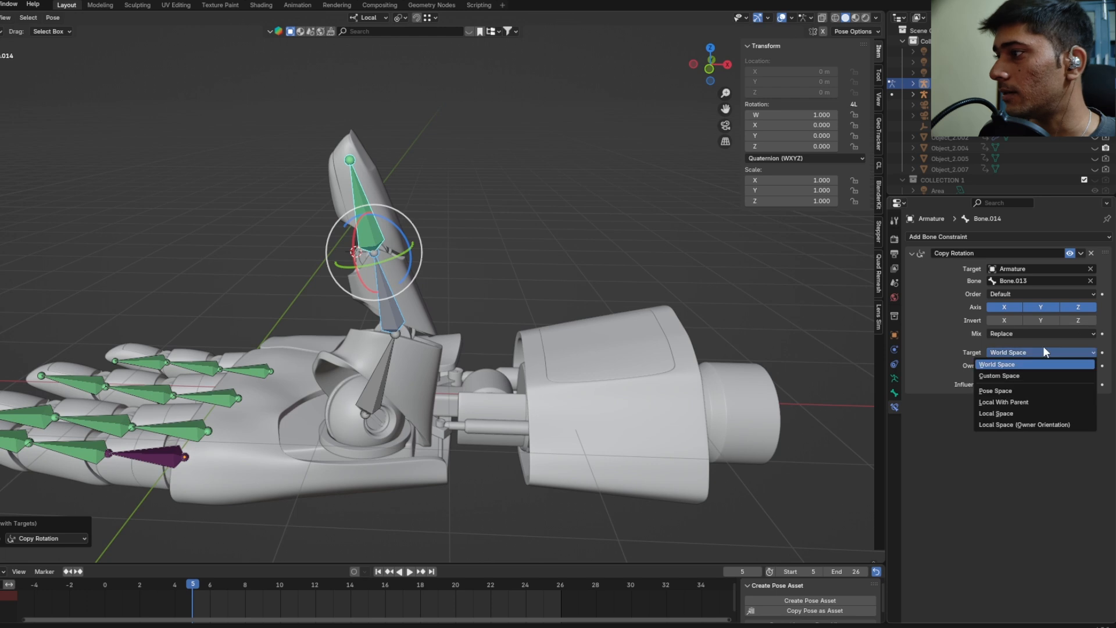
{"action": "left_click", "coordinate": [1007, 412]}
{"action": "left_click", "coordinate": [1014, 366]}
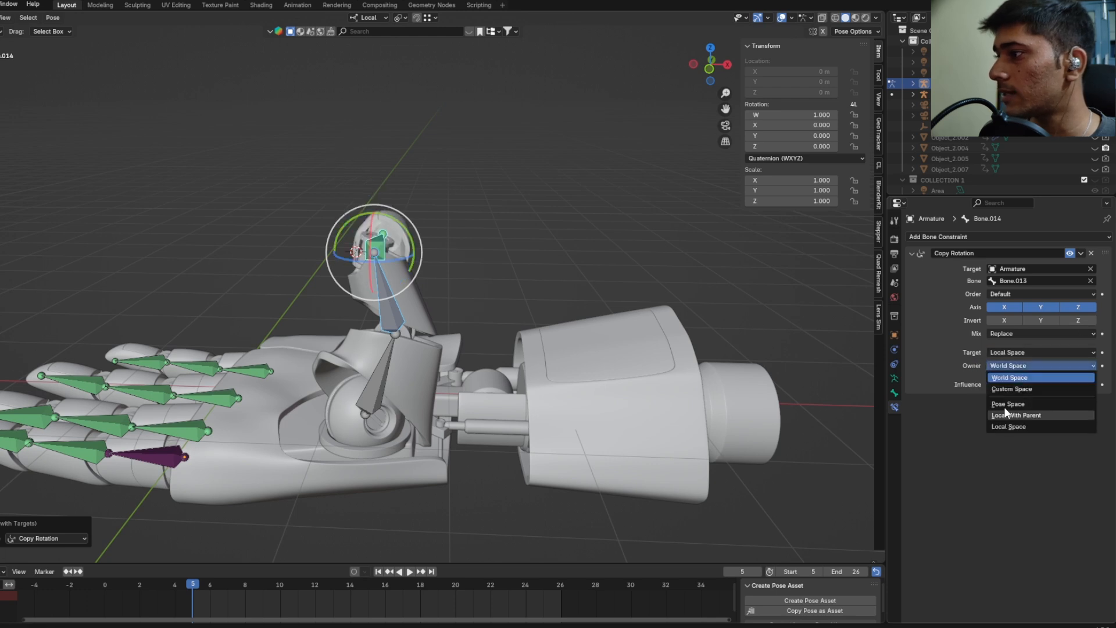
{"action": "left_click", "coordinate": [1007, 423]}
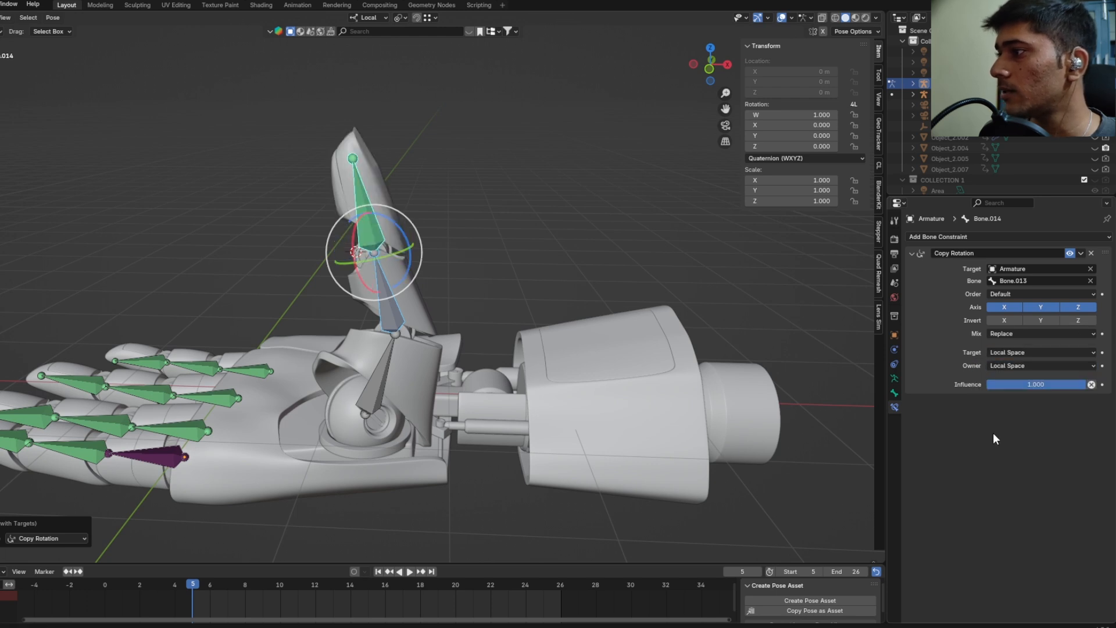
Step: Test-rotate the thumb's middle bone around its local Z axis to check that the tip bone copies the curl
{"action": "left_click", "coordinate": [401, 308]}
{"action": "key", "text": "r"}
{"action": "key", "text": "z"}
{"action": "left_click_drag", "start_coordinate": [376, 297], "coordinate": [412, 316]}
{"action": "middle_click_drag", "start_coordinate": [412, 317], "coordinate": [414, 347]}
{"action": "left_click_drag", "start_coordinate": [421, 297], "coordinate": [428, 294]}
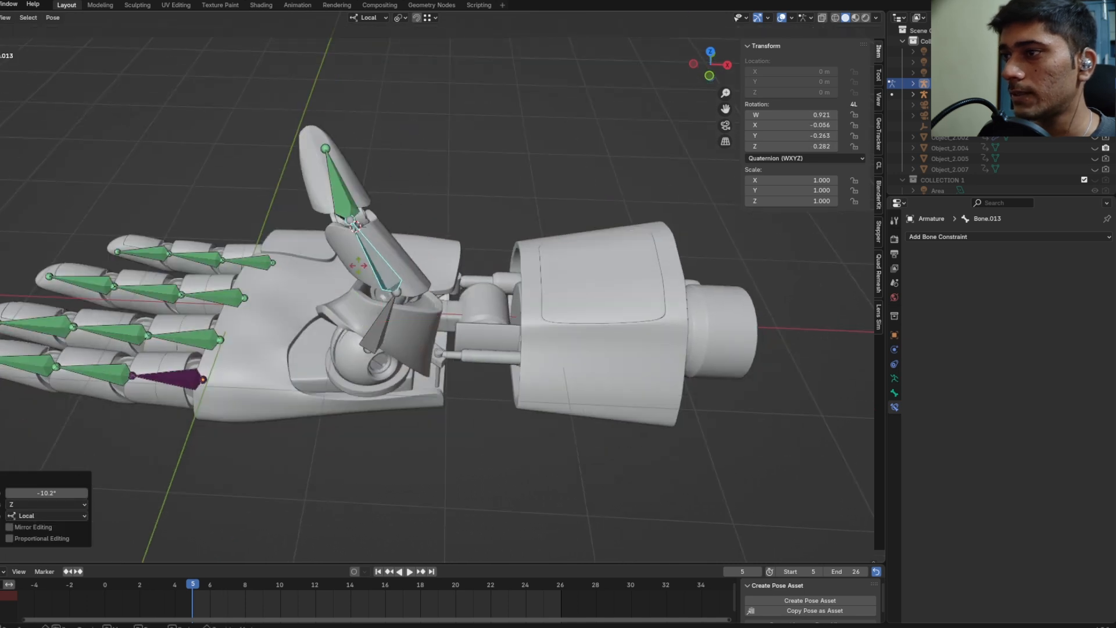
{"action": "key", "text": "z"}
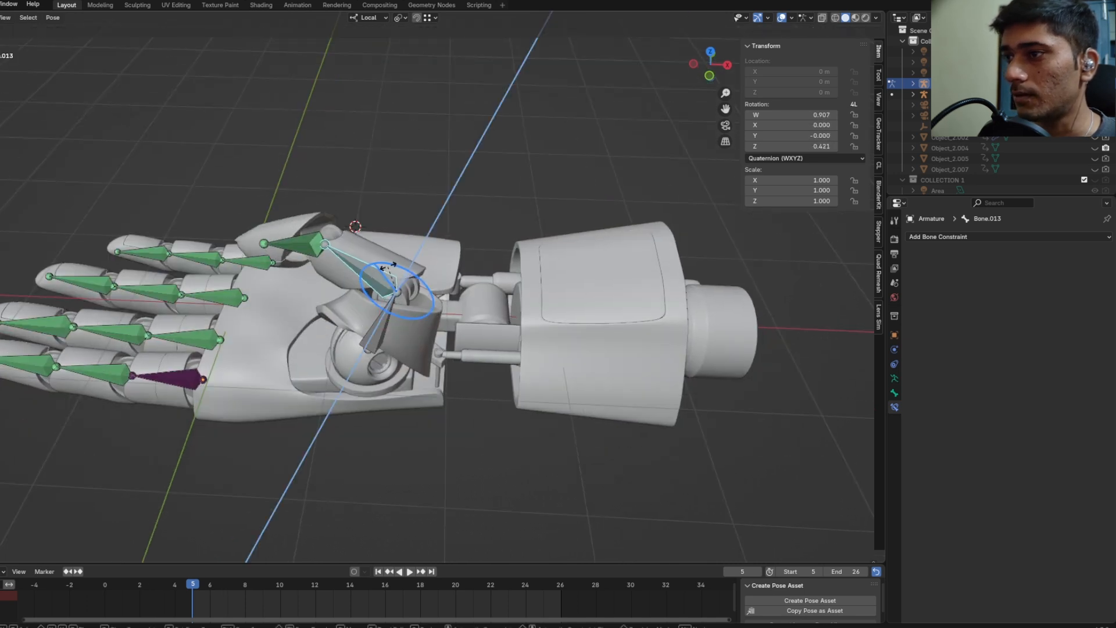
{"action": "key", "text": "Escape"}
Step: Test-rotate the thumb's base bone at the ball joint and its middle bone, and undo these rotations
{"action": "middle_click_drag", "start_coordinate": [369, 262], "coordinate": [490, 310]}
{"action": "left_click", "coordinate": [420, 315]}
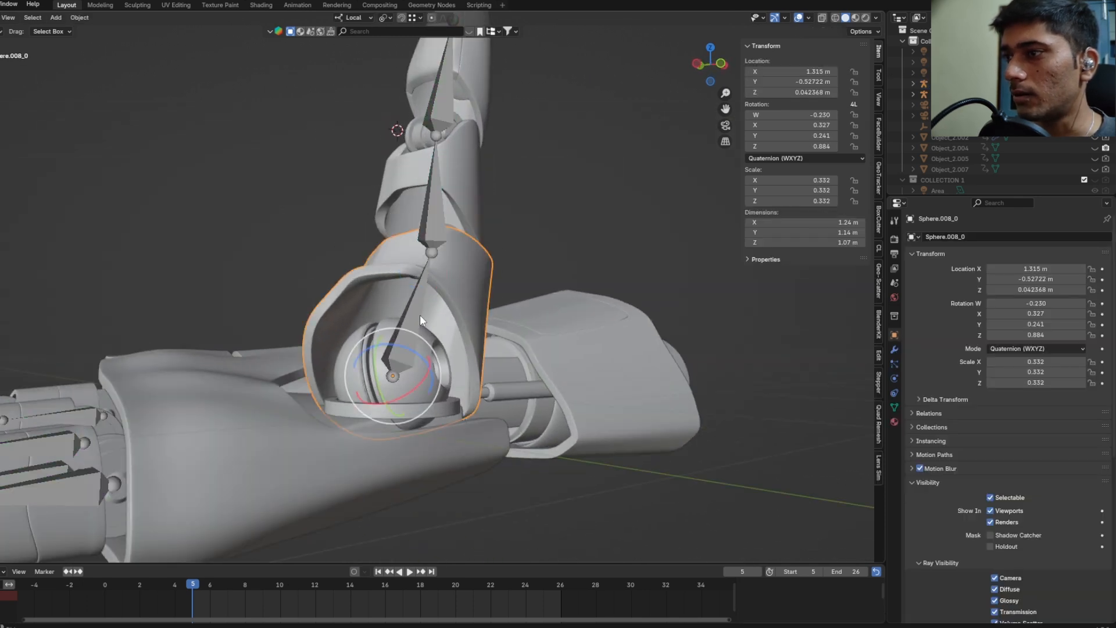
{"action": "left_click", "coordinate": [416, 314]}
{"action": "middle_click_drag", "start_coordinate": [416, 314], "coordinate": [472, 298]}
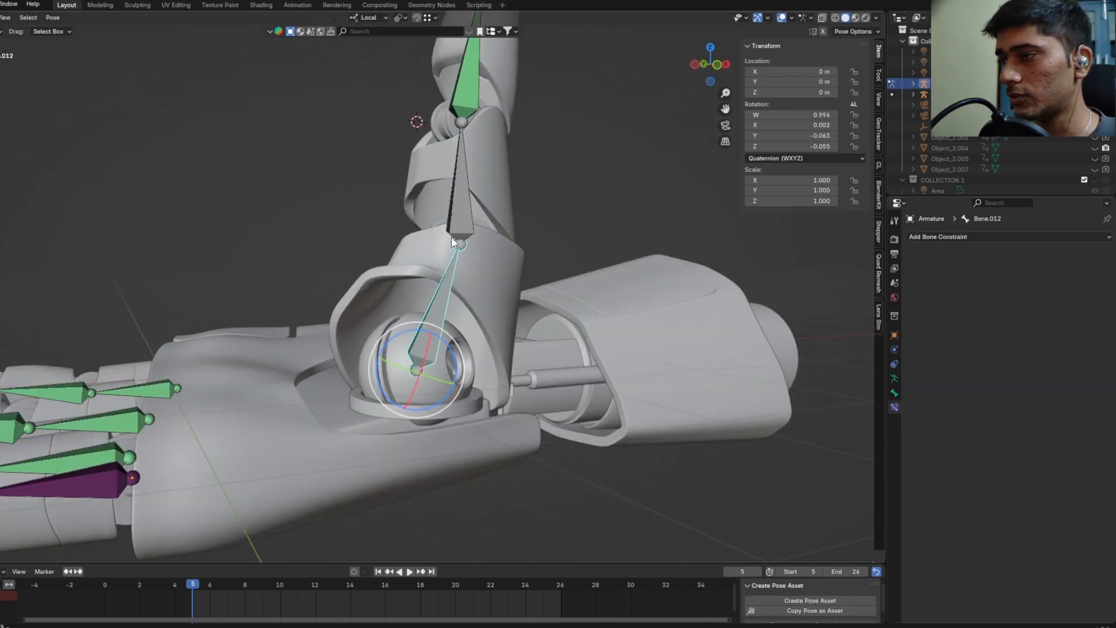
{"action": "middle_click_drag", "start_coordinate": [453, 240], "coordinate": [454, 279]}
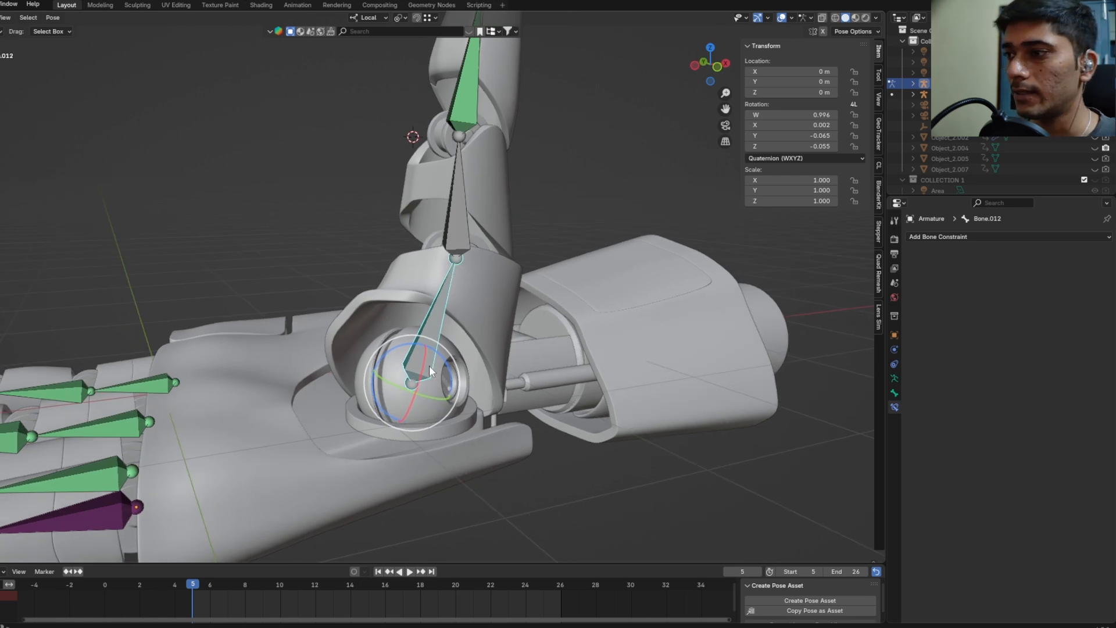
{"action": "left_click_drag", "start_coordinate": [428, 371], "coordinate": [421, 415]}
{"action": "left_click", "coordinate": [448, 296]}
{"action": "middle_click_drag", "start_coordinate": [440, 301], "coordinate": [490, 287]}
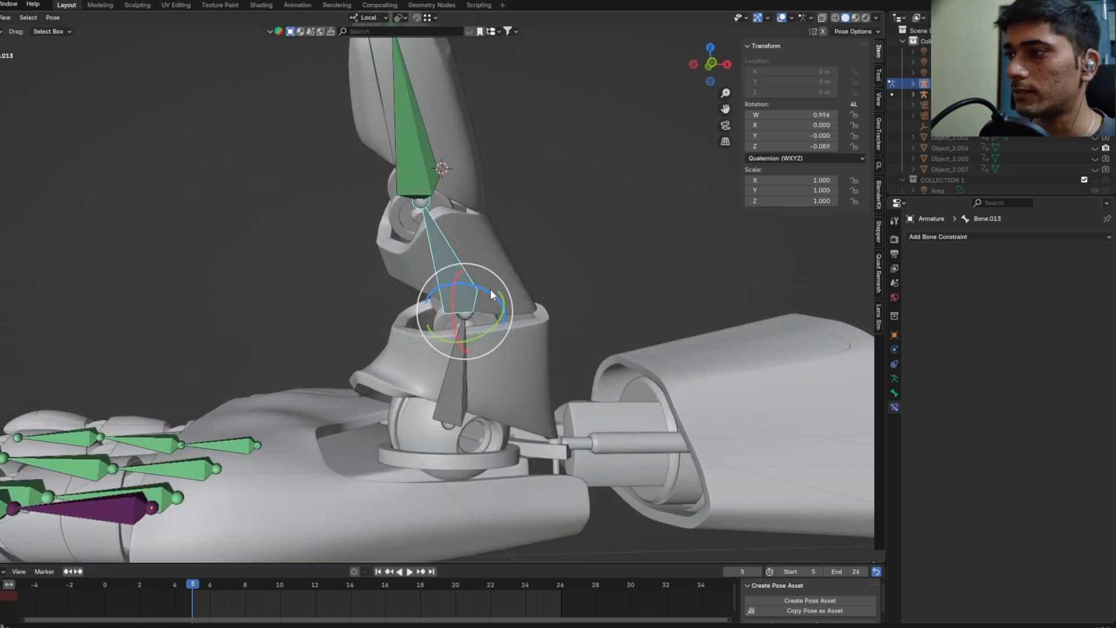
{"action": "left_click_drag", "start_coordinate": [490, 288], "coordinate": [469, 292]}
{"action": "key", "text": "ctrl+z"}
{"action": "key", "text": "ctrl+z"}
{"action": "key", "text": "ctrl+z"}
Step: Test-rotate the thumb's base and middle bones again from another viewing angle, undoing each rotation
{"action": "middle_click_drag", "start_coordinate": [524, 319], "coordinate": [449, 229]}
{"action": "scroll", "coordinate": [518, 339], "scroll_direction": "down", "scroll_amount": 3}
{"action": "left_click_drag", "start_coordinate": [473, 361], "coordinate": [442, 334]}
{"action": "key", "text": "ctrl+z"}
{"action": "left_click", "coordinate": [493, 231]}
{"action": "left_click_drag", "start_coordinate": [507, 292], "coordinate": [494, 250]}
{"action": "key", "text": "ctrl+z"}
Step: Test-rotate the thumb's middle bone as seen from the wrist side and undo the rotations
{"action": "middle_click_drag", "start_coordinate": [517, 254], "coordinate": [480, 278]}
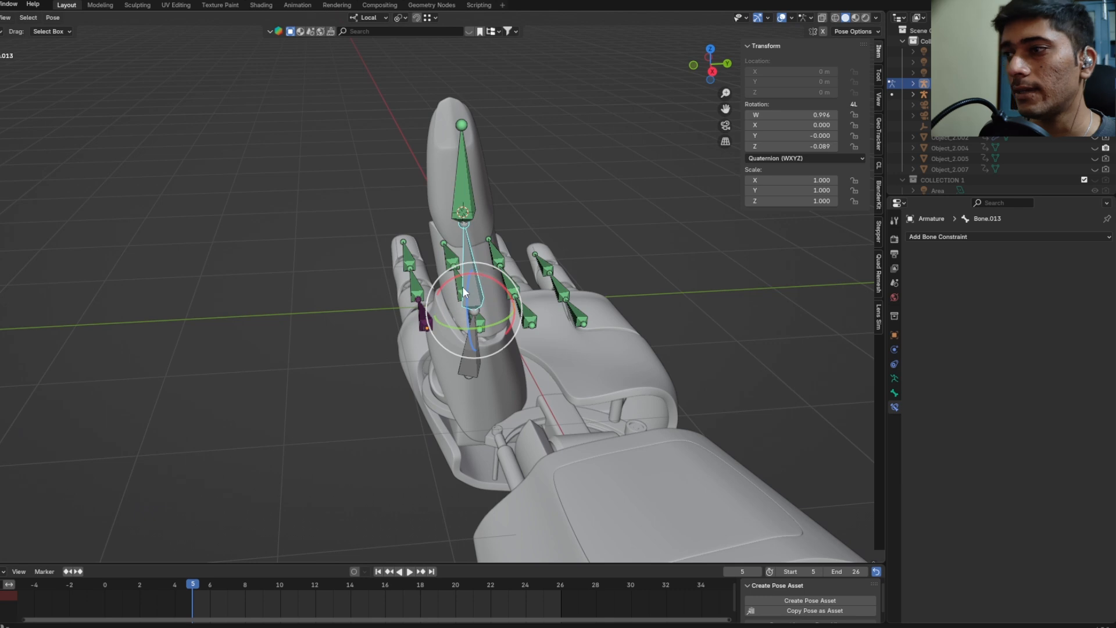
{"action": "left_click_drag", "start_coordinate": [470, 293], "coordinate": [476, 224]}
{"action": "key", "text": "ctrl+z"}
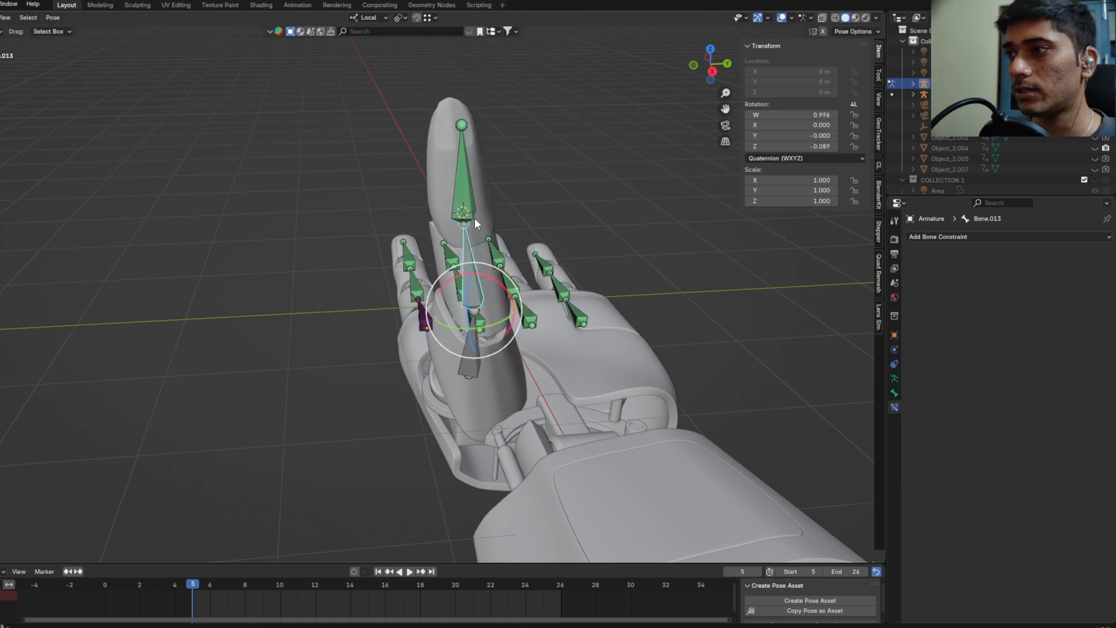
{"action": "middle_click_drag", "start_coordinate": [472, 217], "coordinate": [465, 202]}
{"action": "left_click", "coordinate": [464, 201]}
{"action": "left_click", "coordinate": [462, 275]}
{"action": "mouse_move", "coordinate": [458, 279]}
{"action": "left_mouse_down"}
{"action": "mouse_move", "coordinate": [441, 270]}
{"action": "mouse_move", "coordinate": [498, 267]}
{"action": "mouse_move", "coordinate": [444, 277]}
{"action": "mouse_move", "coordinate": [463, 285]}
{"action": "left_mouse_up"}
{"action": "key", "text": "ctrl+z"}
{"action": "key", "text": "ctrl+z"}
Step: Add a Limit Rotation constraint to the thumb's middle bone with X, Y and Z limits enabled and the owner in Local Space
{"action": "middle_click_drag", "start_coordinate": [489, 295], "coordinate": [576, 299]}
{"action": "key", "text": "shift+ctrl+c"}
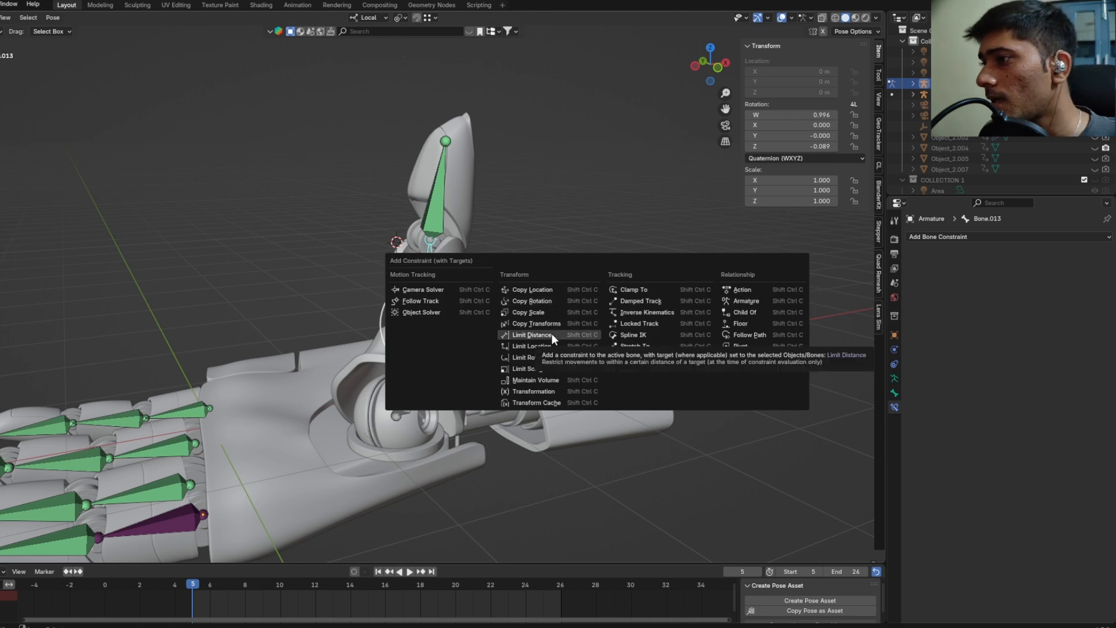
{"action": "left_click", "coordinate": [555, 356]}
{"action": "middle_click_drag", "start_coordinate": [556, 354], "coordinate": [516, 282]}
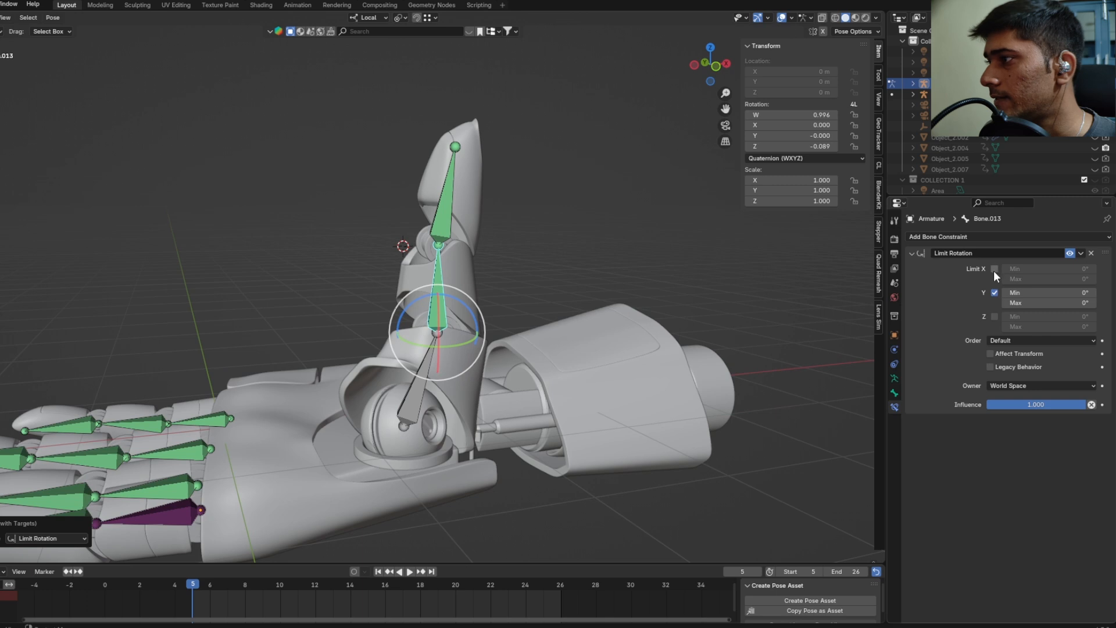
{"action": "left_click_drag", "start_coordinate": [994, 270], "coordinate": [995, 317]}
{"action": "middle_click_drag", "start_coordinate": [430, 284], "coordinate": [622, 329]}
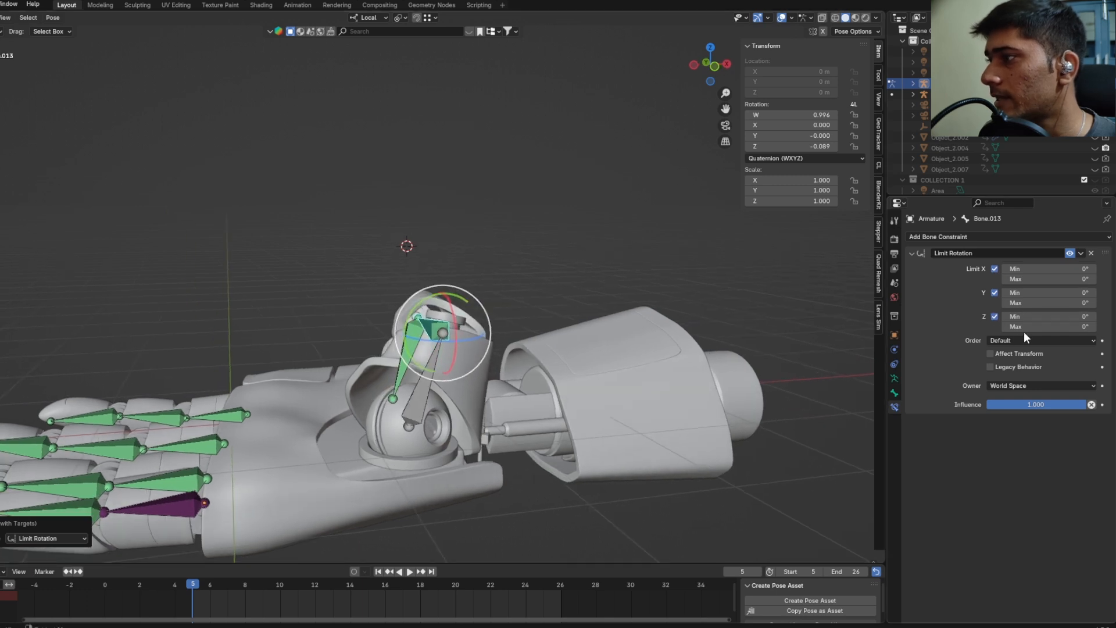
{"action": "left_click", "coordinate": [1022, 385]}
{"action": "left_click", "coordinate": [1007, 442]}
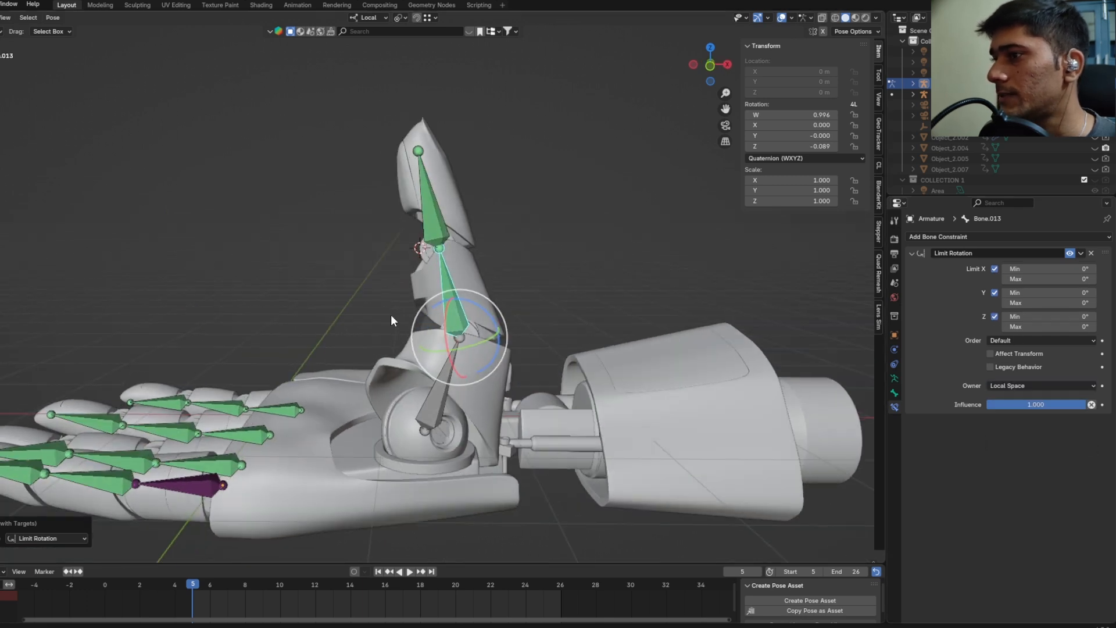
Step: Test-rotate the constrained middle thumb bone around its local Z axis to check that the limits hold it
{"action": "key", "text": "r"}
{"action": "key", "text": "z"}
{"action": "key", "text": "z"}
{"action": "left_click", "coordinate": [503, 264]}
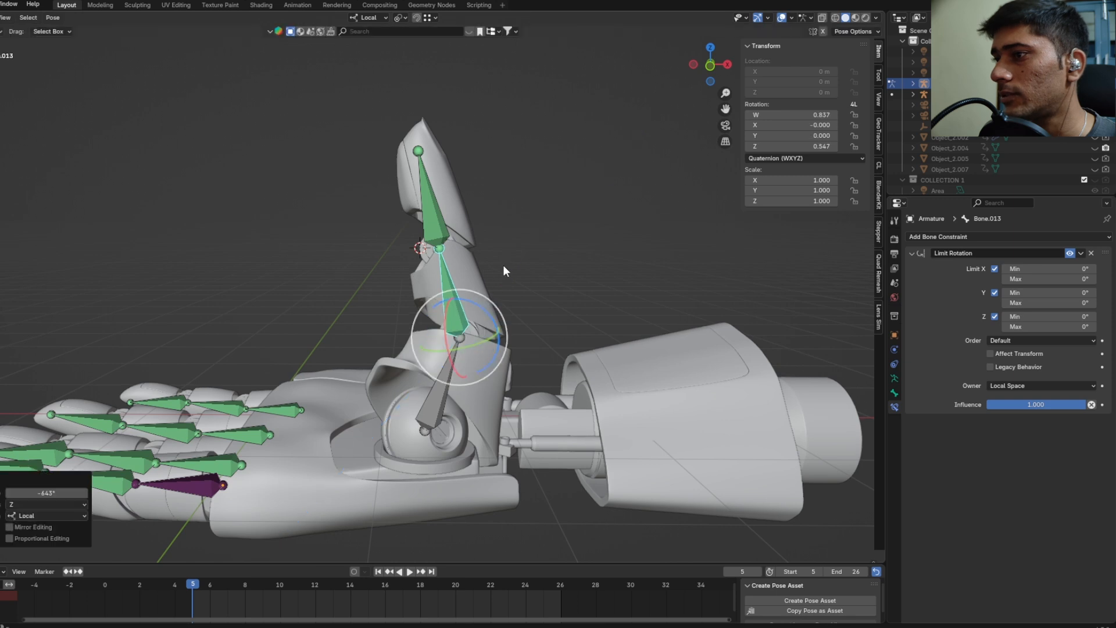
{"action": "middle_click_drag", "start_coordinate": [503, 264], "coordinate": [489, 304]}
{"action": "left_click_drag", "start_coordinate": [489, 304], "coordinate": [360, 231]}
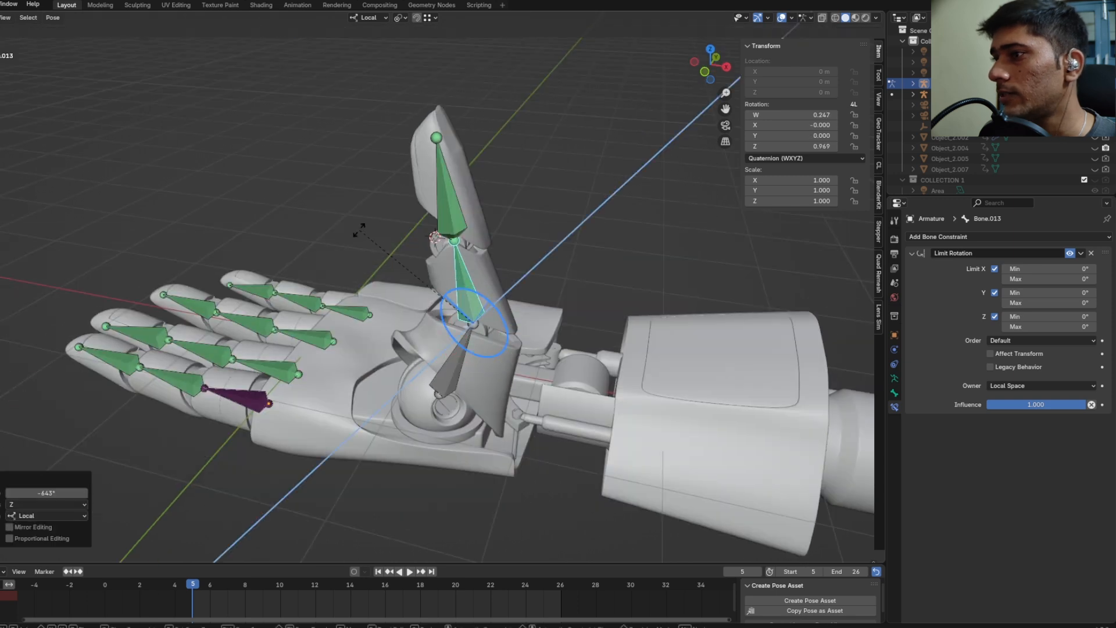
{"action": "left_click", "coordinate": [545, 425]}
{"action": "middle_click_drag", "start_coordinate": [546, 424], "coordinate": [473, 318]}
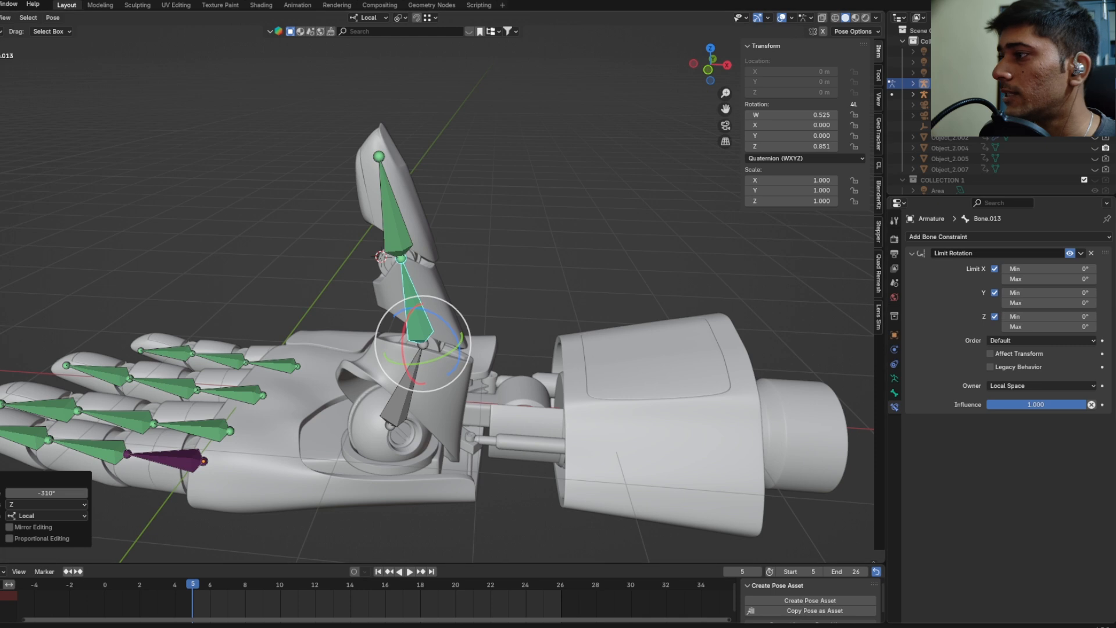
Step: Set the minimum Z limit of the middle thumb bone's Limit Rotation constraint to 50°
{"action": "left_click_drag", "start_coordinate": [1050, 317], "coordinate": [1087, 317]}
{"action": "left_click", "coordinate": [1047, 317]}
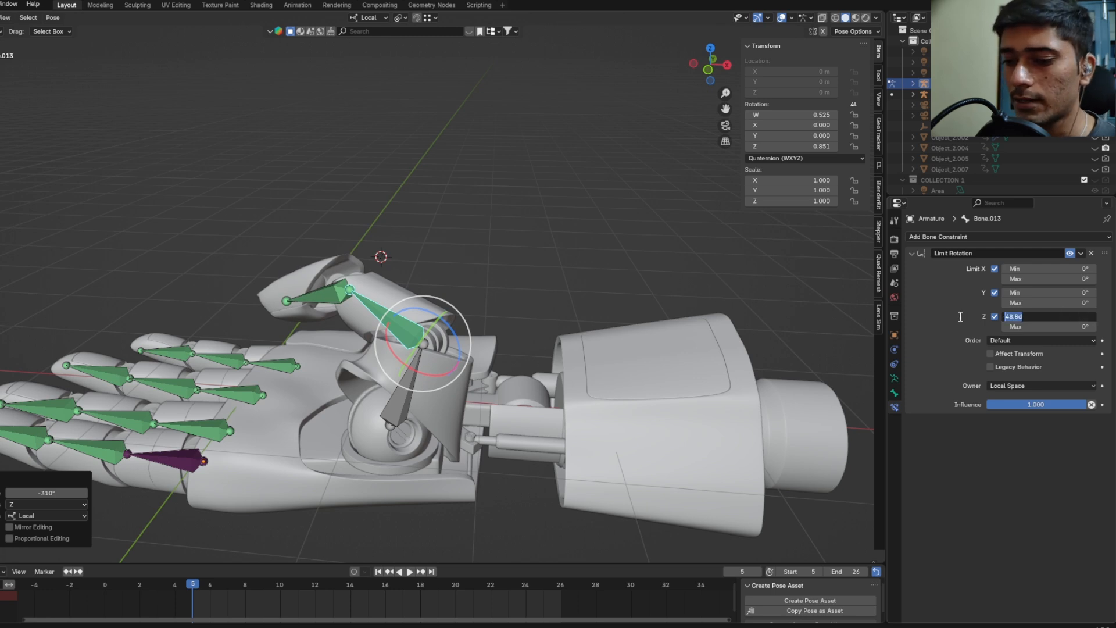
{"action": "key", "text": "Return"}
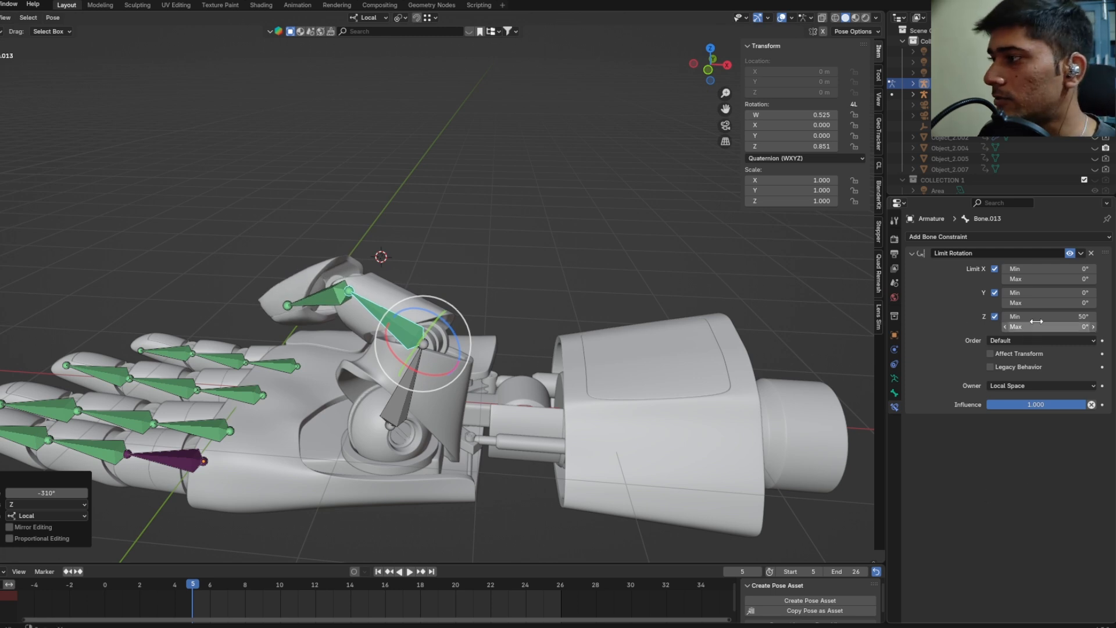
Step: Set the middle thumb bone's quaternion W rotation to 1 and test-rotate the bone around its local Z axis
{"action": "mouse_move", "coordinate": [748, 125]}
{"action": "left_mouse_down"}
{"action": "mouse_move", "coordinate": [750, 145]}
{"action": "mouse_move", "coordinate": [749, 129]}
{"action": "left_mouse_up"}
{"action": "left_click", "coordinate": [866, 111]}
{"action": "left_click", "coordinate": [831, 118]}
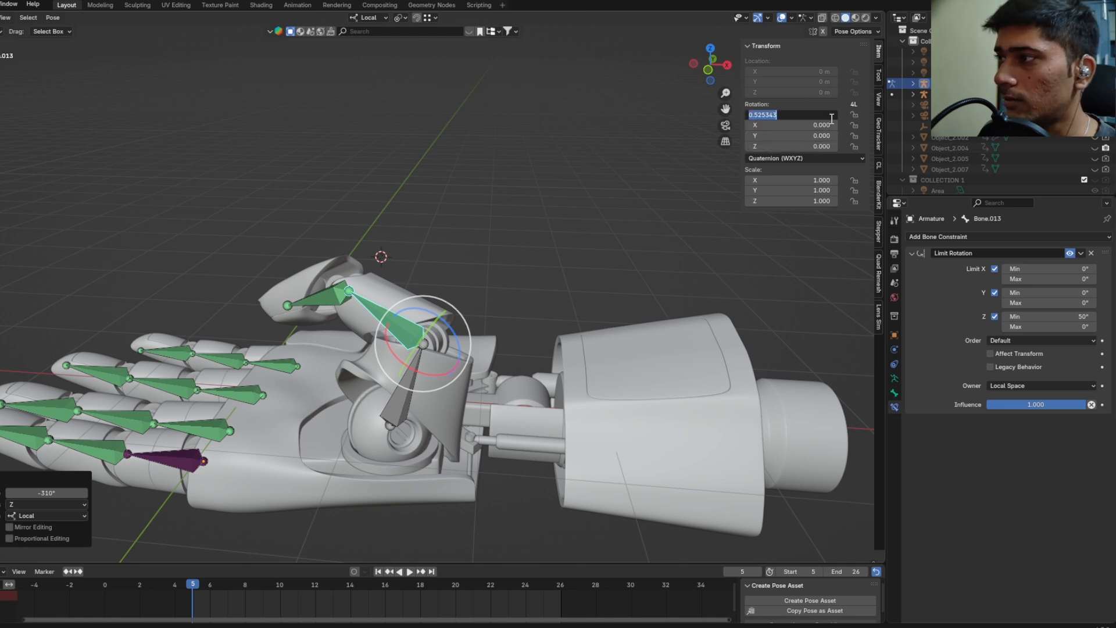
{"action": "type", "text": "1"}
{"action": "key", "text": "Return"}
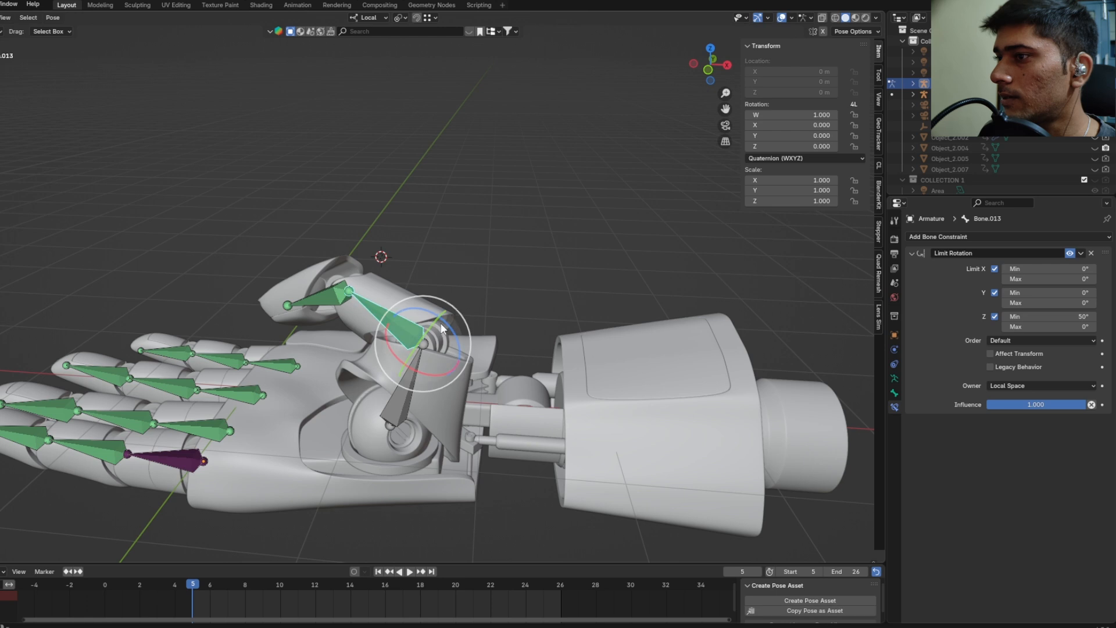
{"action": "left_click_drag", "start_coordinate": [440, 324], "coordinate": [410, 312]}
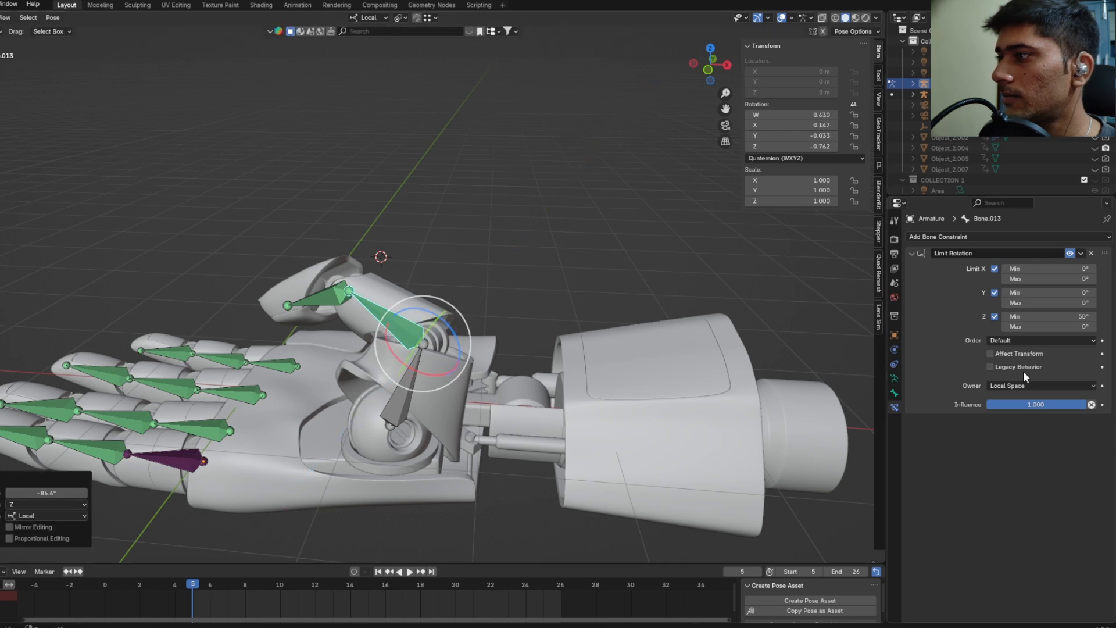
Step: Set the Z limits of the middle thumb bone's Limit Rotation constraint to a minimum of -6° and a maximum of 50°
{"action": "left_click", "coordinate": [1047, 317]}
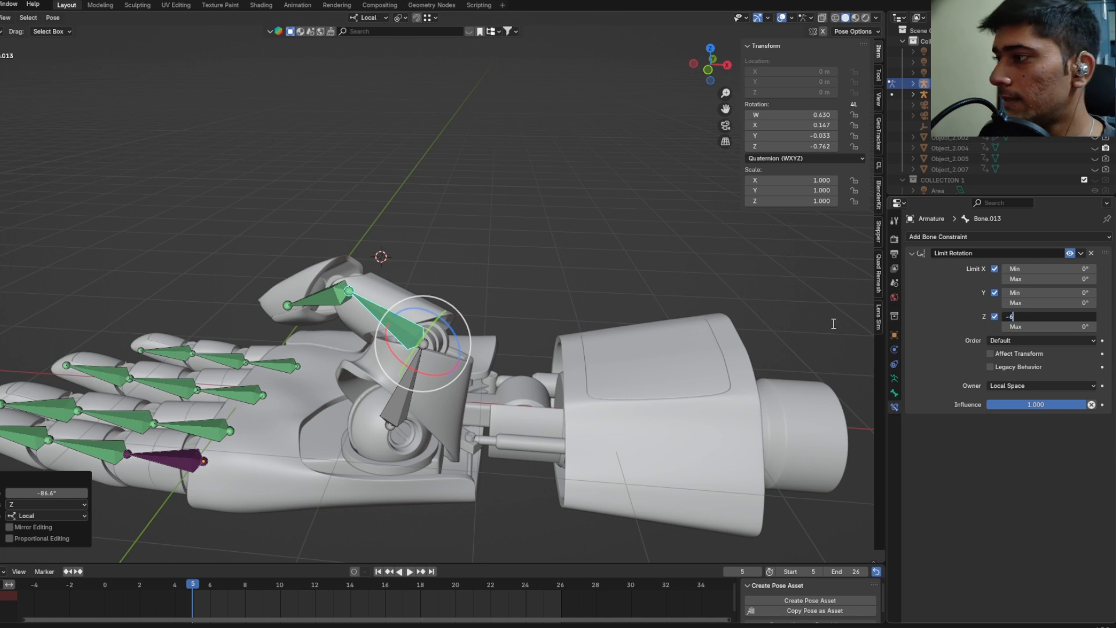
{"action": "type", "text": "-6"}
{"action": "key", "text": "Return"}
{"action": "left_click", "coordinate": [1040, 327]}
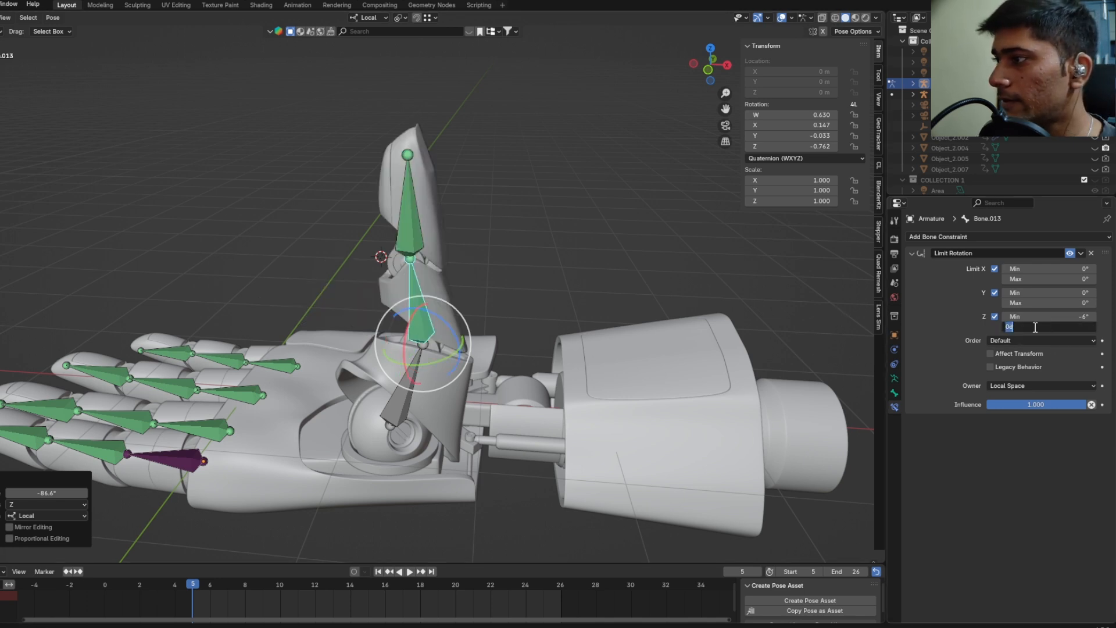
{"action": "type", "text": "50"}
{"action": "key", "text": "Return"}
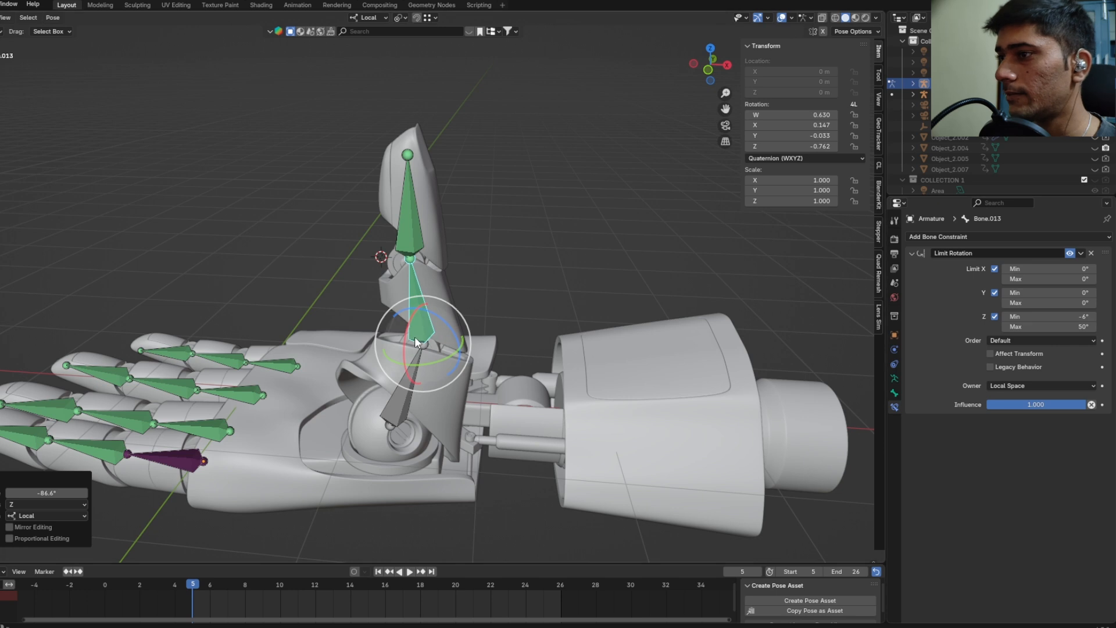
Step: Test-rotate the middle thumb bone freely from several angles to check its rotation limits, and undo the last rotation
{"action": "key", "text": "r"}
{"action": "key", "text": "r"}
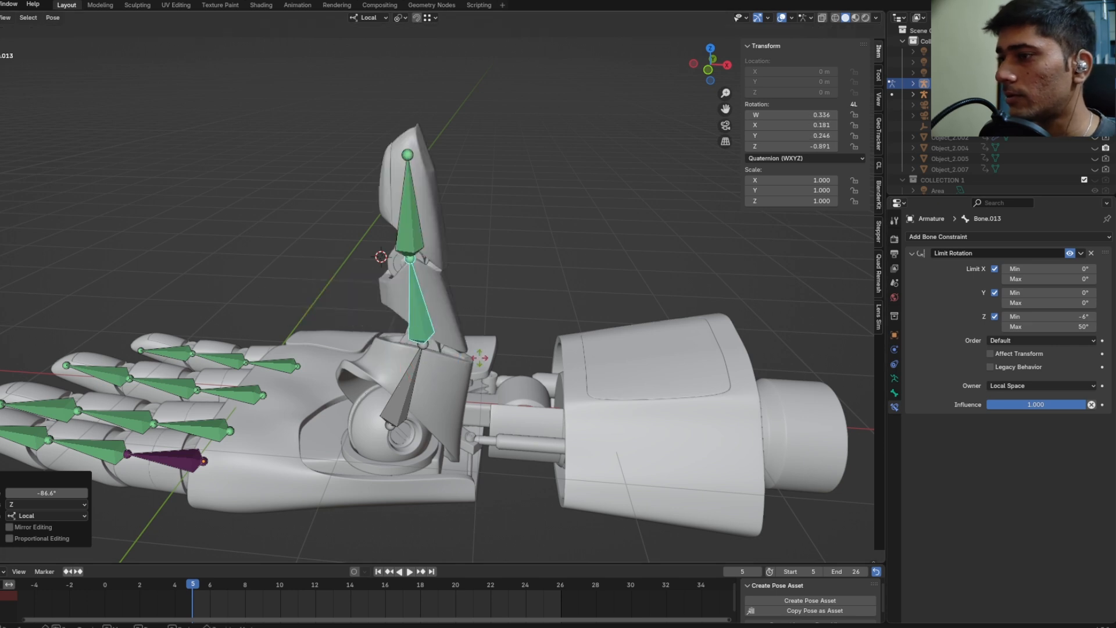
{"action": "left_click", "coordinate": [463, 375]}
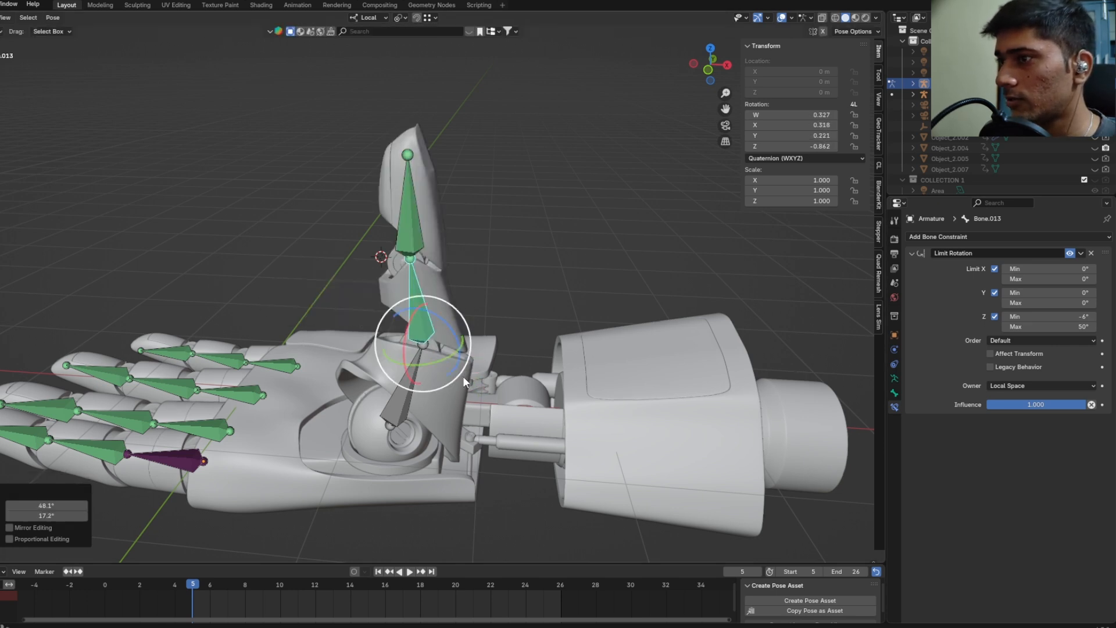
{"action": "middle_click_drag", "start_coordinate": [463, 376], "coordinate": [455, 345]}
{"action": "key", "text": "r"}
{"action": "key", "text": "r"}
{"action": "left_click", "coordinate": [440, 332]}
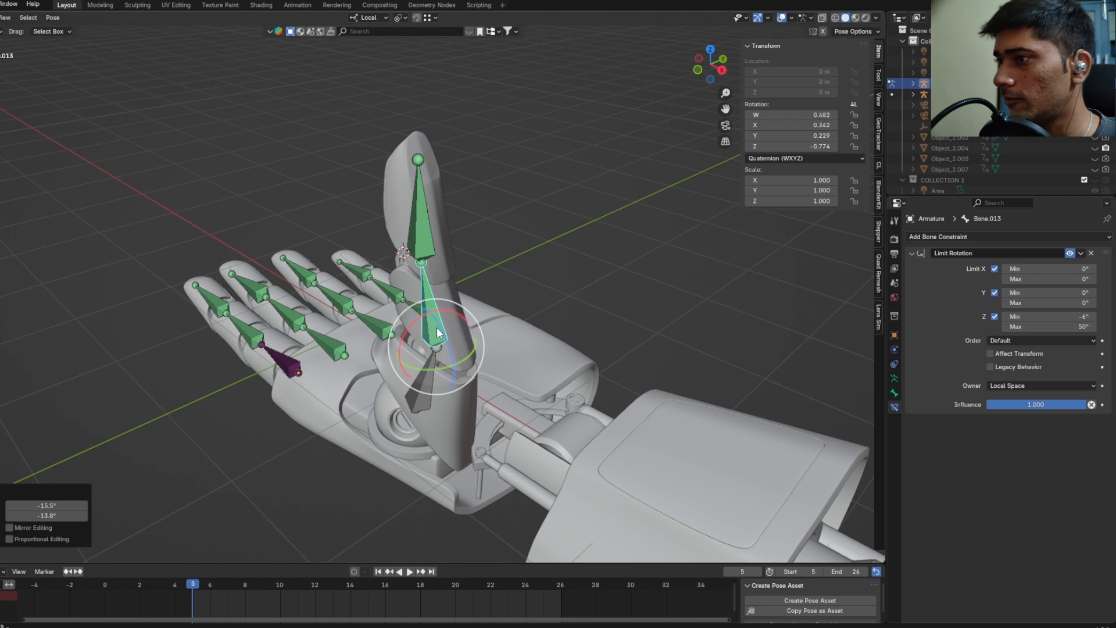
{"action": "key", "text": "r"}
{"action": "key", "text": "r"}
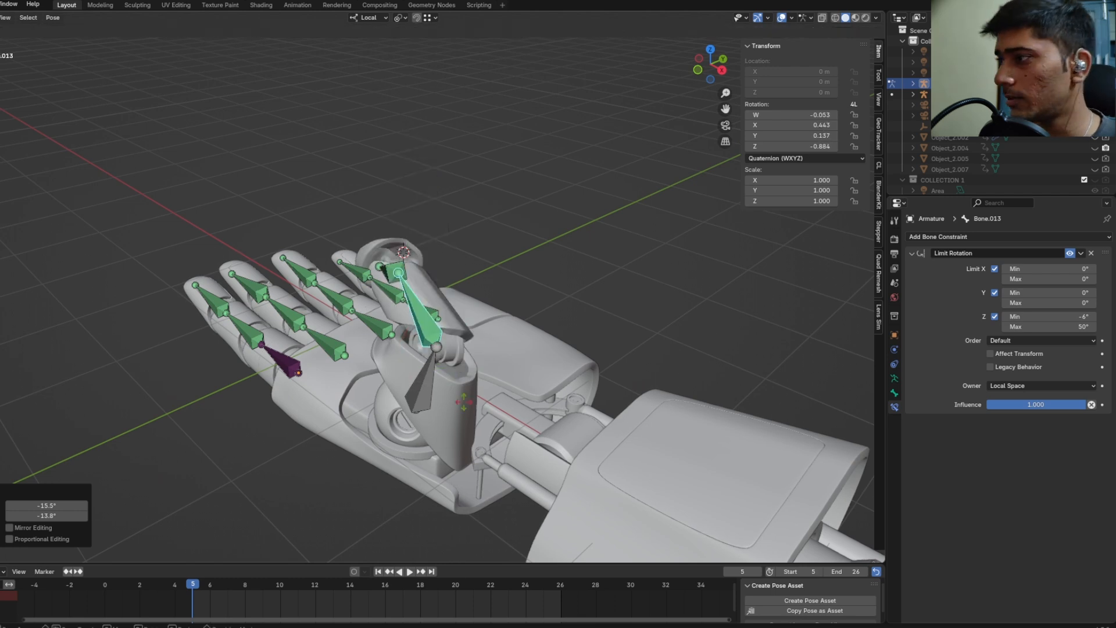
{"action": "left_click", "coordinate": [463, 410]}
{"action": "key", "text": "ctrl+z"}
Step: Set the middle thumb bone's minimum Z limit to -19° and test-rotate the bone around its local Z axis
{"action": "left_click_drag", "start_coordinate": [1072, 317], "coordinate": [1049, 317]}
{"action": "scroll", "coordinate": [577, 280], "scroll_direction": "up", "scroll_amount": 3}
{"action": "middle_click_drag", "start_coordinate": [577, 280], "coordinate": [569, 234]}
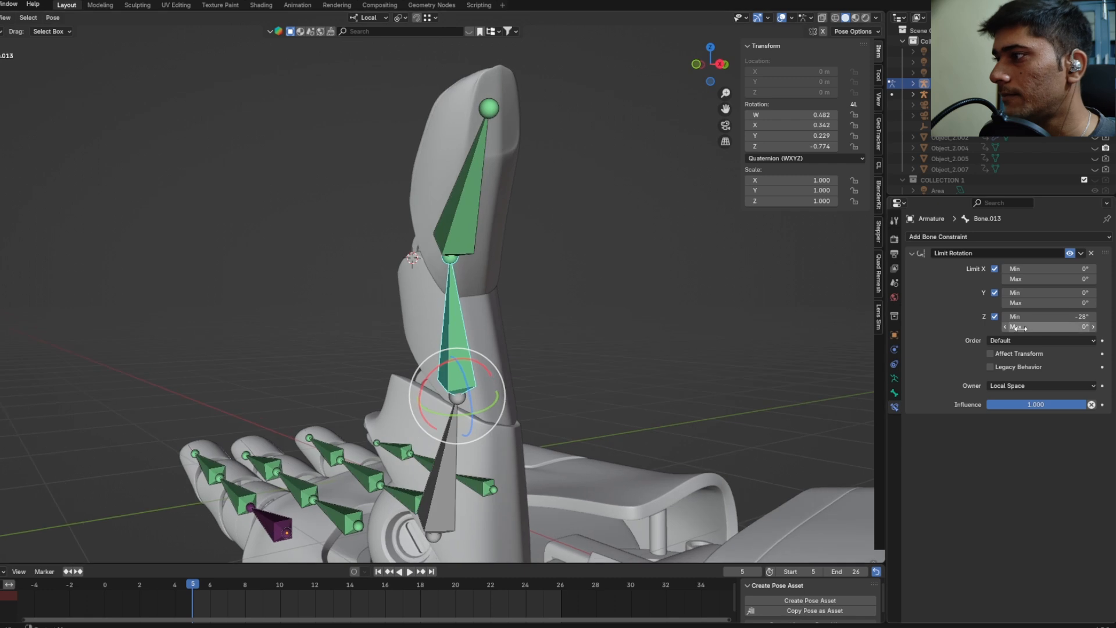
{"action": "left_click_drag", "start_coordinate": [1051, 317], "coordinate": [1063, 317]}
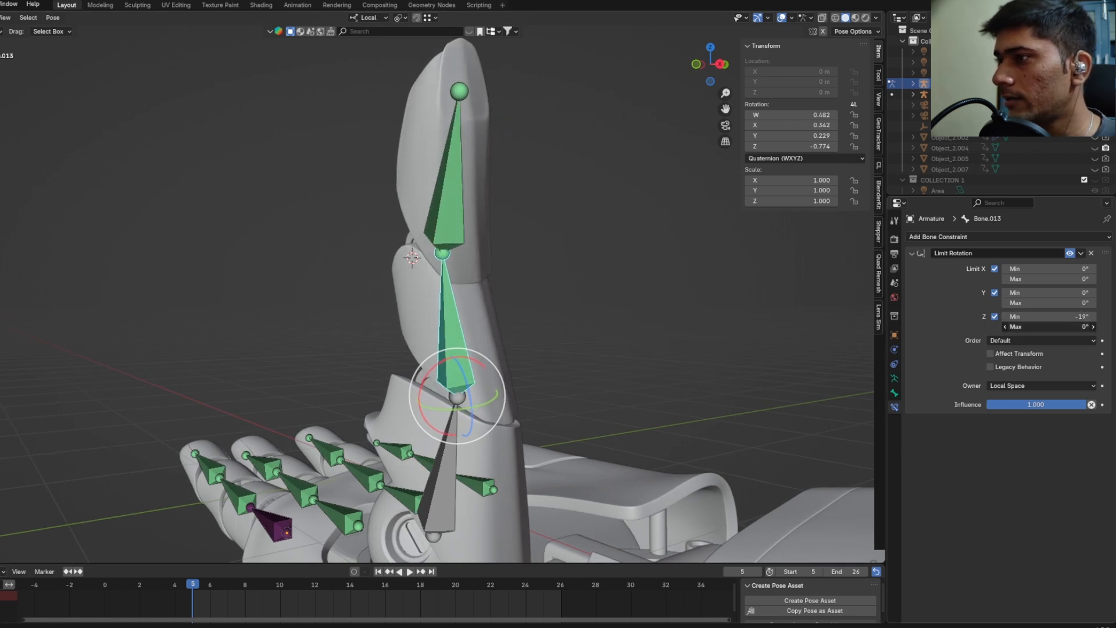
{"action": "left_click_drag", "start_coordinate": [1051, 327], "coordinate": [1048, 327]}
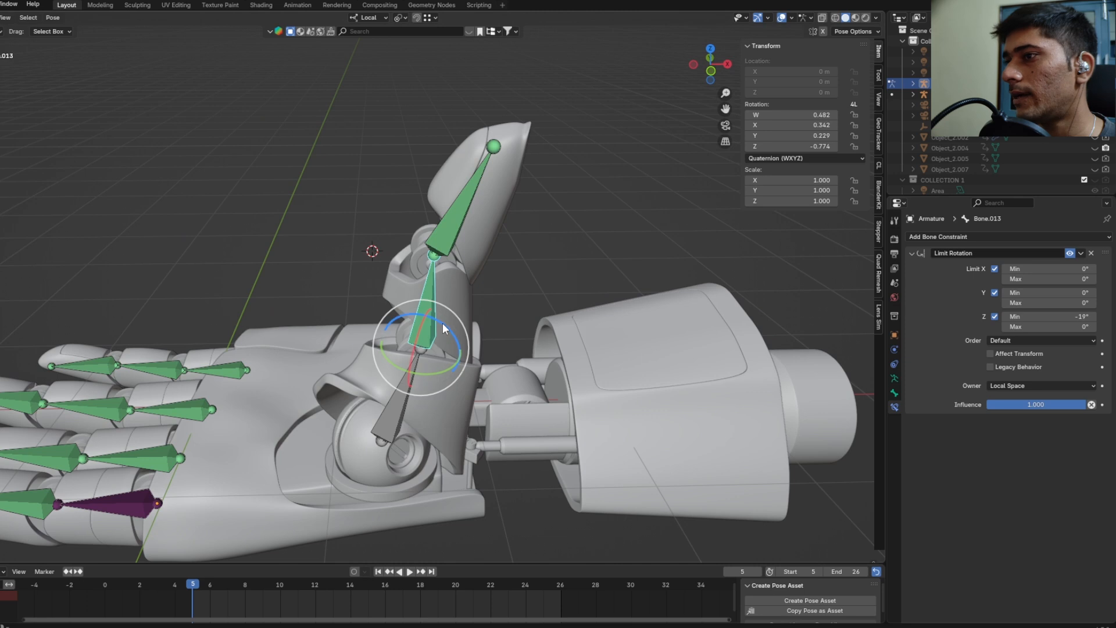
{"action": "left_click_drag", "start_coordinate": [443, 329], "coordinate": [475, 359]}
{"action": "right_click", "coordinate": [350, 293]}
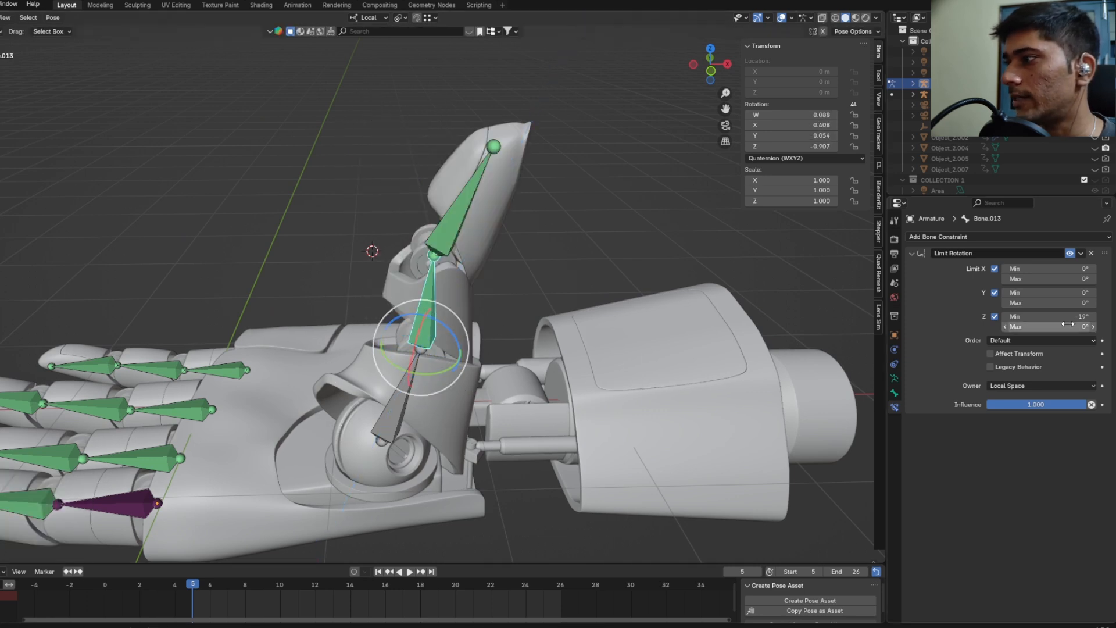
Step: Set the middle thumb bone's maximum Z limit to 50° and test-rotate the bone around its local Z axis across its range
{"action": "left_click_drag", "start_coordinate": [1071, 328], "coordinate": [1061, 328]}
{"action": "left_click", "coordinate": [1076, 327]}
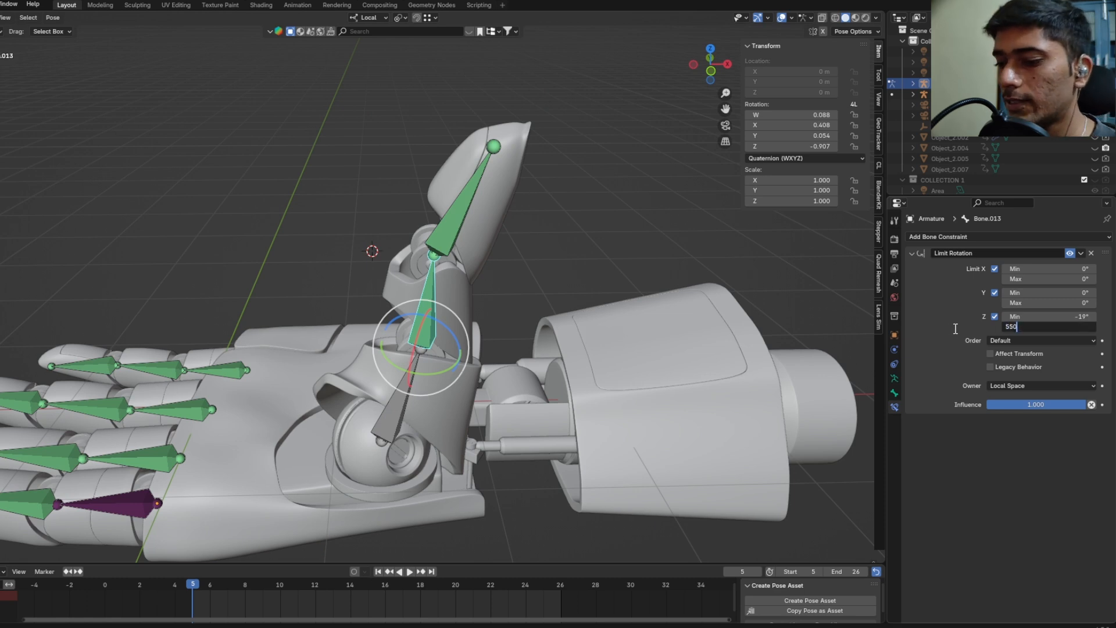
{"action": "type", "text": "550"}
{"action": "key", "text": "Return"}
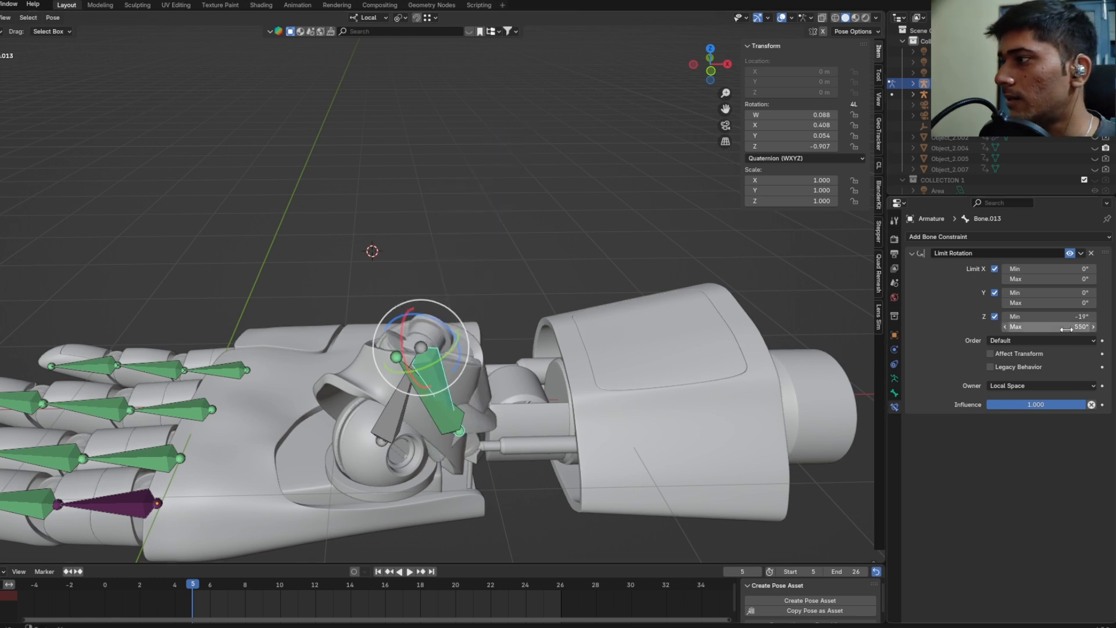
{"action": "left_click", "coordinate": [1027, 326]}
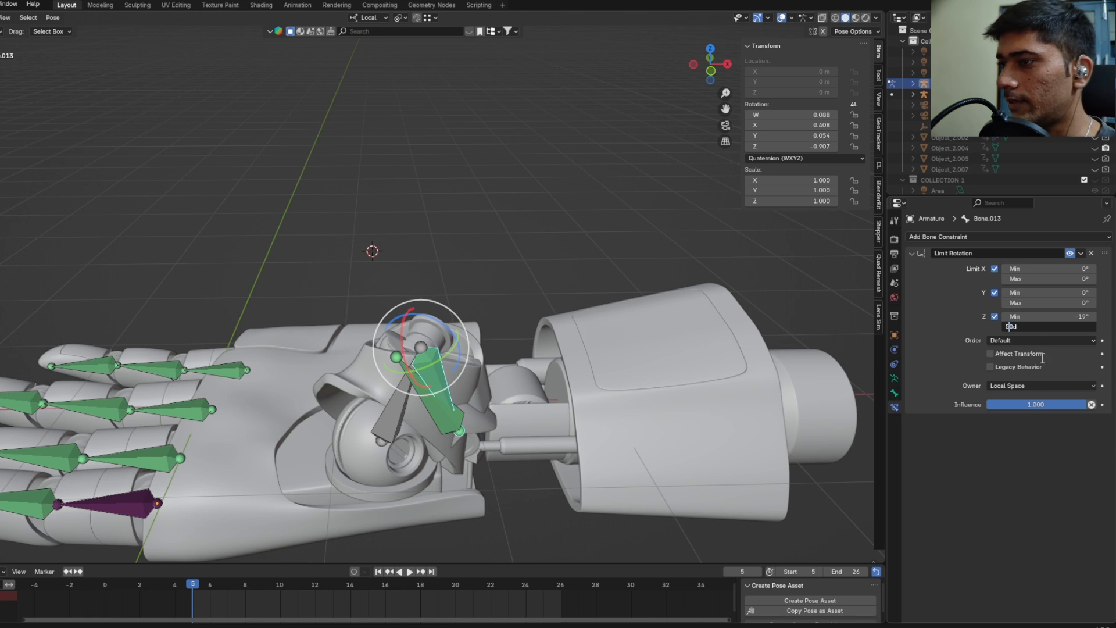
{"action": "type", "text": "50"}
{"action": "key", "text": "Return"}
{"action": "left_click_drag", "start_coordinate": [407, 318], "coordinate": [413, 314]}
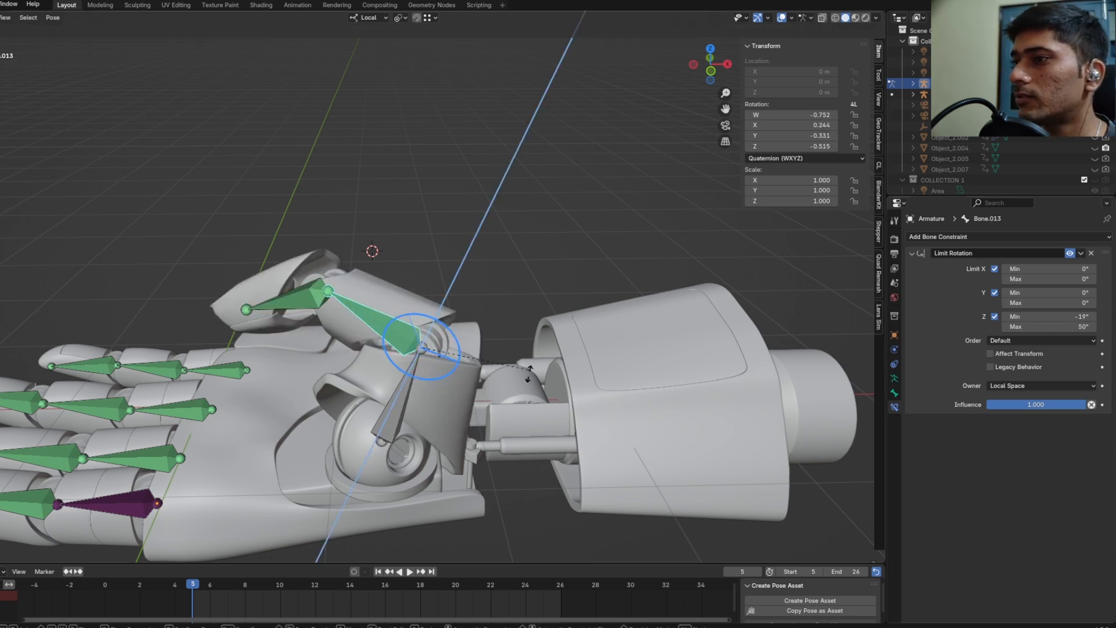
{"action": "left_click_drag", "start_coordinate": [529, 373], "coordinate": [428, 410]}
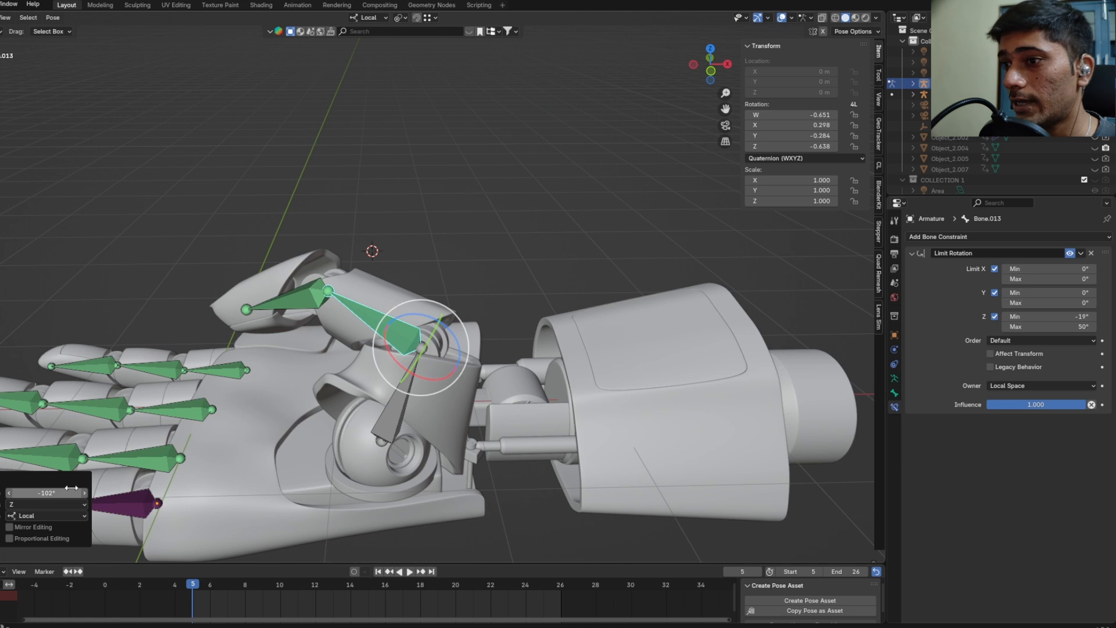
Step: Reset the middle thumb bone's quaternion rotation to W 1 and X, Y, Z 0, then test-rotate it around local Z and undo that rotation
{"action": "key", "text": "minus"}
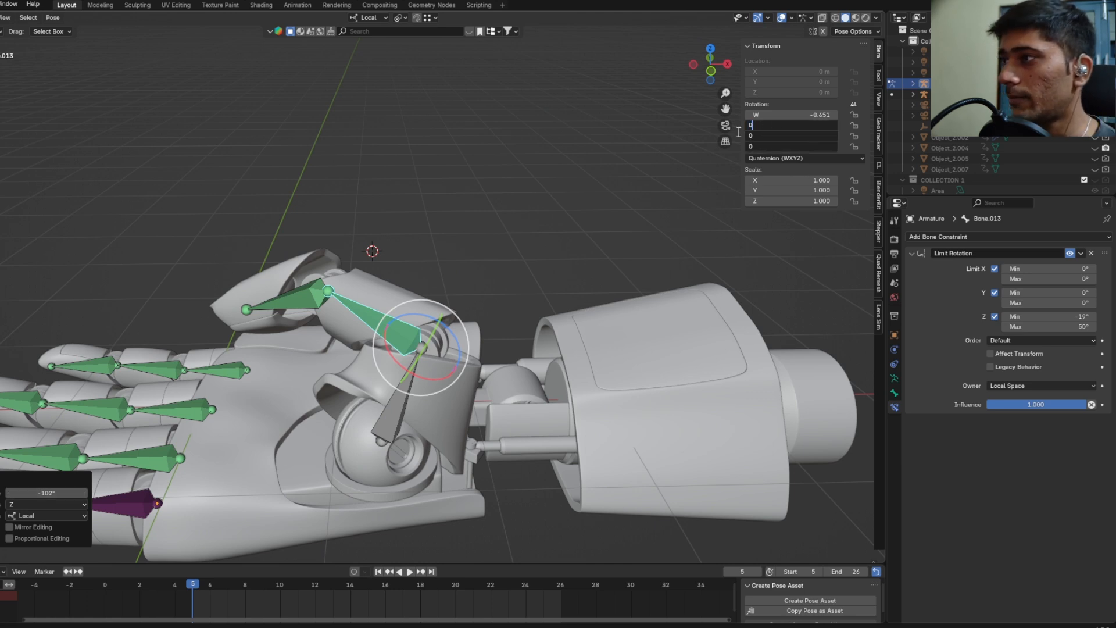
{"action": "key", "text": "Return"}
{"action": "left_click", "coordinate": [782, 115]}
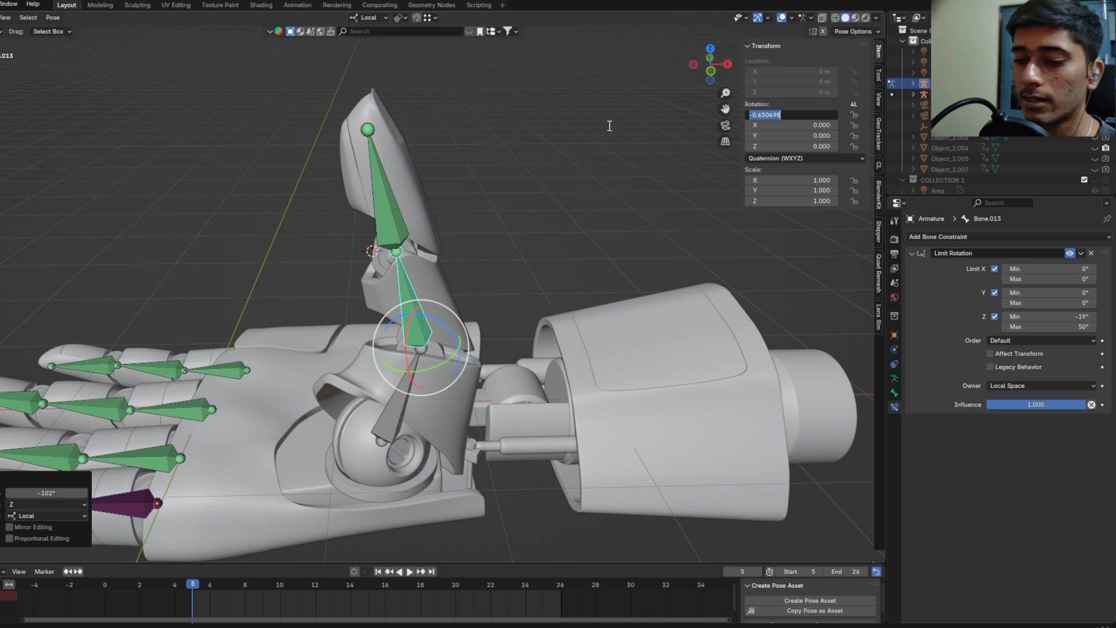
{"action": "key", "text": "Return"}
{"action": "middle_click_drag", "start_coordinate": [570, 186], "coordinate": [485, 294]}
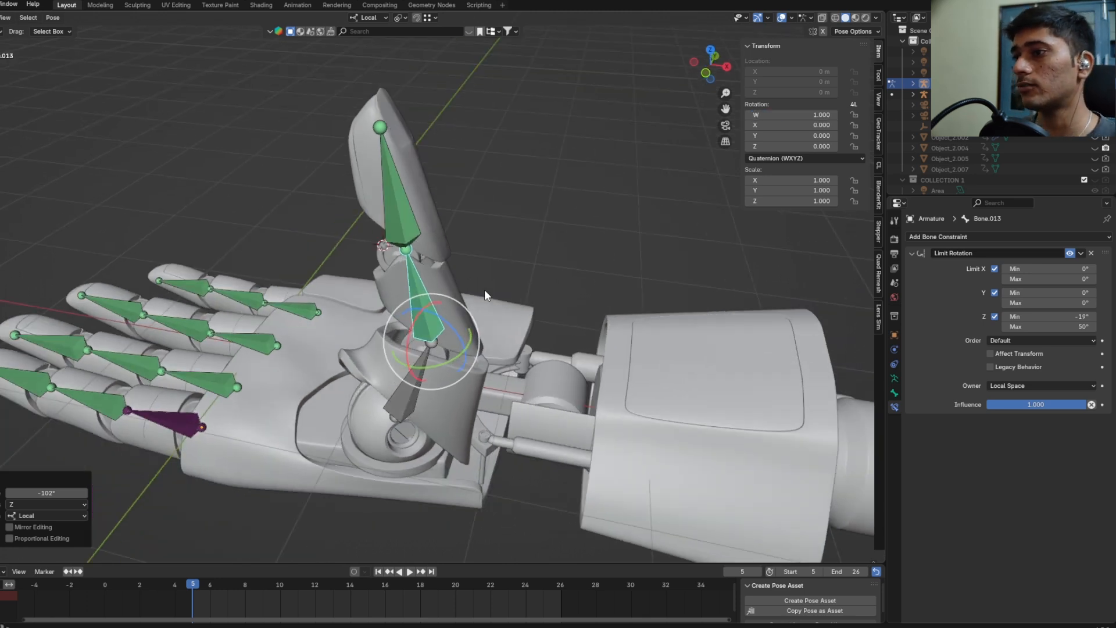
{"action": "left_click_drag", "start_coordinate": [453, 329], "coordinate": [558, 259]}
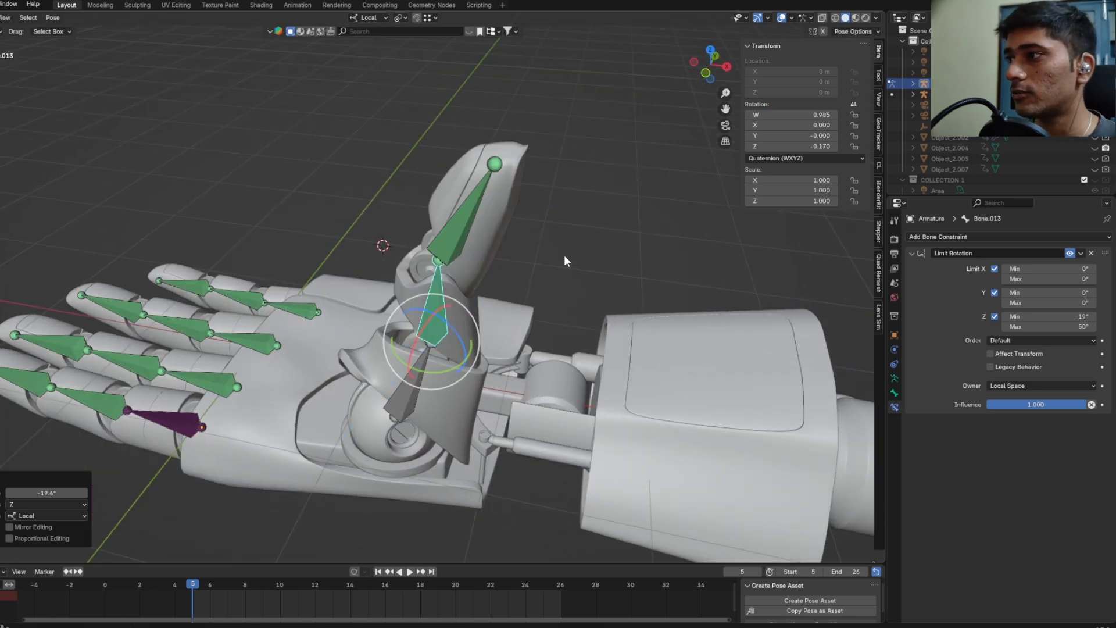
{"action": "key", "text": "ctrl+z"}
Step: Select the thumb's base bone, test-rotate it around its local axes to see how the joint moves, and undo the rotation
{"action": "middle_click_drag", "start_coordinate": [636, 154], "coordinate": [344, 266]}
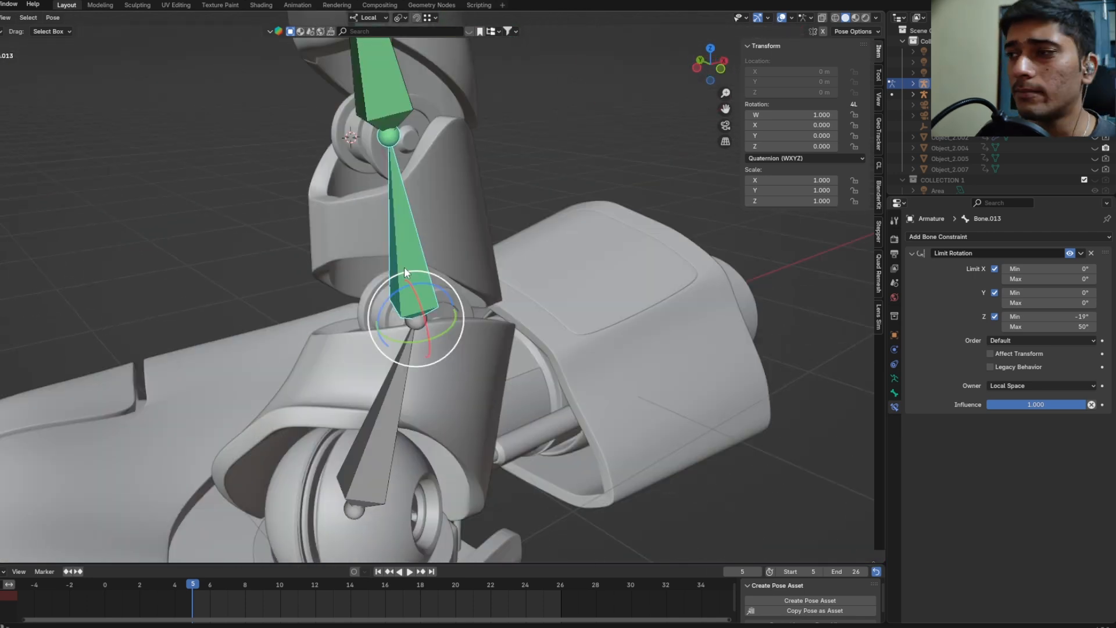
{"action": "middle_click_drag", "start_coordinate": [418, 291], "coordinate": [461, 371]}
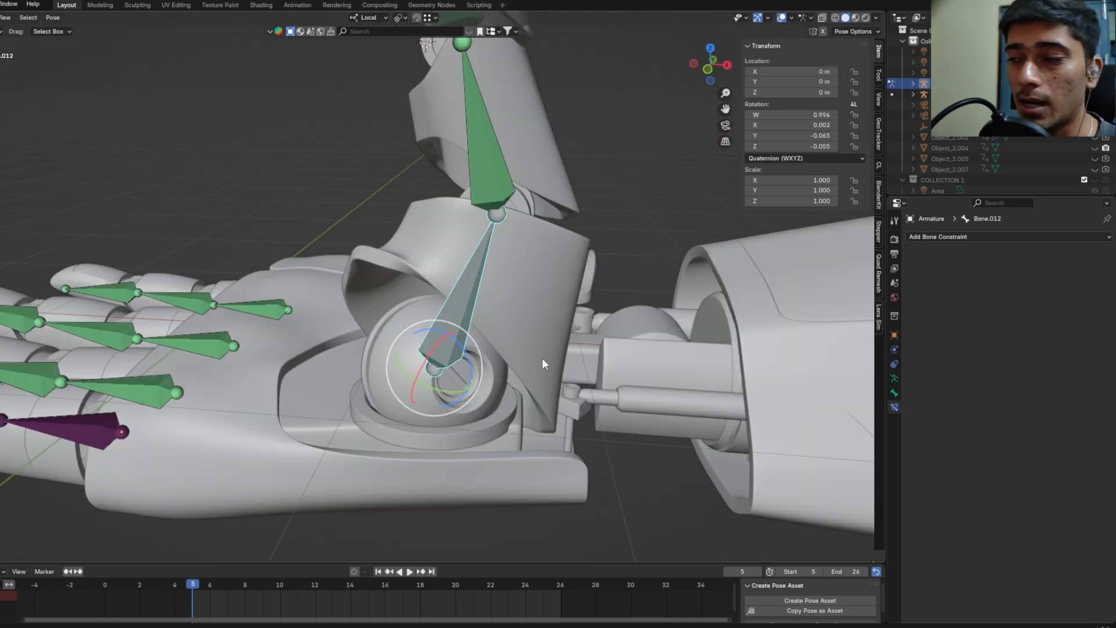
{"action": "middle_click_drag", "start_coordinate": [542, 357], "coordinate": [474, 332]}
{"action": "left_click_drag", "start_coordinate": [472, 357], "coordinate": [427, 343]}
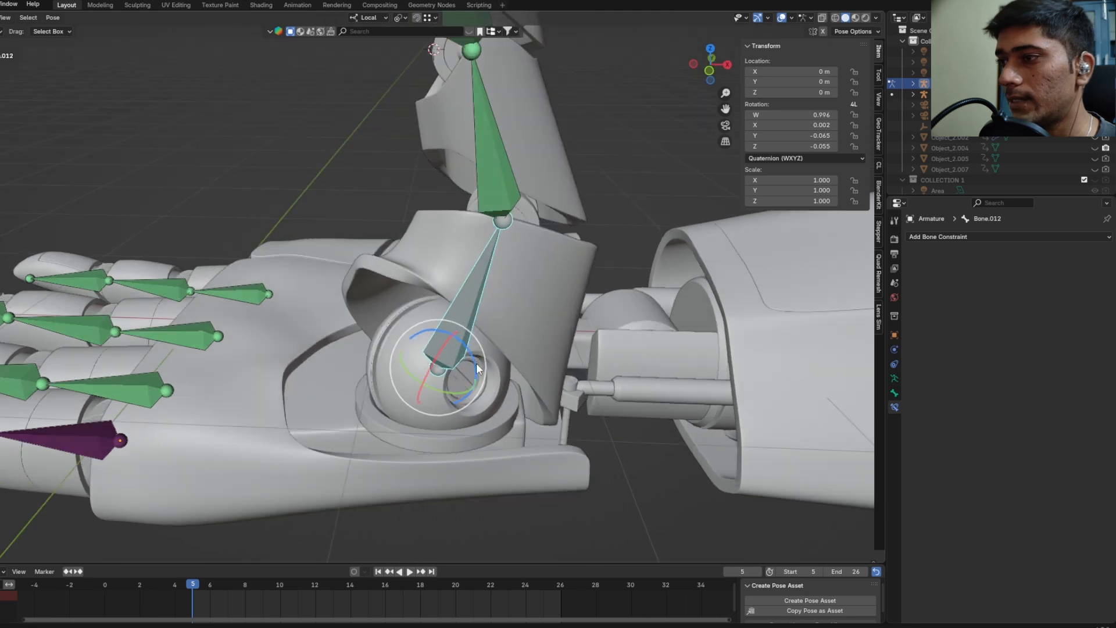
{"action": "left_click_drag", "start_coordinate": [476, 363], "coordinate": [481, 361]}
{"action": "middle_click_drag", "start_coordinate": [480, 361], "coordinate": [655, 338]}
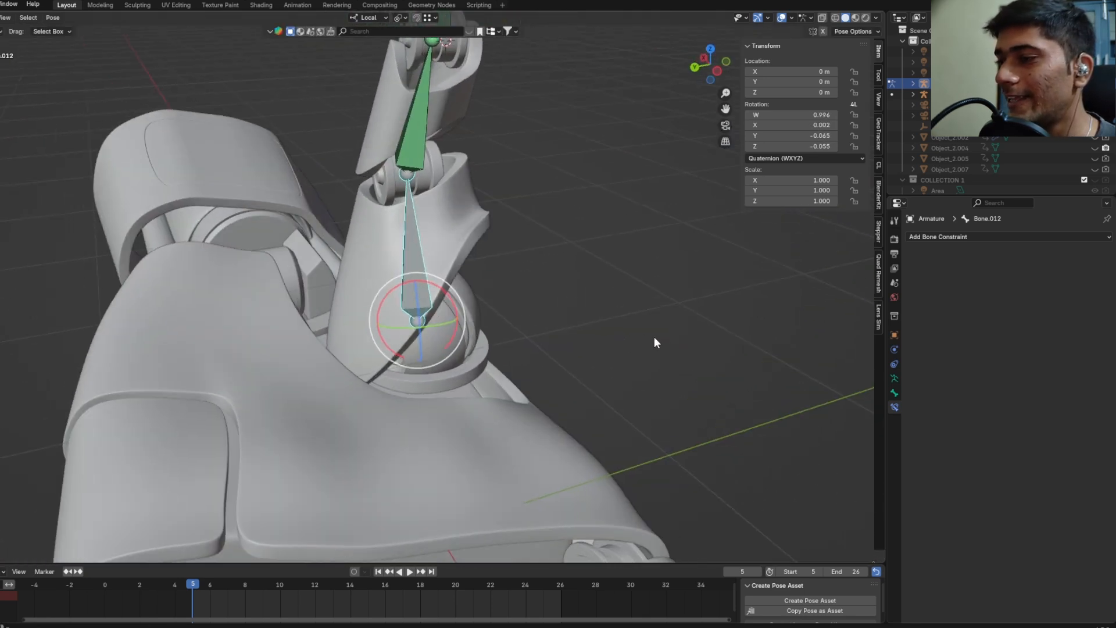
{"action": "middle_click_drag", "start_coordinate": [383, 303], "coordinate": [406, 301]}
{"action": "left_click_drag", "start_coordinate": [383, 292], "coordinate": [419, 255]}
{"action": "key", "text": "ctrl+z"}
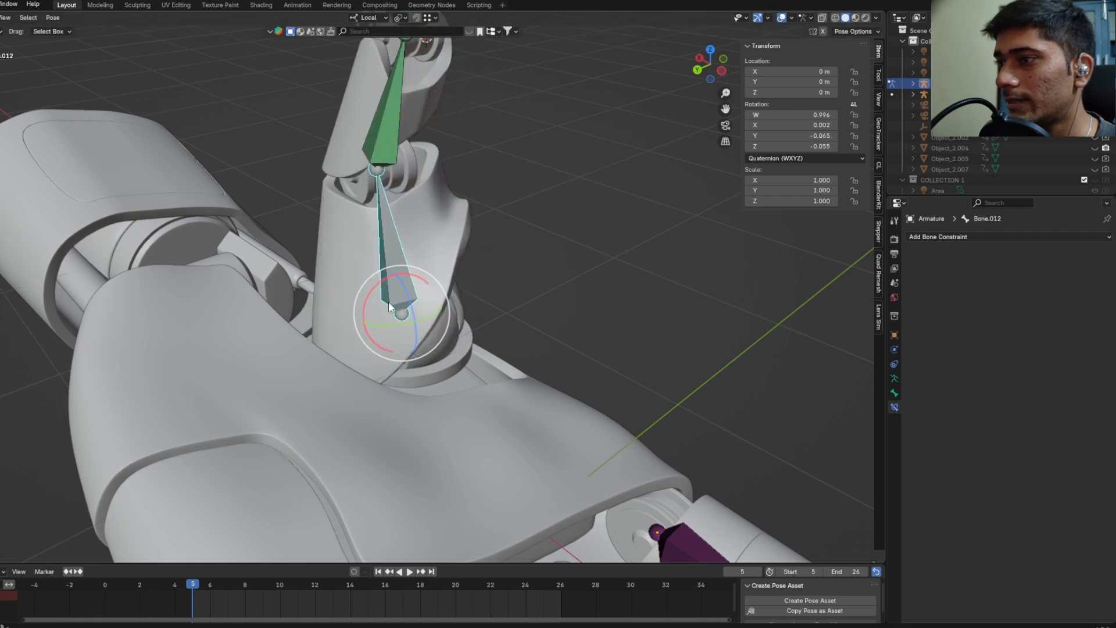
Step: Rotate the thumb's base bone about 29° around its local X axis and about 10.5° around its local Z axis
{"action": "left_click_drag", "start_coordinate": [387, 301], "coordinate": [410, 283]}
{"action": "middle_click_drag", "start_coordinate": [418, 302], "coordinate": [463, 312]}
{"action": "scroll", "coordinate": [512, 310], "scroll_direction": "down", "scroll_amount": 5}
{"action": "scroll", "coordinate": [463, 312], "scroll_direction": "up", "scroll_amount": 2}
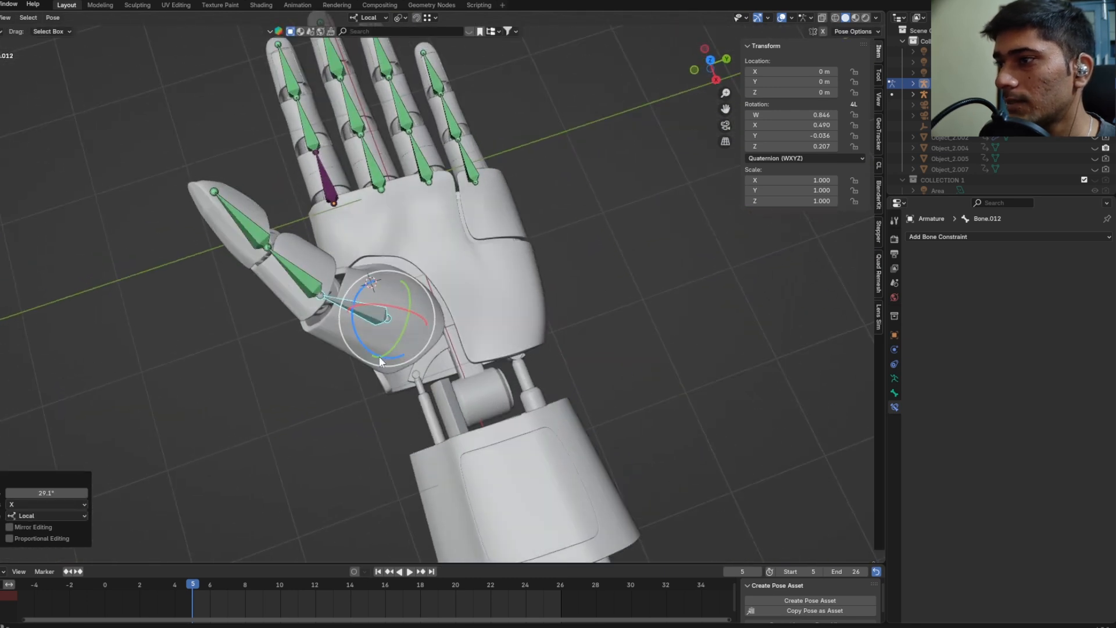
{"action": "left_click_drag", "start_coordinate": [380, 360], "coordinate": [368, 324]}
{"action": "middle_click_drag", "start_coordinate": [368, 324], "coordinate": [394, 330]}
{"action": "scroll", "coordinate": [394, 330], "scroll_direction": "up", "scroll_amount": 3}
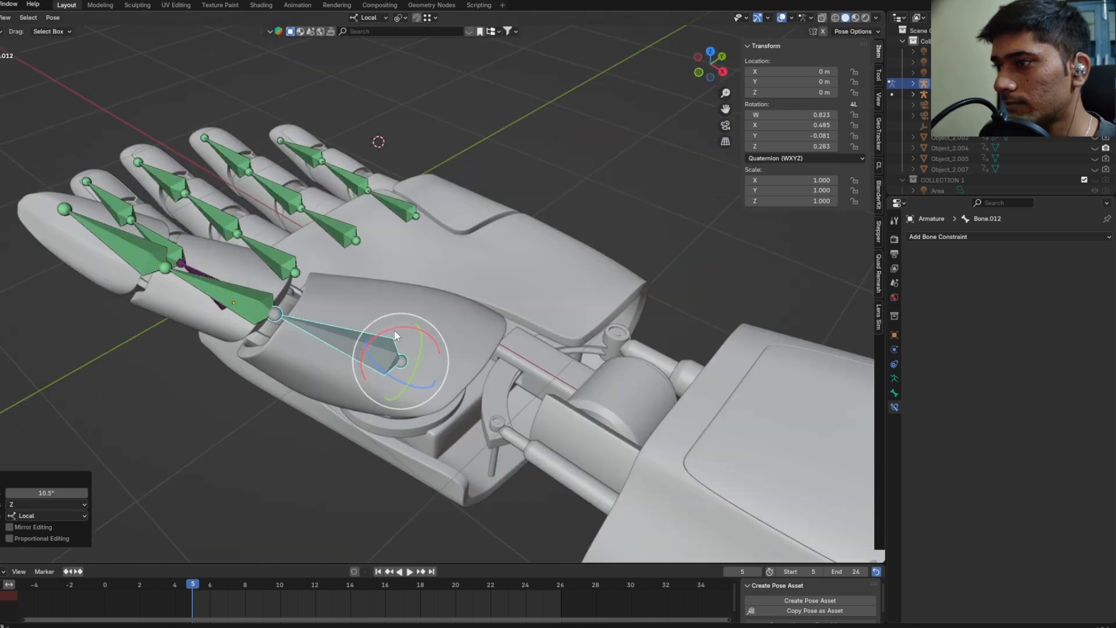
Step: Add a Limit Rotation constraint to the thumb's base bone with X, Y and Z limits enabled and the owner in Local Space
{"action": "key", "text": "shift+ctrl+c"}
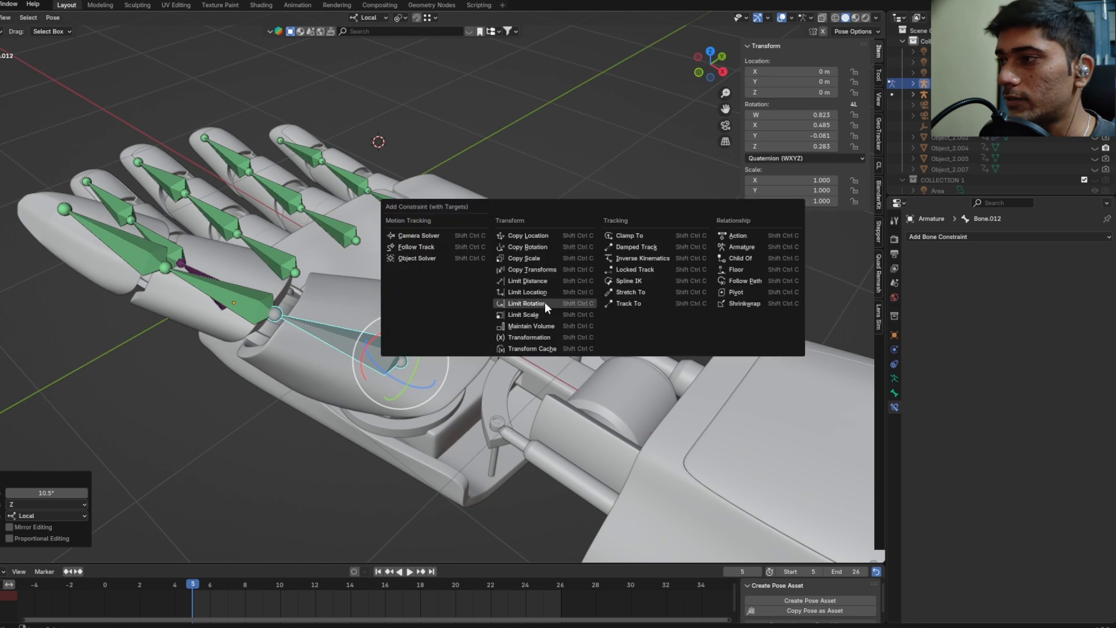
{"action": "left_click", "coordinate": [553, 305]}
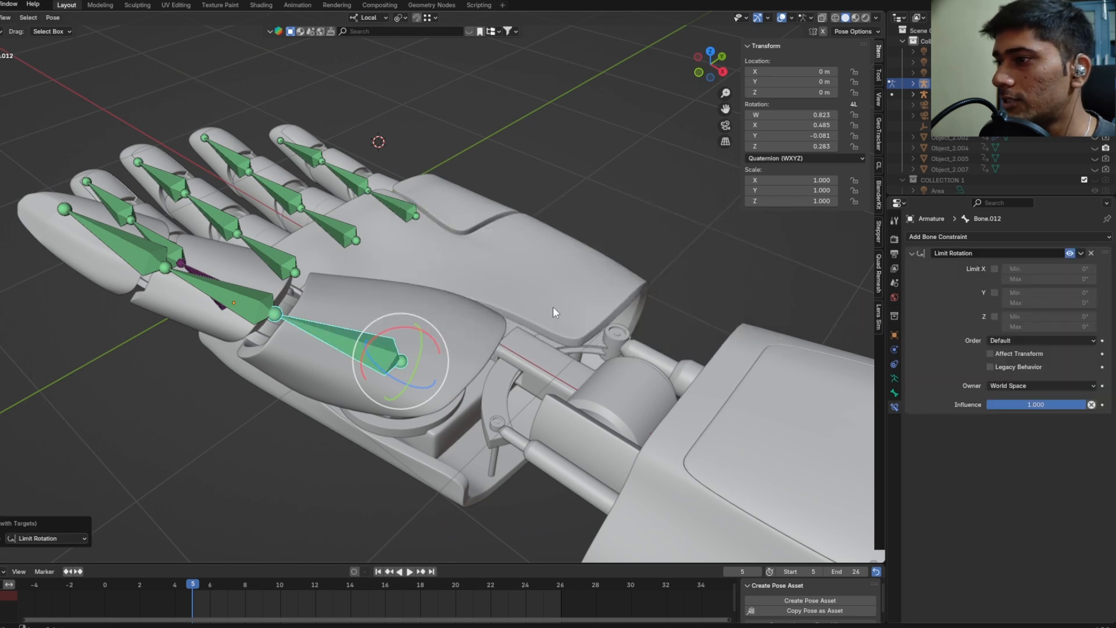
{"action": "middle_click_drag", "start_coordinate": [553, 307], "coordinate": [472, 314]}
{"action": "left_click", "coordinate": [995, 269]}
{"action": "left_click", "coordinate": [995, 292]}
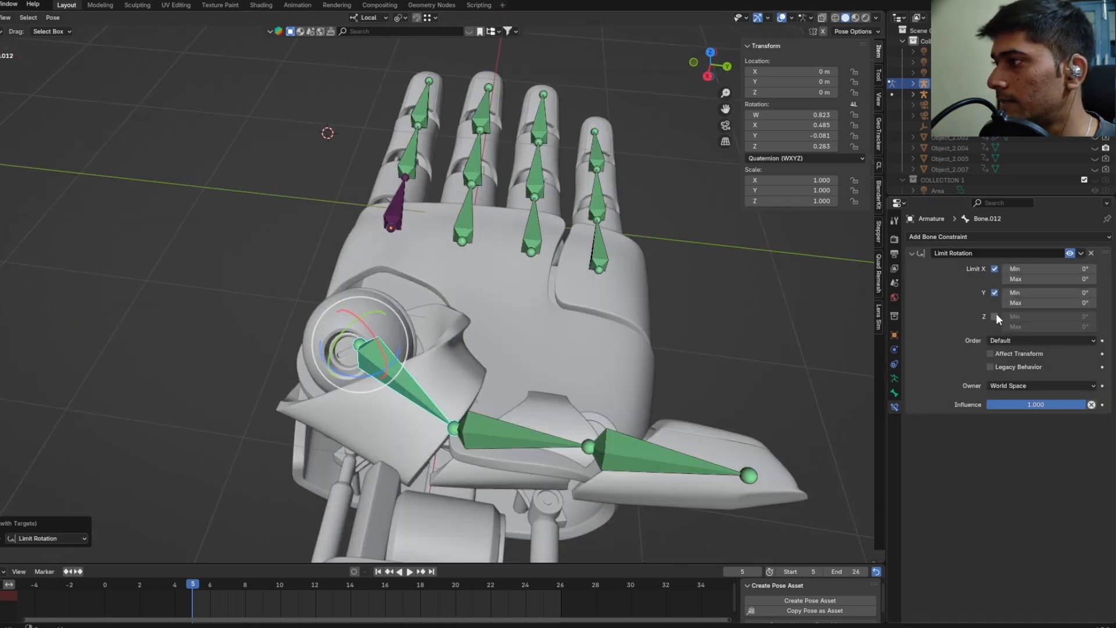
{"action": "left_click", "coordinate": [995, 316]}
{"action": "left_click", "coordinate": [1024, 385]}
{"action": "left_click", "coordinate": [1008, 445]}
Step: Test-rotate the constrained thumb base bone around its local X axis and freely to check that the limits hold it
{"action": "middle_click_drag", "start_coordinate": [459, 372], "coordinate": [344, 284]}
{"action": "key", "text": "r"}
{"action": "key", "text": "x"}
{"action": "left_click", "coordinate": [427, 270]}
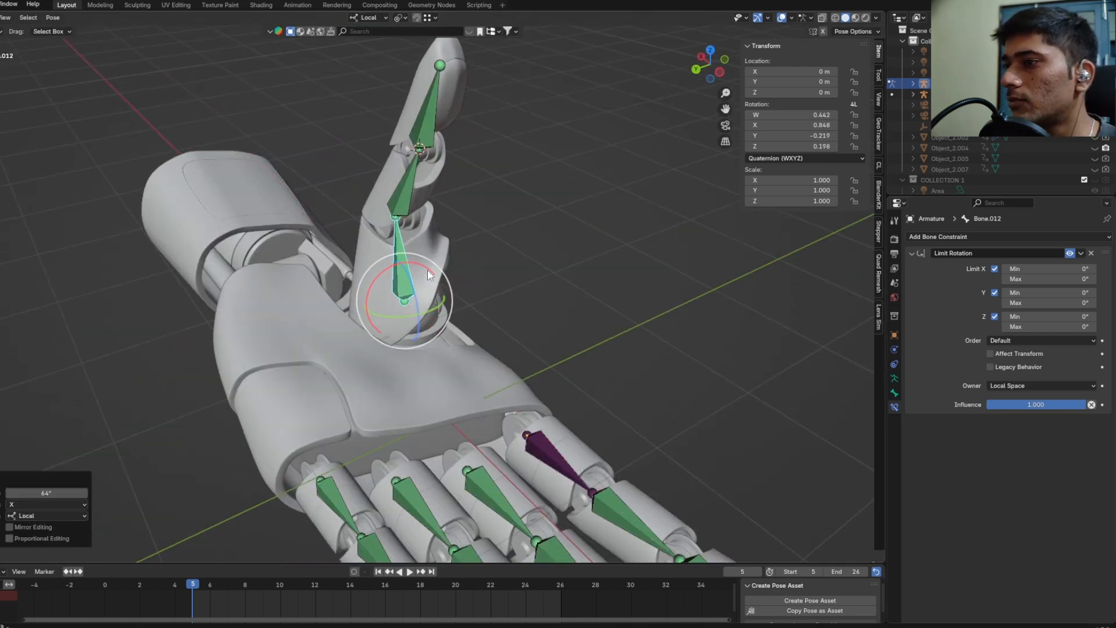
{"action": "scroll", "coordinate": [465, 305], "scroll_direction": "up", "scroll_amount": 6}
{"action": "middle_click_drag", "start_coordinate": [437, 313], "coordinate": [410, 291]}
{"action": "key", "text": "r"}
{"action": "key", "text": "r"}
{"action": "left_click", "coordinate": [381, 276]}
{"action": "key", "text": "r"}
{"action": "key", "text": "r"}
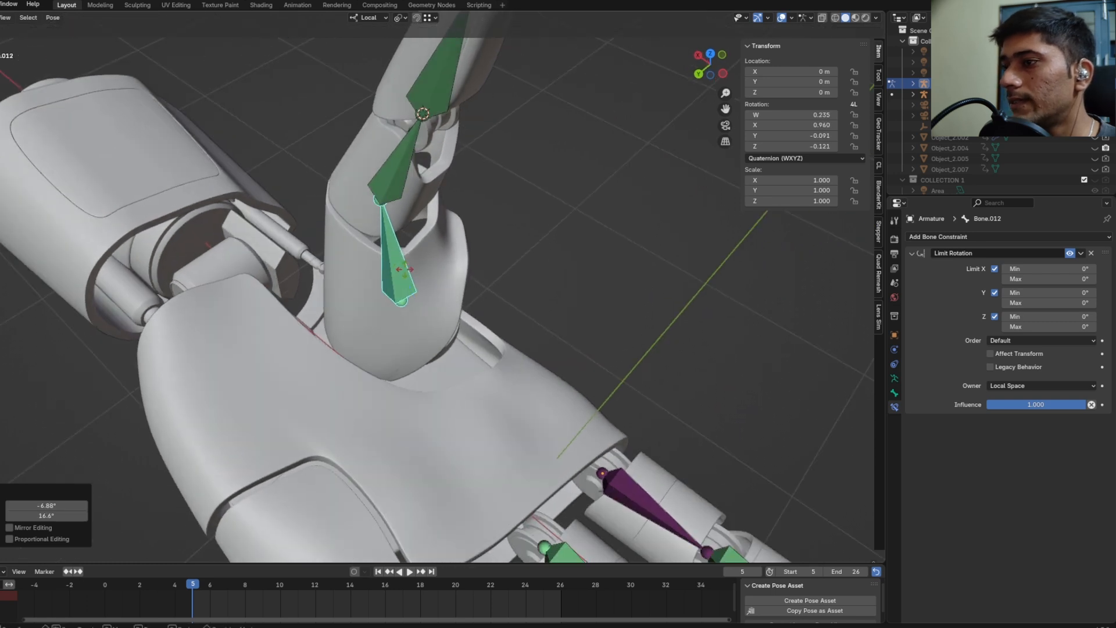
{"action": "left_click", "coordinate": [402, 297]}
Step: Test-rotate the thumb's base bone separately around its local X, Z and Y axes to check each locked axis
{"action": "key", "text": "r"}
{"action": "key", "text": "x"}
{"action": "left_click", "coordinate": [424, 295]}
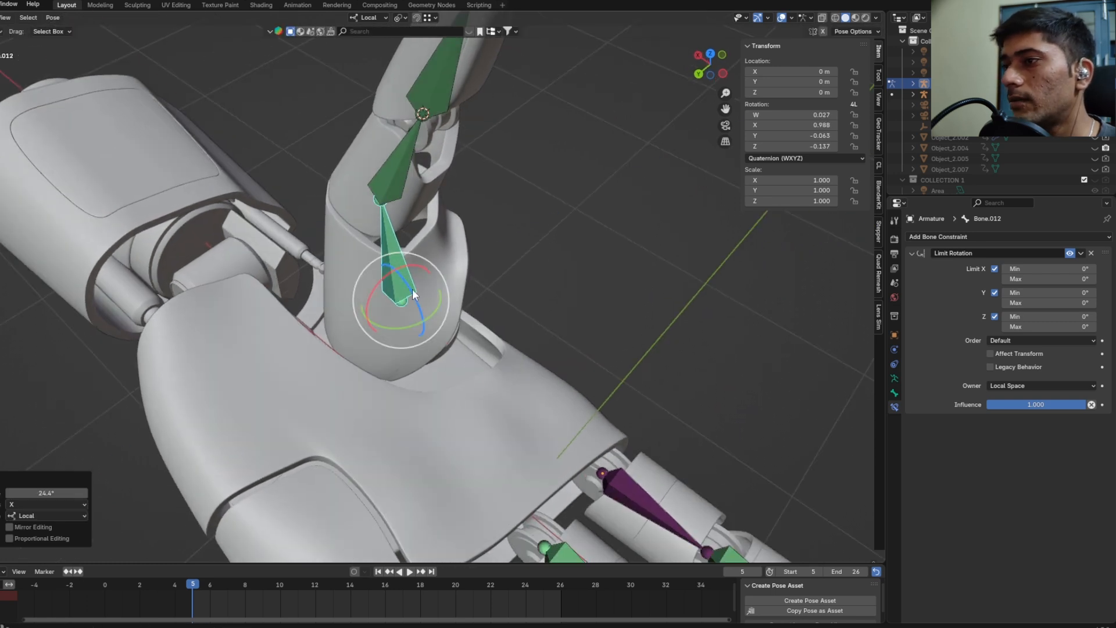
{"action": "key", "text": "r"}
{"action": "key", "text": "z"}
{"action": "left_click", "coordinate": [433, 307]}
{"action": "key", "text": "r"}
{"action": "key", "text": "y"}
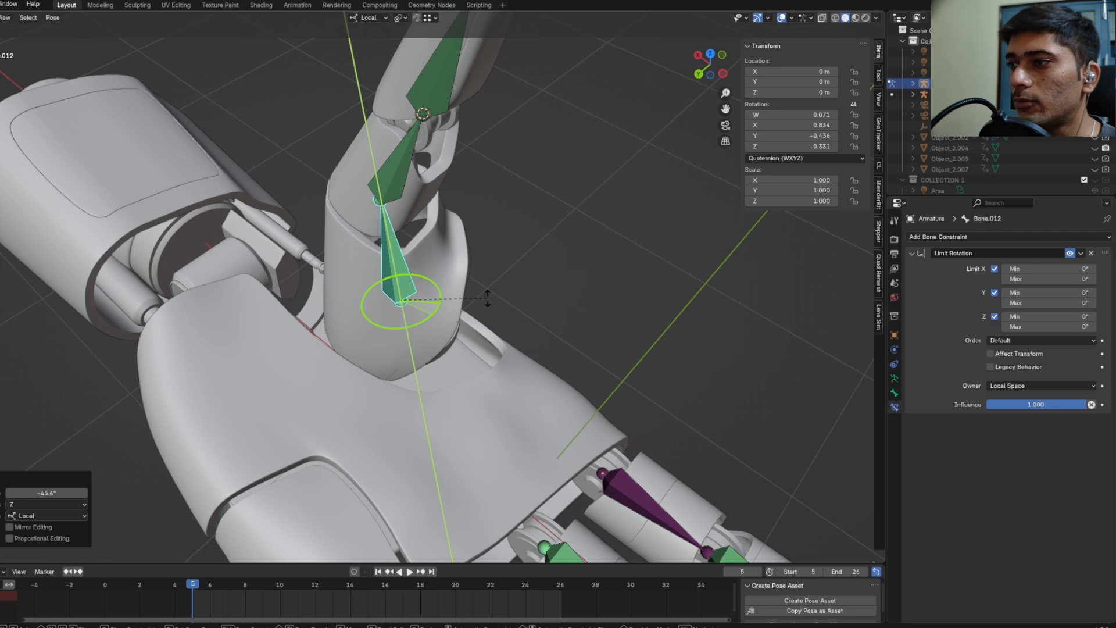
{"action": "left_click", "coordinate": [483, 300]}
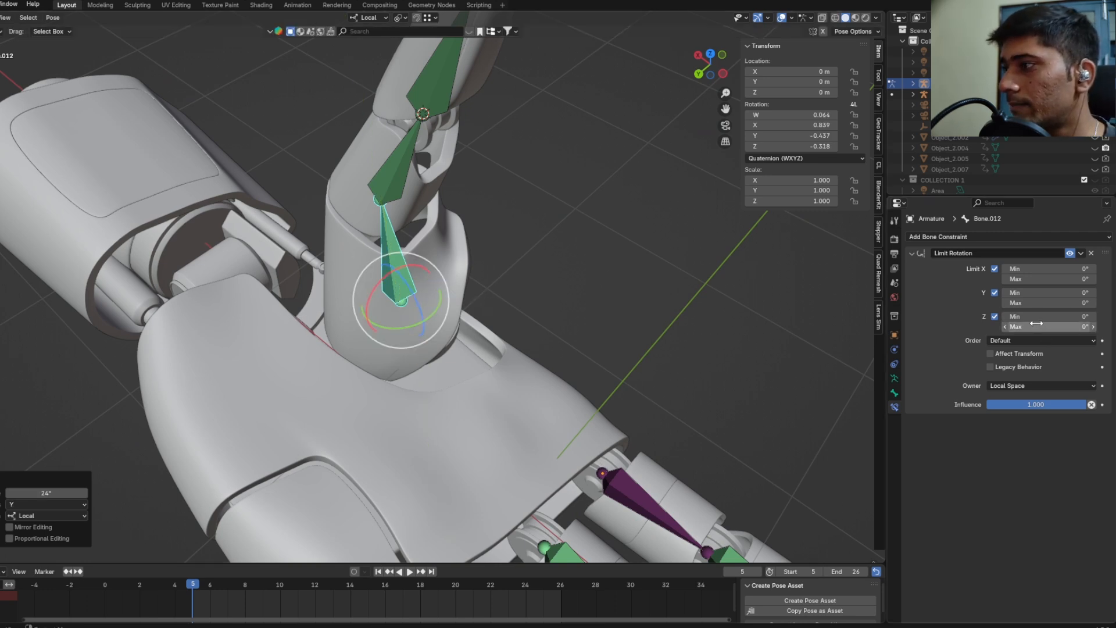
Step: Set the thumb base bone's Limit Rotation Z range to Min -1° and Max 50°
{"action": "middle_click_drag", "start_coordinate": [461, 302], "coordinate": [498, 293]}
{"action": "mouse_move", "coordinate": [1035, 317]}
{"action": "left_mouse_down"}
{"action": "mouse_move", "coordinate": [1065, 318]}
{"action": "mouse_move", "coordinate": [1023, 318]}
{"action": "left_mouse_up"}
{"action": "middle_click_drag", "start_coordinate": [416, 343], "coordinate": [549, 314]}
{"action": "mouse_move", "coordinate": [1040, 316]}
{"action": "left_mouse_down"}
{"action": "mouse_move", "coordinate": [1081, 317]}
{"action": "mouse_move", "coordinate": [1048, 316]}
{"action": "left_mouse_up"}
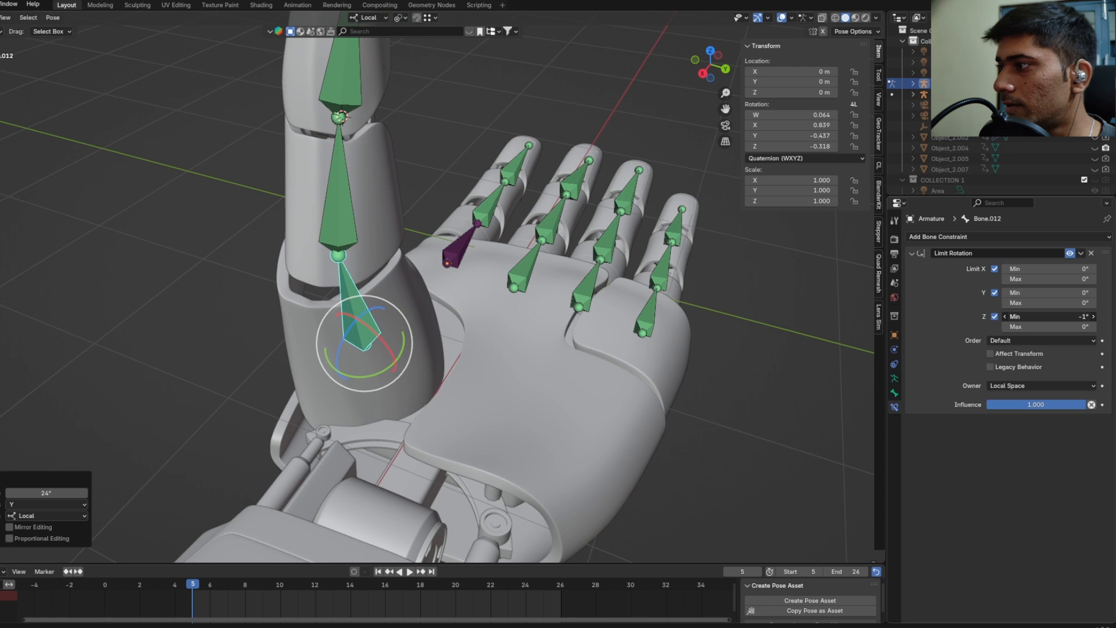
{"action": "middle_click_drag", "start_coordinate": [501, 386], "coordinate": [492, 386]}
{"action": "left_click_drag", "start_coordinate": [1070, 327], "coordinate": [1071, 327]}
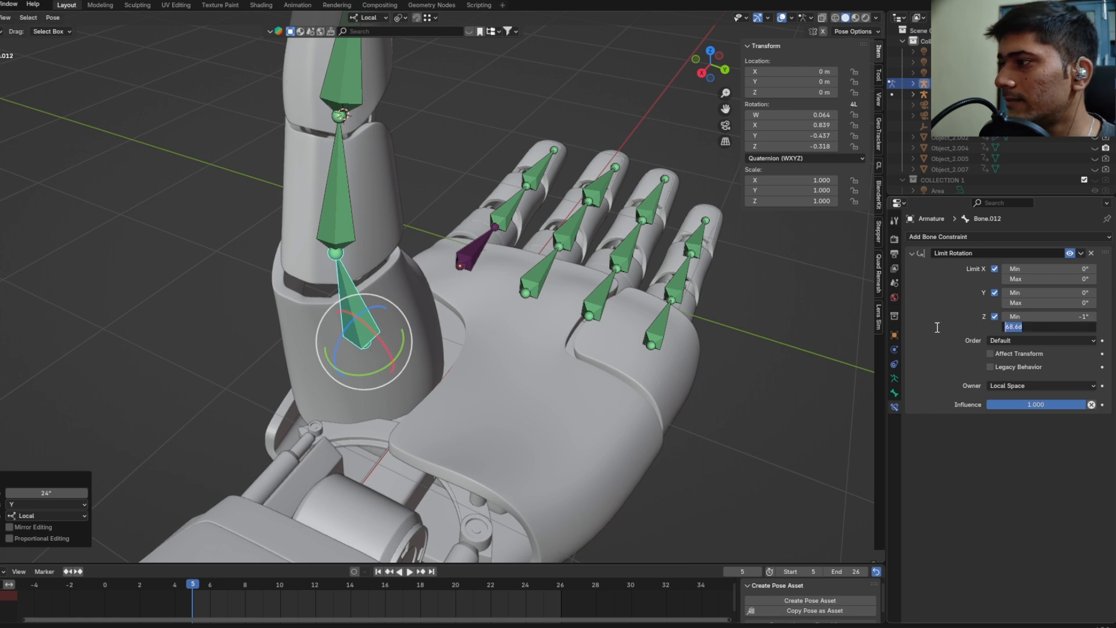
{"action": "type", "text": "50"}
{"action": "key", "text": "Return"}
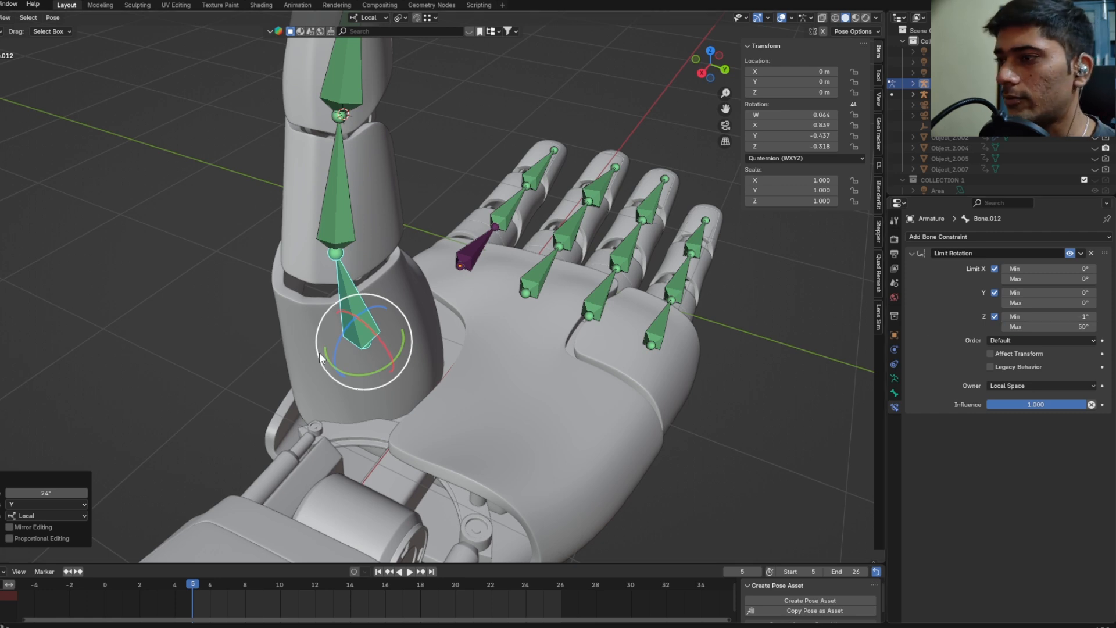
Step: Reset the thumb base bone's quaternion X, Y and Z rotation values to 0
{"action": "middle_click_drag", "start_coordinate": [320, 352], "coordinate": [769, 221]}
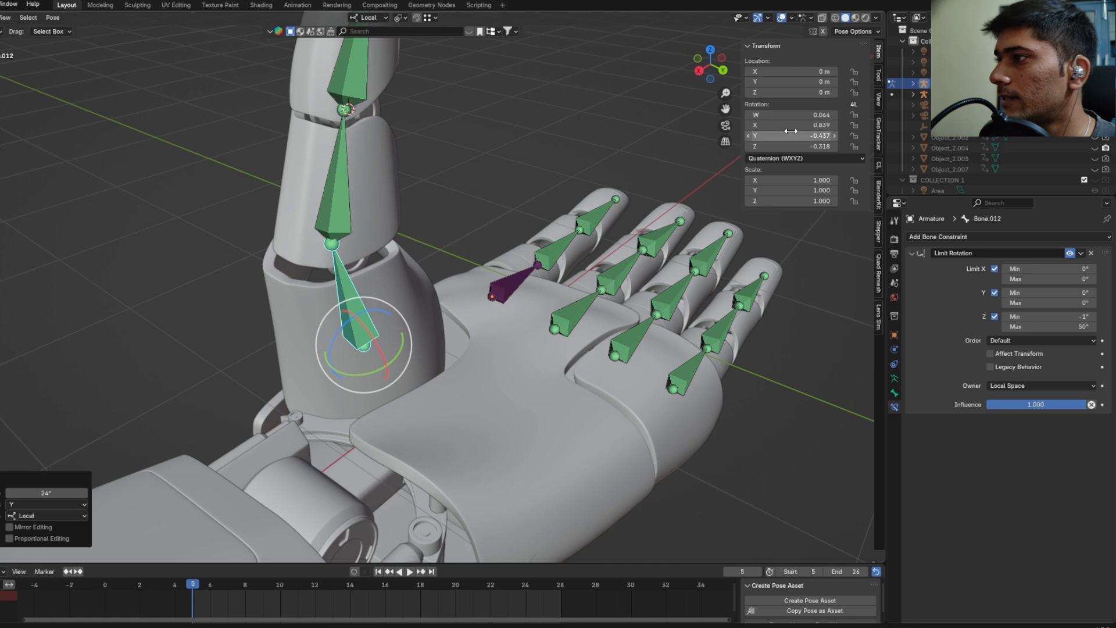
{"action": "left_click_drag", "start_coordinate": [791, 125], "coordinate": [791, 147]}
{"action": "type", "text": "0"}
{"action": "key", "text": "Return"}
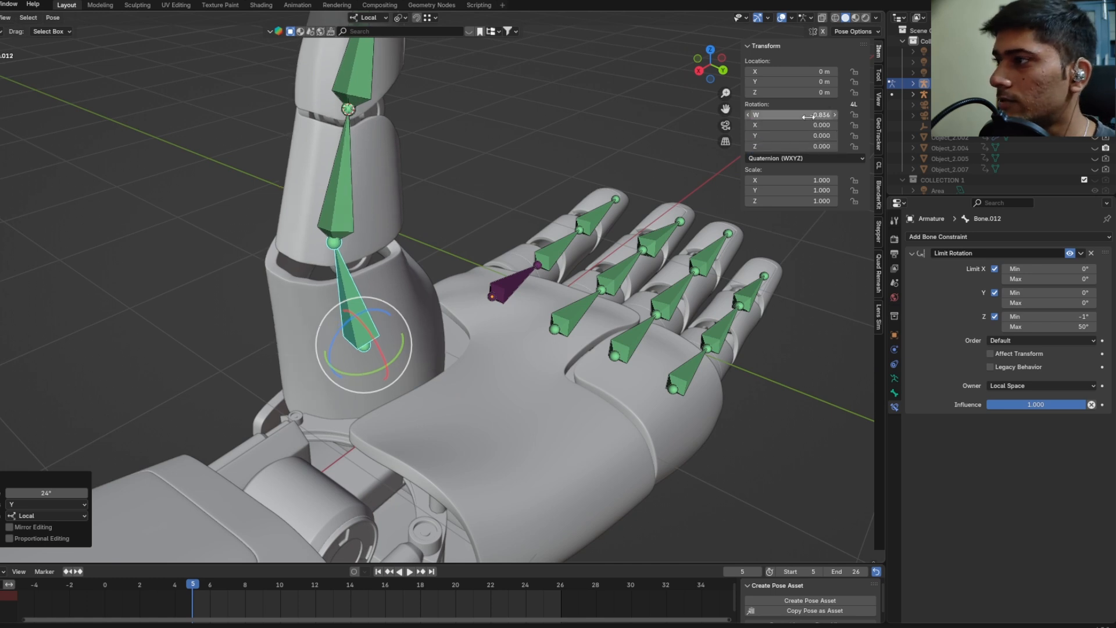
Step: Test-rotate the thumb's base bone around its local Z axis and undo the rotation
{"action": "left_click", "coordinate": [555, 142]}
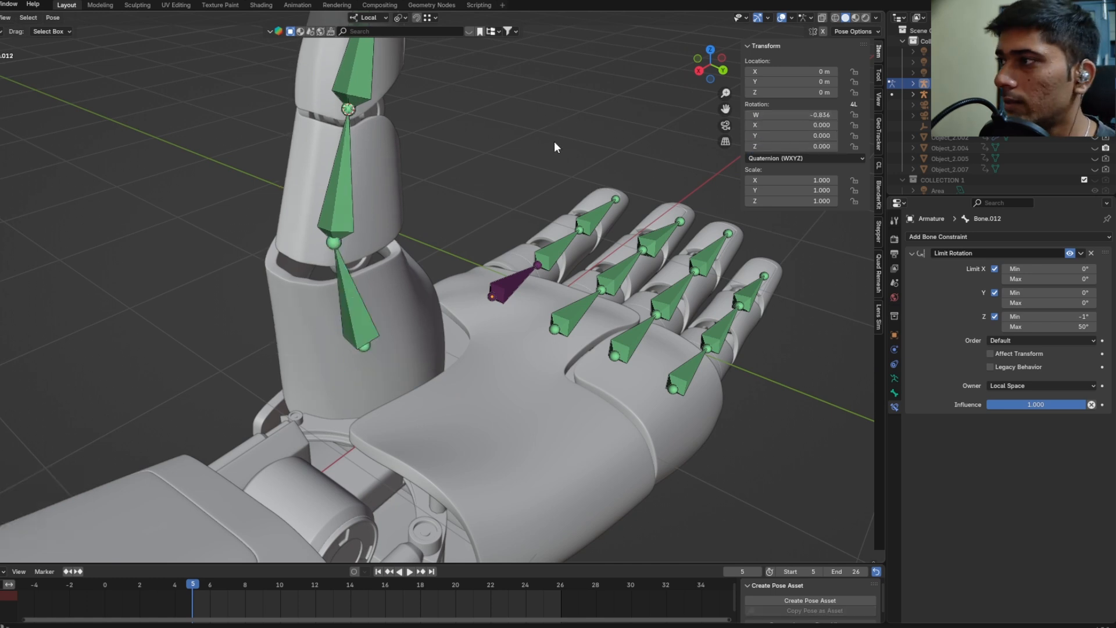
{"action": "left_click", "coordinate": [354, 336]}
{"action": "middle_click_drag", "start_coordinate": [354, 336], "coordinate": [344, 328]}
{"action": "key", "text": "r"}
{"action": "key", "text": "z"}
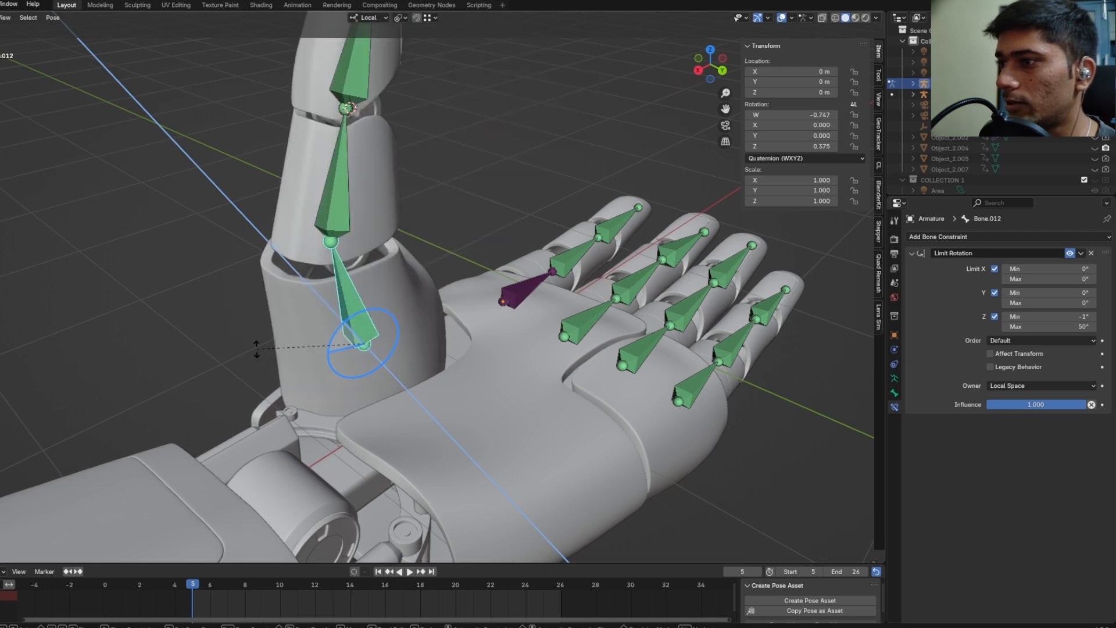
{"action": "left_click", "coordinate": [442, 292]}
{"action": "key", "text": "ctrl+z"}
Step: Try a Y Min limit of -33° on the thumb's base bone, test-rotate it around local Y and undo the rotation
{"action": "middle_click_drag", "start_coordinate": [473, 271], "coordinate": [637, 292]}
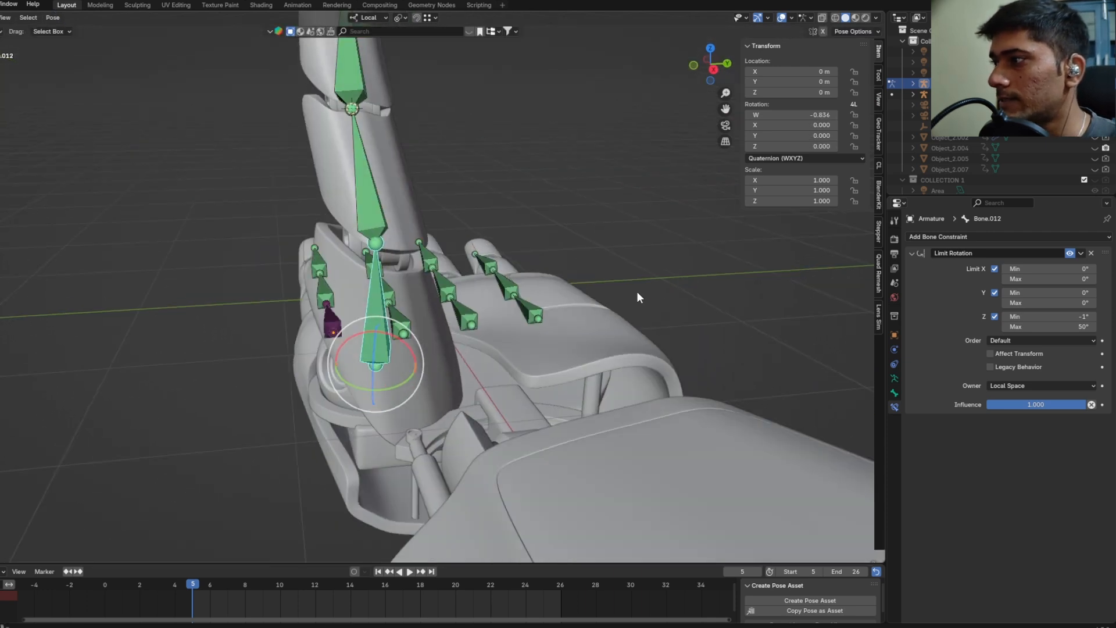
{"action": "mouse_move", "coordinate": [1046, 292]}
{"action": "left_mouse_down"}
{"action": "mouse_move", "coordinate": [1077, 292]}
{"action": "mouse_move", "coordinate": [1045, 292]}
{"action": "mouse_move", "coordinate": [1063, 292]}
{"action": "left_mouse_up"}
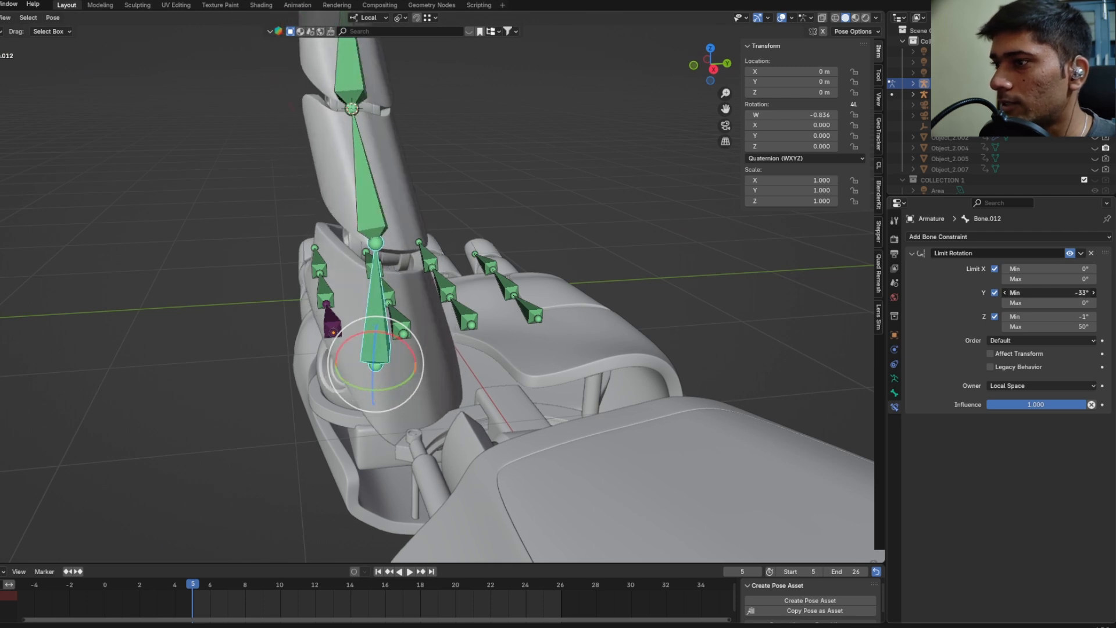
{"action": "middle_click_drag", "start_coordinate": [384, 362], "coordinate": [337, 371]}
{"action": "left_click_drag", "start_coordinate": [333, 372], "coordinate": [657, 375]}
{"action": "key", "text": "ctrl+z"}
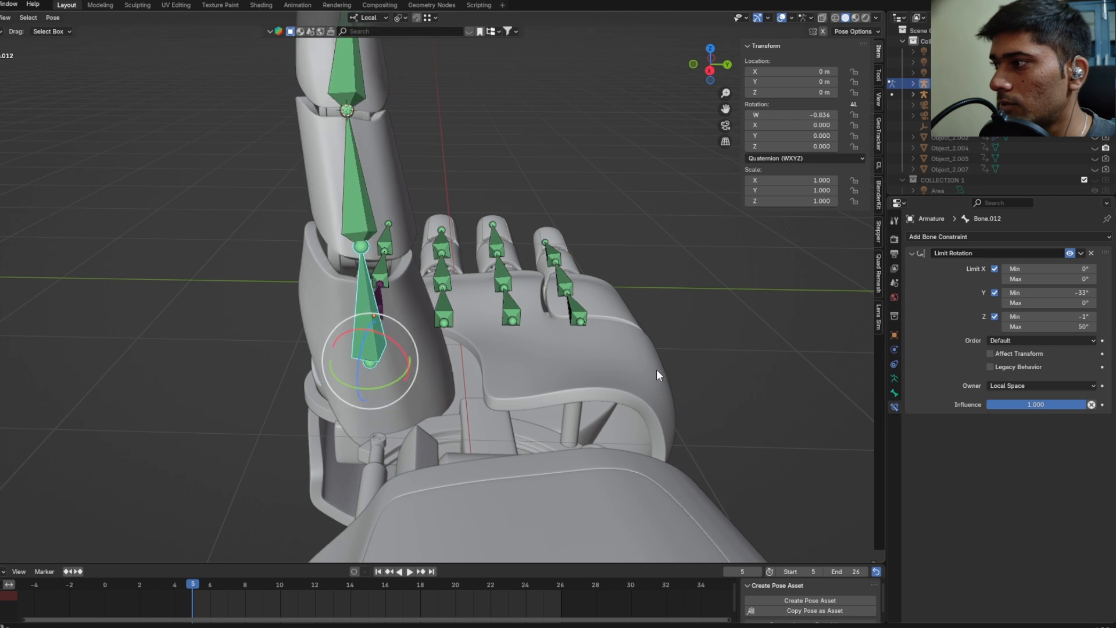
Step: Set the thumb base bone's Y rotation limits to Min -11° and Max 50°
{"action": "mouse_move", "coordinate": [1046, 293]}
{"action": "left_mouse_down"}
{"action": "mouse_move", "coordinate": [1105, 293]}
{"action": "mouse_move", "coordinate": [954, 302]}
{"action": "mouse_move", "coordinate": [1055, 303]}
{"action": "mouse_move", "coordinate": [1033, 303]}
{"action": "left_mouse_up"}
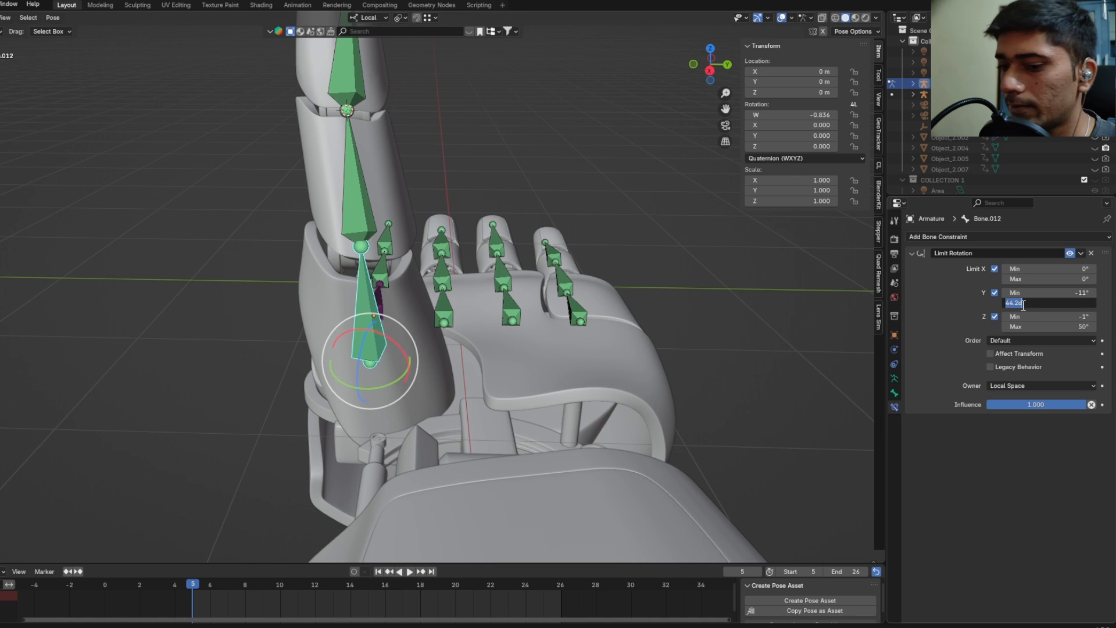
{"action": "type", "text": "50"}
{"action": "key", "text": "Return"}
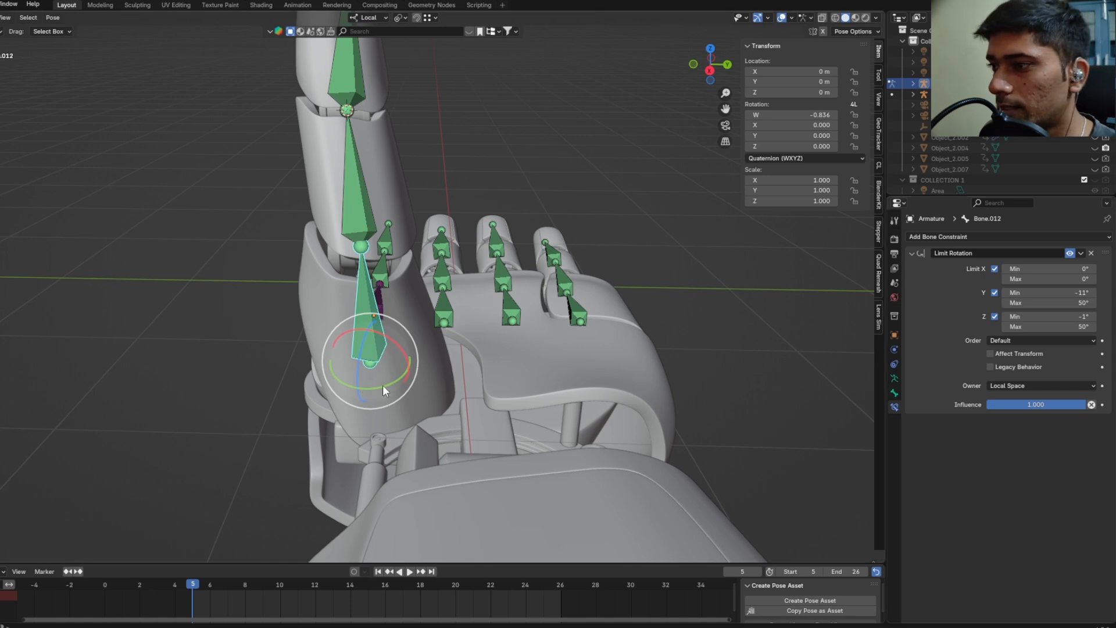
Step: Test-rotate the thumb's base bone around its local Y axis by about 62° and then about -121°
{"action": "left_click_drag", "start_coordinate": [382, 385], "coordinate": [454, 375]}
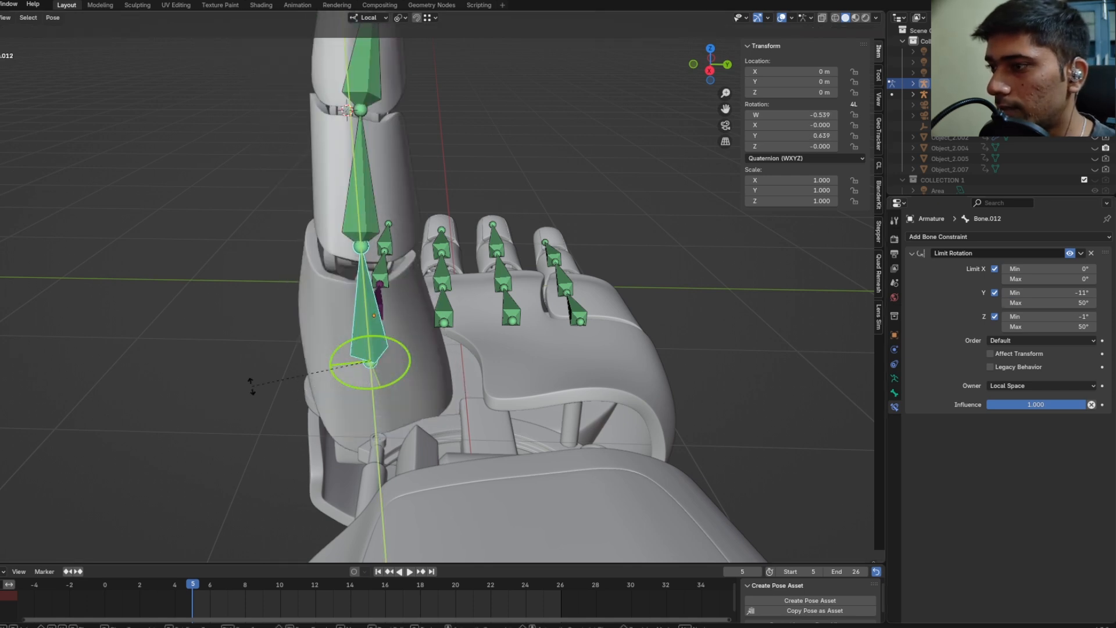
{"action": "left_click", "coordinate": [460, 367]}
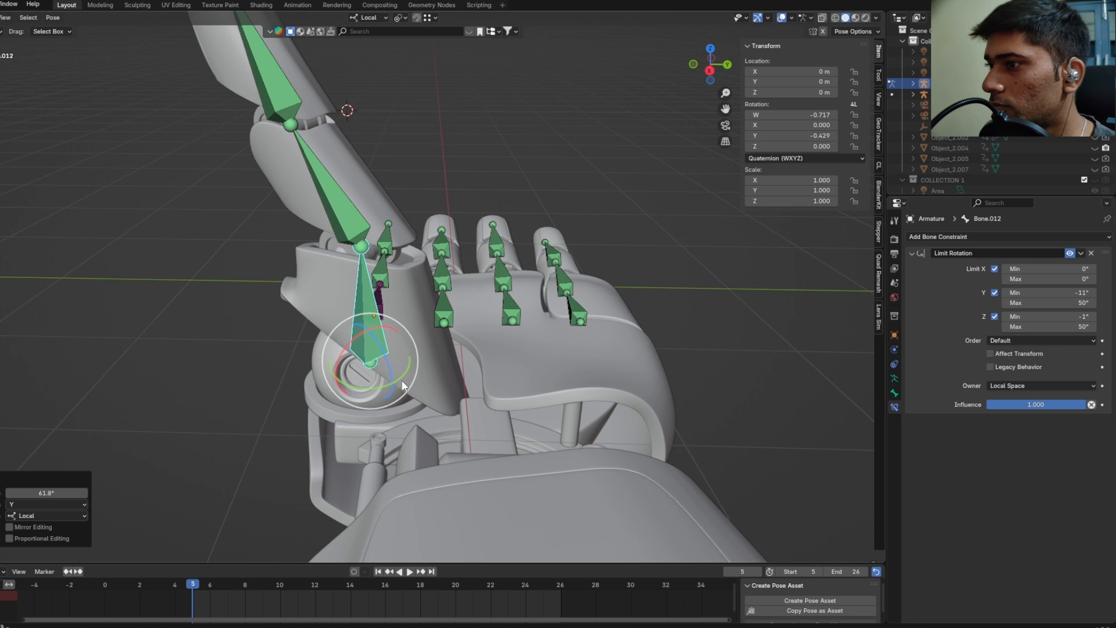
{"action": "left_click_drag", "start_coordinate": [402, 379], "coordinate": [274, 399]}
Step: Set the thumb base bone's Y rotation limits to Max 3° and Min -50°
{"action": "left_click_drag", "start_coordinate": [1068, 305], "coordinate": [1055, 305]}
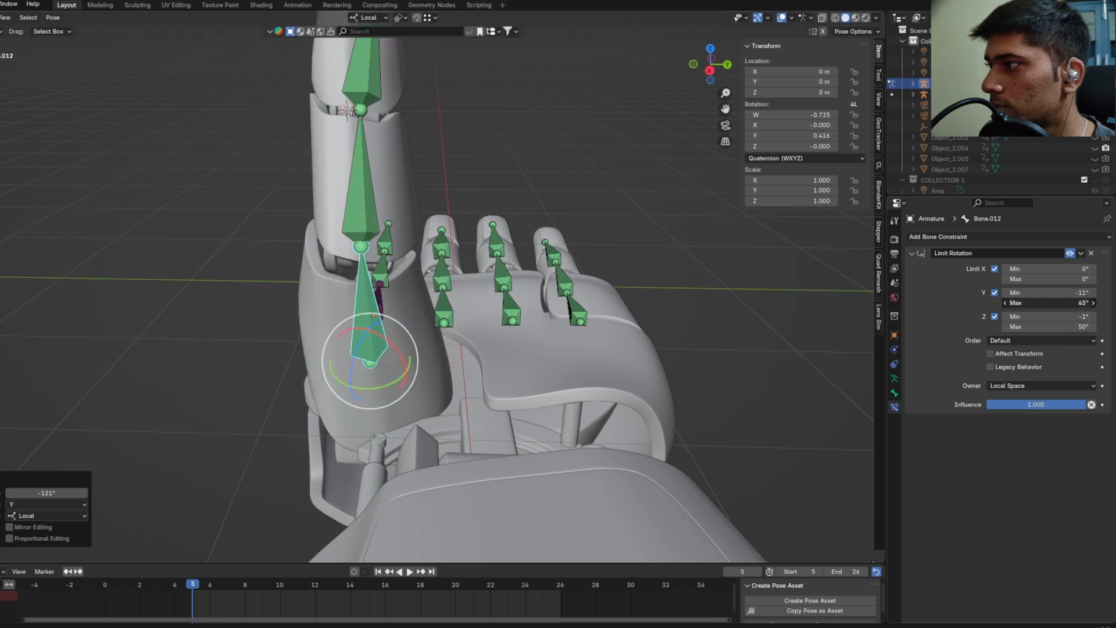
{"action": "left_click", "coordinate": [1049, 303]}
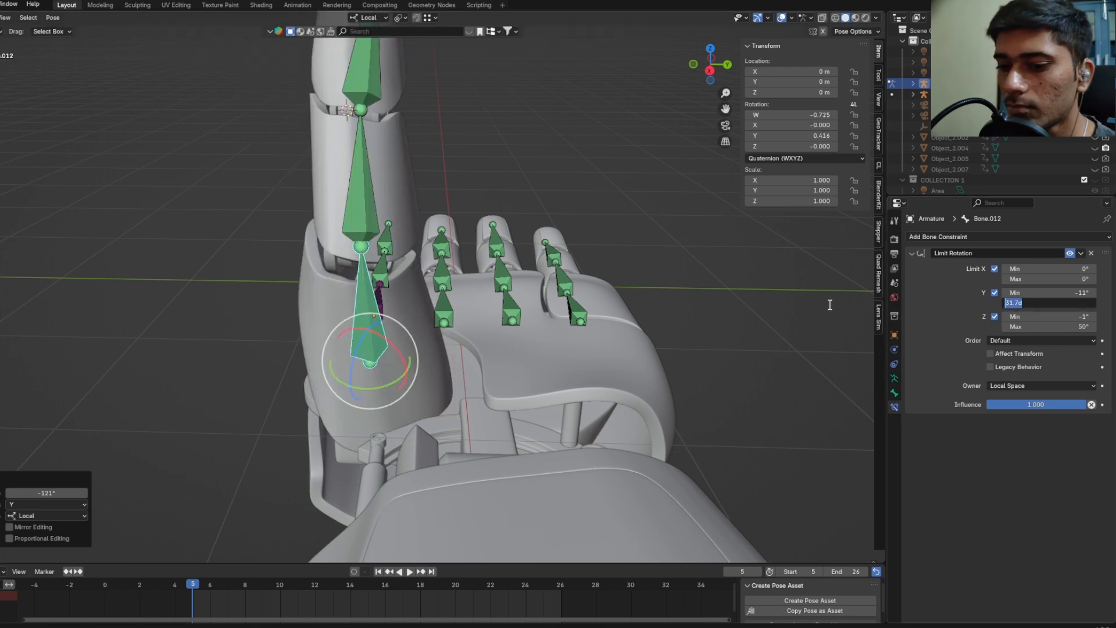
{"action": "type", "text": "3"}
{"action": "key", "text": "Return"}
{"action": "left_click", "coordinate": [1043, 293]}
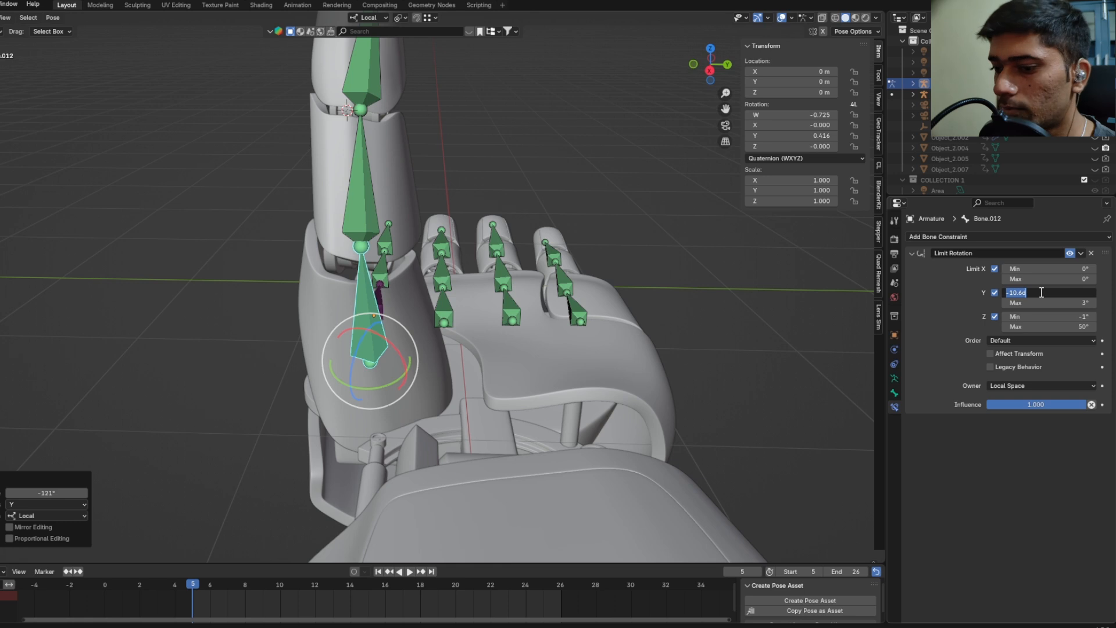
{"action": "type", "text": "-50"}
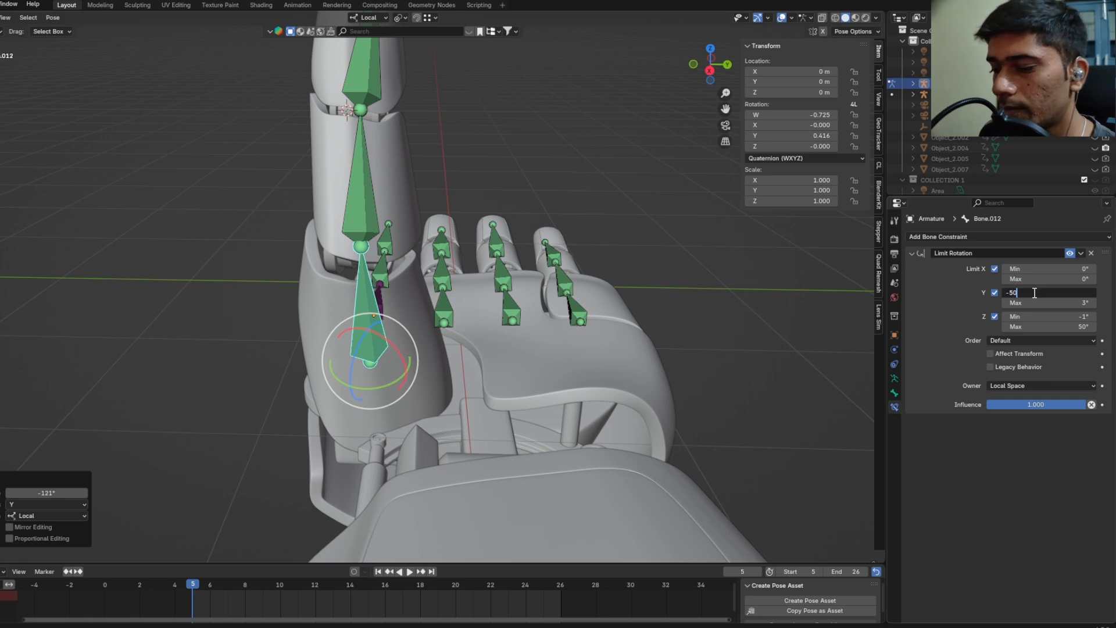
{"action": "key", "text": "Return"}
Step: Rotate the thumb's base bone about -101° around its local Y axis to test the new range
{"action": "key", "text": "r"}
{"action": "key", "text": "y"}
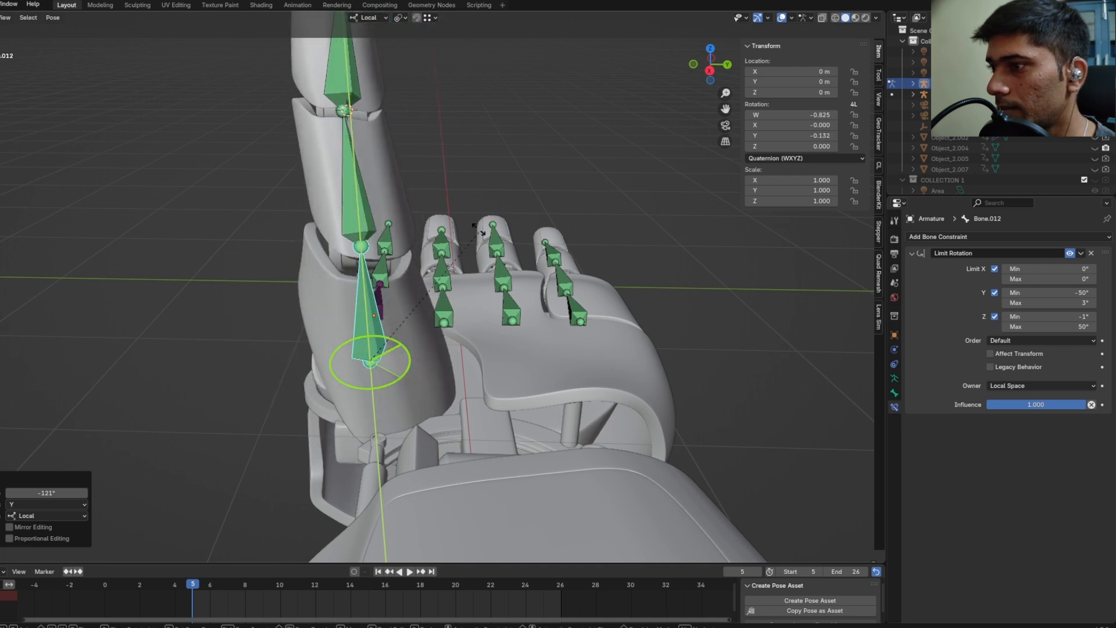
{"action": "left_click", "coordinate": [320, 426]}
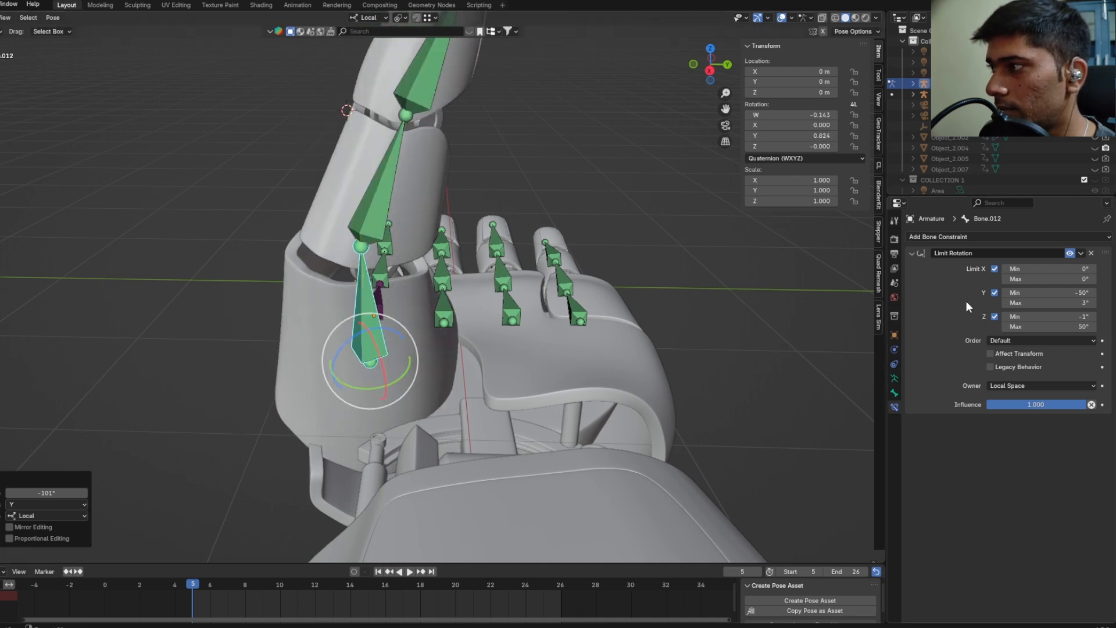
Step: Widen the thumb base bone's Y rotation limit by setting its Min to -150°
{"action": "left_click", "coordinate": [1022, 293]}
{"action": "left_click_drag", "start_coordinate": [1014, 293], "coordinate": [1010, 291]}
{"action": "left_click", "coordinate": [1010, 292]}
{"action": "type", "text": "100d"}
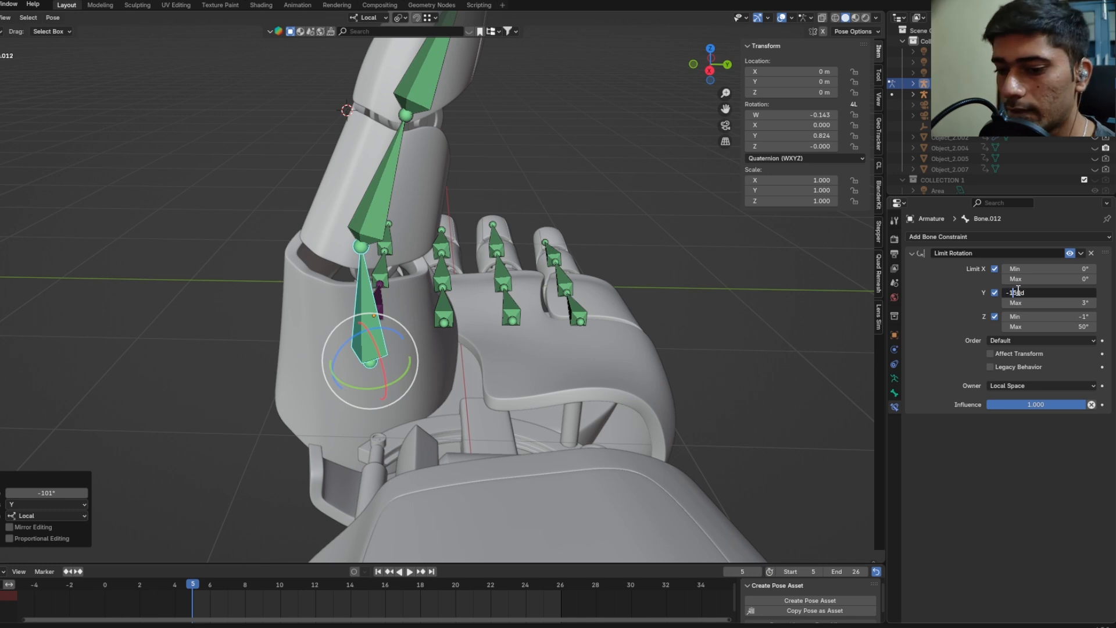
{"action": "key", "text": "Return"}
Step: Test the wider Y range: rotate the thumb's base bone around local Y, undo, and rotate it again by about 141°
{"action": "key", "text": "r"}
{"action": "key", "text": "y"}
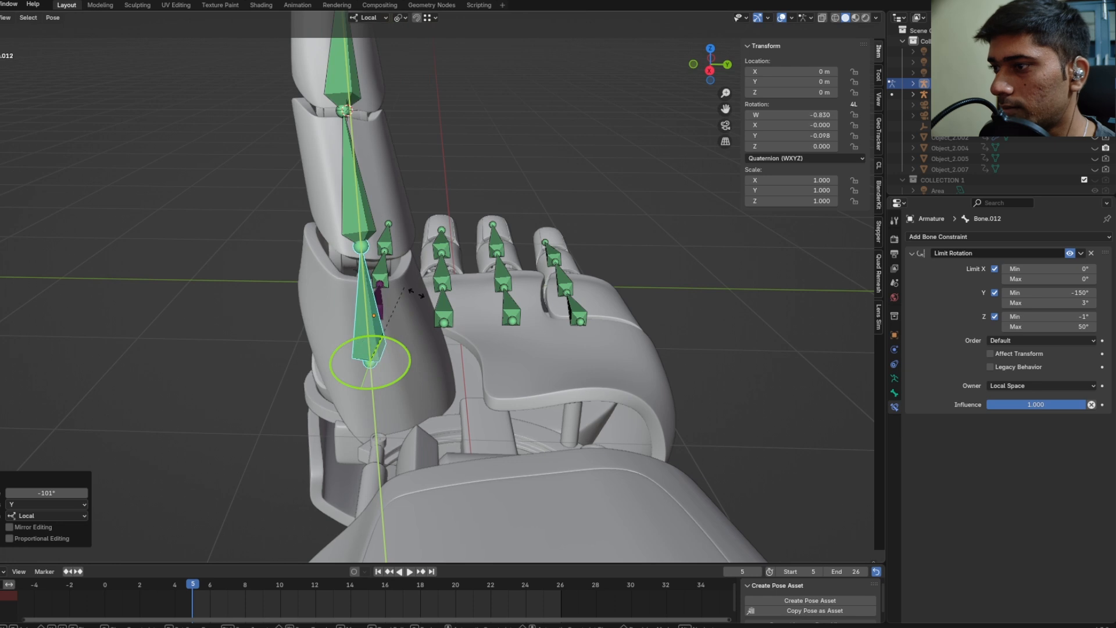
{"action": "left_click", "coordinate": [351, 303]}
{"action": "key", "text": "ctrl+z"}
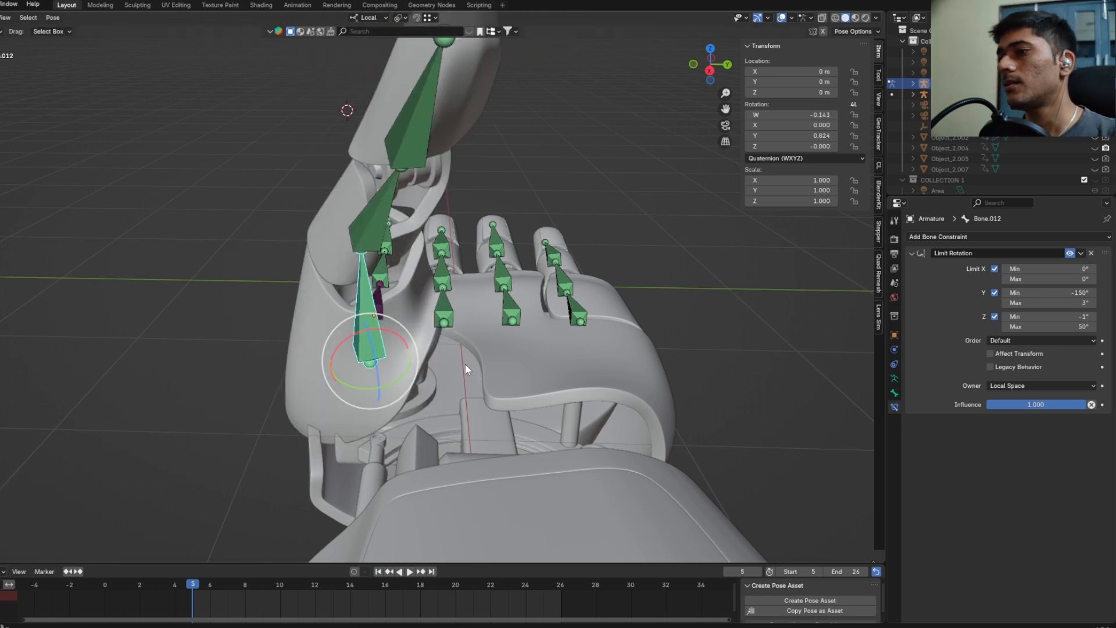
{"action": "middle_click_drag", "start_coordinate": [465, 367], "coordinate": [443, 390]}
{"action": "middle_click_drag", "start_coordinate": [355, 399], "coordinate": [427, 408]}
{"action": "key", "text": "r"}
{"action": "key", "text": "y"}
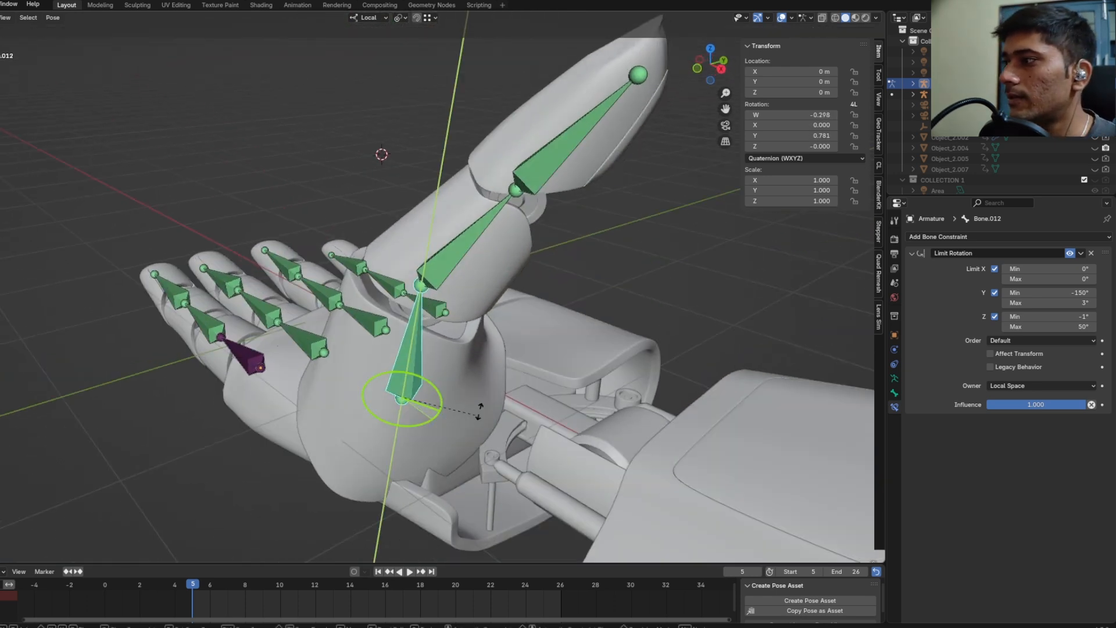
{"action": "left_click", "coordinate": [378, 330]}
{"action": "middle_click_drag", "start_coordinate": [587, 320], "coordinate": [572, 339], "text": "shift"}
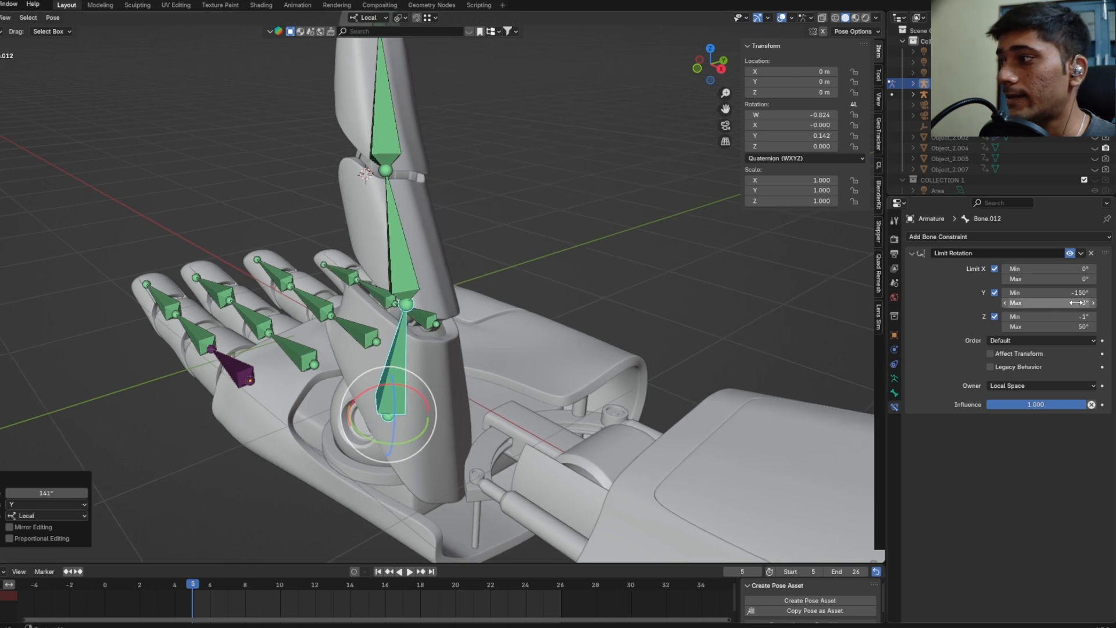
Step: Set the thumb base bone's X rotation limits to Min 30° and Max 105°
{"action": "left_click_drag", "start_coordinate": [1048, 280], "coordinate": [1104, 269]}
{"action": "key", "text": "ctrl+z"}
{"action": "mouse_move", "coordinate": [390, 388]}
{"action": "middle_mouse_down"}
{"action": "mouse_move", "coordinate": [337, 337]}
{"action": "mouse_move", "coordinate": [377, 376]}
{"action": "middle_mouse_up"}
{"action": "left_click_drag", "start_coordinate": [1048, 269], "coordinate": [1018, 269]}
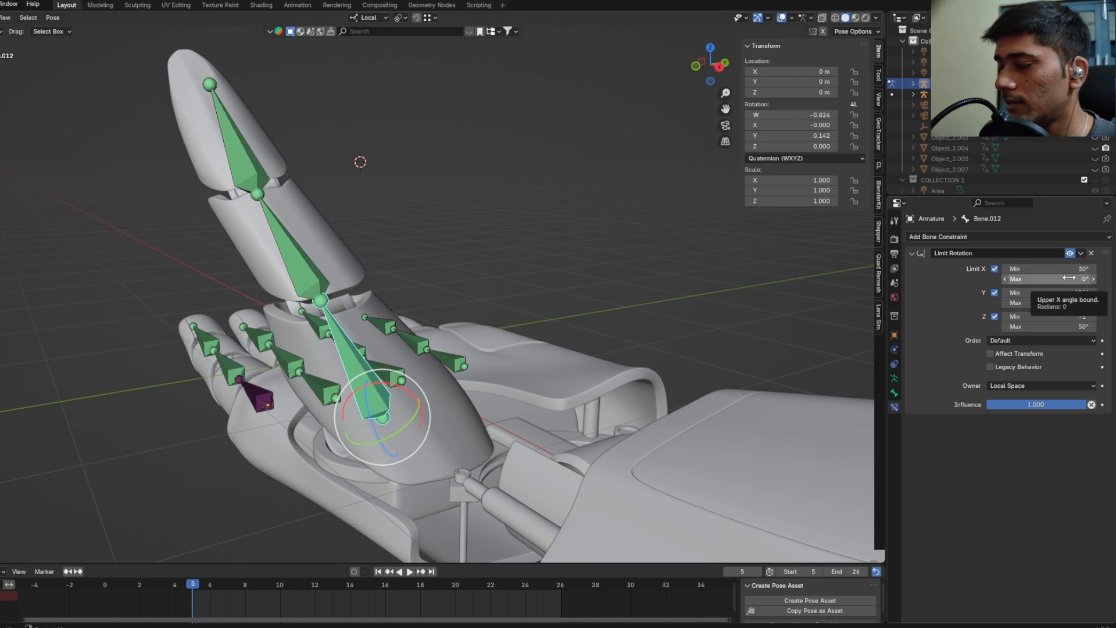
{"action": "mouse_move", "coordinate": [1069, 269]}
{"action": "left_mouse_down"}
{"action": "mouse_move", "coordinate": [1096, 269]}
{"action": "mouse_move", "coordinate": [1067, 269]}
{"action": "left_mouse_up"}
{"action": "left_click", "coordinate": [1040, 279]}
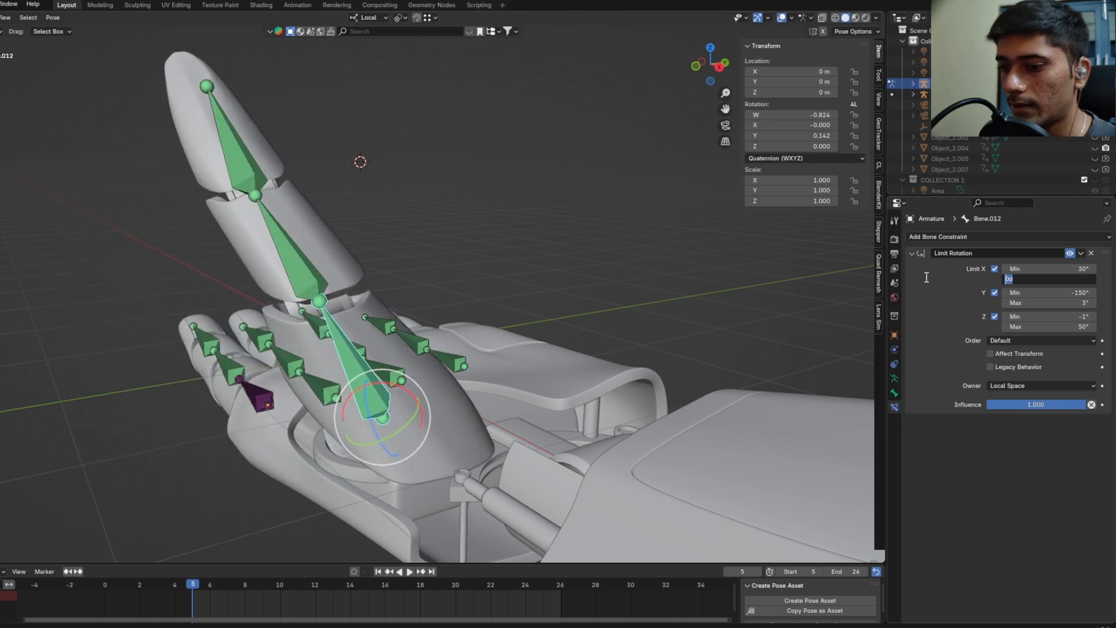
{"action": "type", "text": "105"}
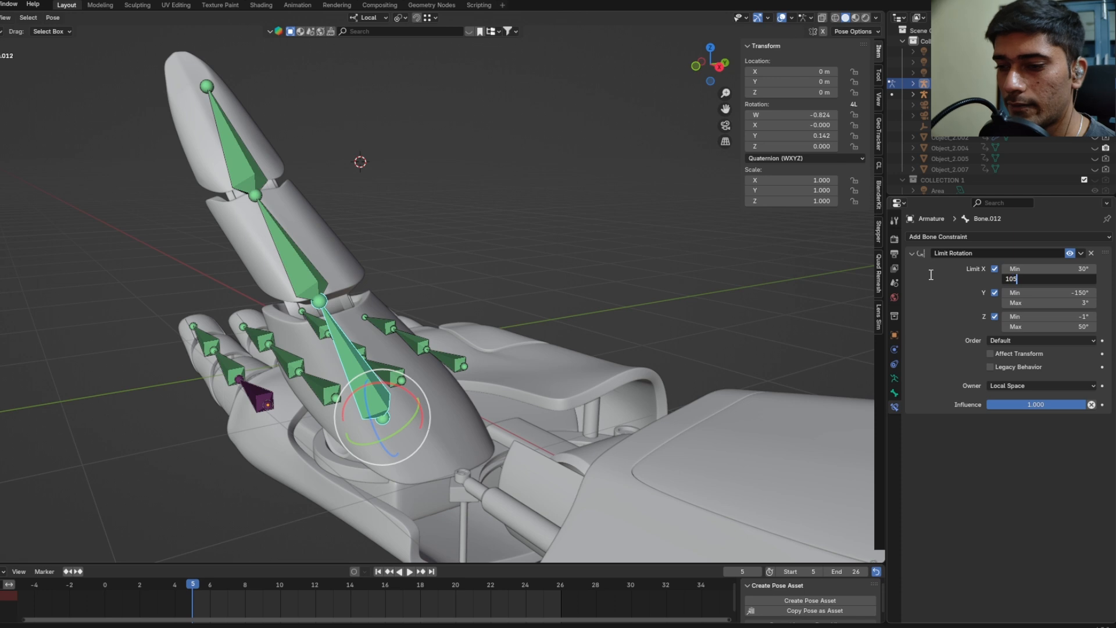
{"action": "key", "text": "Return"}
Step: Reset the thumb base bone's quaternion rotation to W 1 and X, Y, Z 0
{"action": "left_click_drag", "start_coordinate": [820, 125], "coordinate": [820, 146]}
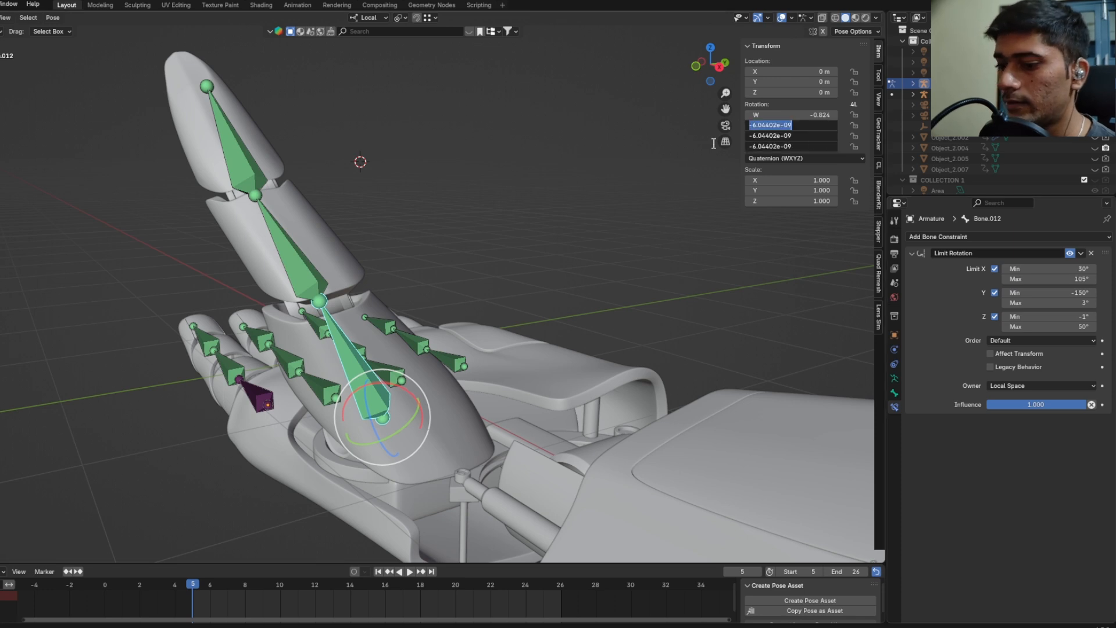
{"action": "type", "text": "09"}
{"action": "key", "text": "BackSpace"}
{"action": "key", "text": "Return"}
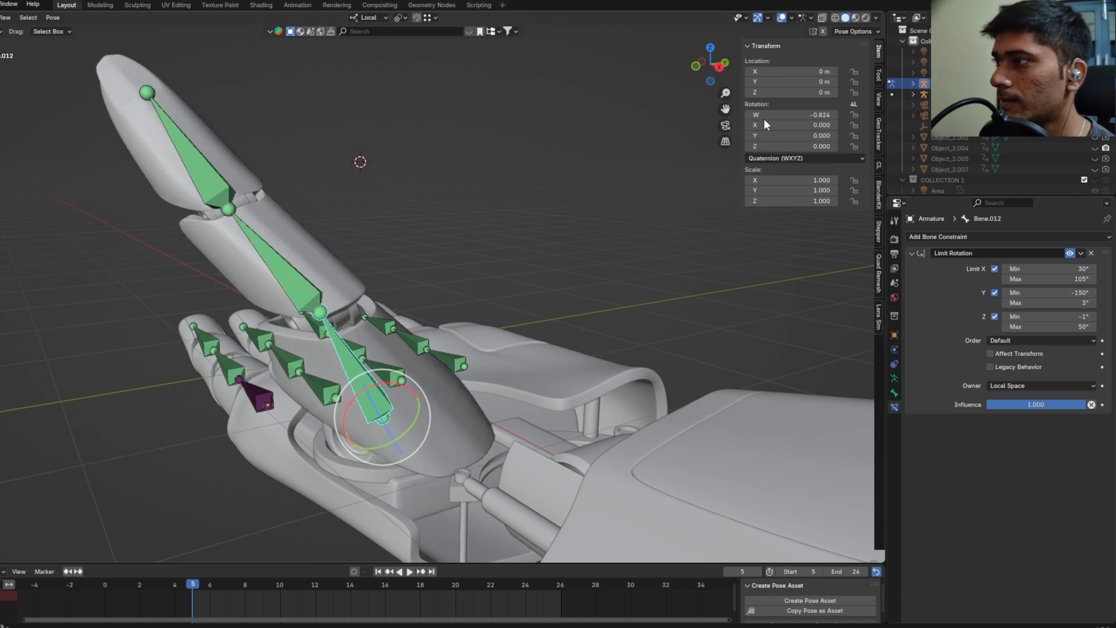
{"action": "left_click", "coordinate": [797, 115]}
{"action": "type", "text": "1"}
{"action": "key", "text": "Return"}
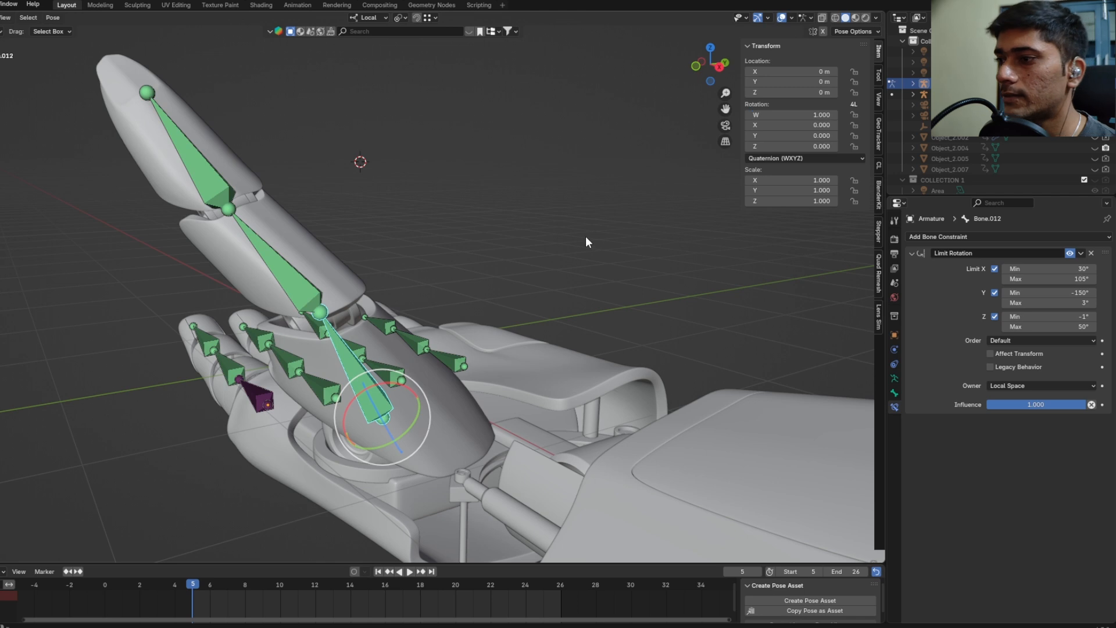
Step: Reselect the thumb's base bone, test-rotate it about 207° around its local Z axis and undo the rotation
{"action": "left_click", "coordinate": [472, 351]}
{"action": "middle_click_drag", "start_coordinate": [451, 349], "coordinate": [475, 414]}
{"action": "left_click", "coordinate": [450, 423]}
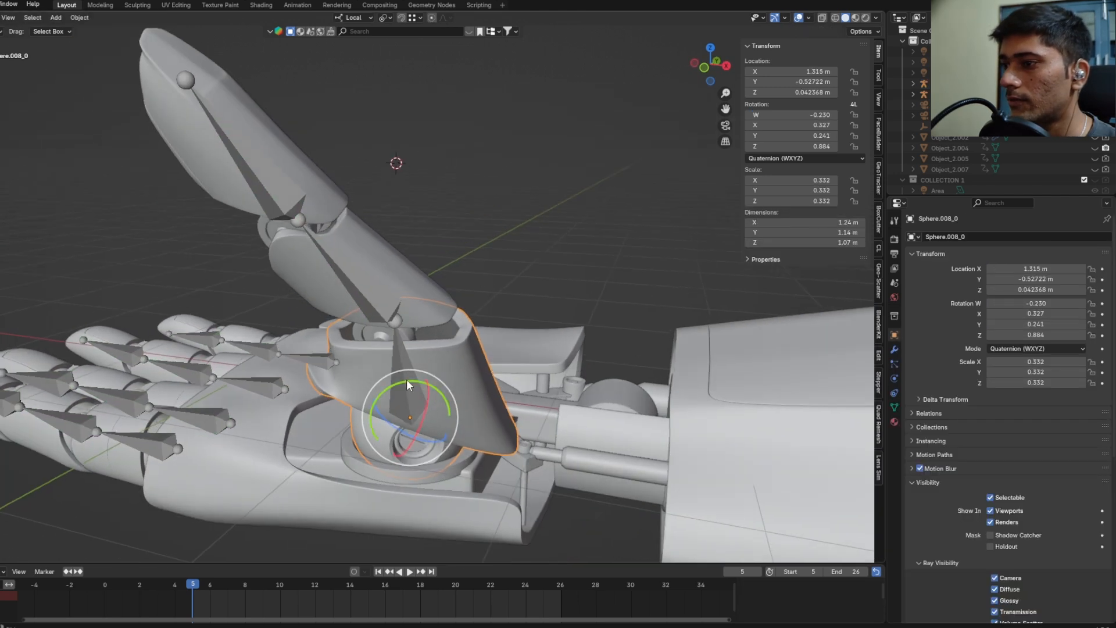
{"action": "left_click", "coordinate": [408, 386]}
{"action": "left_click_drag", "start_coordinate": [412, 394], "coordinate": [402, 431]}
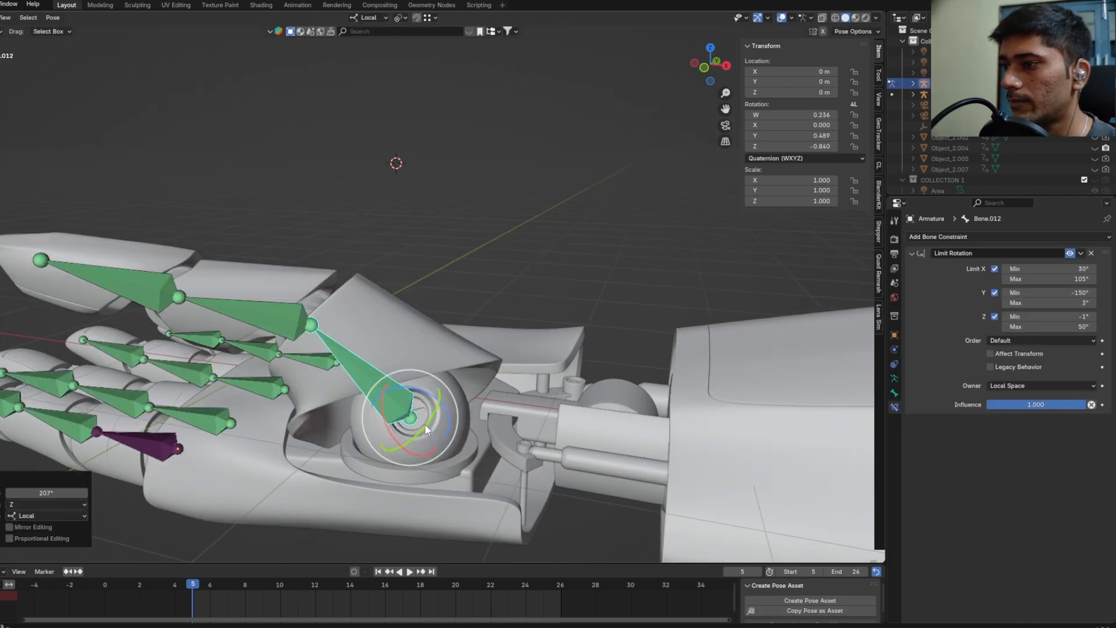
{"action": "middle_click_drag", "start_coordinate": [389, 428], "coordinate": [431, 413]}
{"action": "key", "text": "ctrl+z"}
Step: Rotate the thumb's base bone about 143° around local X, and pose it further to test its combined limits
{"action": "left_click_drag", "start_coordinate": [432, 408], "coordinate": [440, 436]}
{"action": "middle_click_drag", "start_coordinate": [461, 409], "coordinate": [444, 407]}
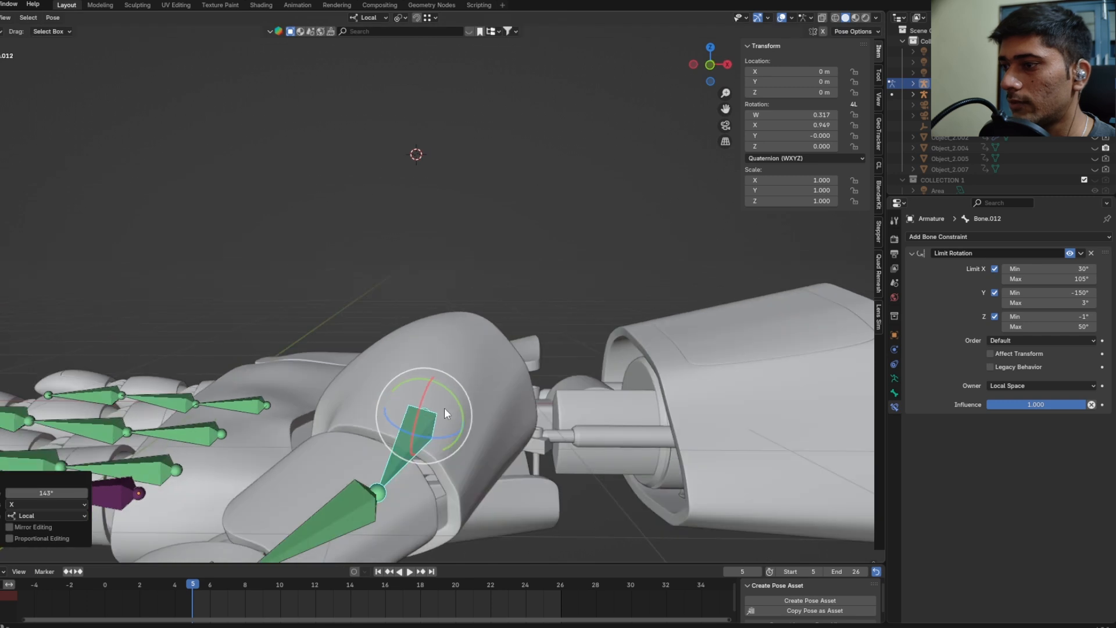
{"action": "left_click_drag", "start_coordinate": [443, 436], "coordinate": [438, 407]}
{"action": "middle_click_drag", "start_coordinate": [439, 409], "coordinate": [455, 487]}
{"action": "left_click_drag", "start_coordinate": [433, 421], "coordinate": [410, 413]}
{"action": "left_click_drag", "start_coordinate": [411, 411], "coordinate": [450, 352]}
{"action": "middle_click_drag", "start_coordinate": [451, 360], "coordinate": [443, 461]}
Step: Select the wrist joint cylinder, test-rotate it in the side view and around a local axis, and undo each rotation
{"action": "middle_click_drag", "start_coordinate": [422, 334], "coordinate": [365, 289]}
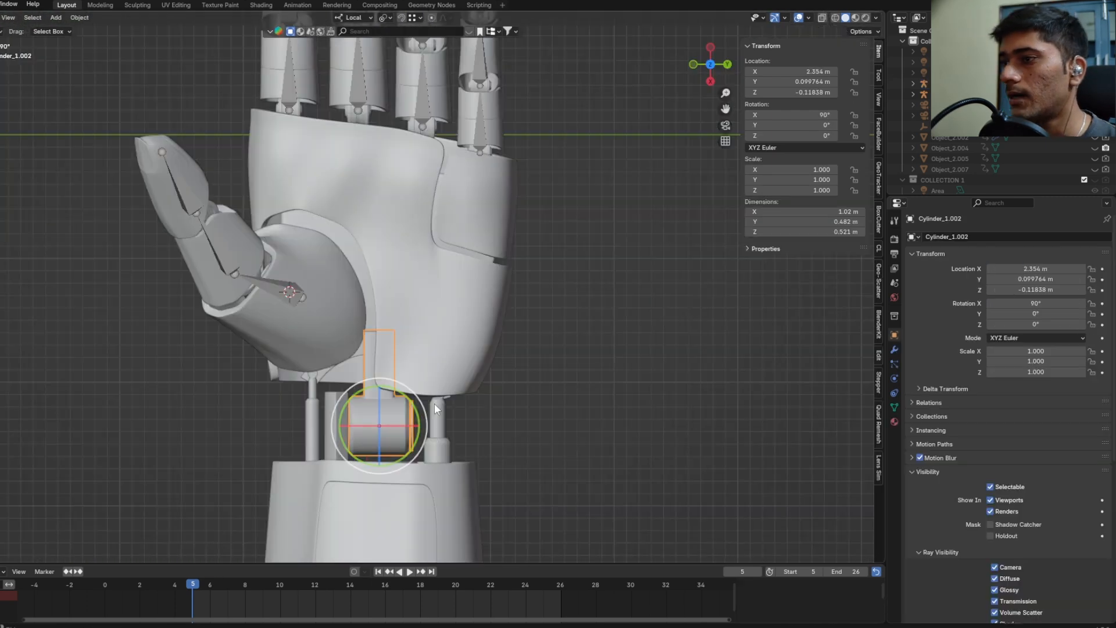
{"action": "middle_click_drag", "start_coordinate": [434, 403], "coordinate": [458, 382]}
{"action": "middle_click_drag", "start_coordinate": [458, 383], "coordinate": [419, 357]}
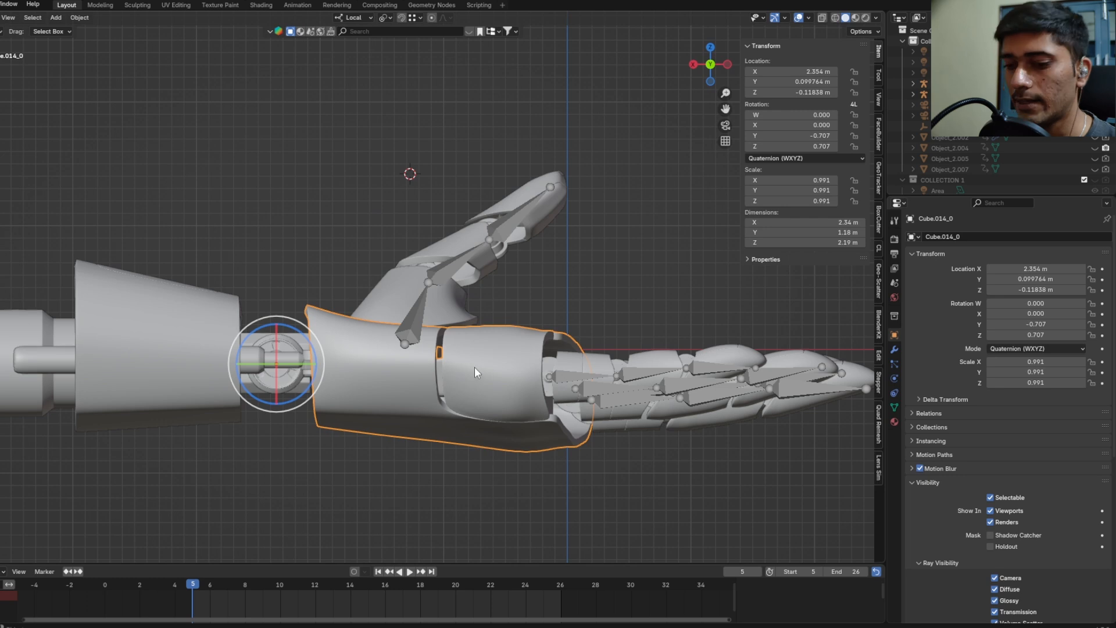
{"action": "key", "text": "r"}
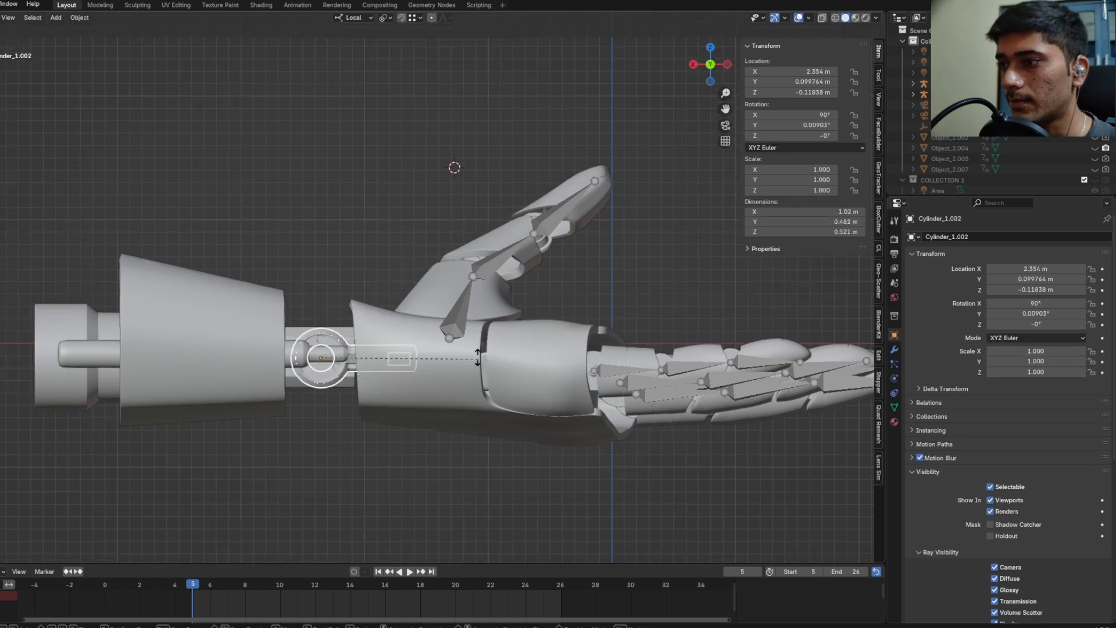
{"action": "left_click", "coordinate": [478, 357]}
{"action": "middle_click_drag", "start_coordinate": [477, 358], "coordinate": [494, 472]}
{"action": "key", "text": "ctrl+z"}
{"action": "middle_click_drag", "start_coordinate": [410, 380], "coordinate": [393, 344]}
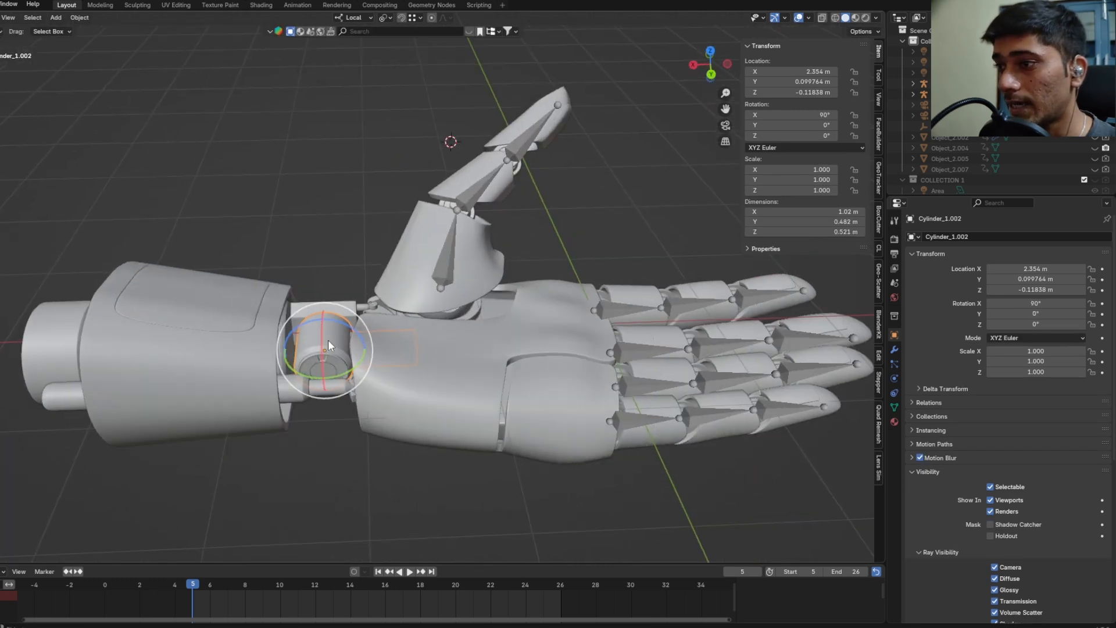
{"action": "mouse_move", "coordinate": [335, 322]}
{"action": "left_mouse_down"}
{"action": "mouse_move", "coordinate": [323, 319]}
{"action": "mouse_move", "coordinate": [347, 329]}
{"action": "left_mouse_up"}
{"action": "key", "text": "ctrl+z"}
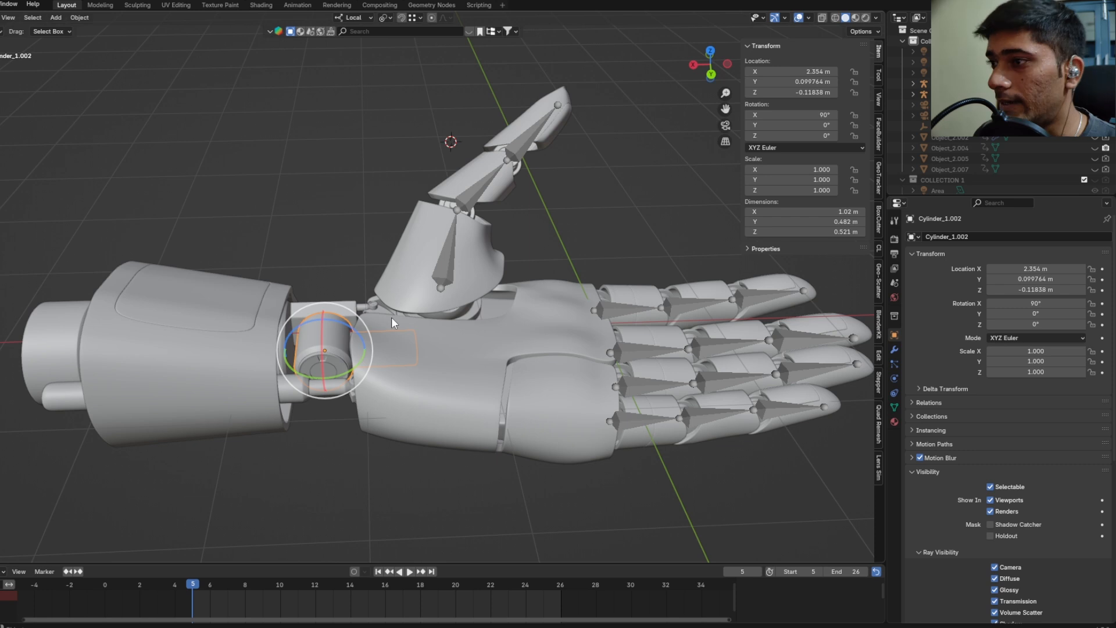
{"action": "middle_click_drag", "start_coordinate": [392, 322], "coordinate": [471, 365]}
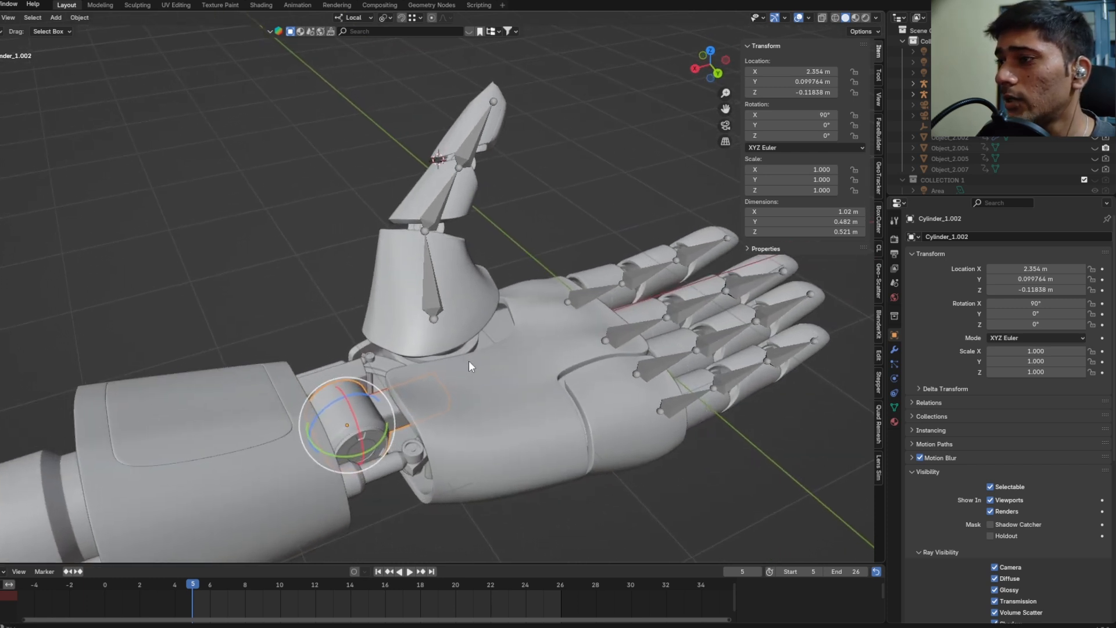